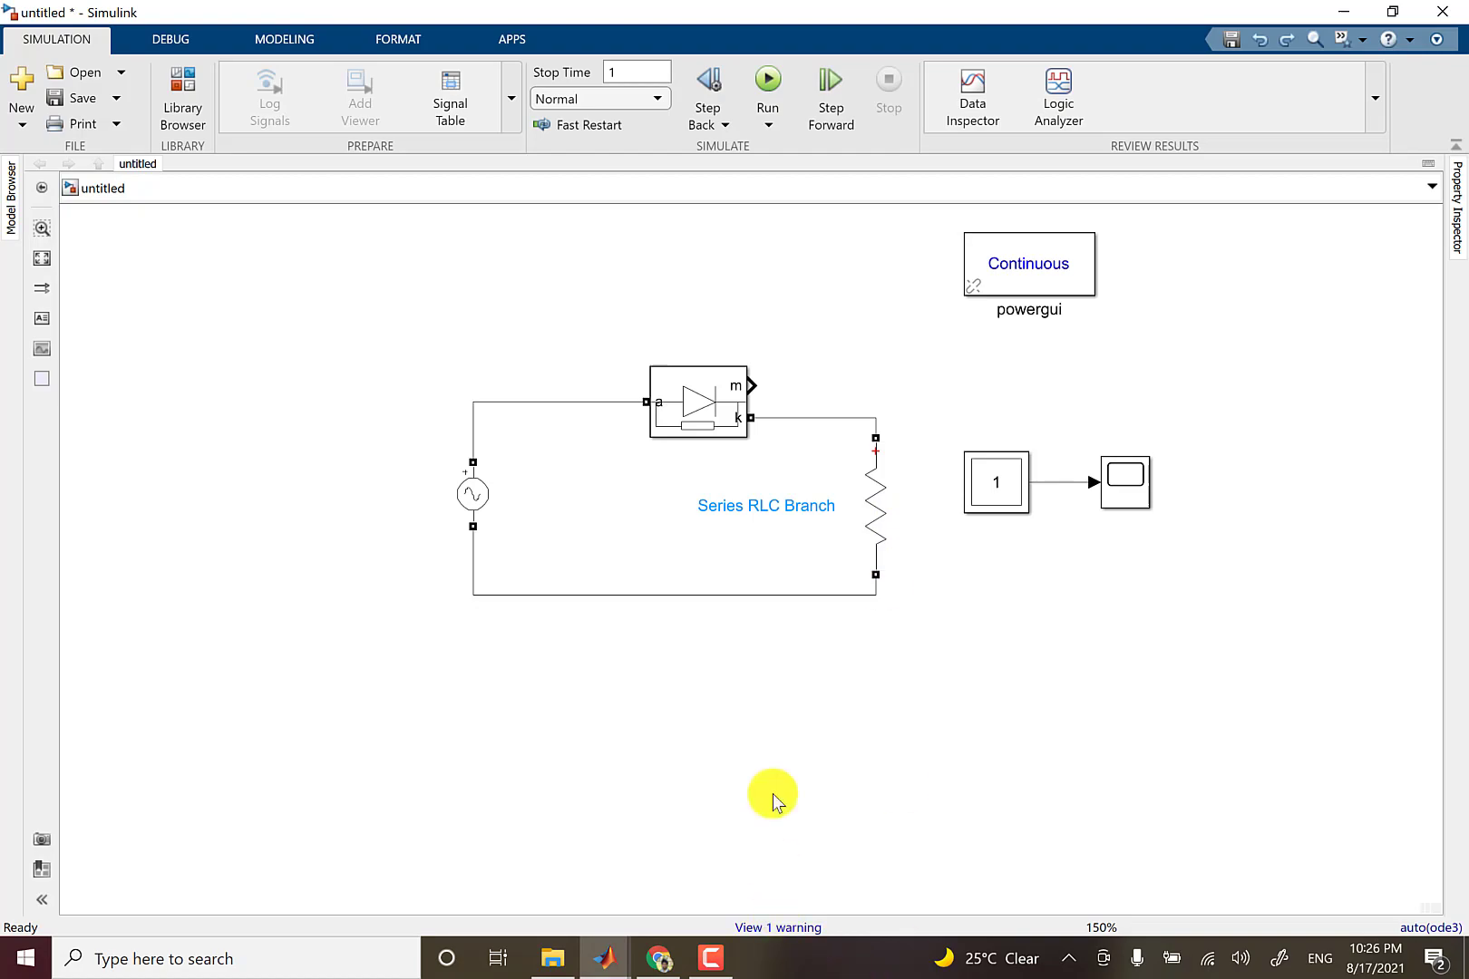
Add a Series RLC Branch block from the Specialized Power Systems Passives library to the model, beside the circuit.
left_click(186, 95)
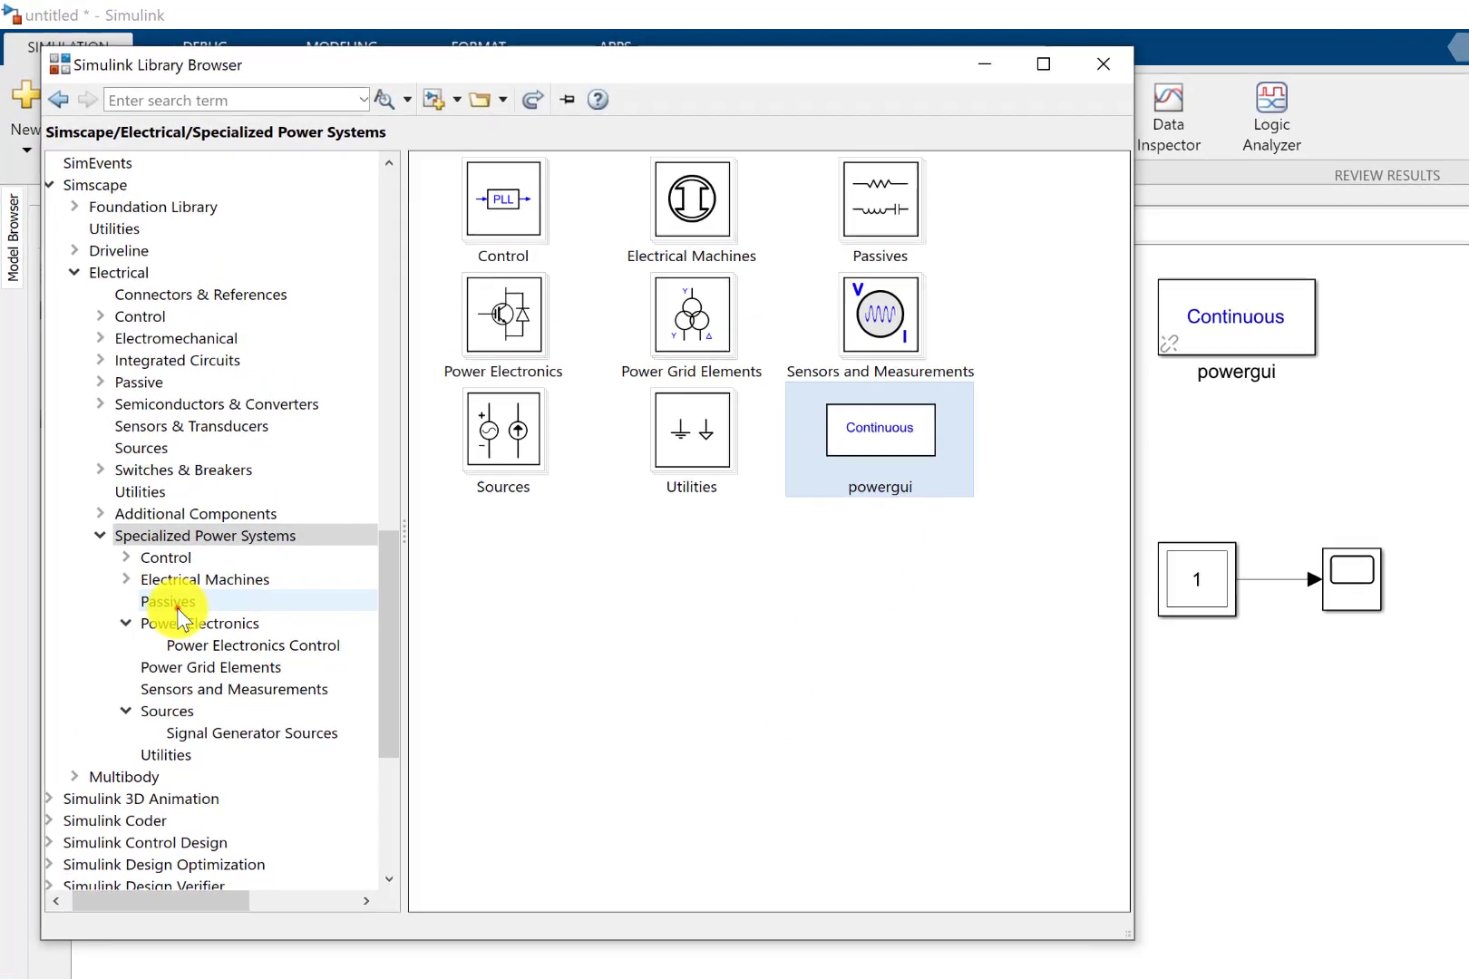
left_click(147, 501)
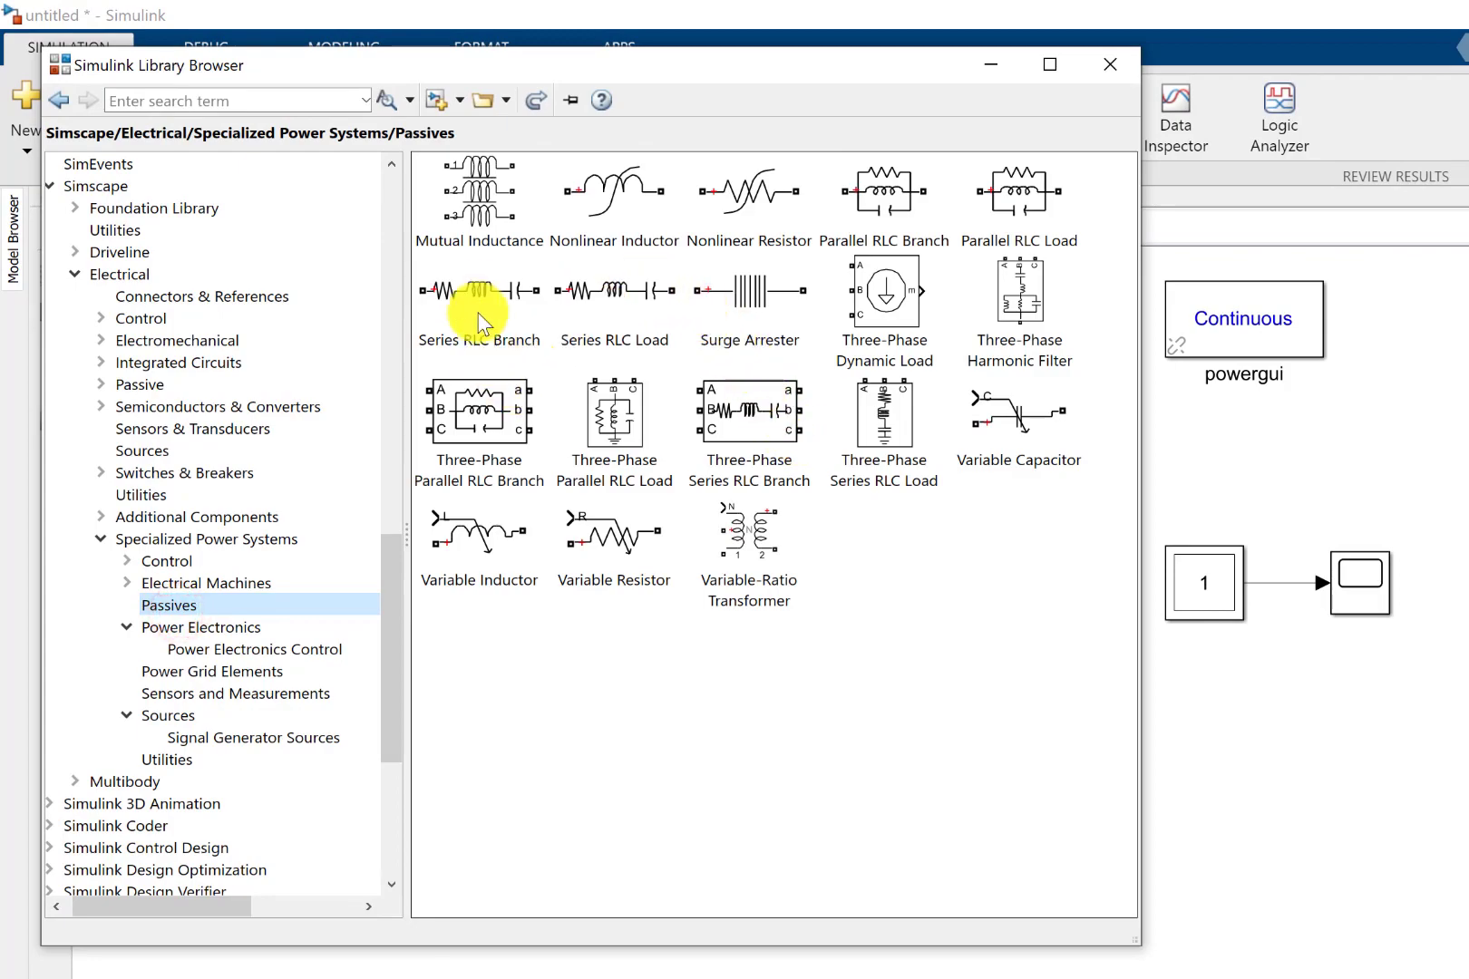
left_click_drag(466, 277, 1327, 669)
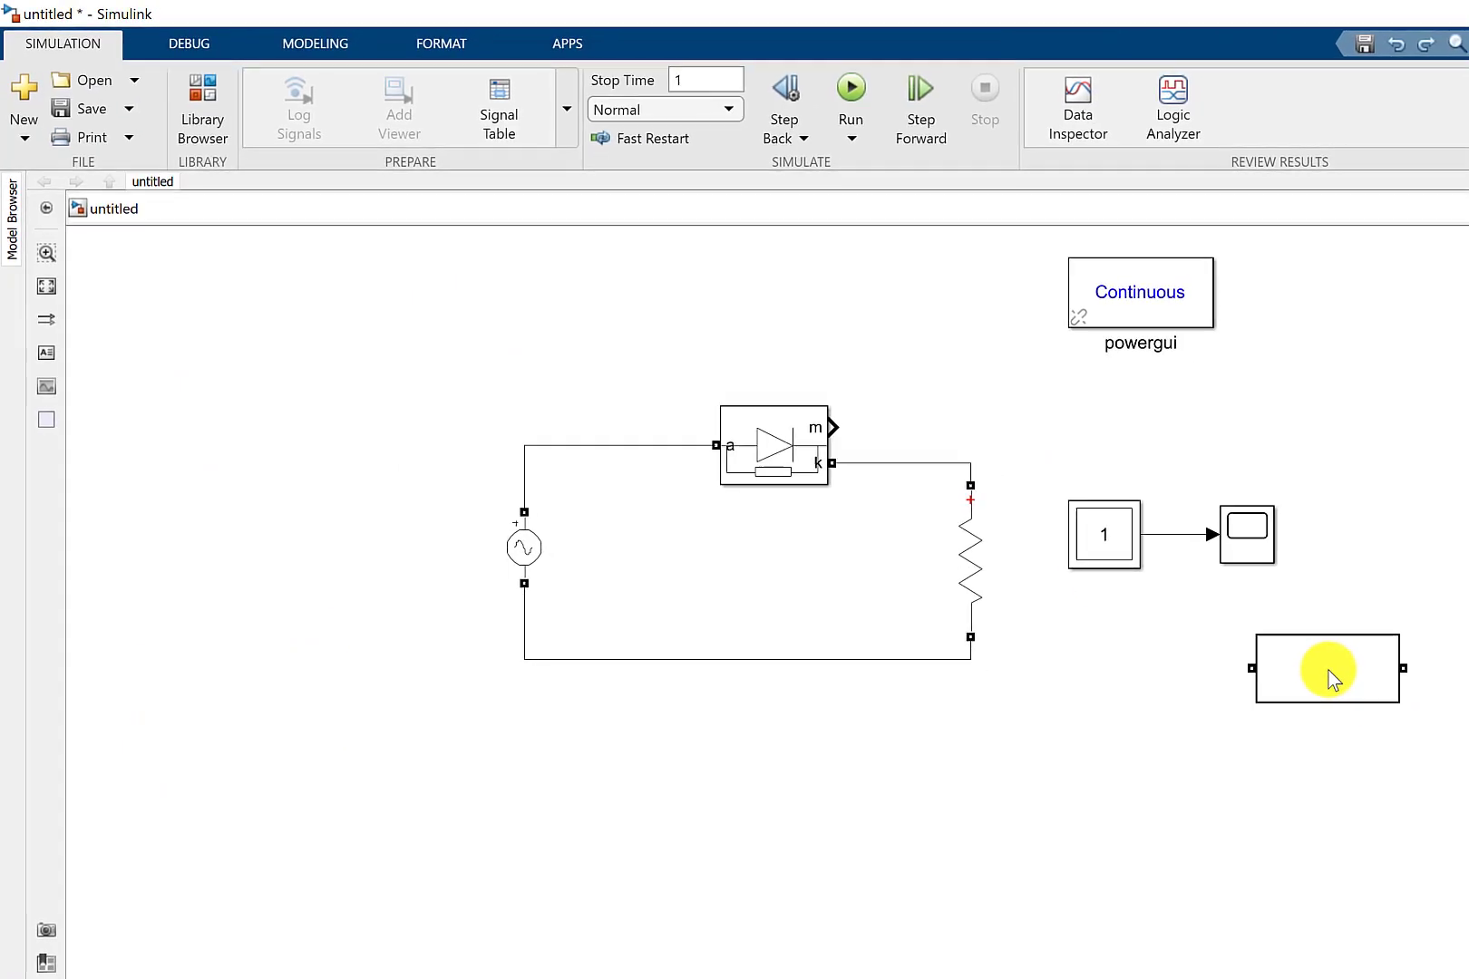
Set the new Series RLC Branch to branch type L with an inductance of 100e-3 H.
double_click(1327, 669)
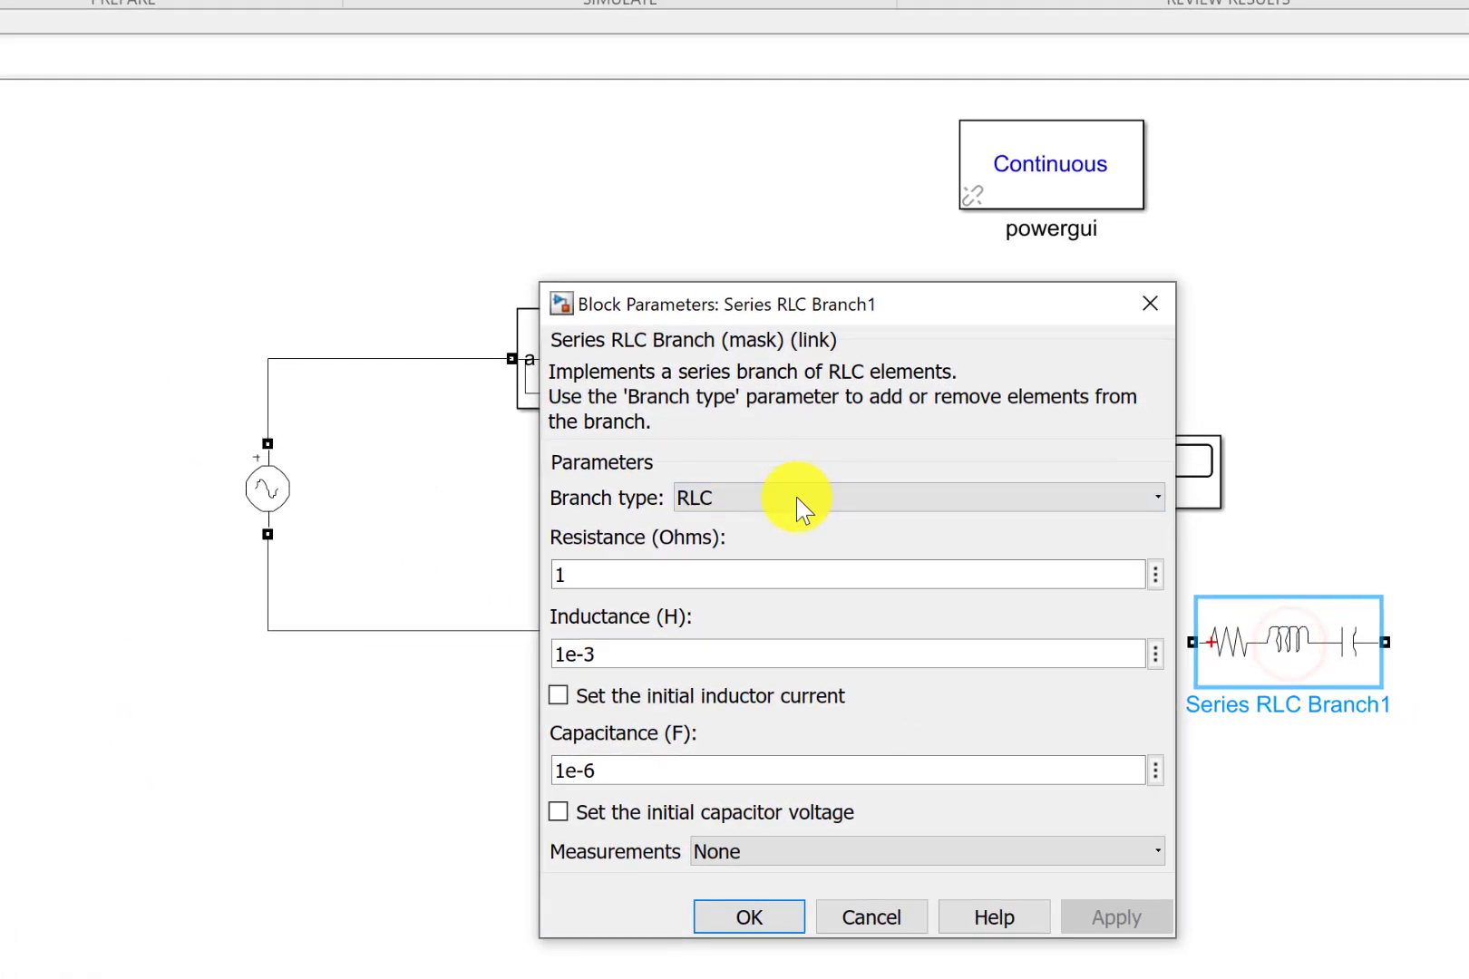
left_click(795, 498)
left_click(724, 575)
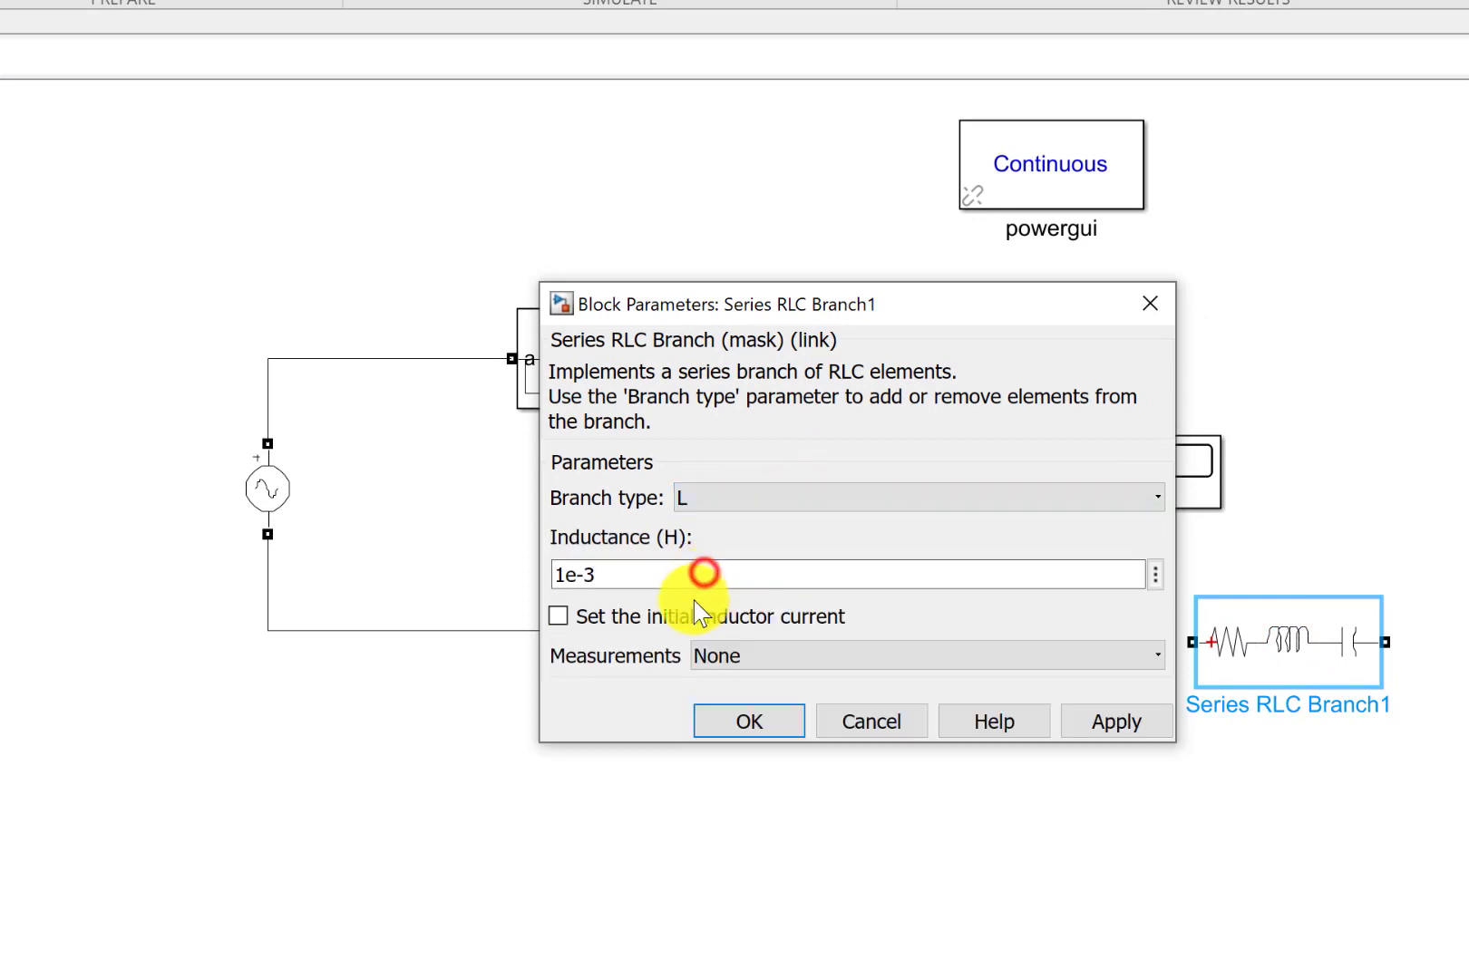
left_click(608, 576)
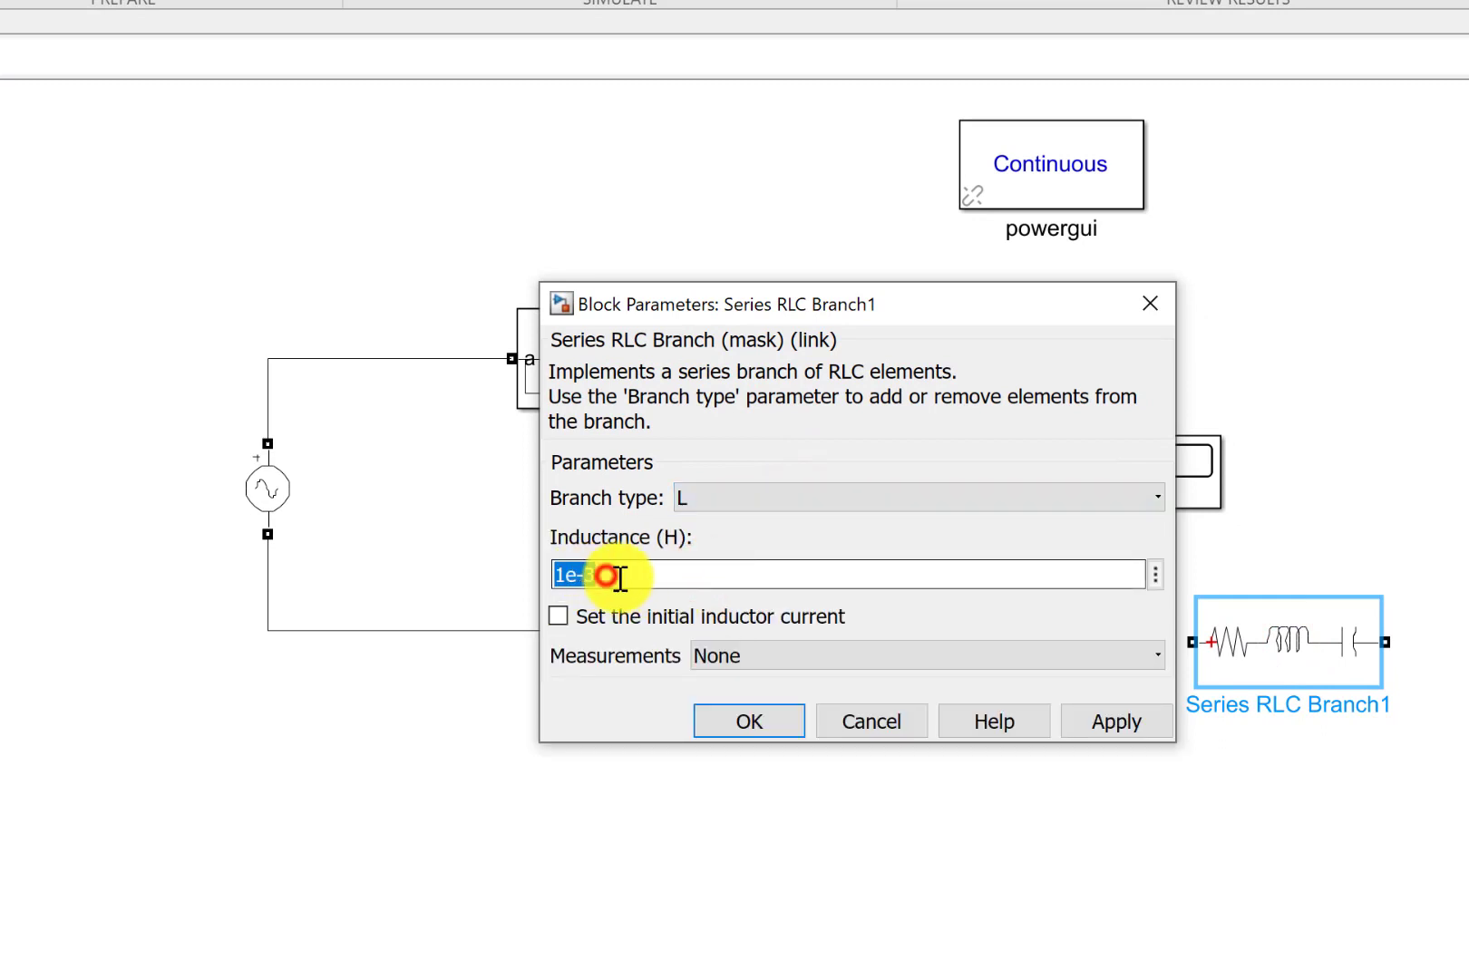
left_click(569, 573)
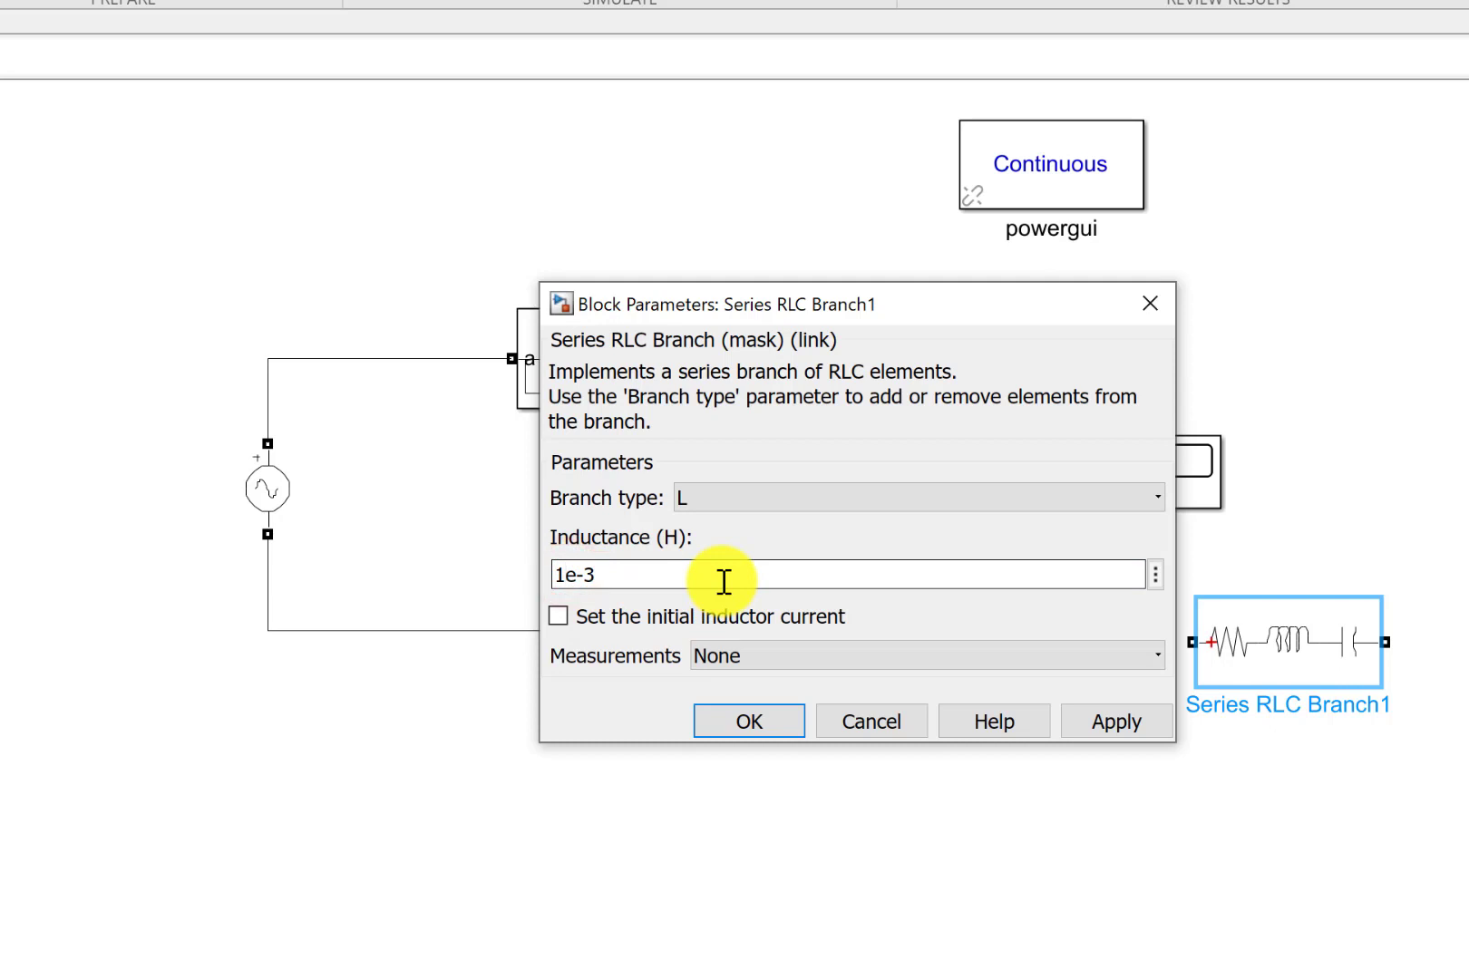
type("00")
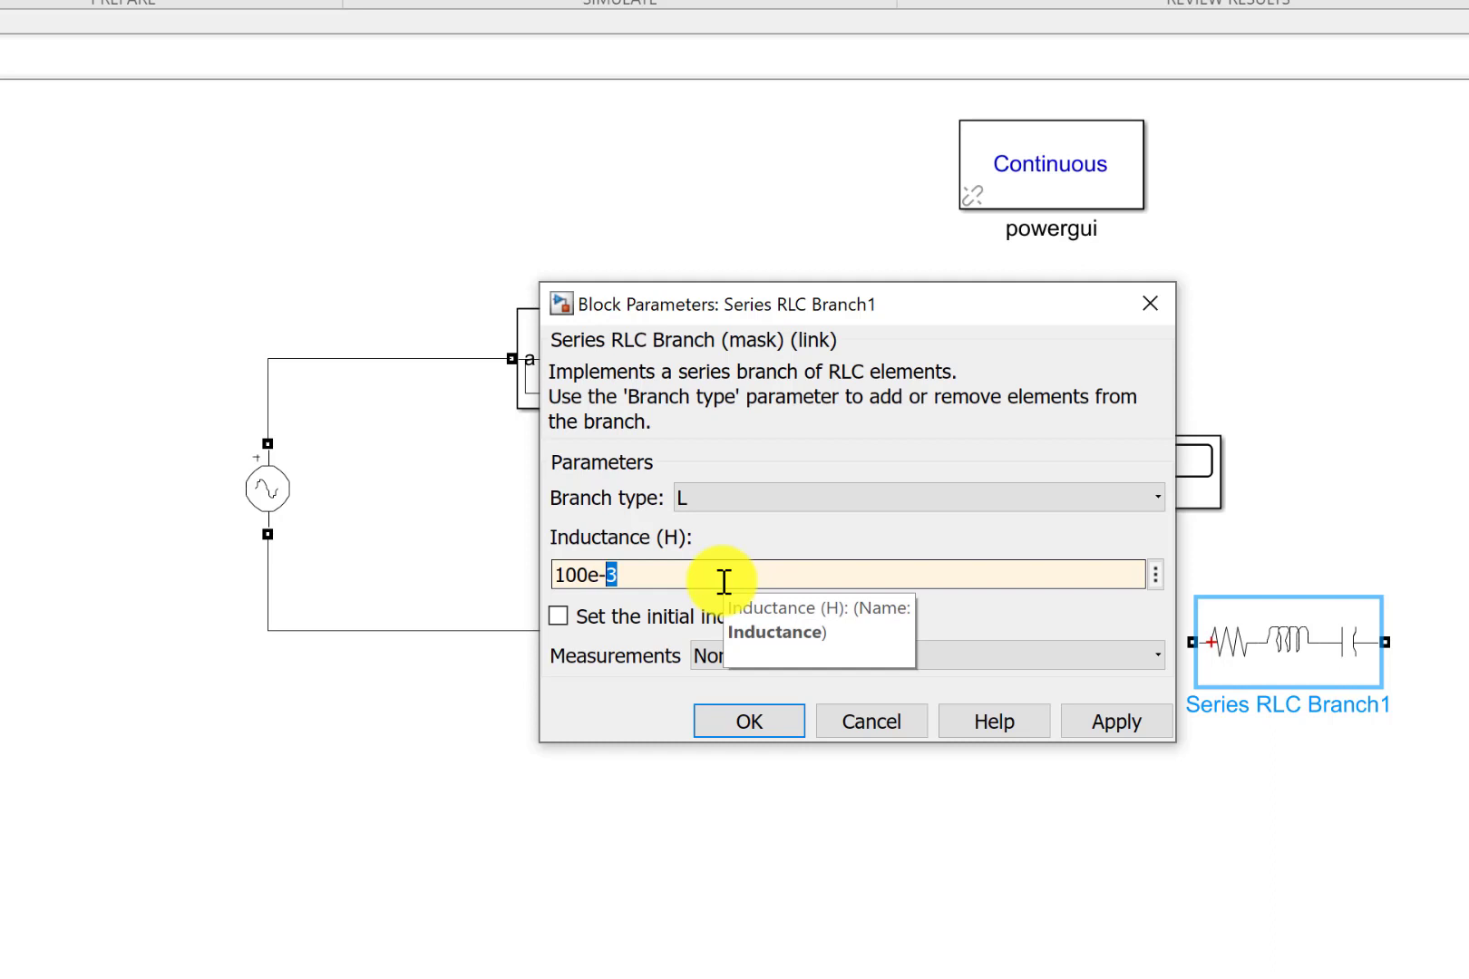
left_click(759, 733)
left_click(1019, 817)
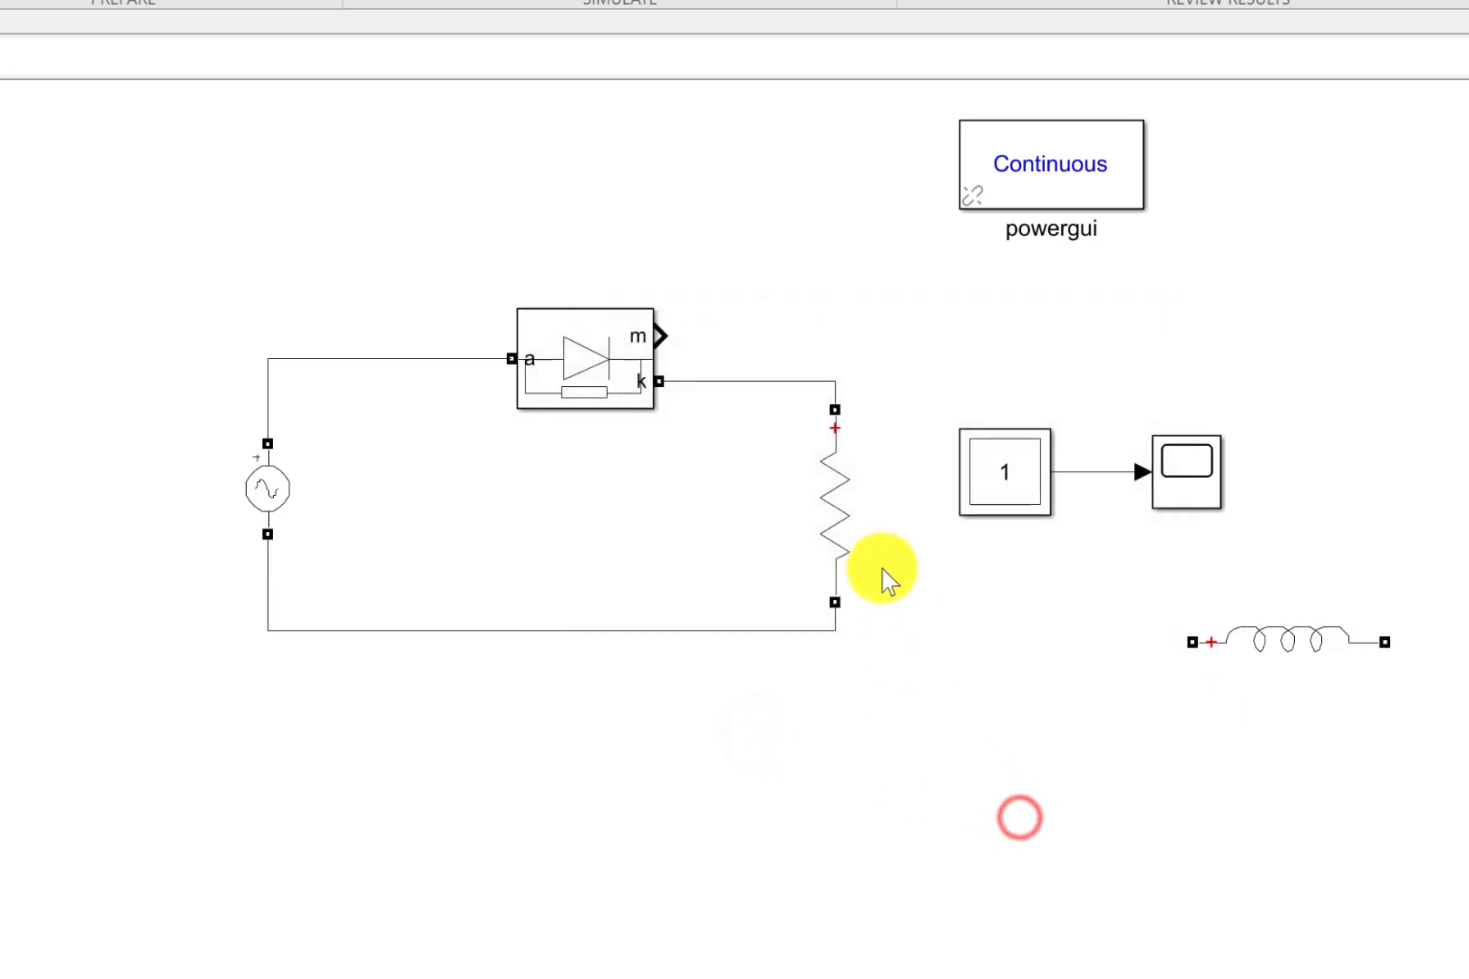
Delete the return wire between the AC source and the resistor, and shift the resistor and diode slightly upward.
left_click(807, 629)
key("Delete")
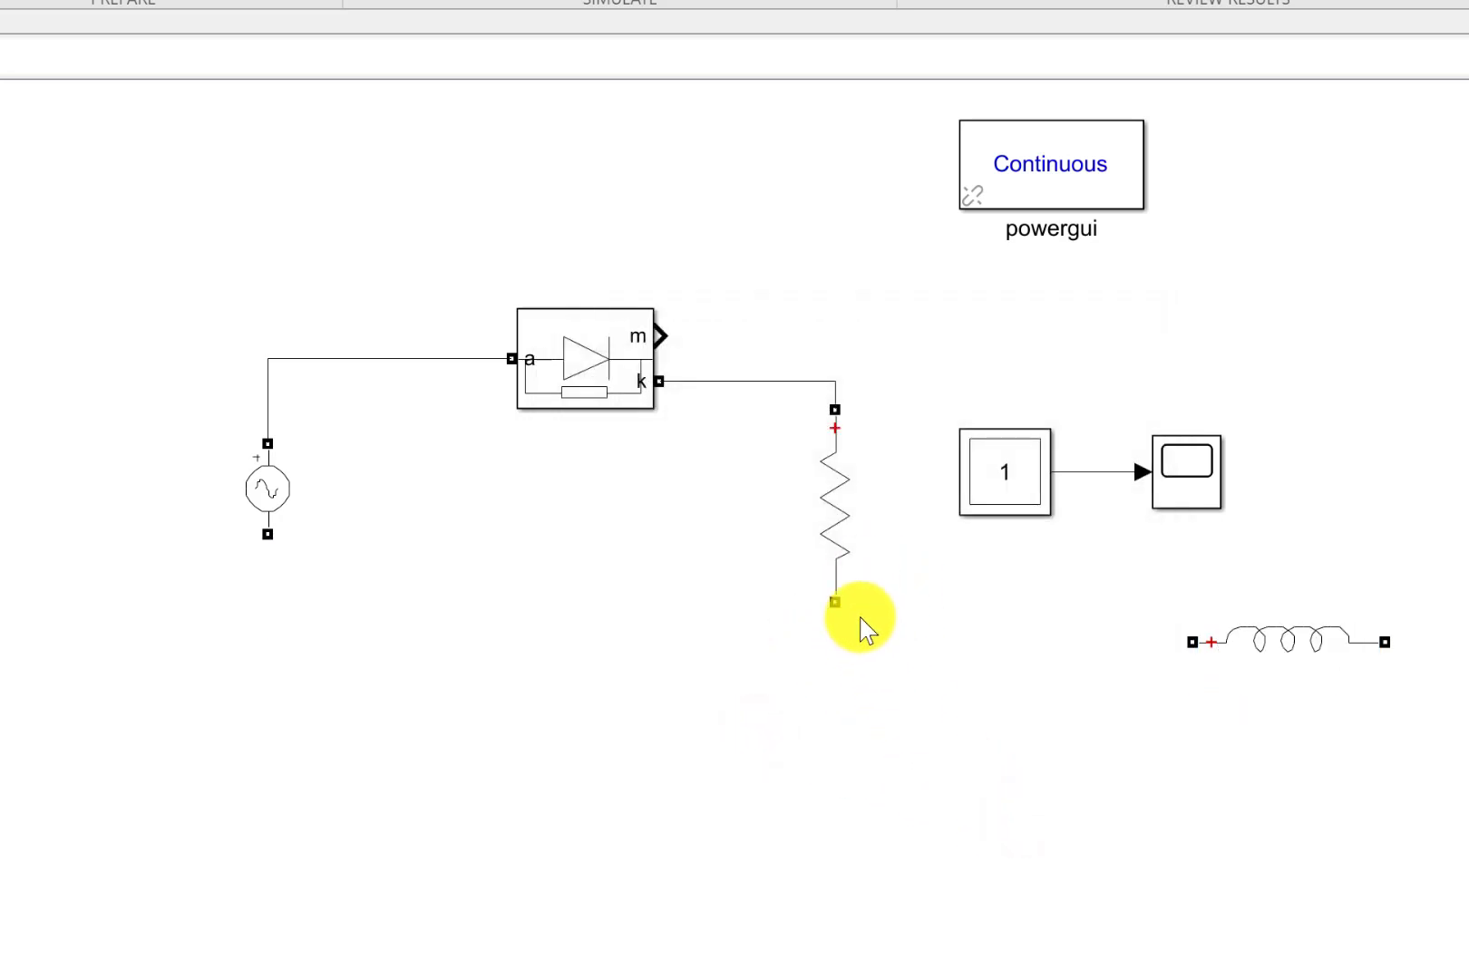
left_click(841, 494)
left_click_drag(841, 480, 847, 510)
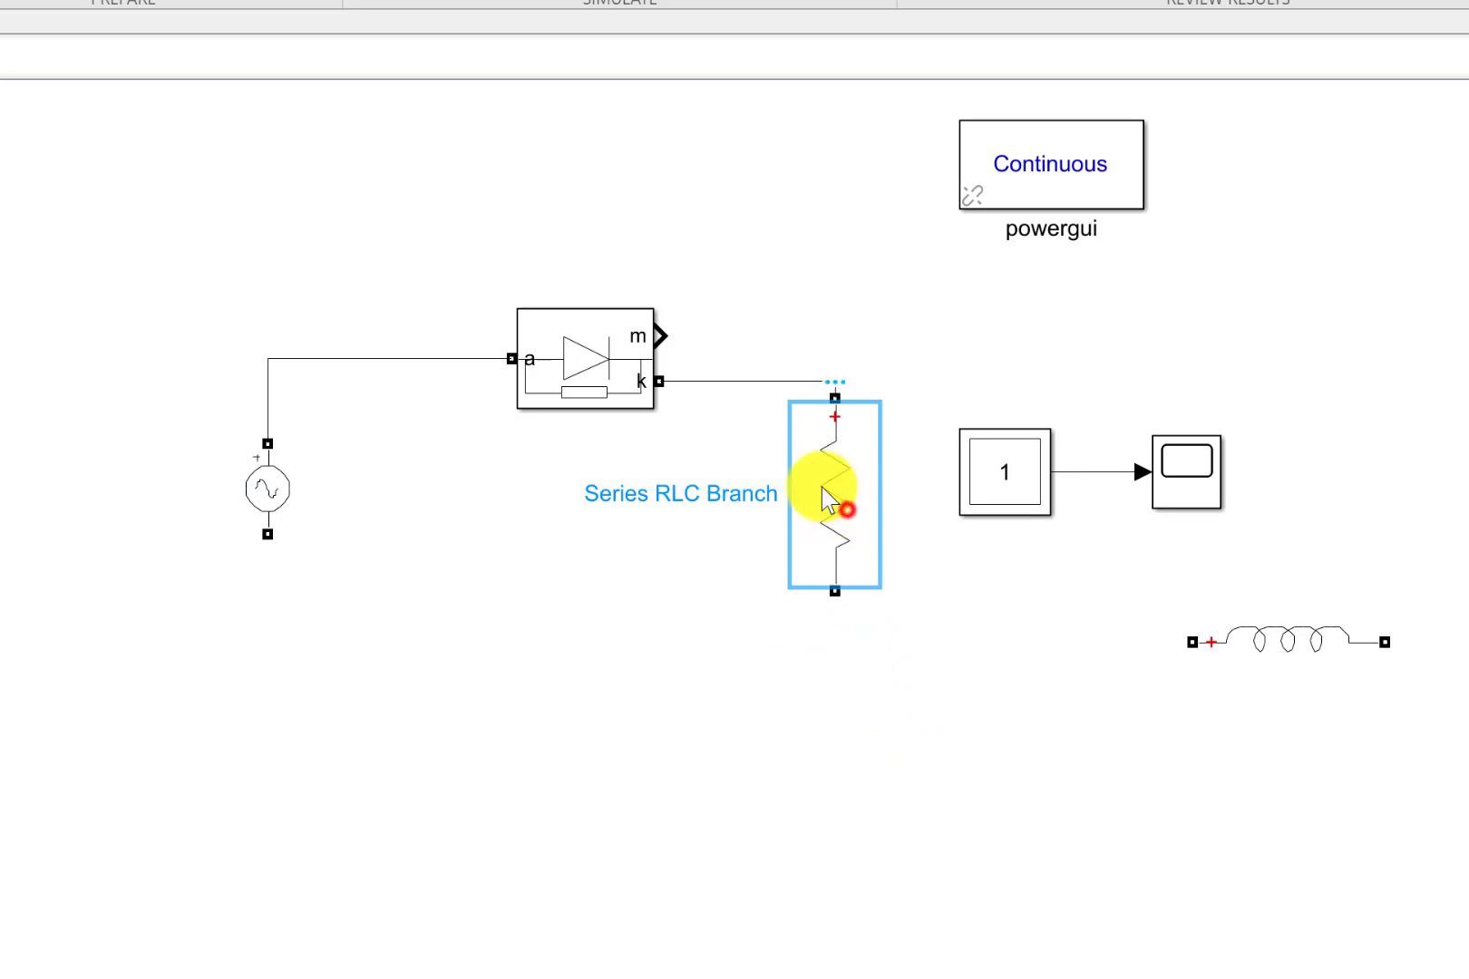
left_click(607, 363)
left_click(640, 426)
Rotate the inductor to vertical and place it directly above the resistor, with the resistor moved down to make room.
left_click(1243, 628)
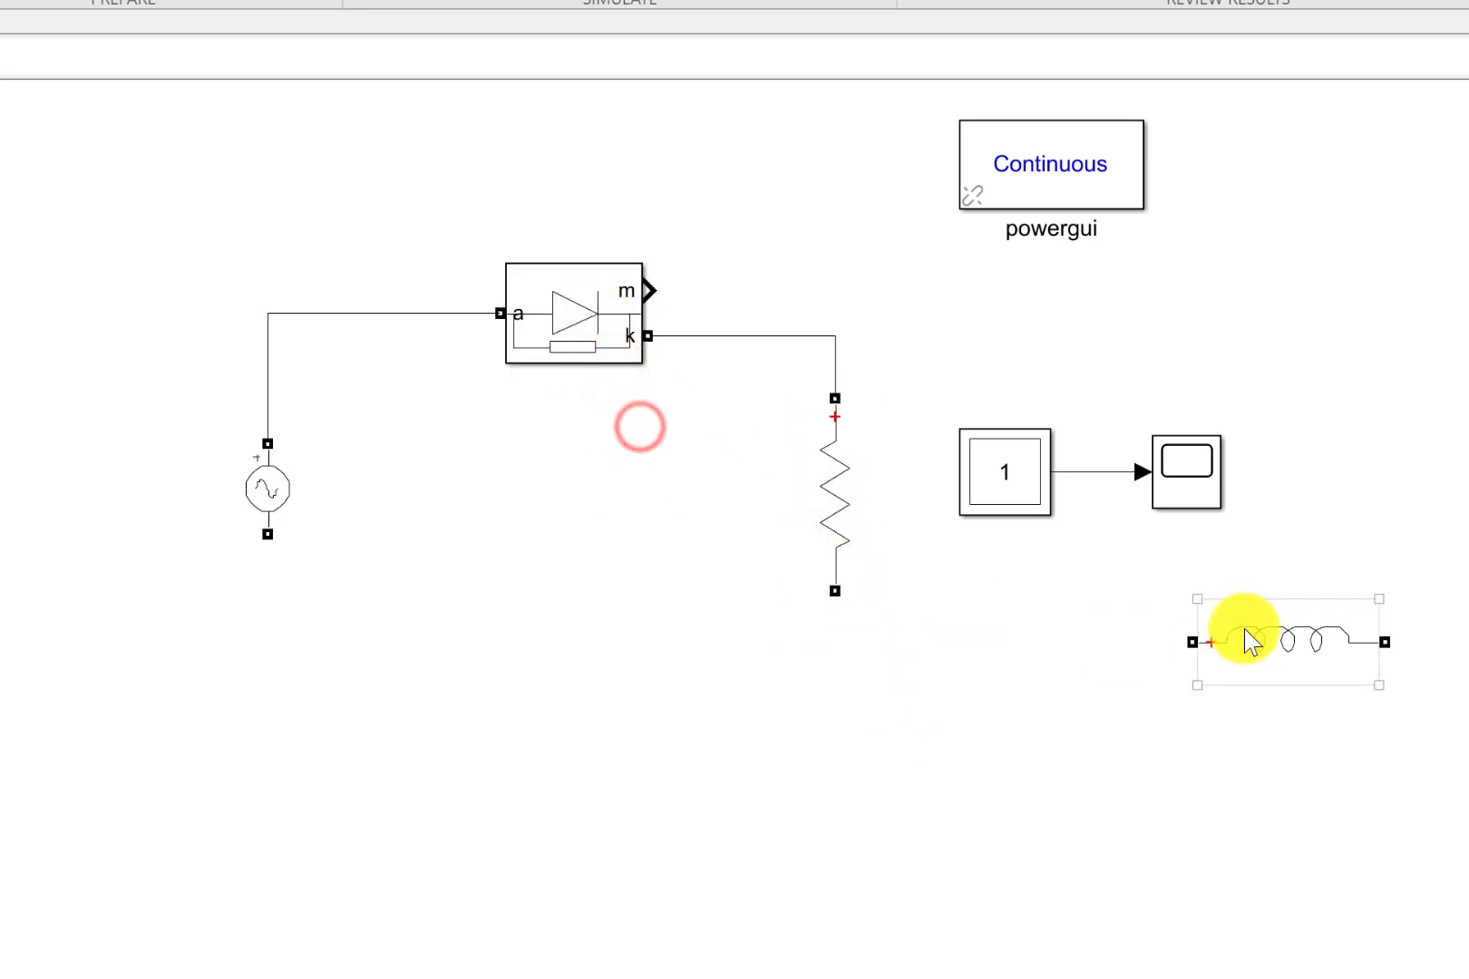
key("ctrl+r")
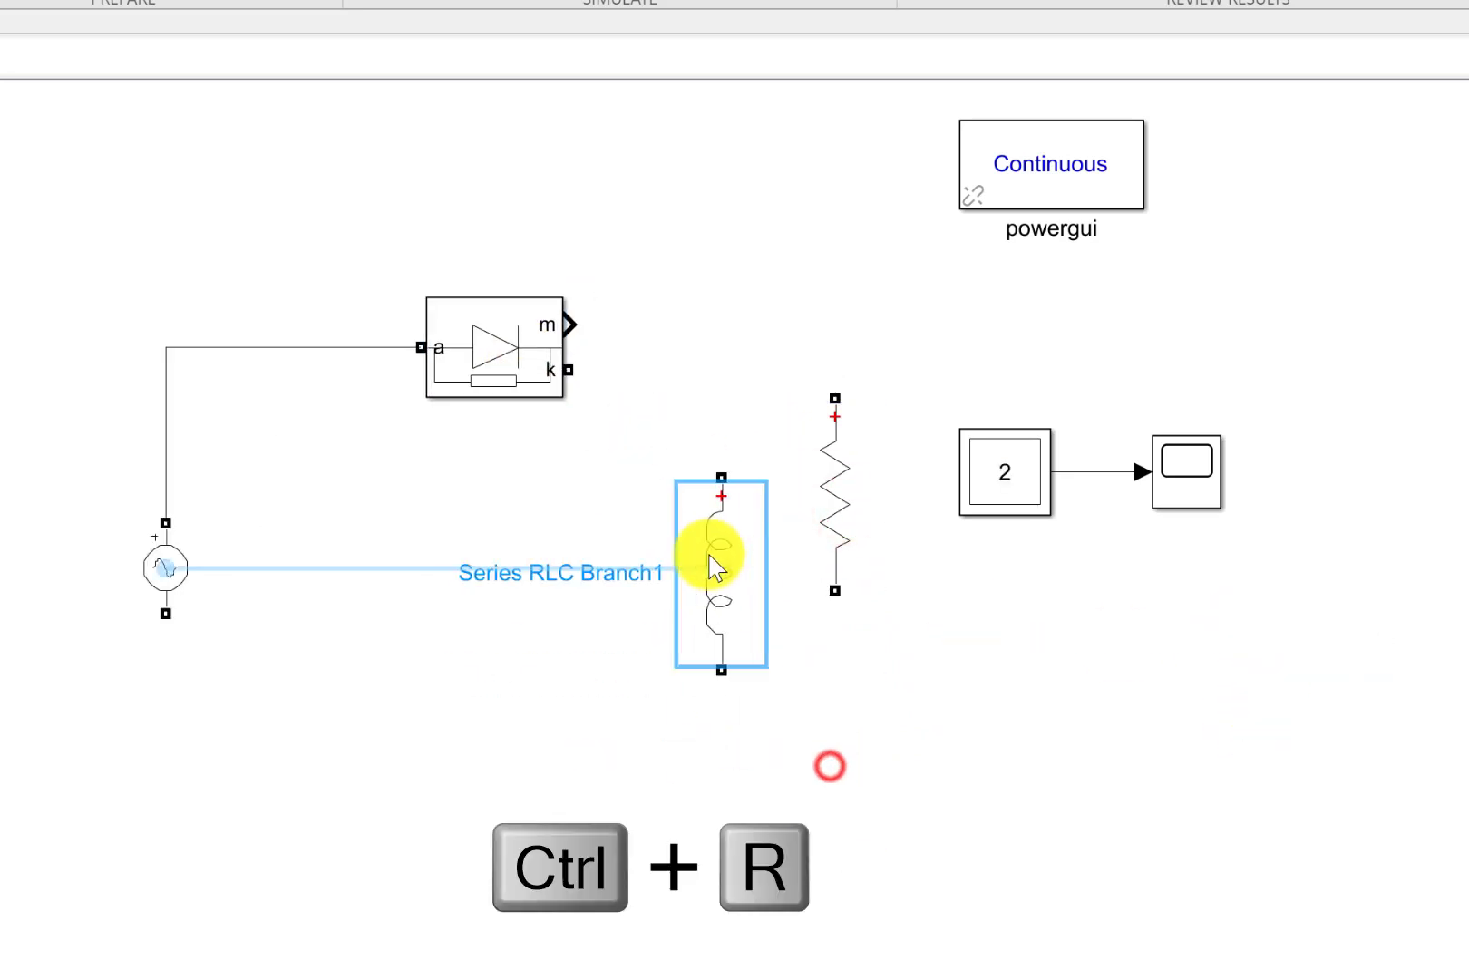
left_click_drag(835, 508, 891, 791)
left_click_drag(750, 619, 890, 507)
Wire the diode's k terminal to the inductor's upper end and the inductor's lower end to the resistor.
mouse_move(569, 371)
left_mouse_down()
mouse_move(842, 384)
mouse_move(897, 410)
left_mouse_up()
left_click(892, 407)
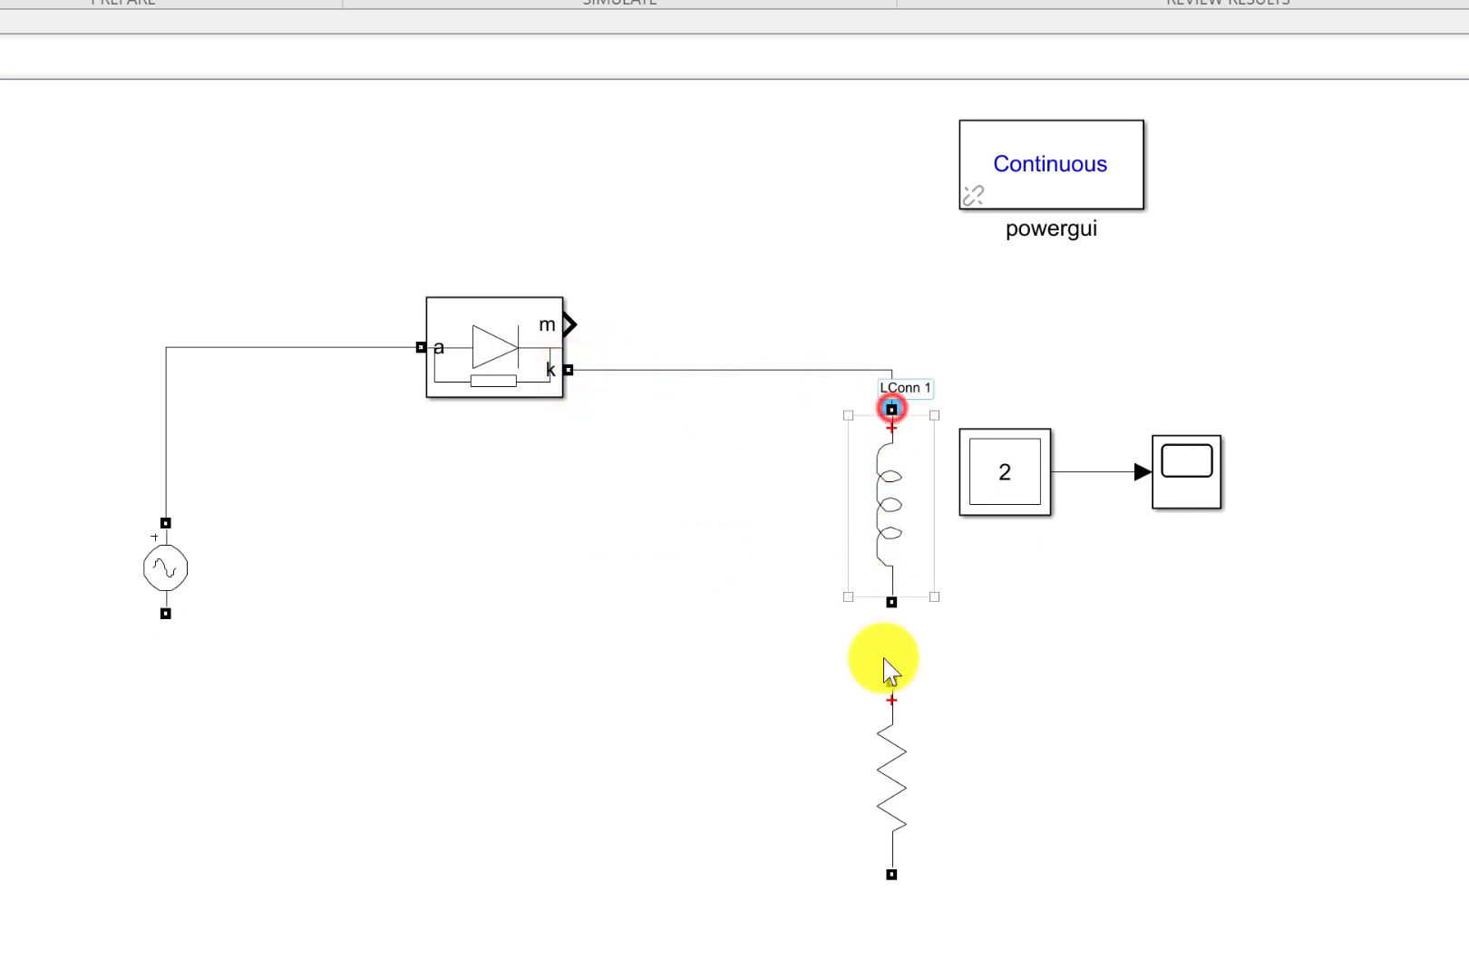
left_click_drag(892, 603, 891, 681)
left_click(866, 826)
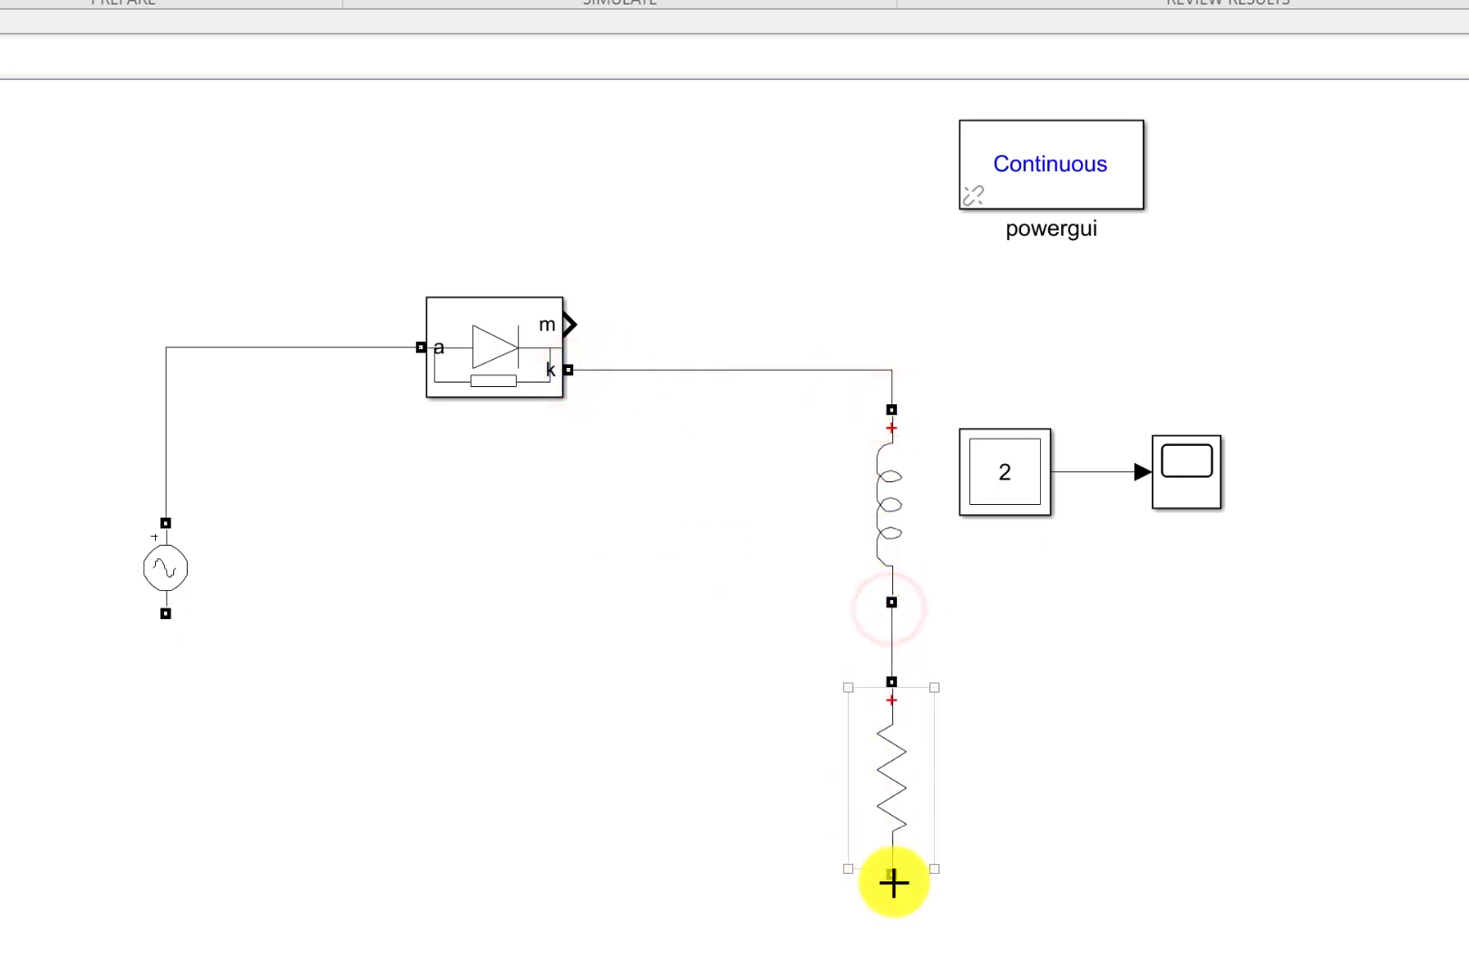
left_click_drag(891, 874, 165, 636)
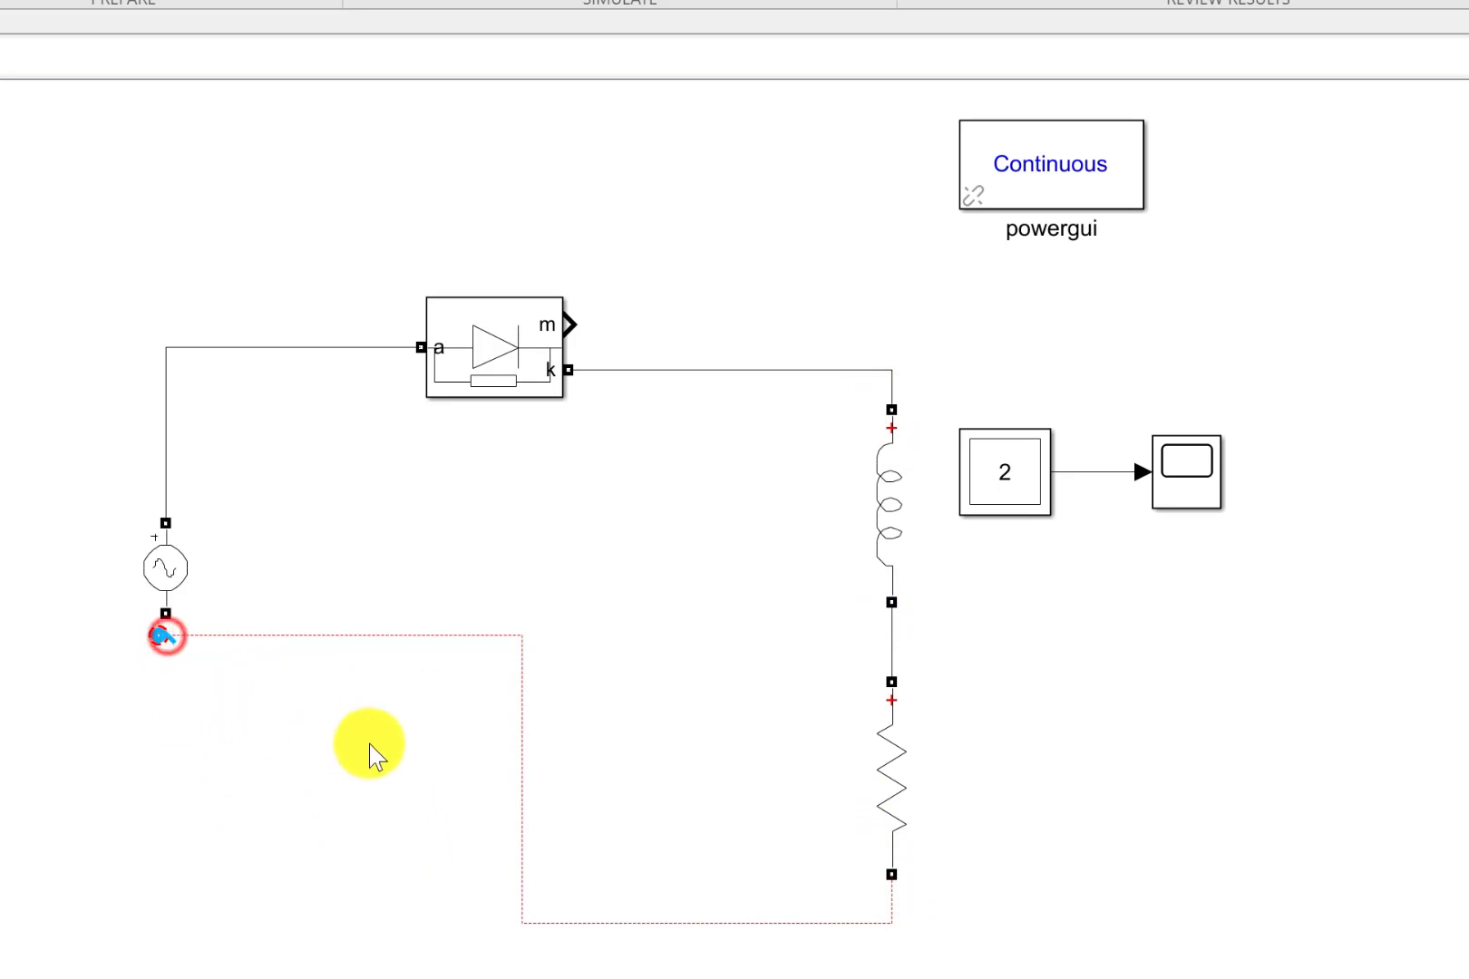
left_click(291, 635)
key("Delete")
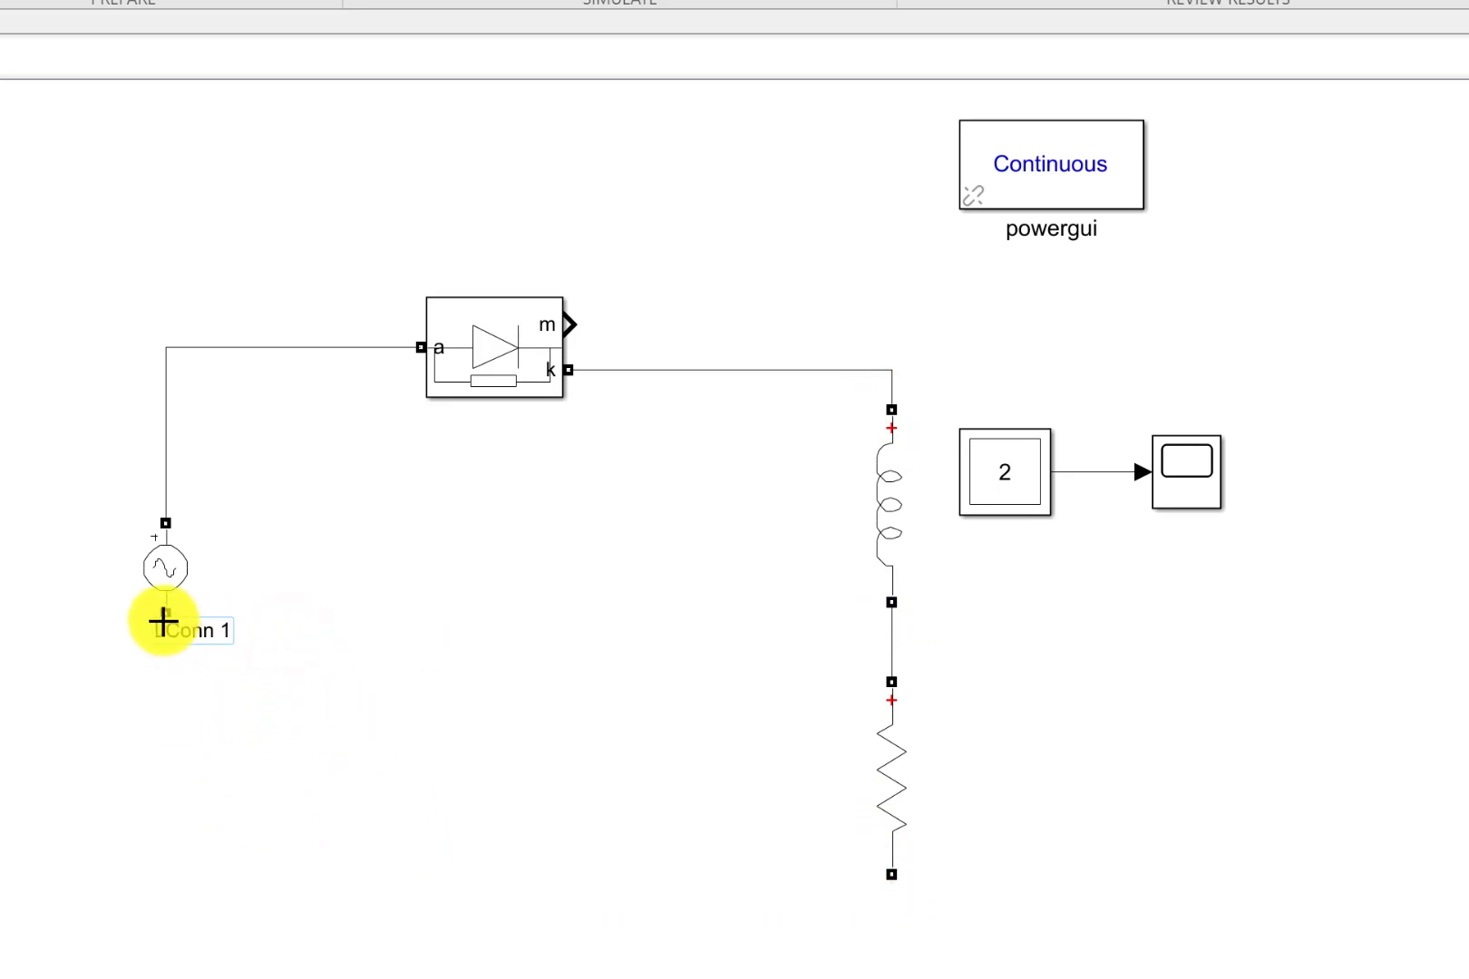
Wire the AC source's lower terminal to the resistor's lower end and move the source slightly down along its branch.
left_click_drag(163, 622, 894, 884)
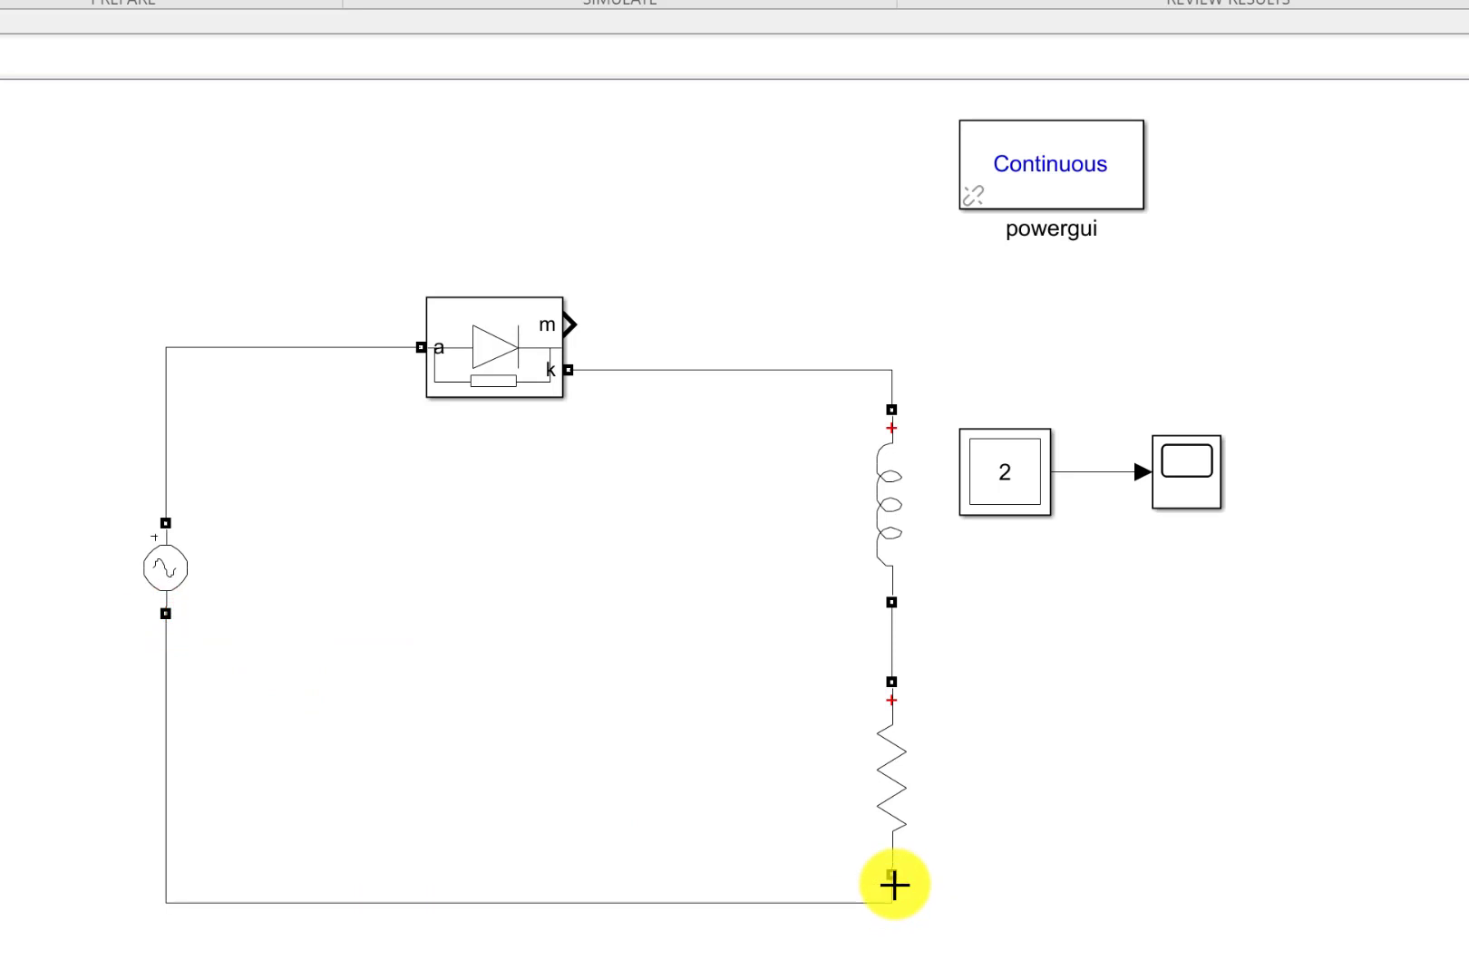
left_click_drag(176, 590, 185, 635)
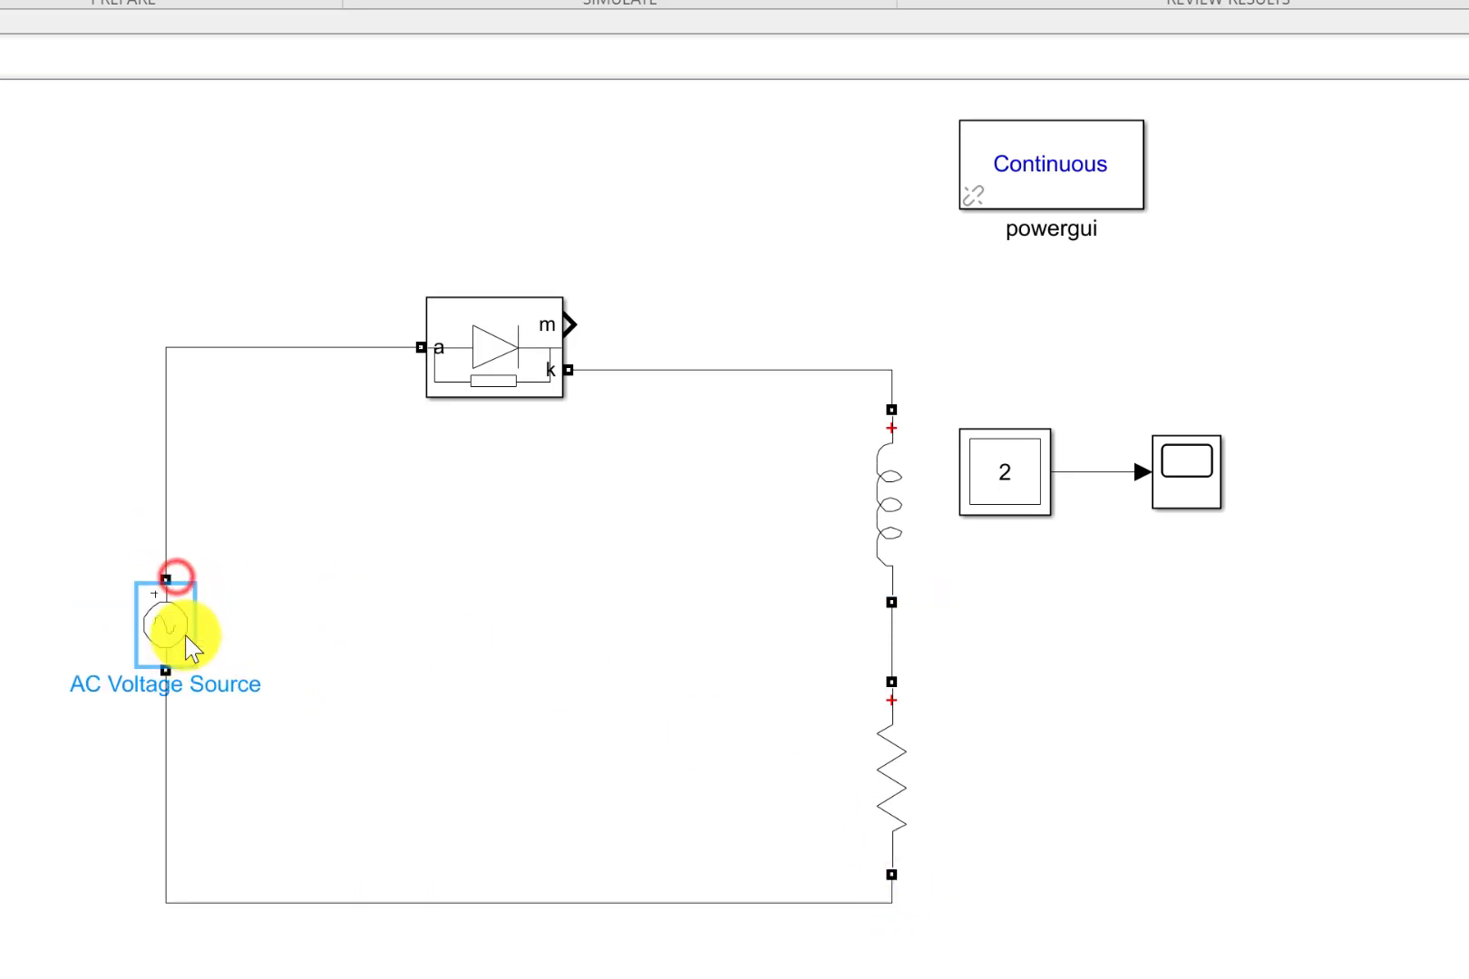
left_click(467, 591)
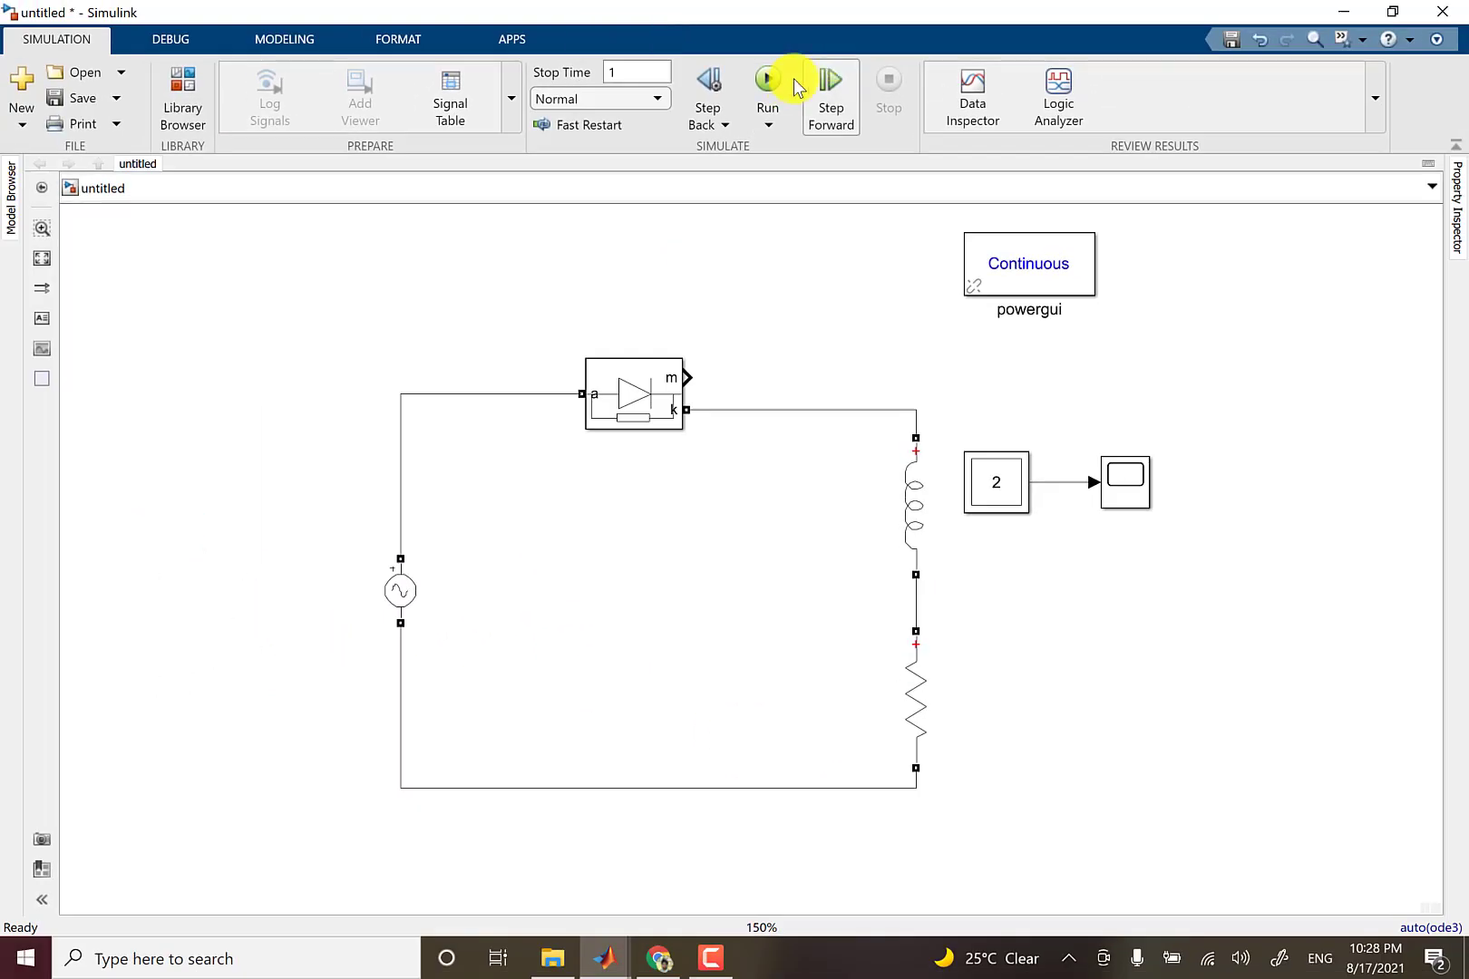
Run the simulation and read the reported messages in the Diagnostic Viewer.
left_click(767, 78)
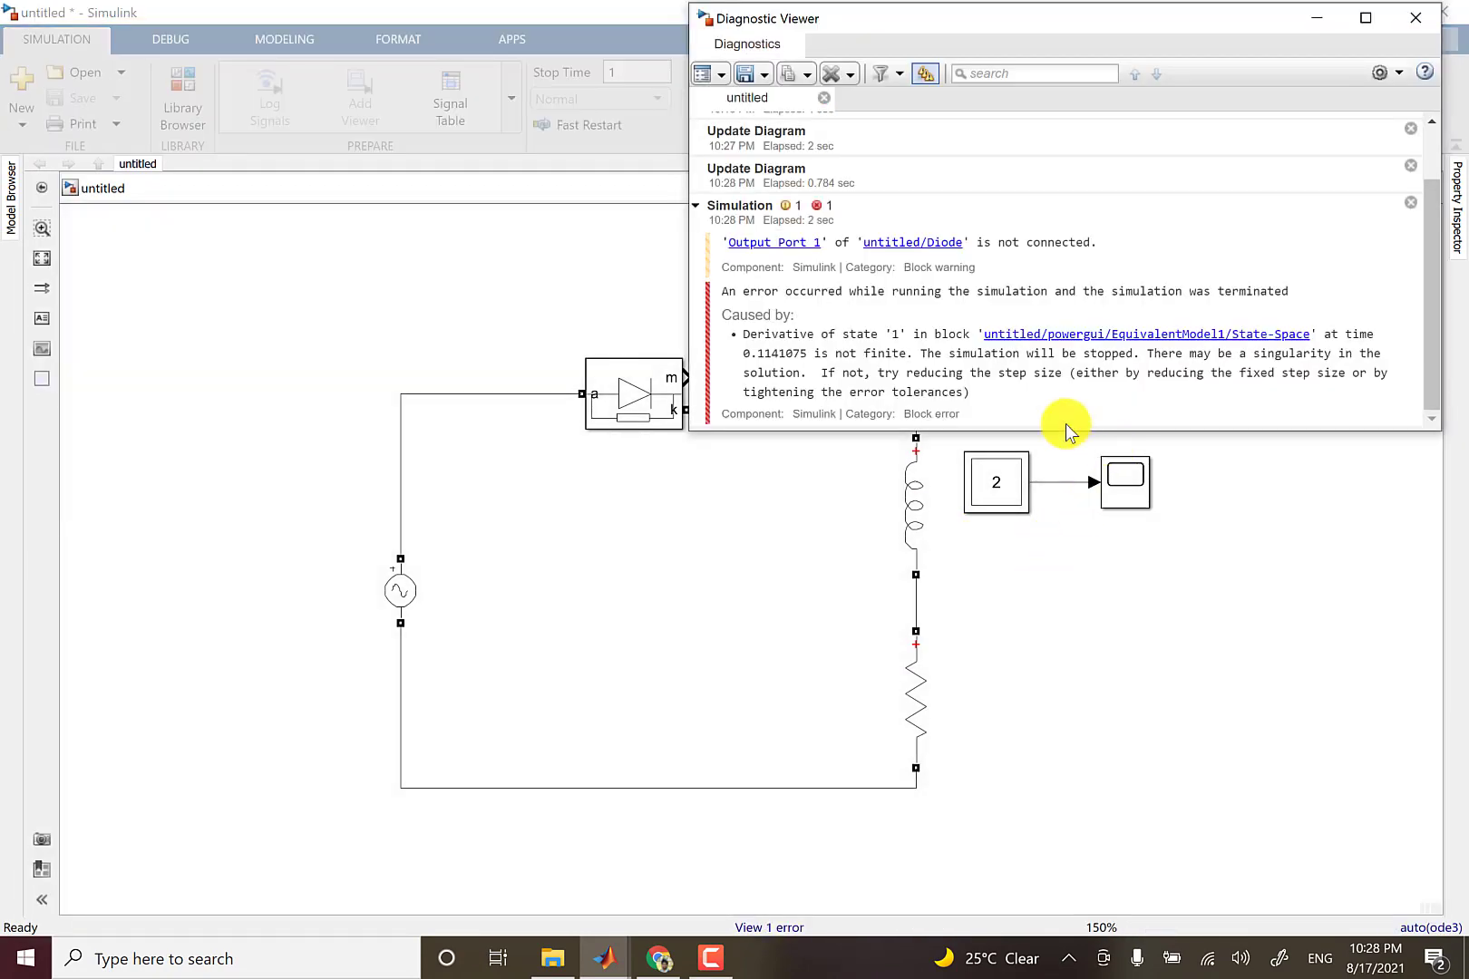
left_click(757, 928)
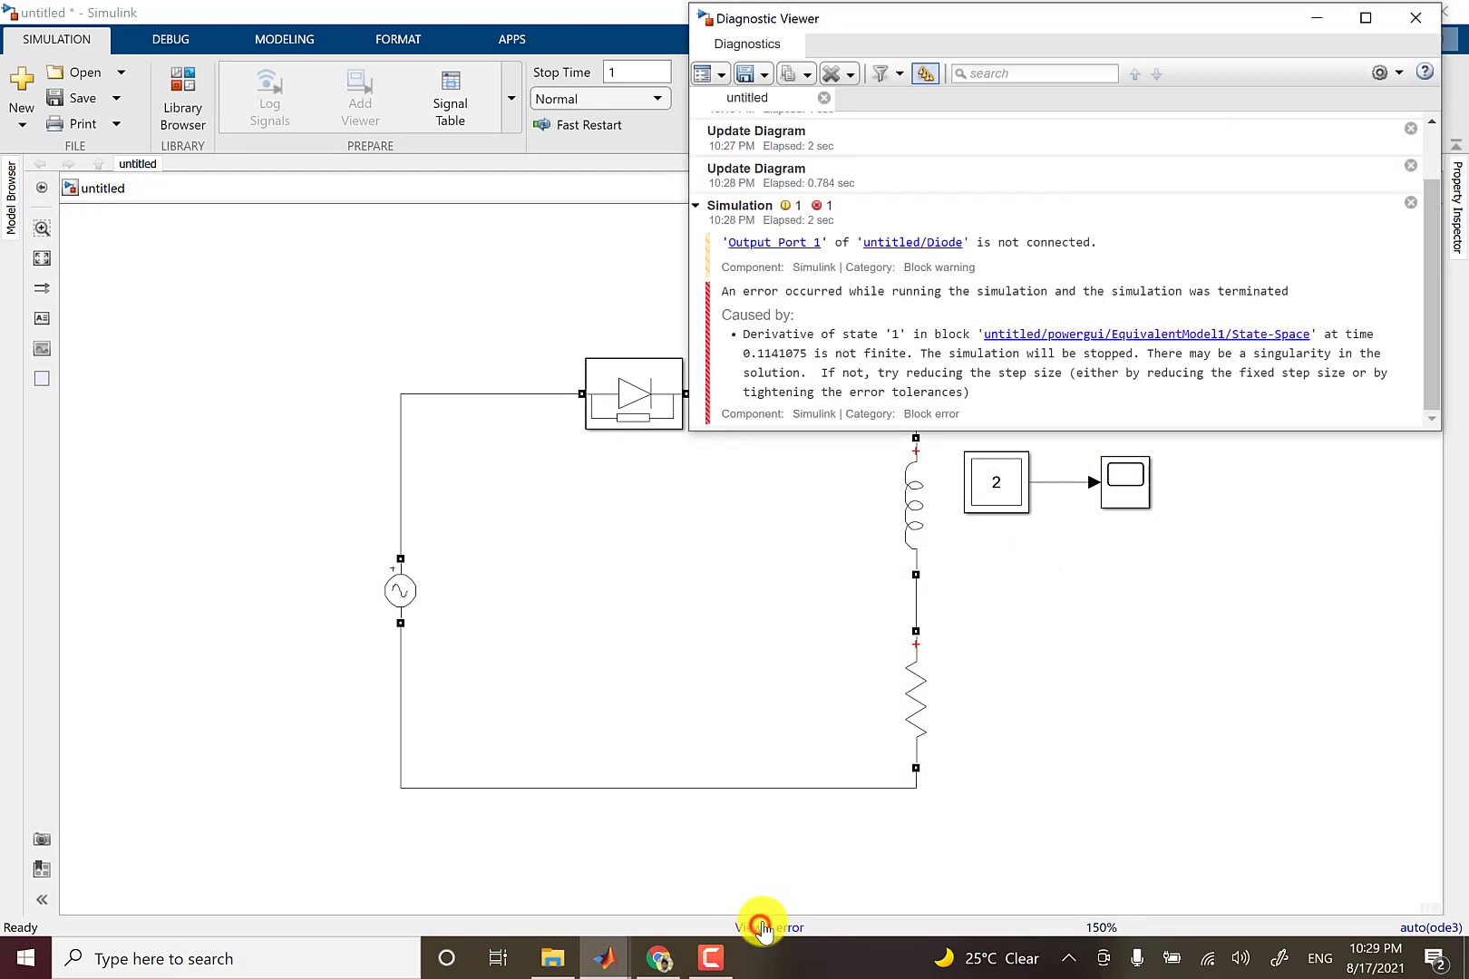
left_click_drag(951, 18, 621, 177)
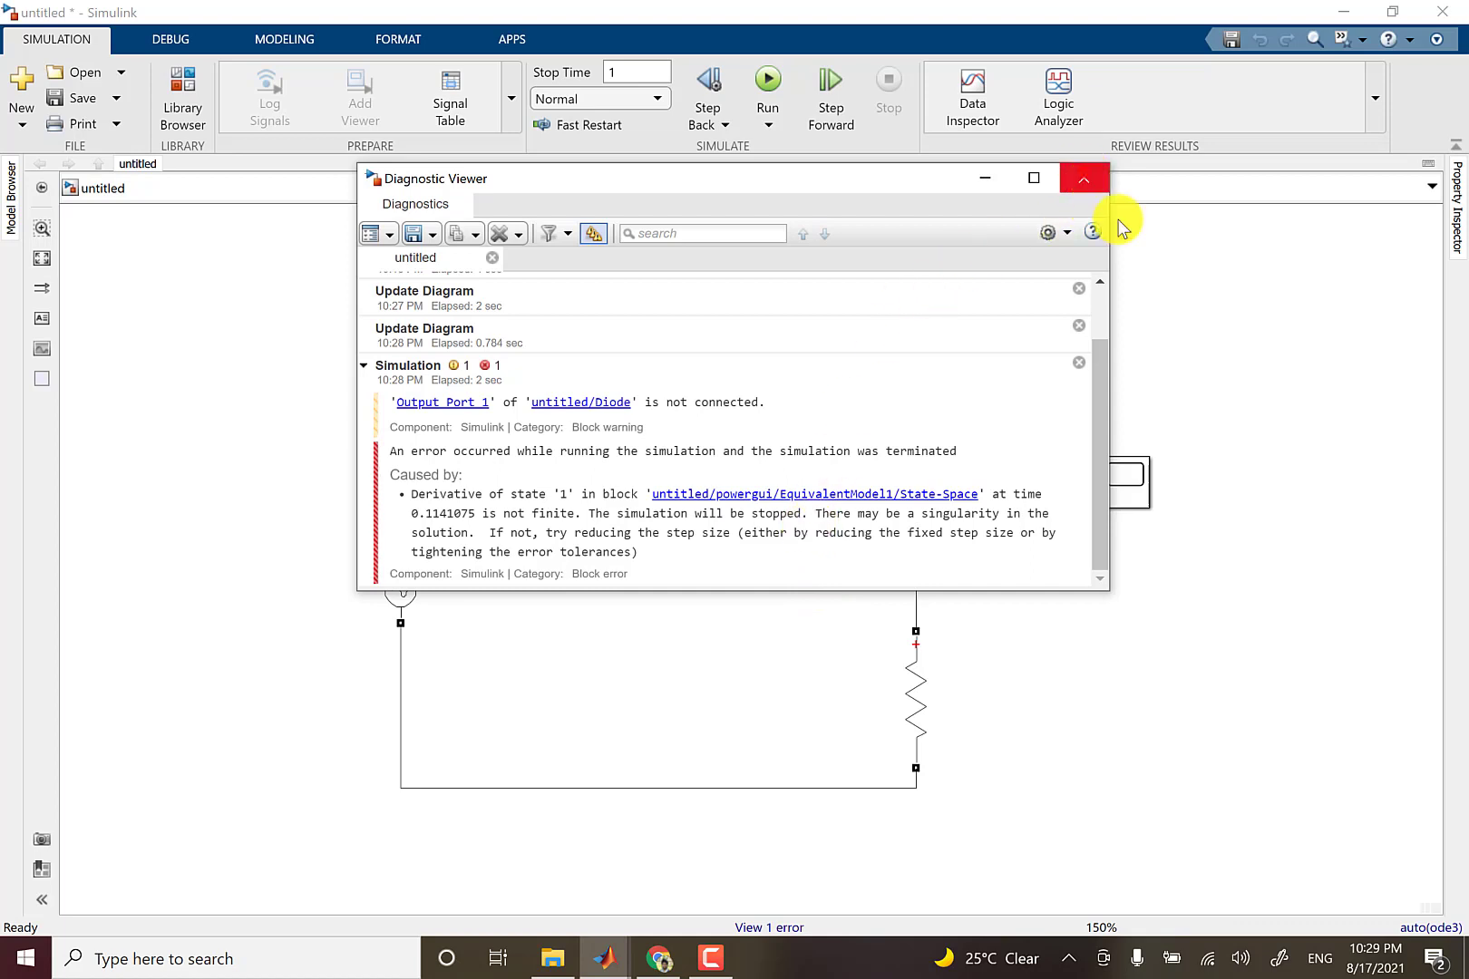
left_click(1085, 175)
left_click(1235, 329)
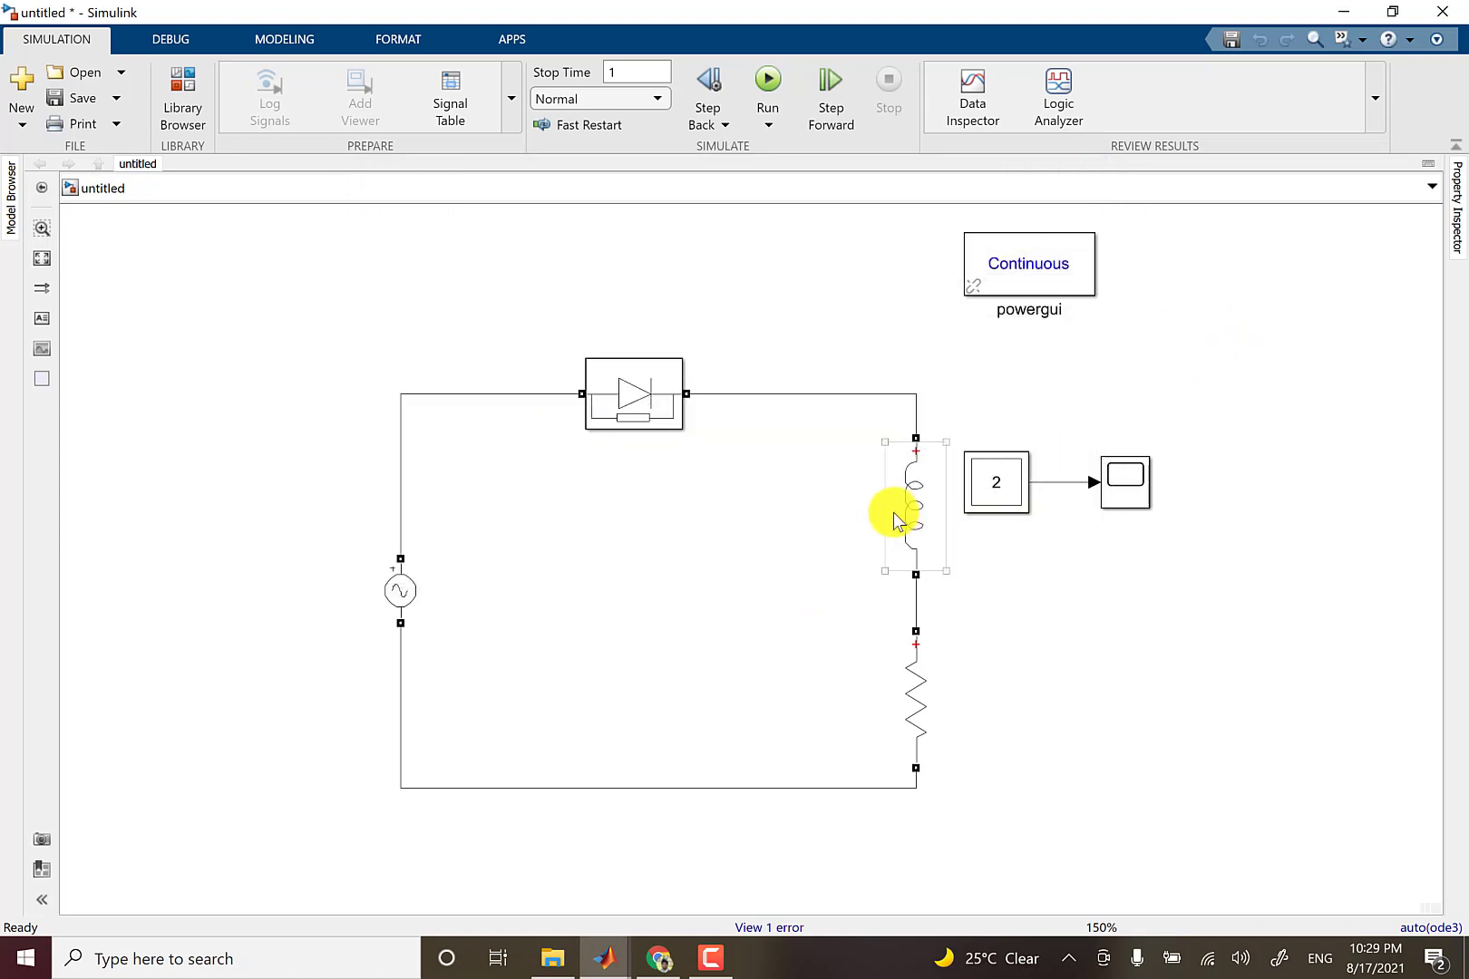
Set the solver's fixed-step size to 1e-6 in the model's configuration parameters.
left_click(656, 378)
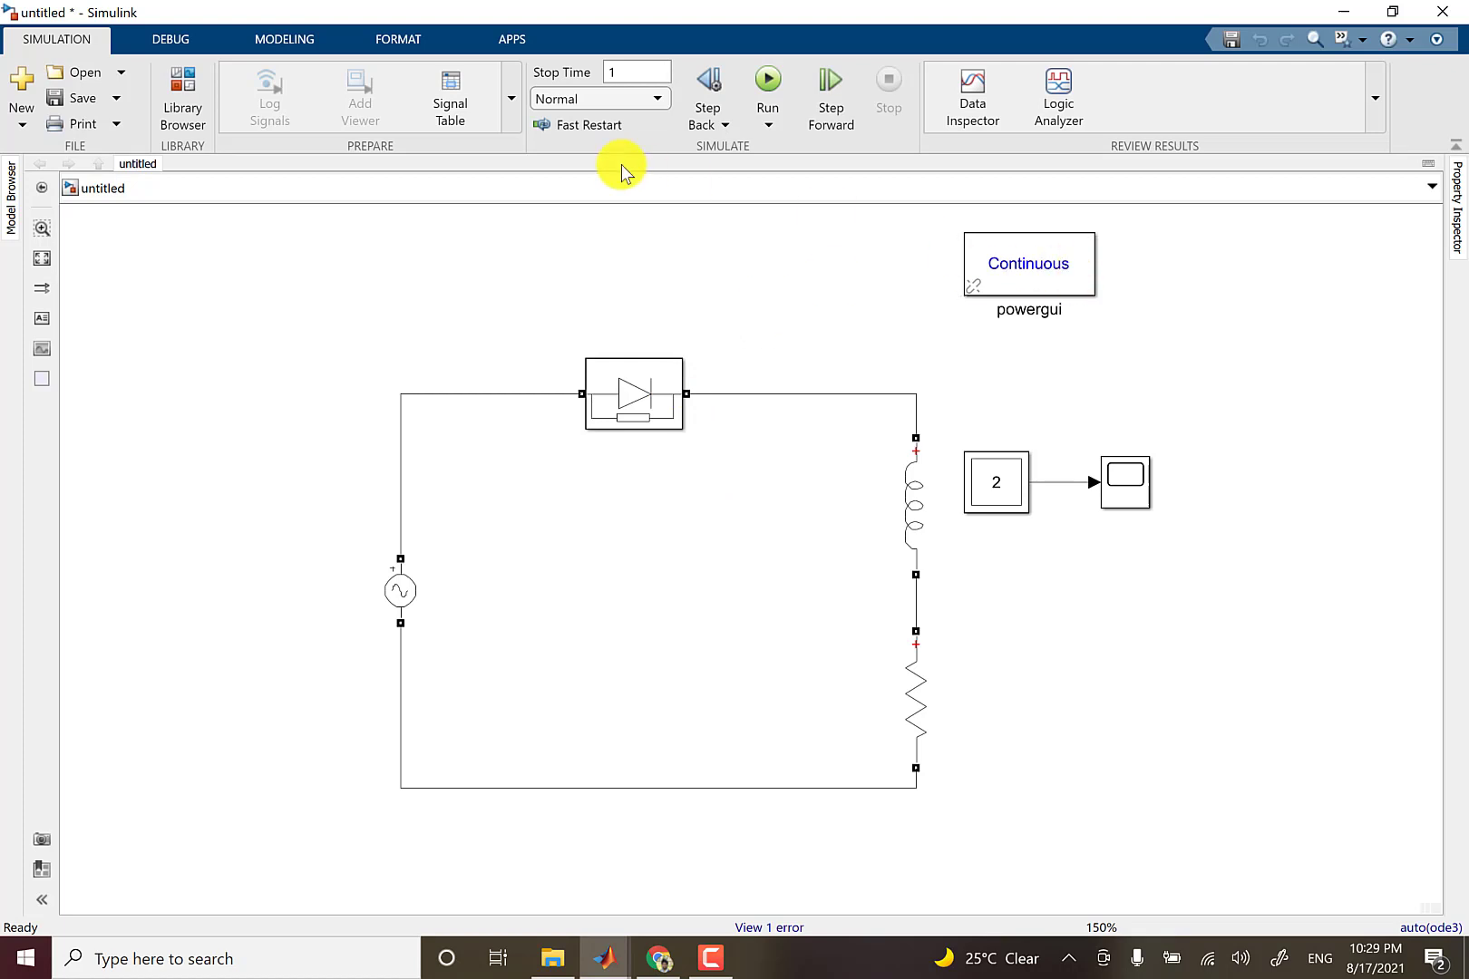
left_click(287, 39)
key("ctrl+e")
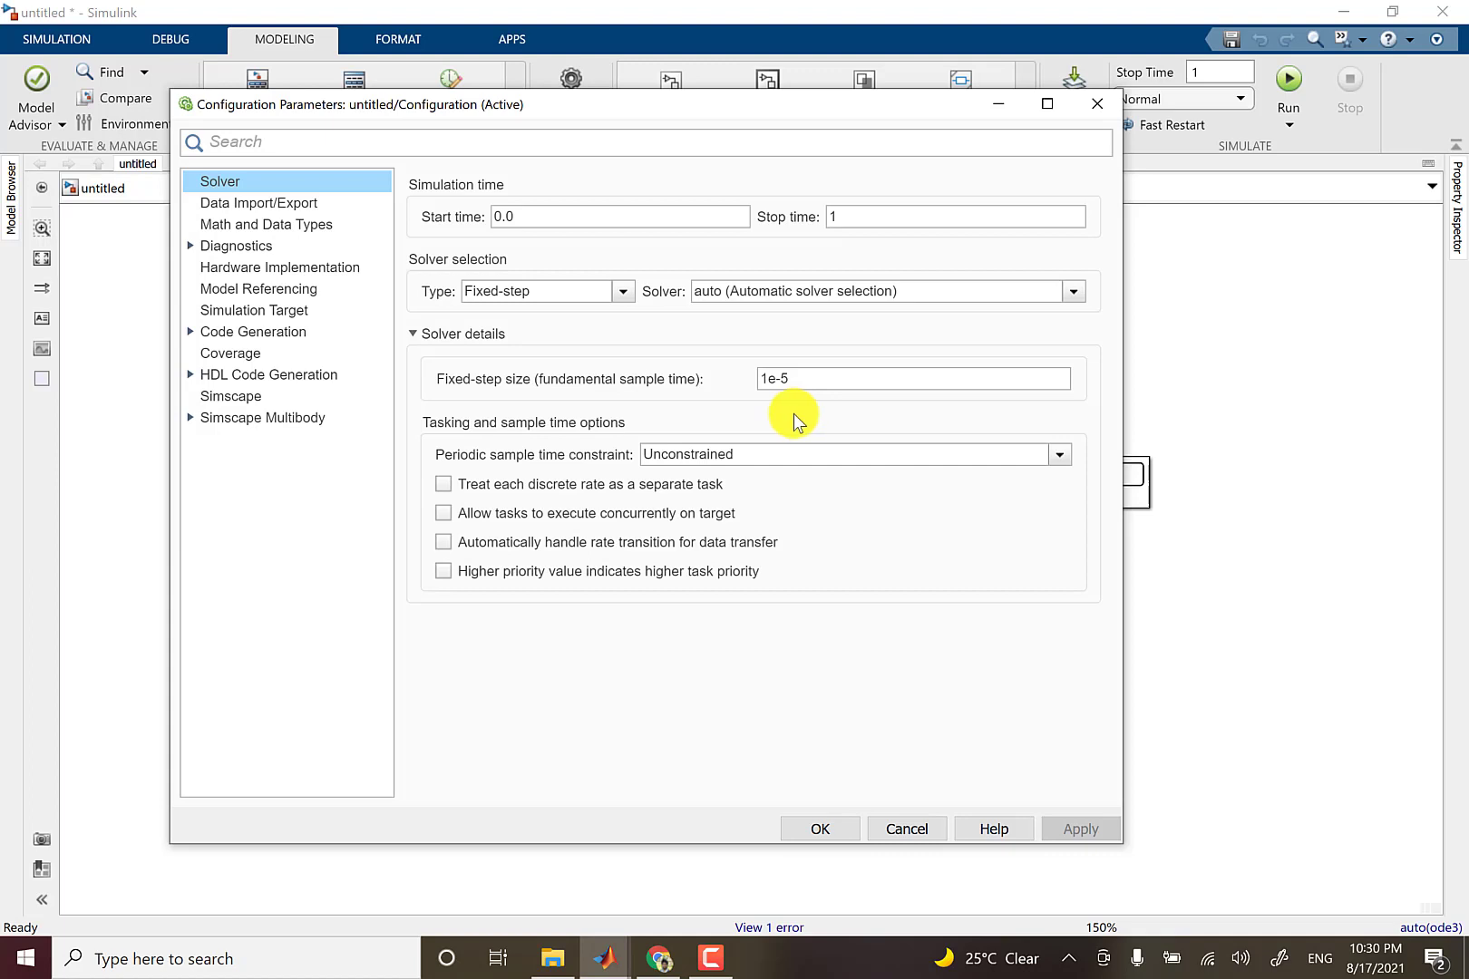
left_click_drag(769, 378, 800, 375)
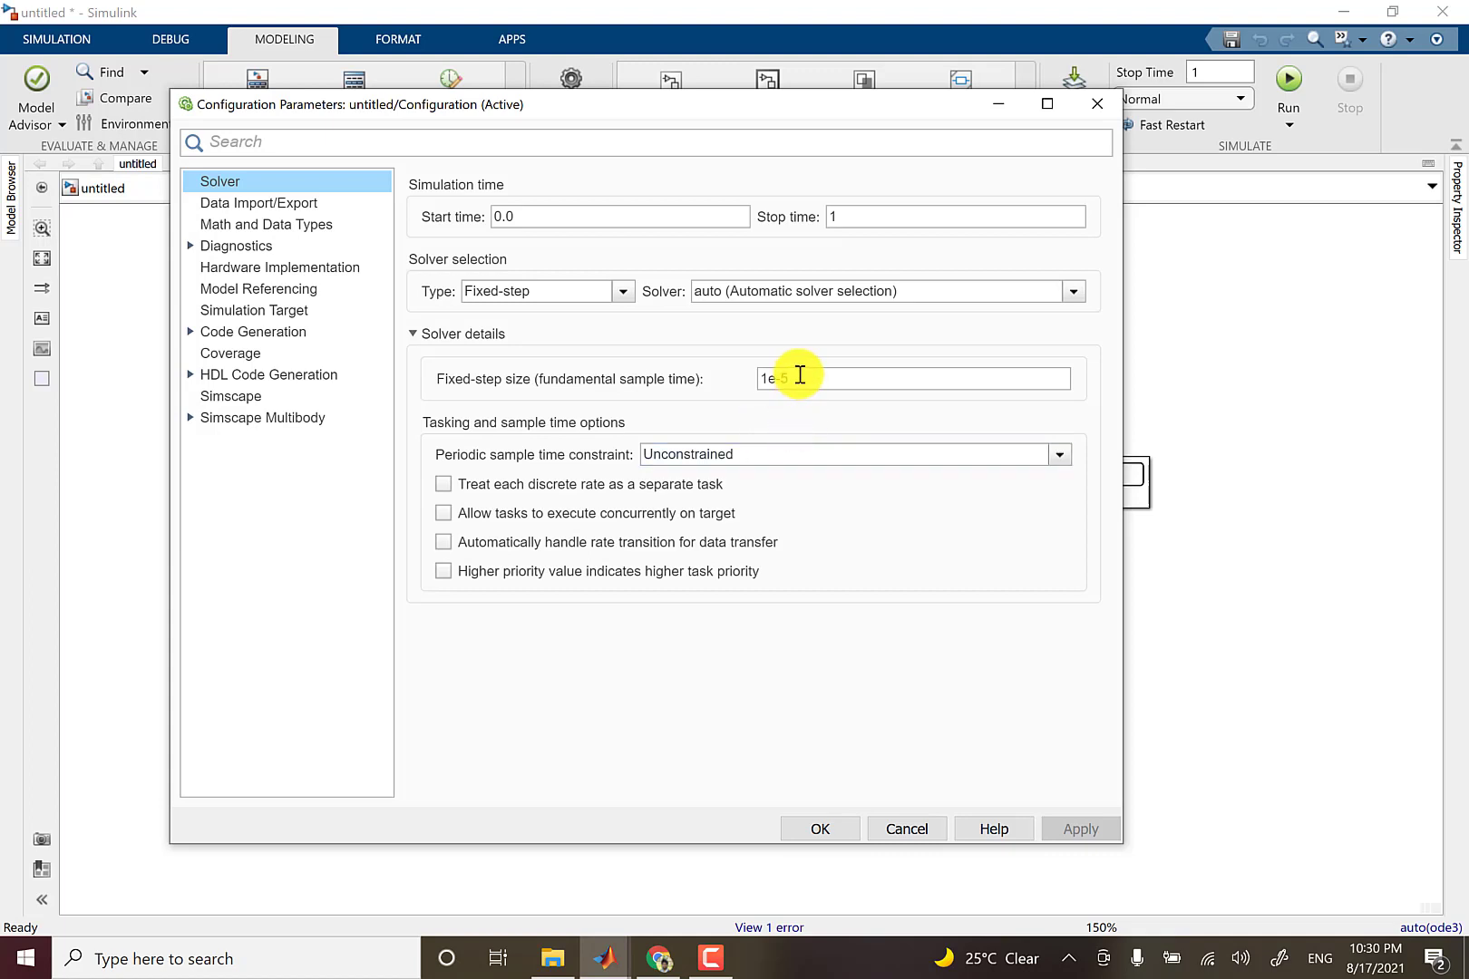
left_click(798, 375)
left_click(836, 371)
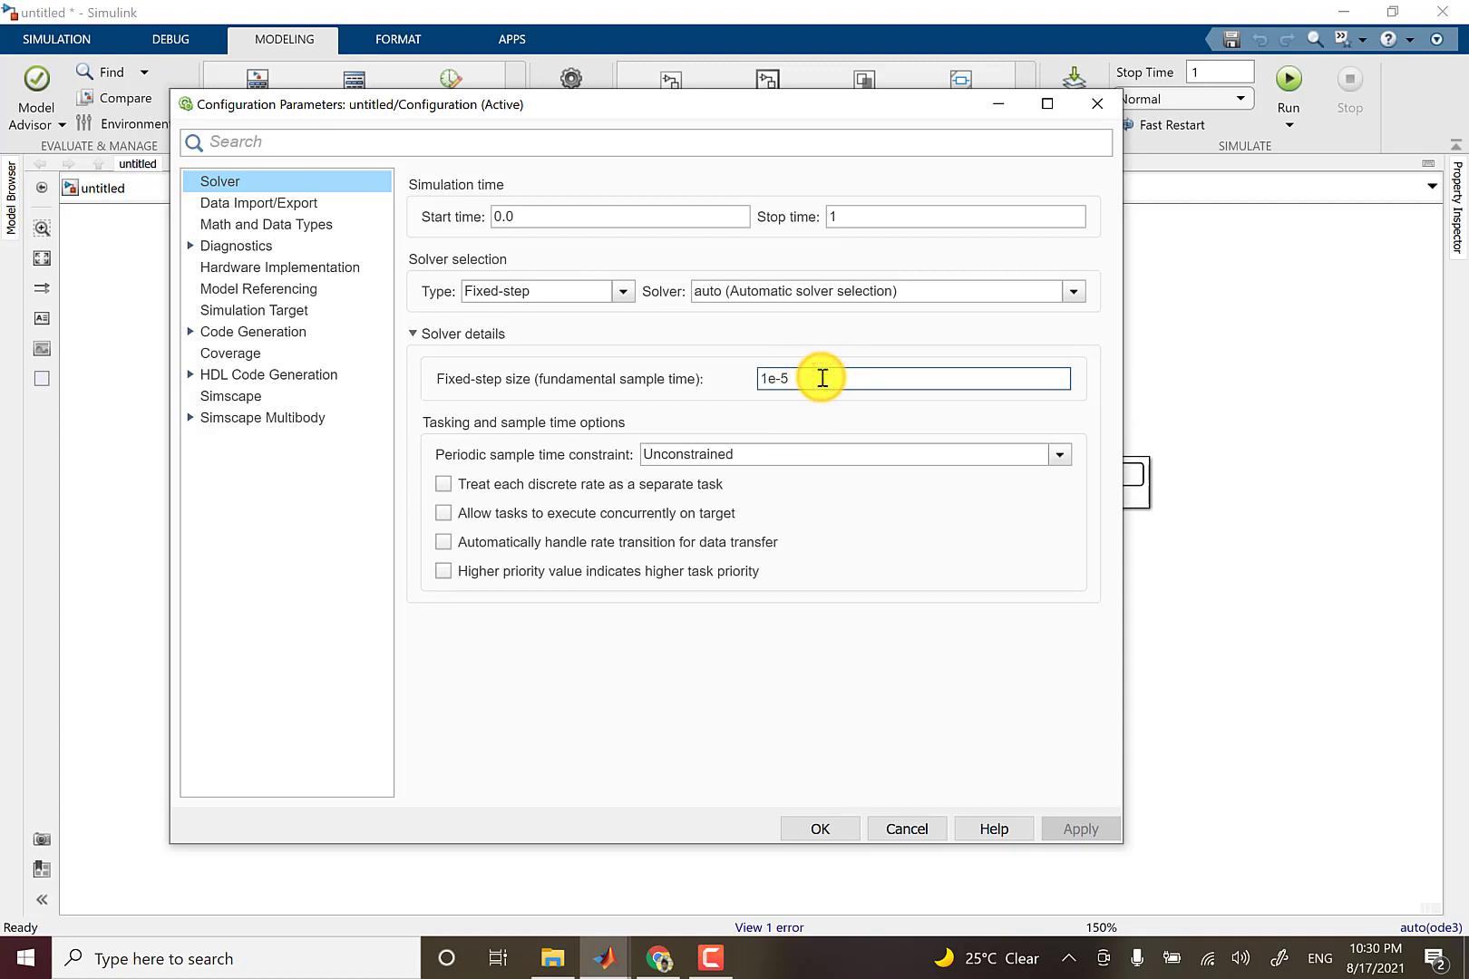
key("BackSpace")
type("6")
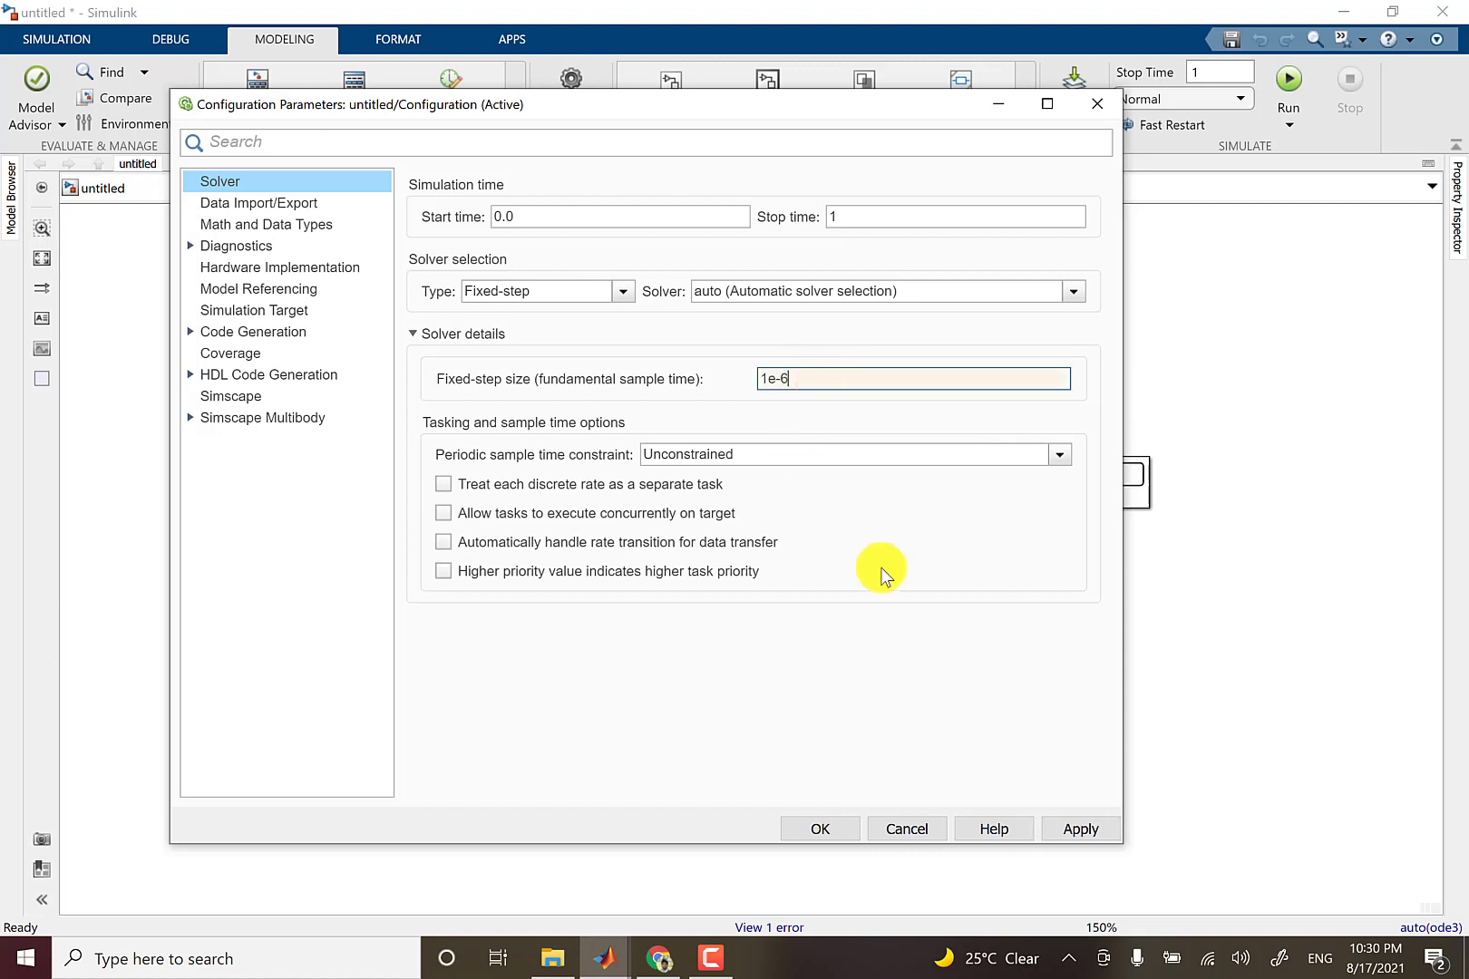
left_click(823, 836)
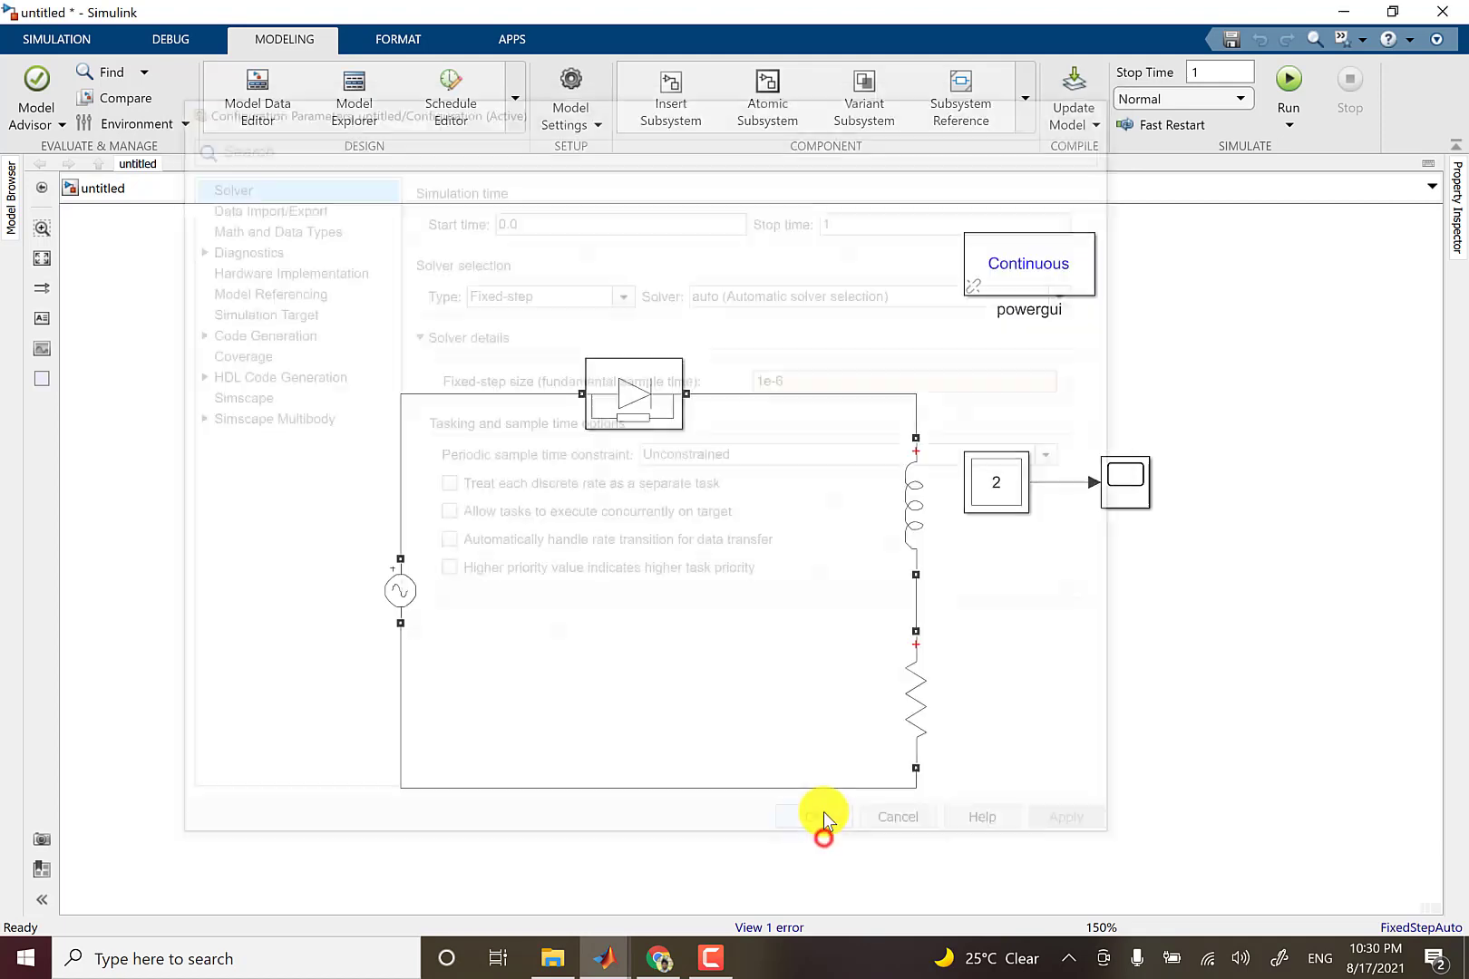
Run the simulation and inspect the Scope waveforms, fitted vertically and zoomed to about 0.27 to 0.34 s.
left_click(43, 39)
left_click(768, 86)
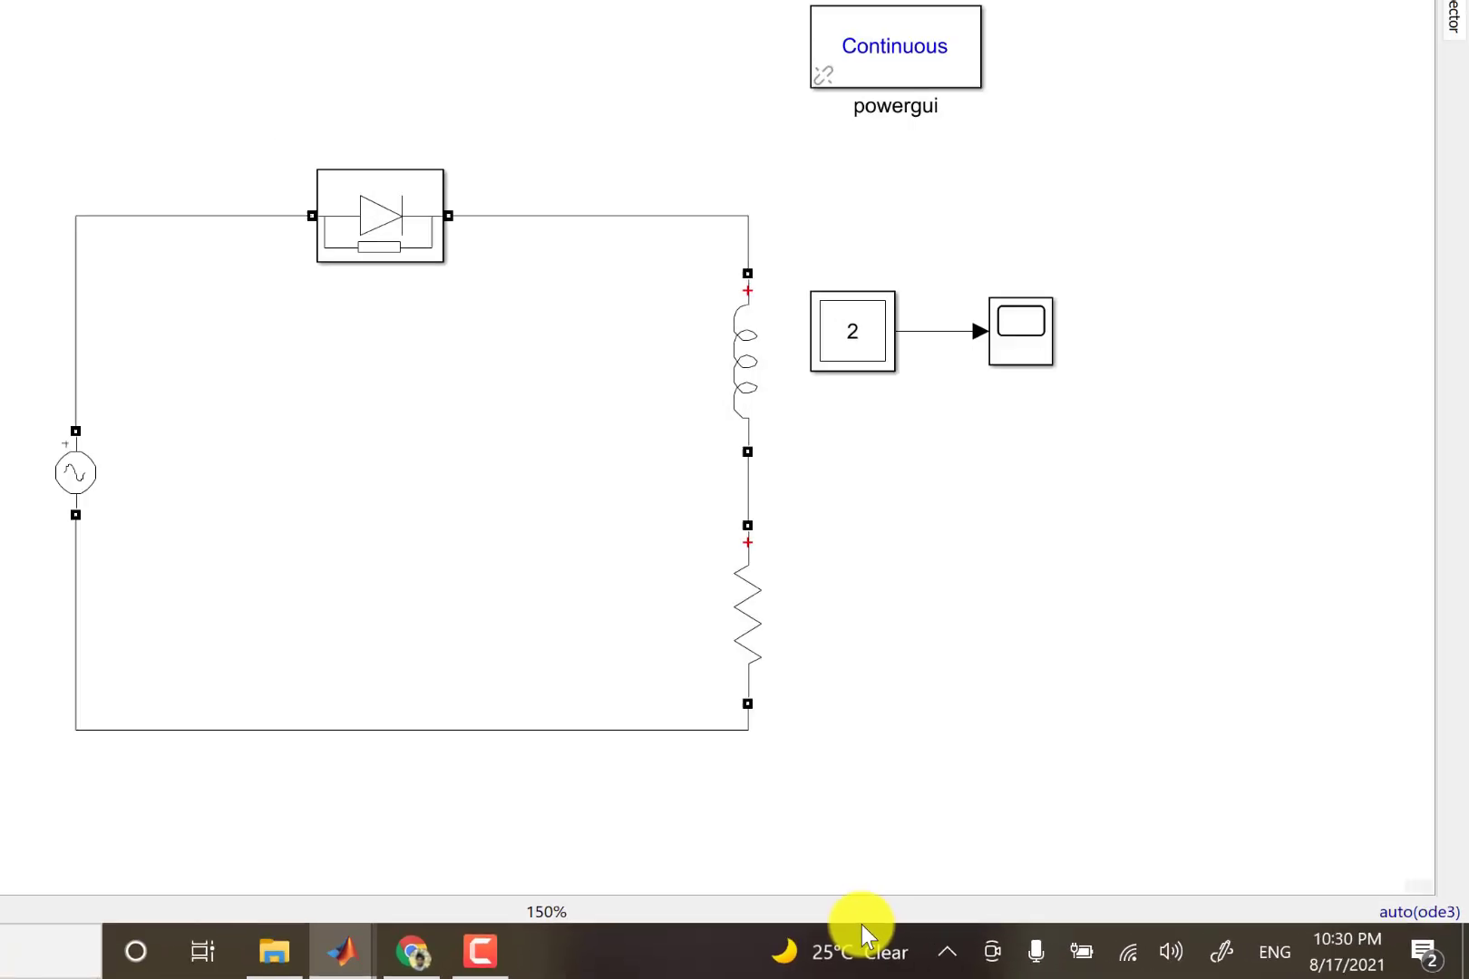
left_click(1015, 307)
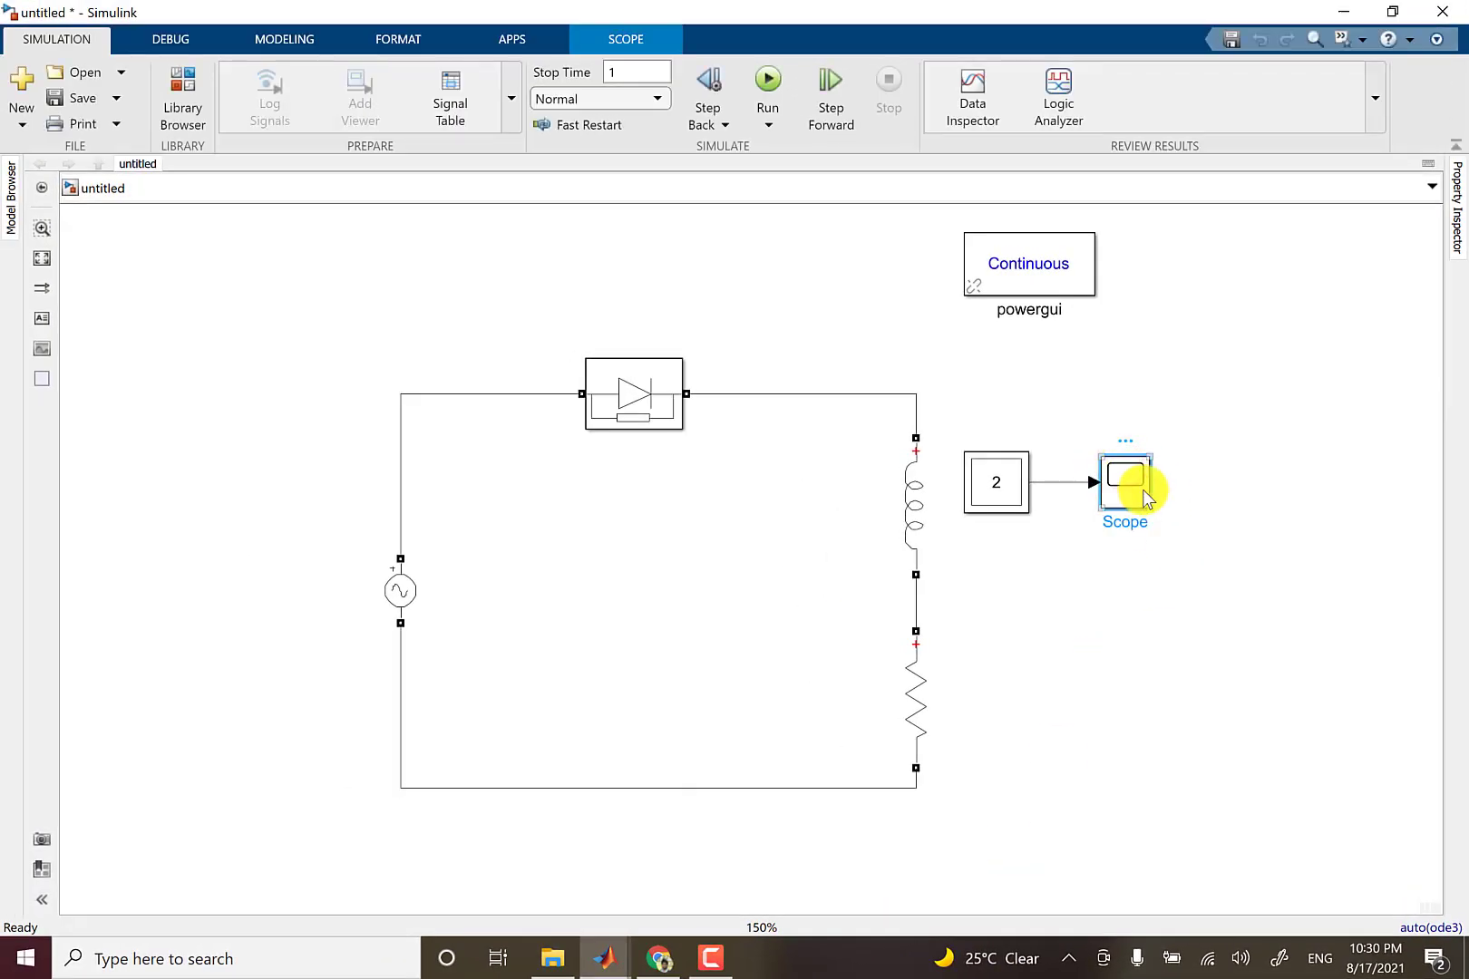
double_click(1141, 489)
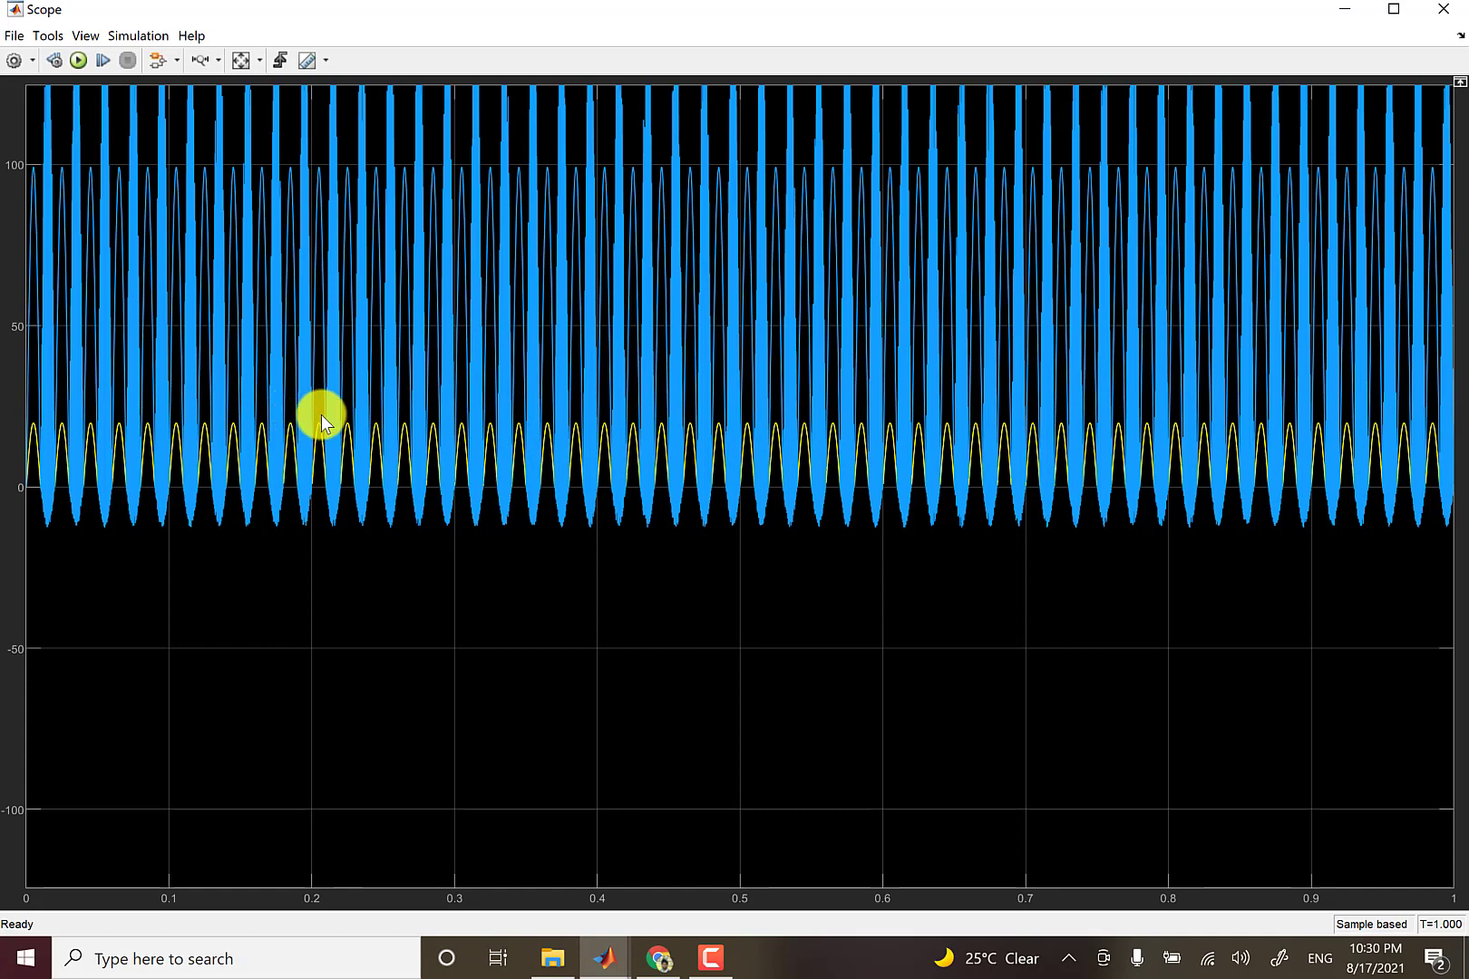
left_click(238, 60)
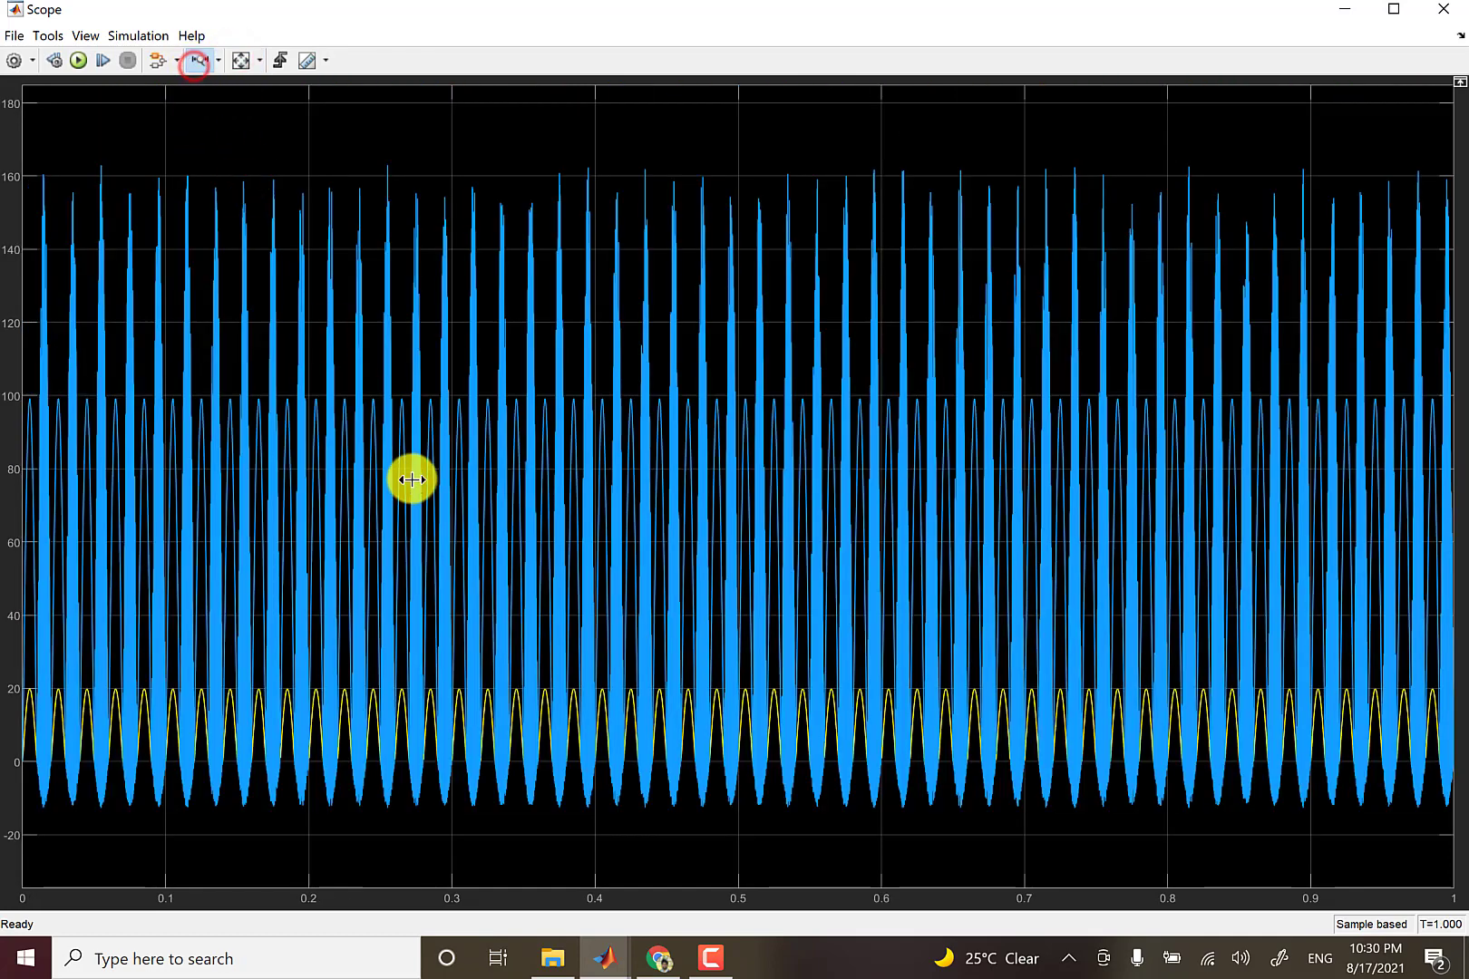
left_click_drag(412, 479, 511, 489)
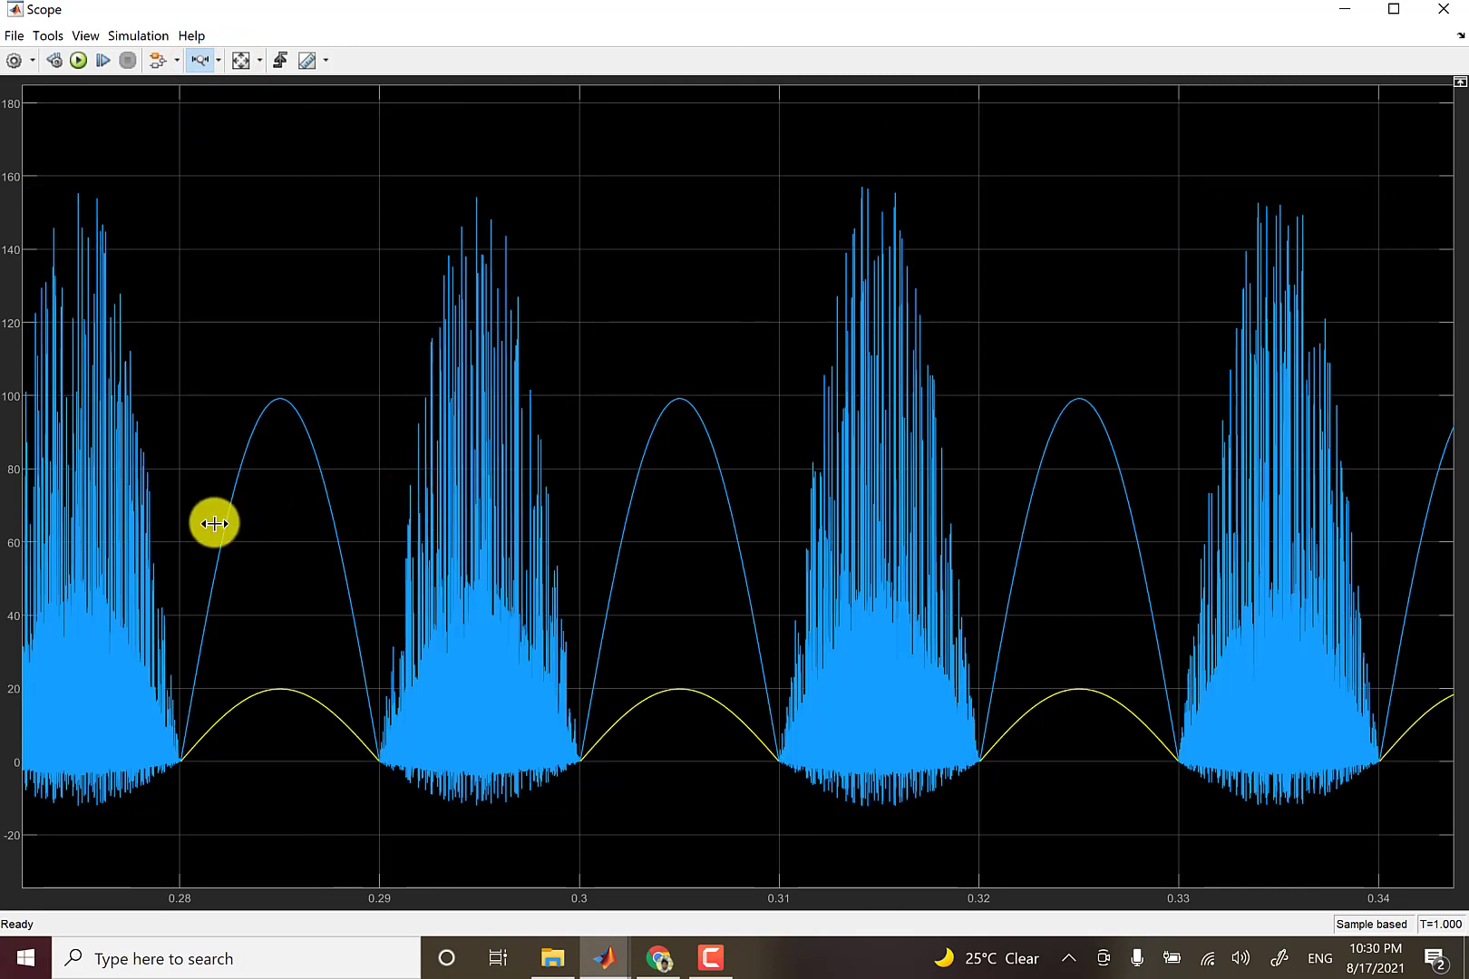
Examine the Scope waveforms over about 0.28 to 0.31 s and 0.37 to 0.40 s, and close the Scope.
left_click_drag(214, 523, 710, 631)
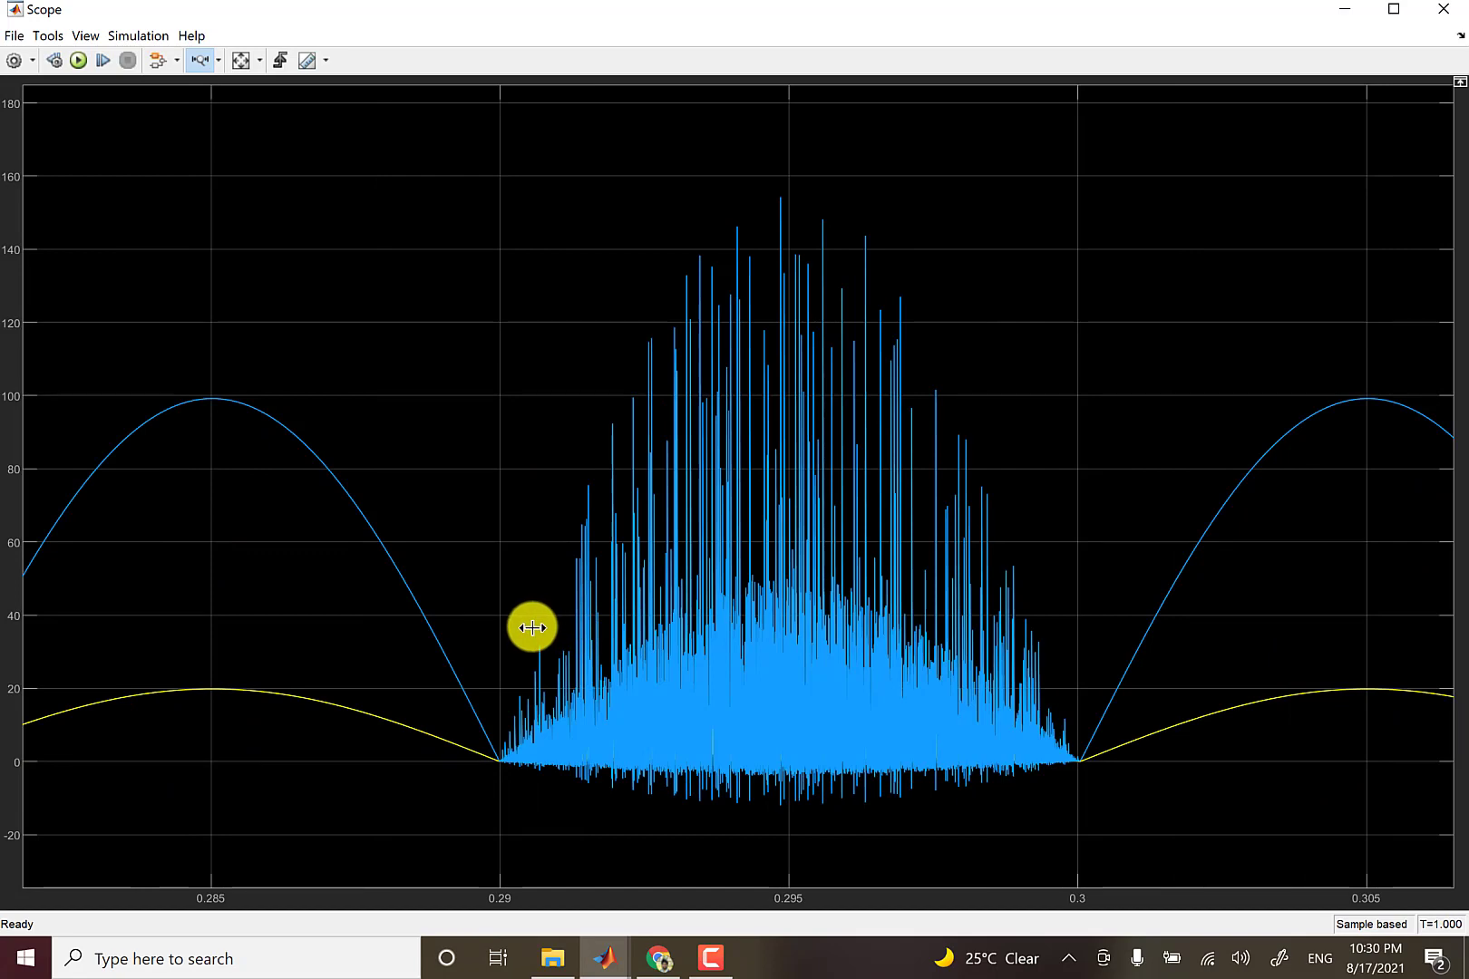
left_click(241, 60)
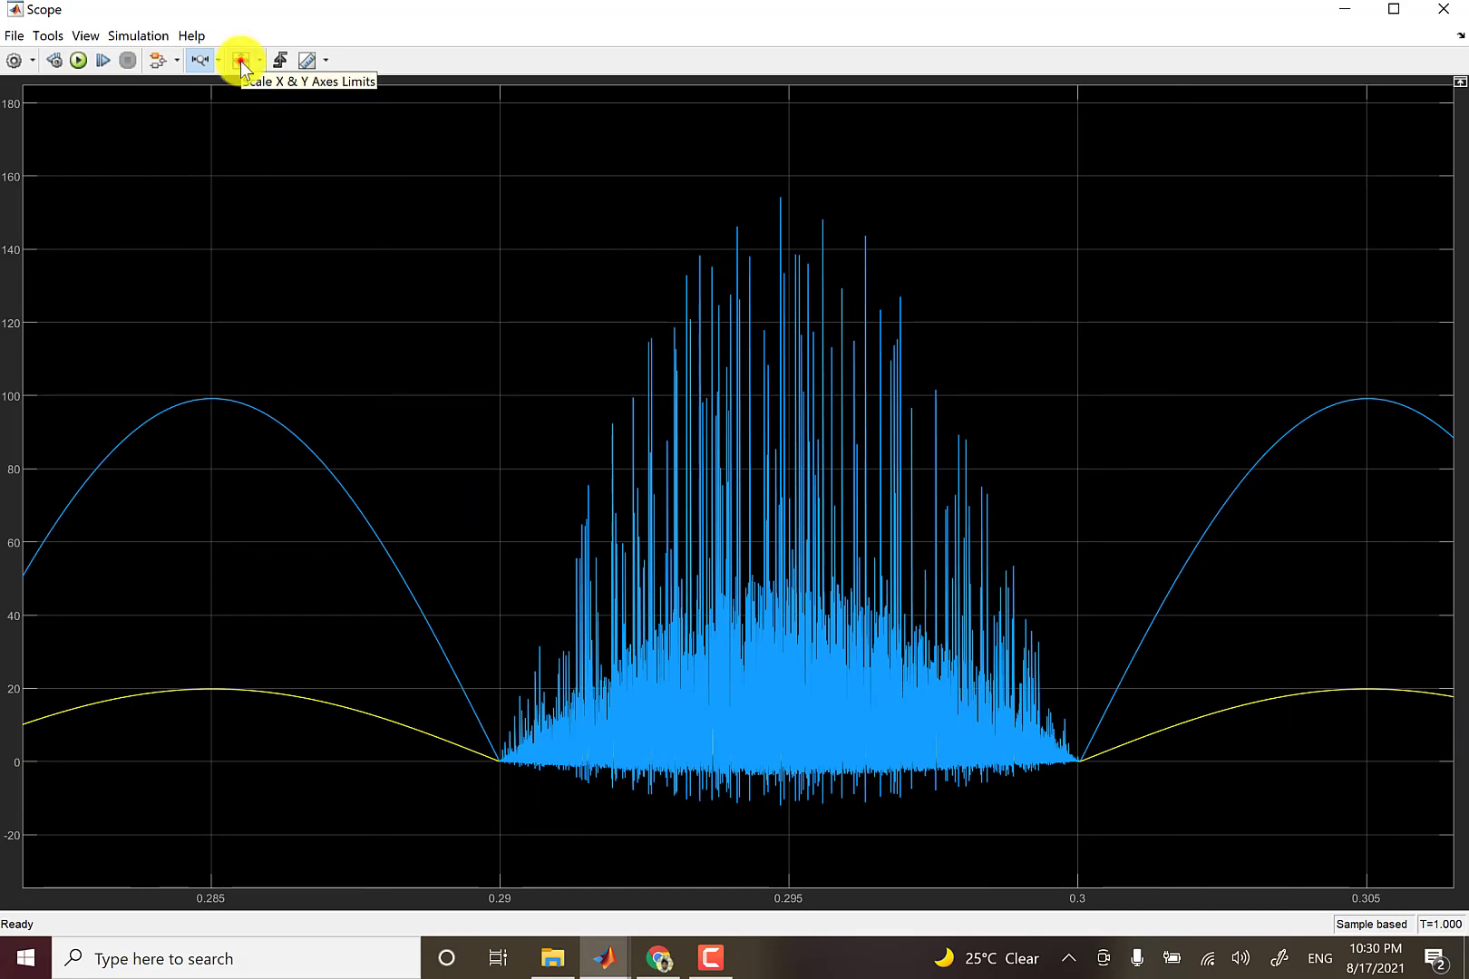
left_click_drag(550, 652, 590, 675)
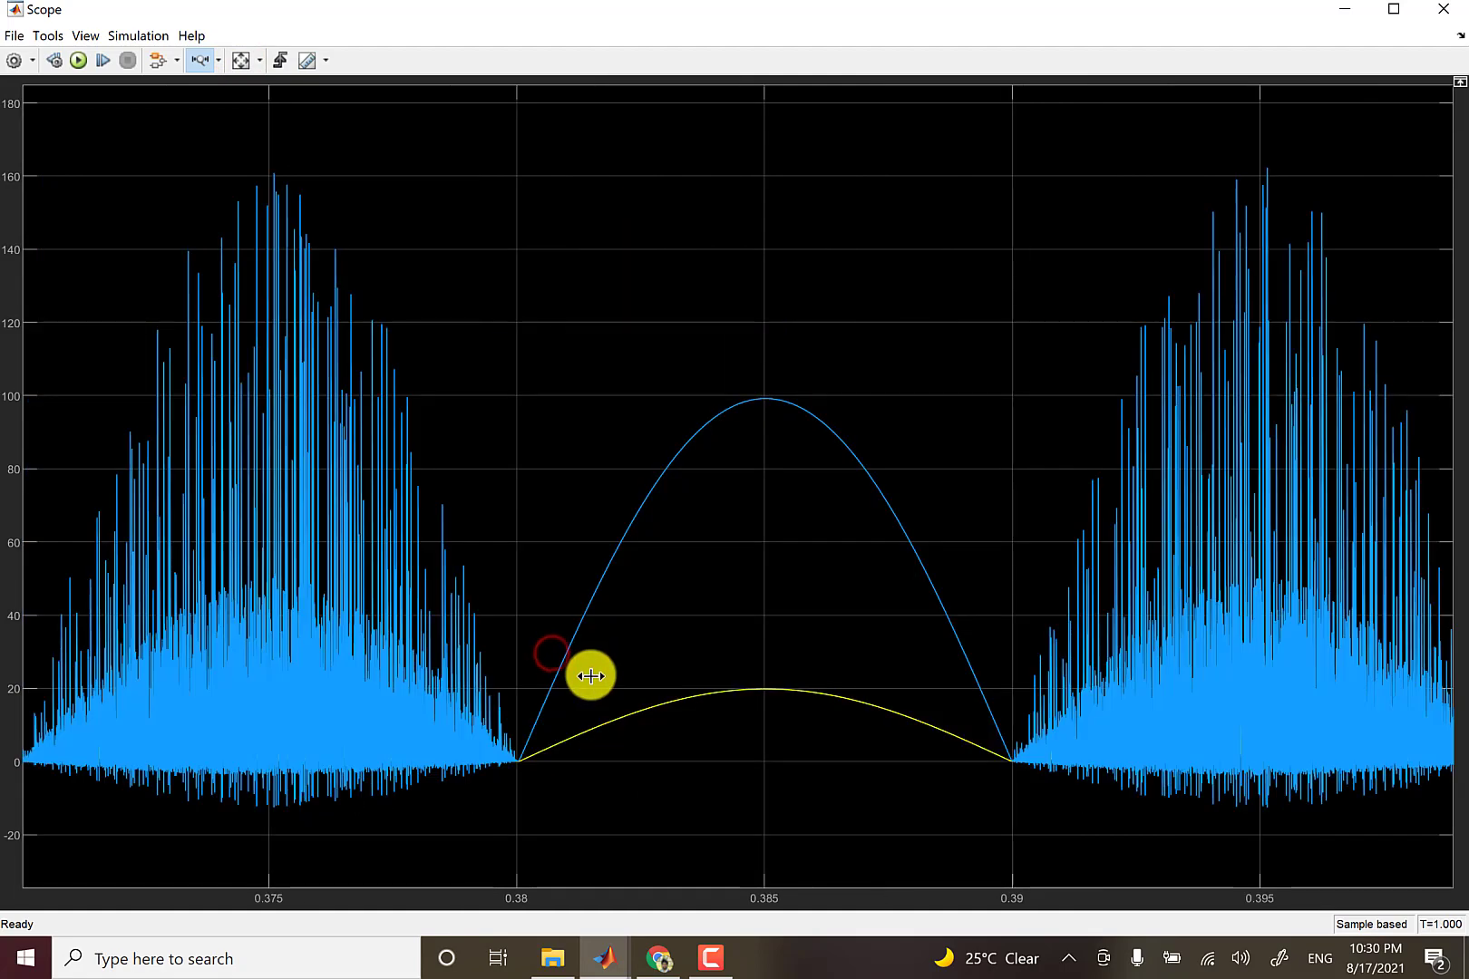
left_click(1446, 11)
Set the diode's snubber resistance to inf and try running the simulation.
double_click(618, 381)
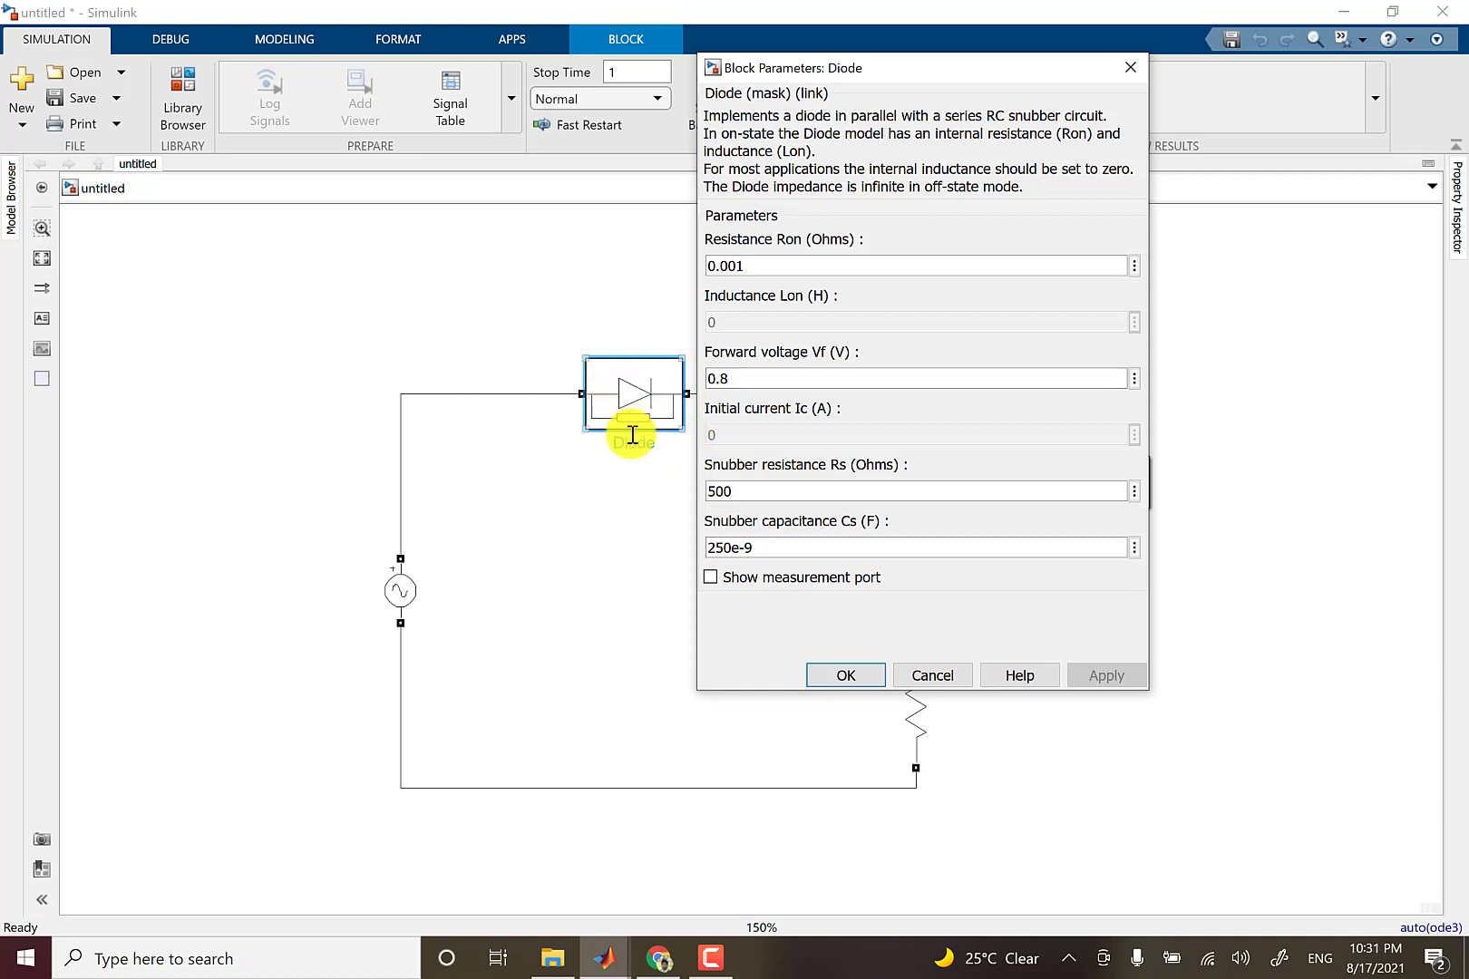
double_click(758, 490)
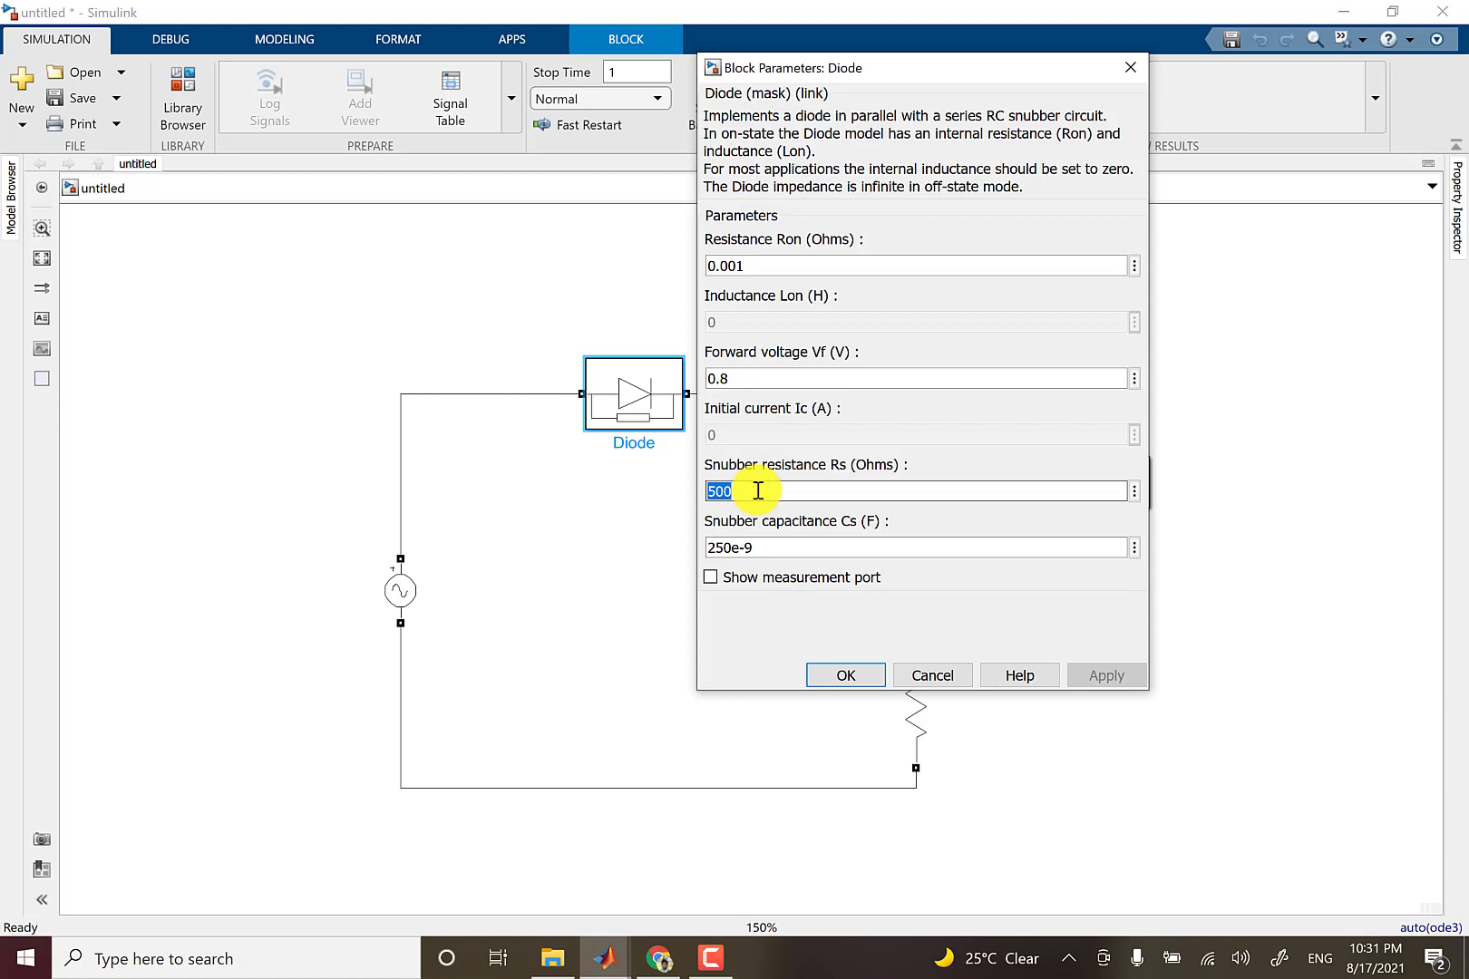
type("inf")
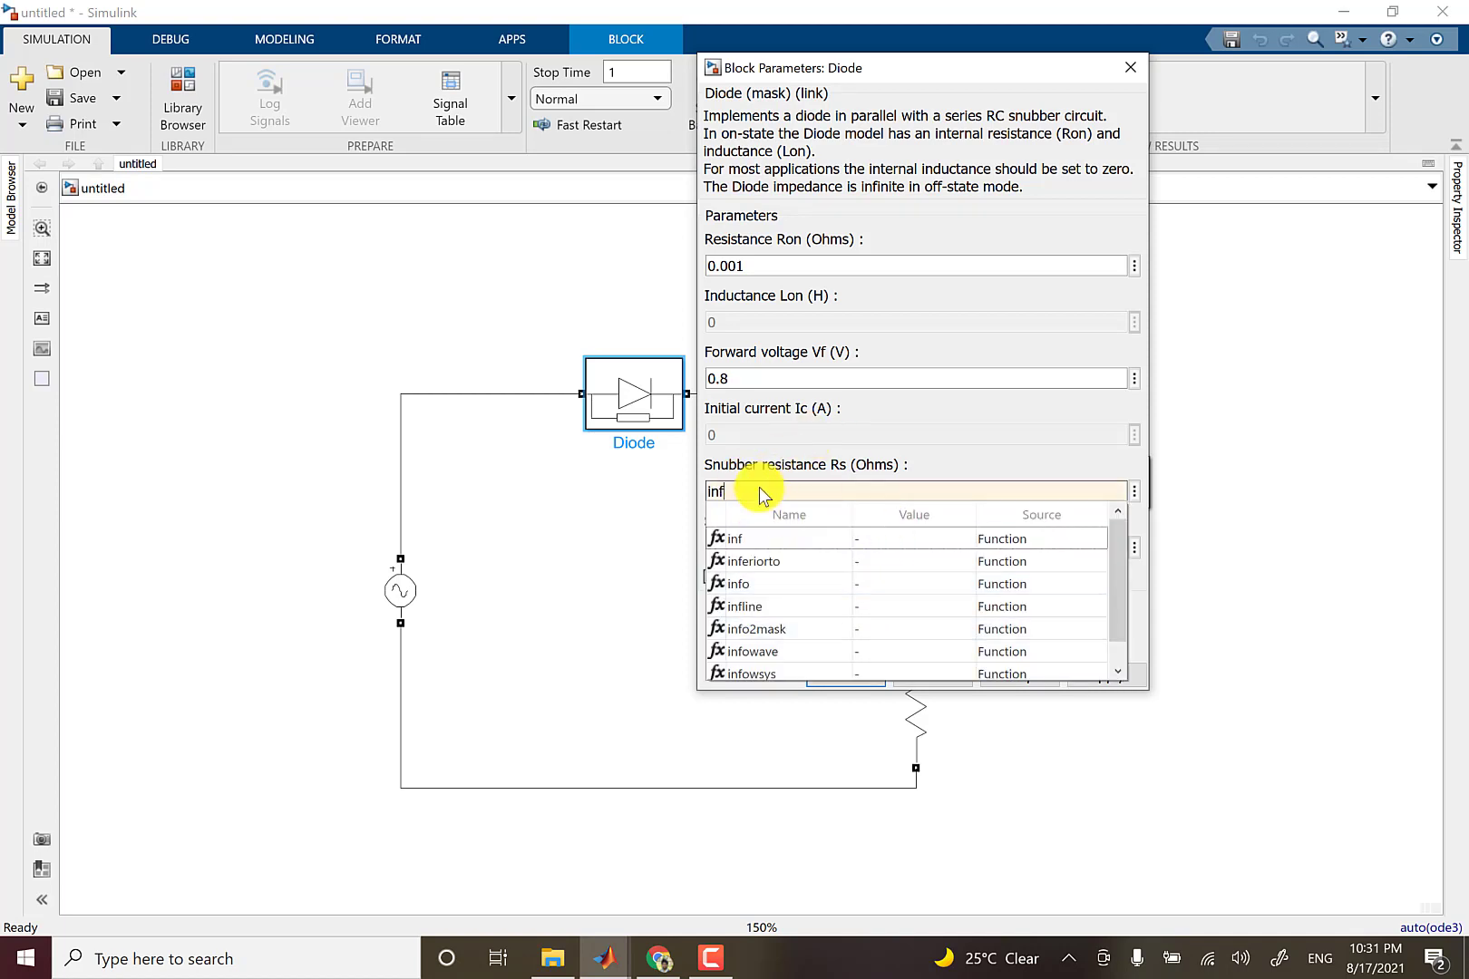
left_click(758, 422)
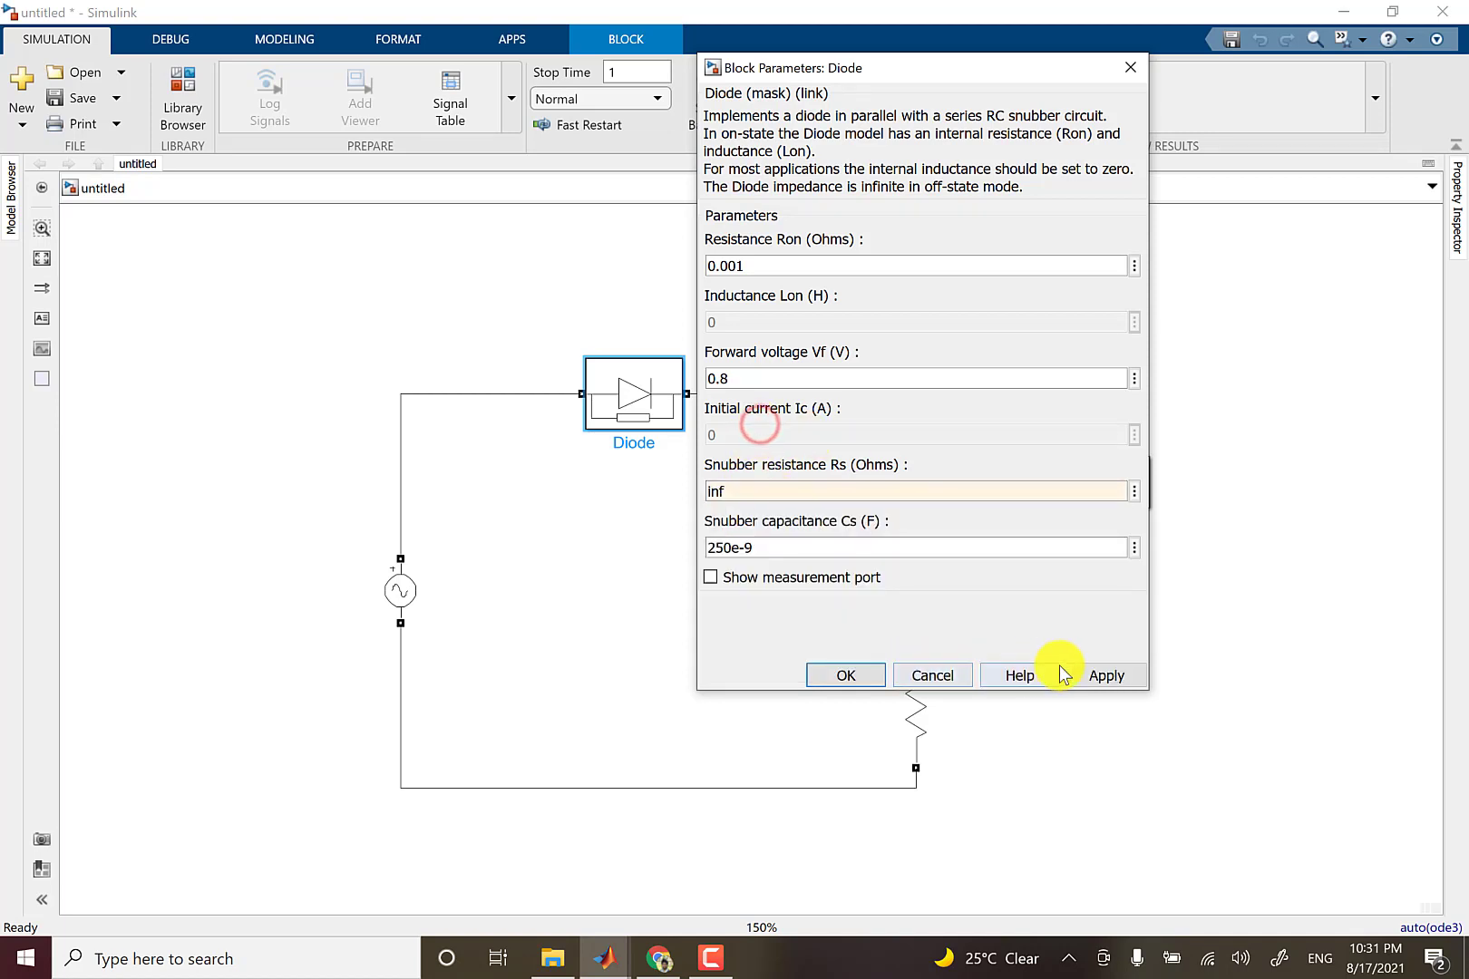
left_click(1104, 671)
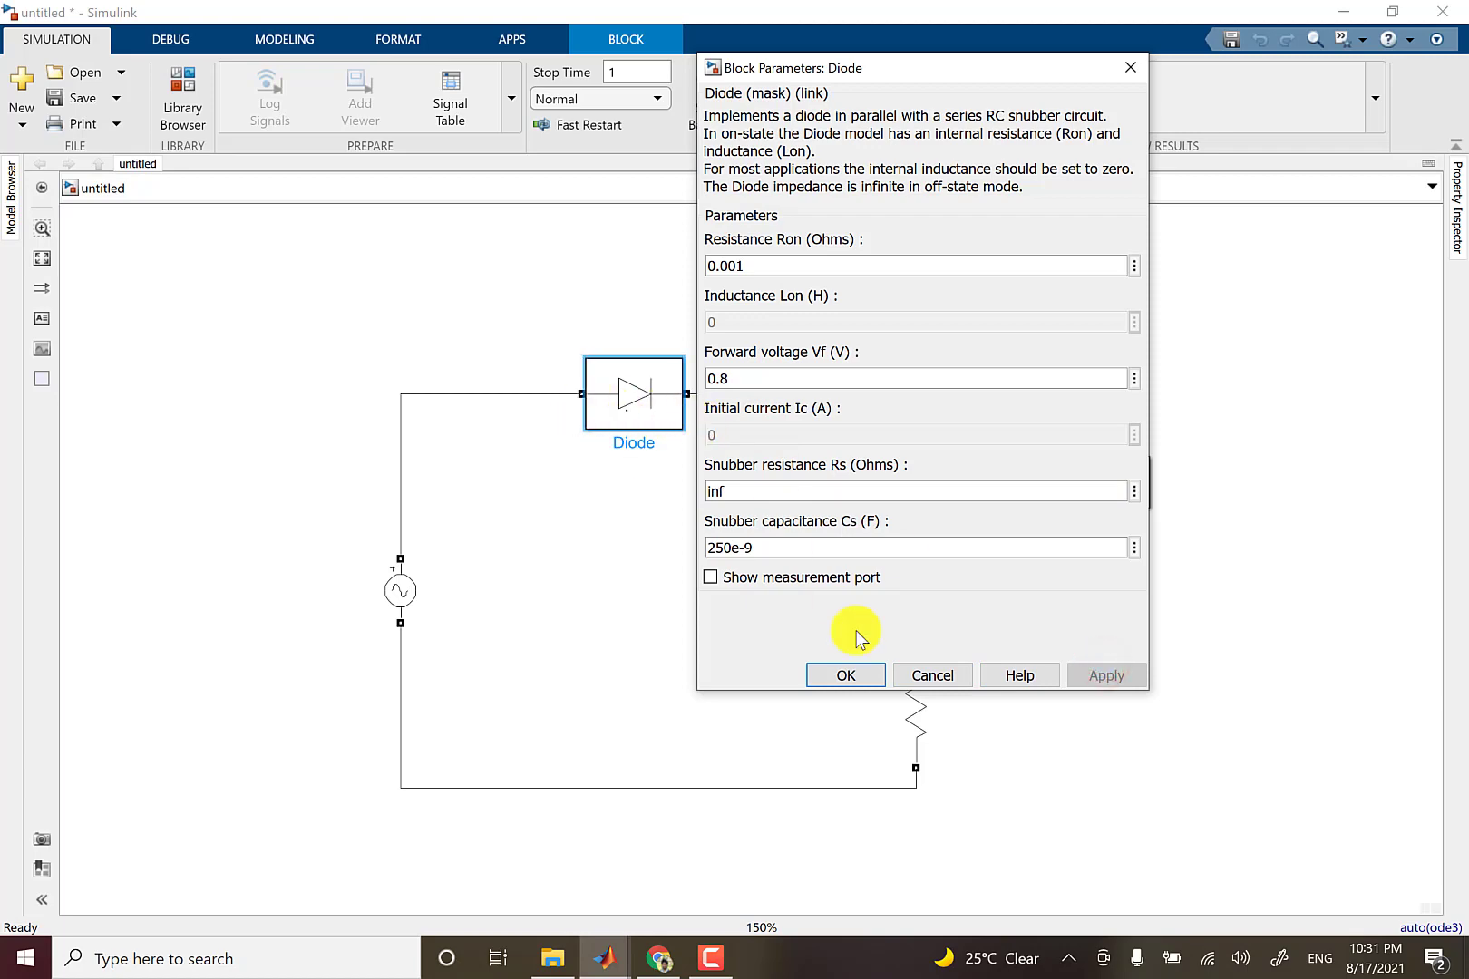
left_click(852, 674)
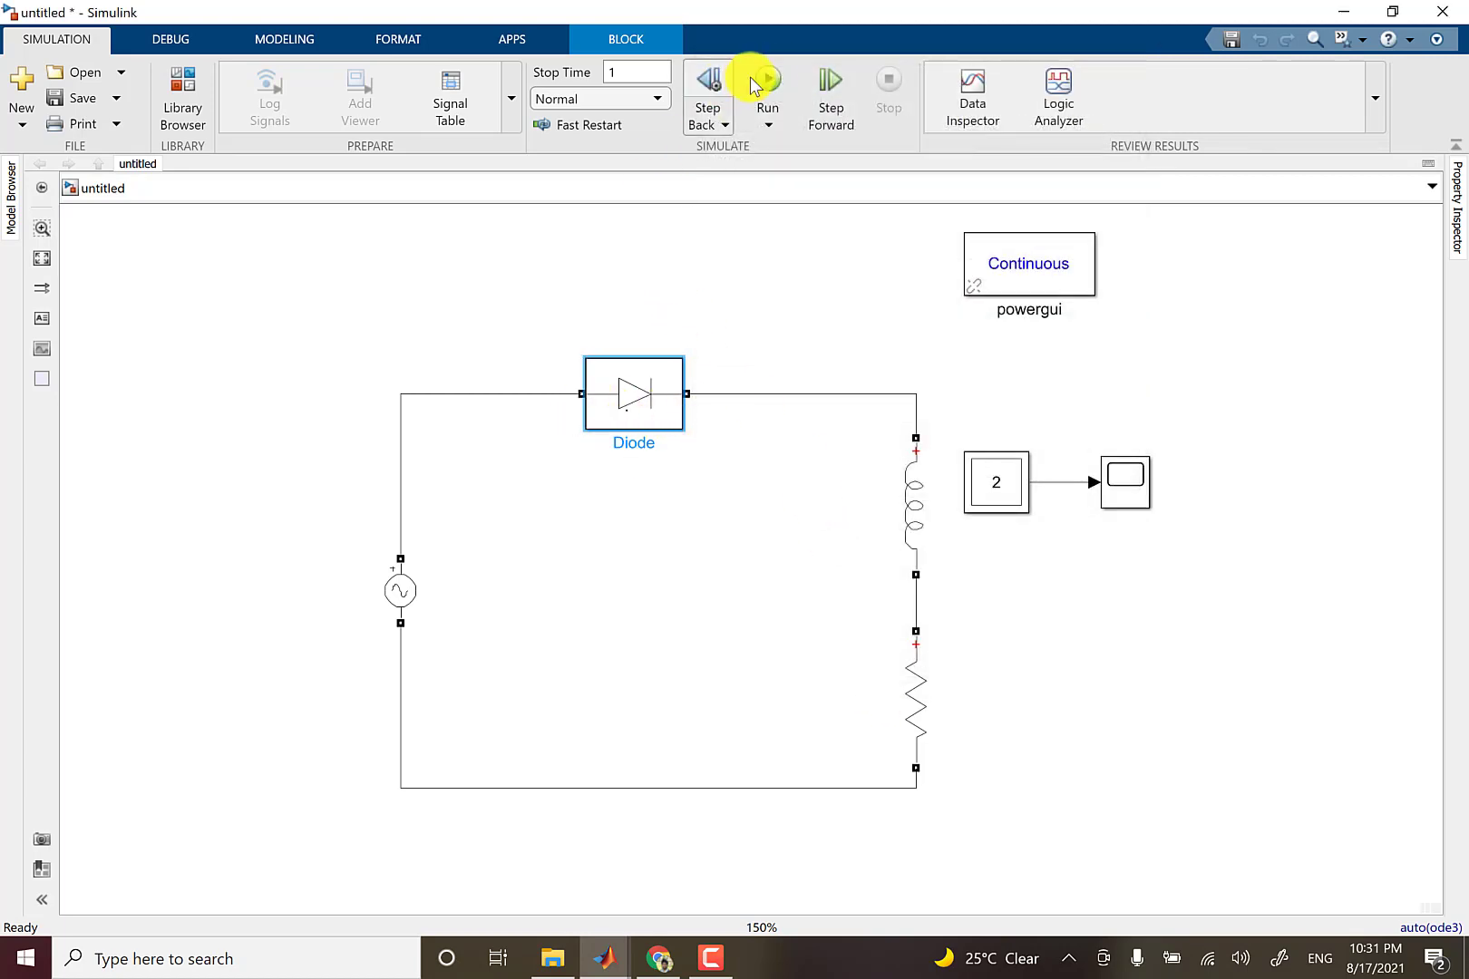
left_click(767, 80)
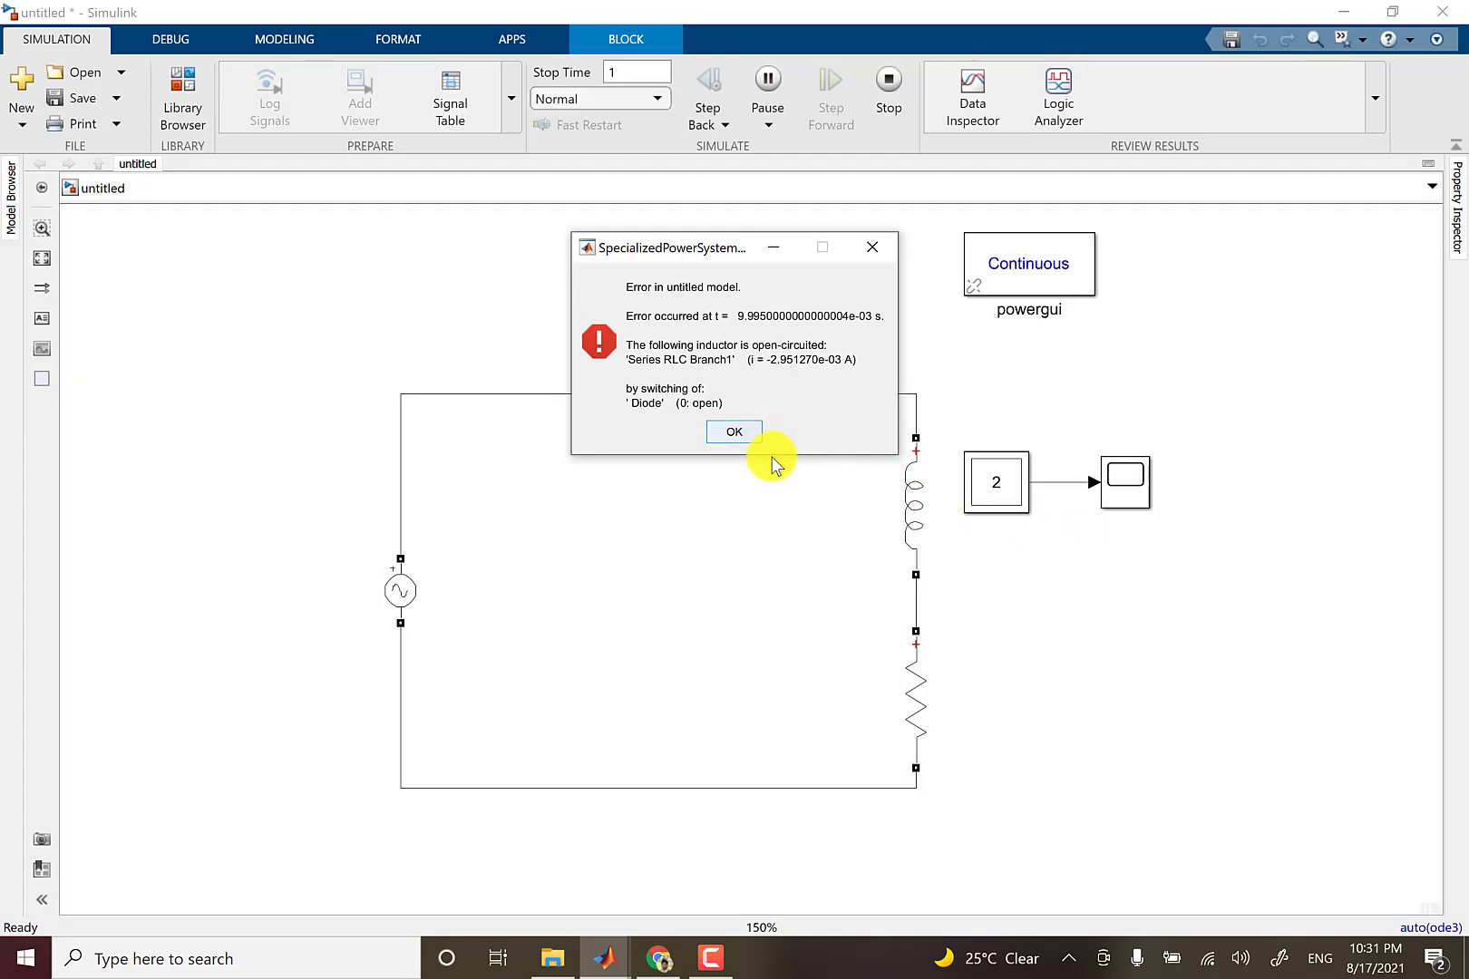
left_click(733, 434)
Set the diode's snubber resistance to 5 ohms.
double_click(647, 405)
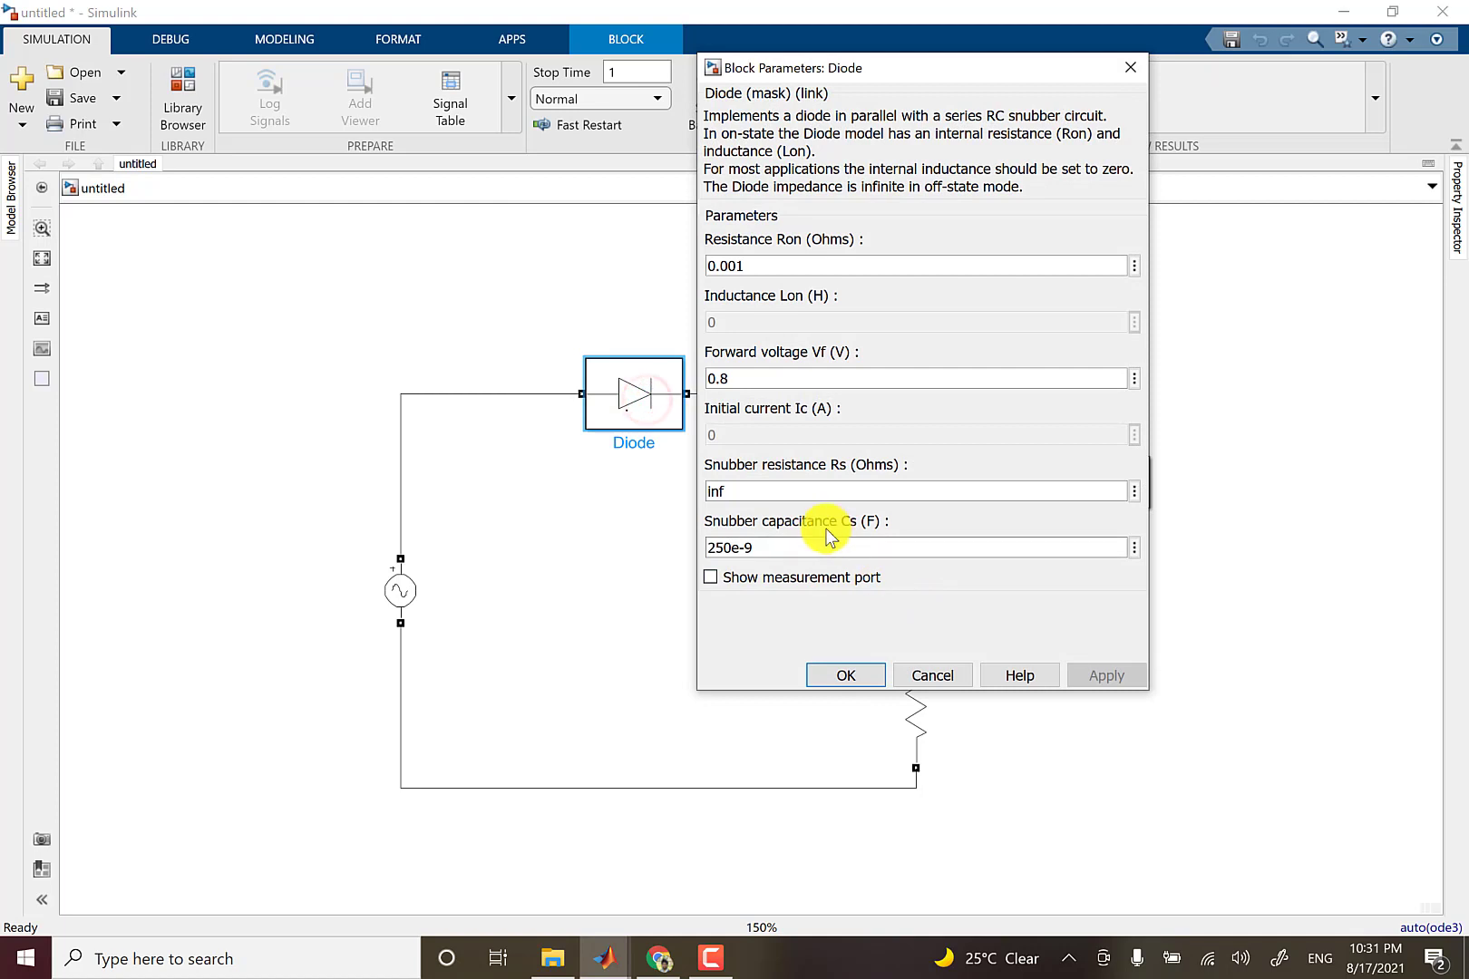
left_click(749, 491)
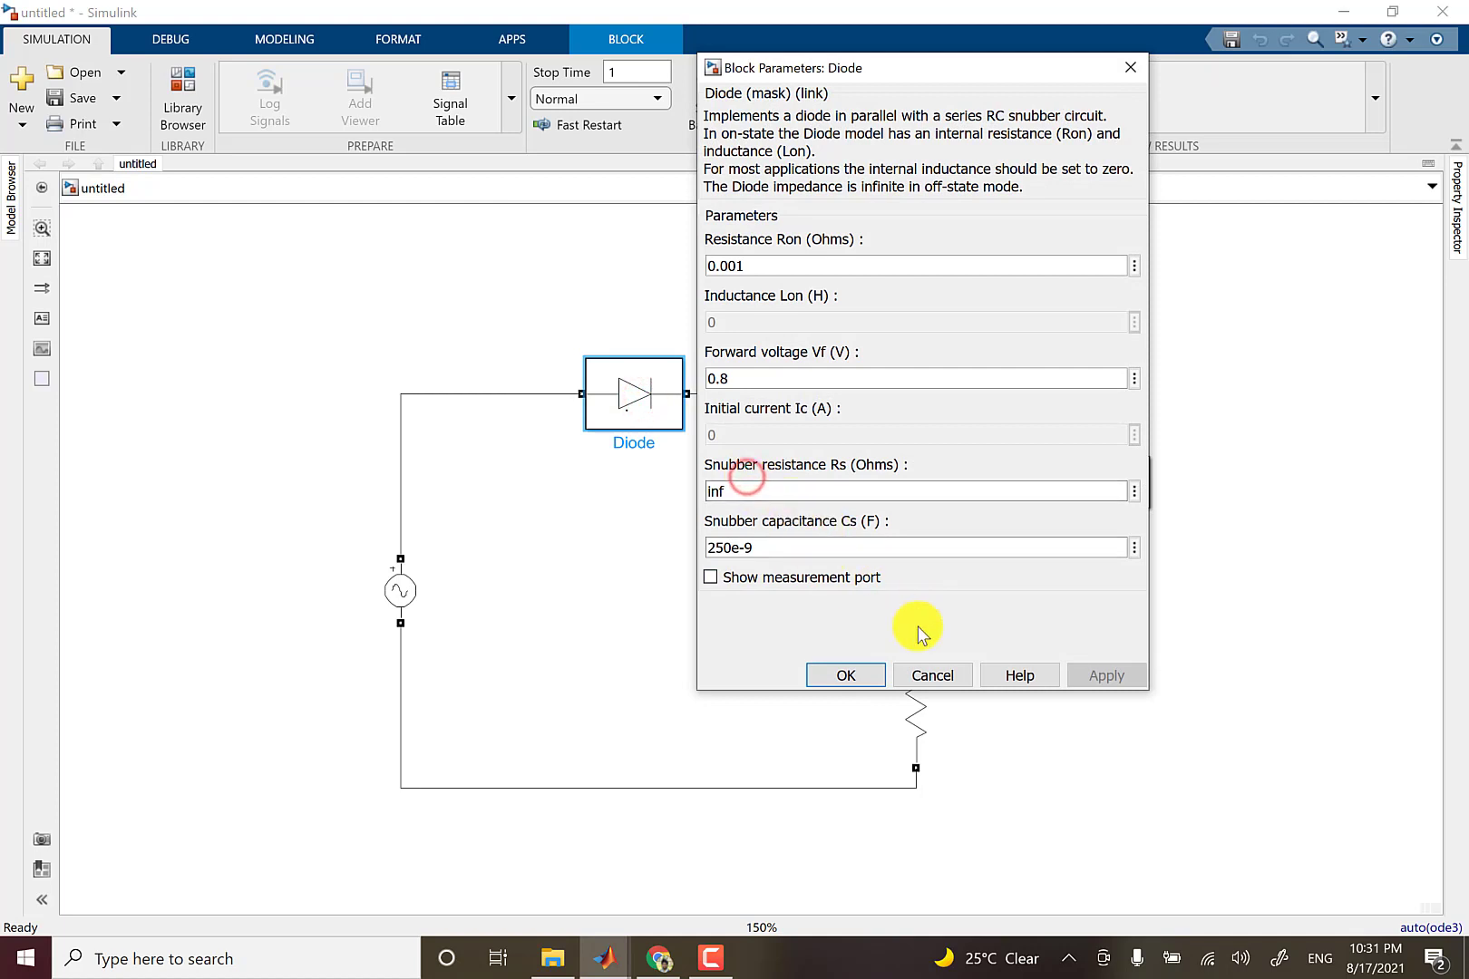
left_click(936, 678)
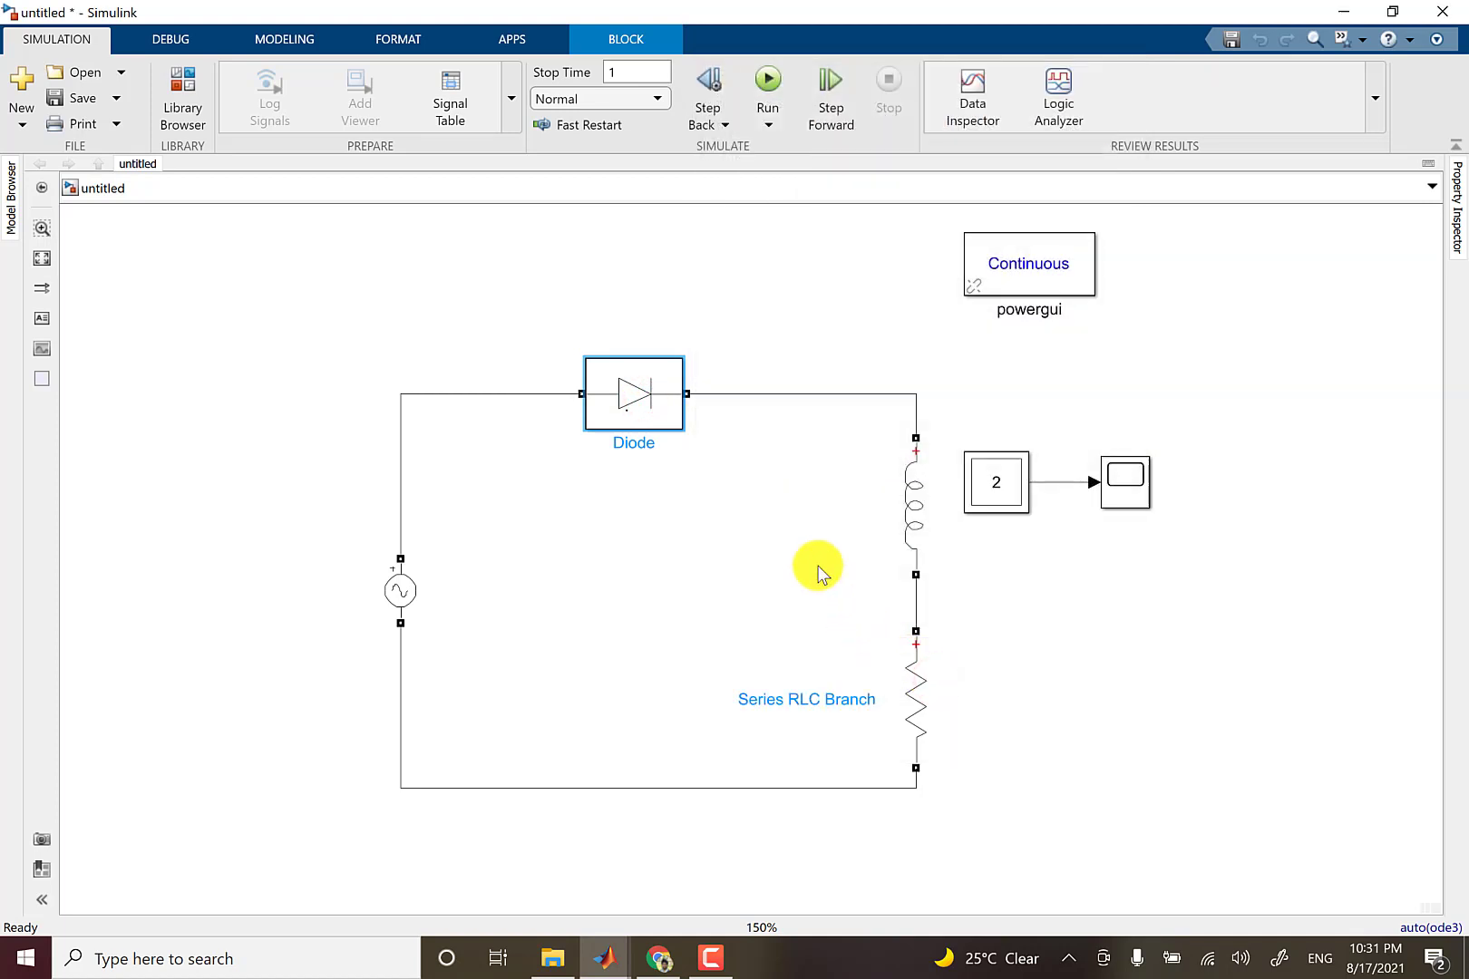
double_click(653, 422)
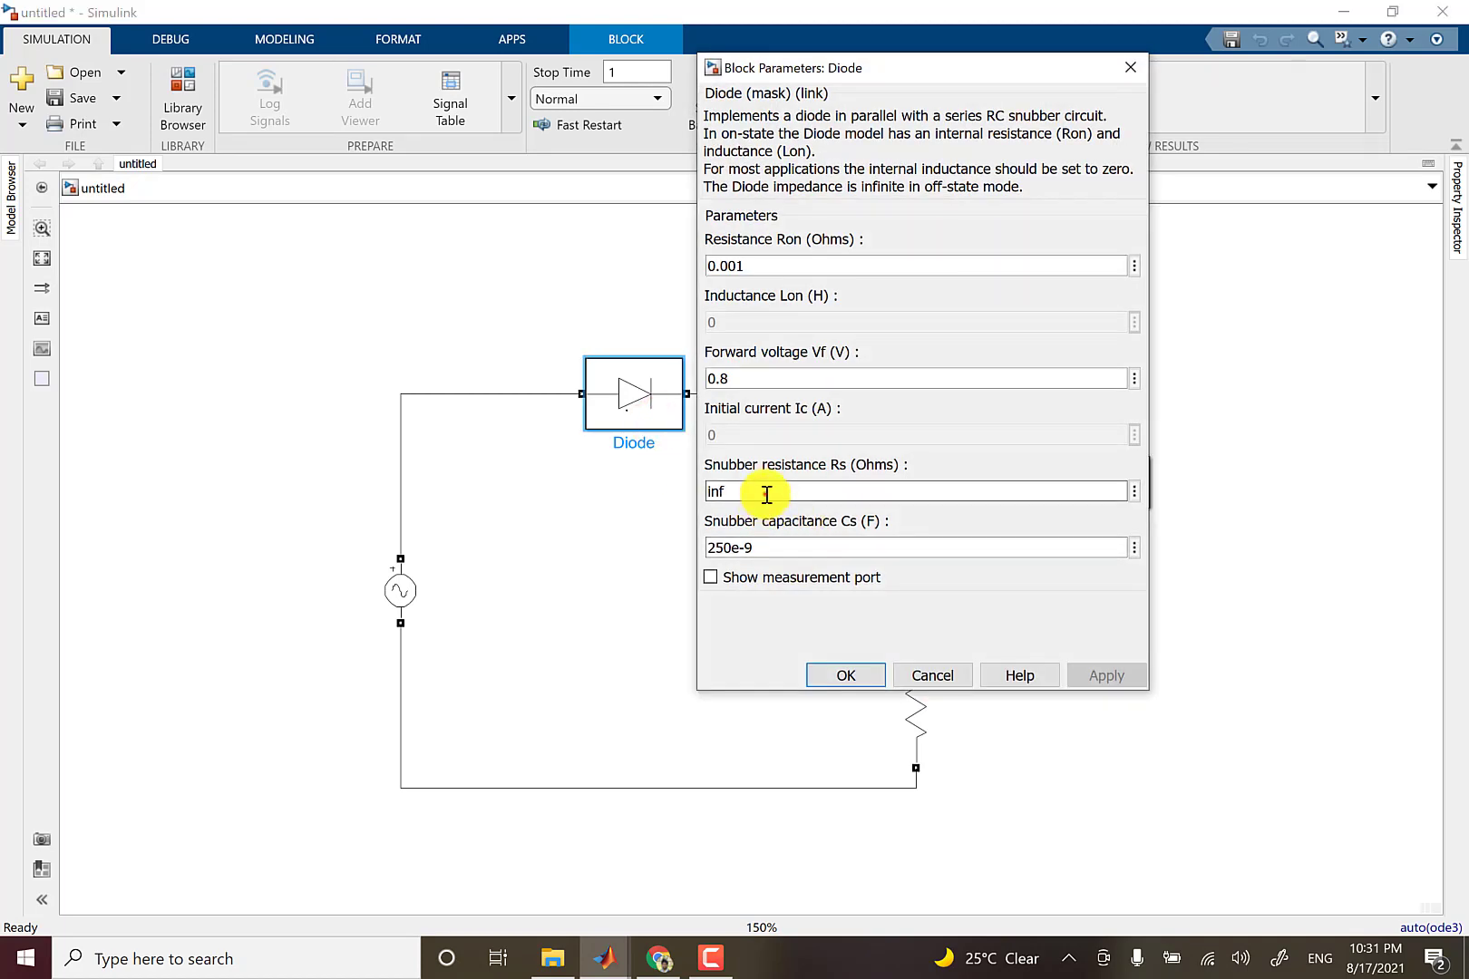
type("5")
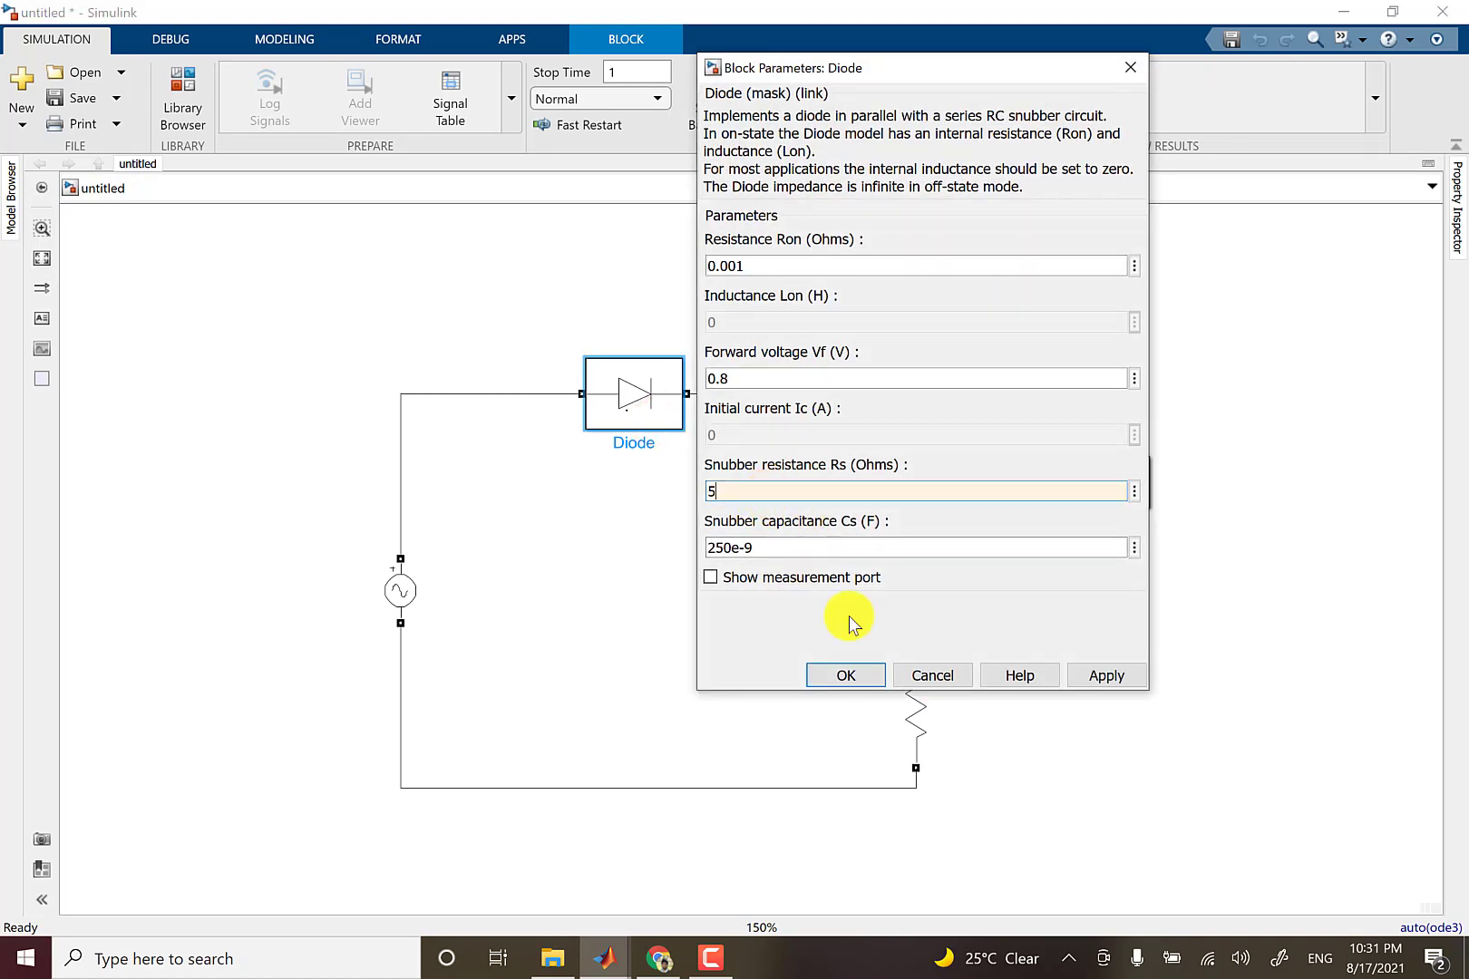
left_click(835, 676)
left_click(700, 582)
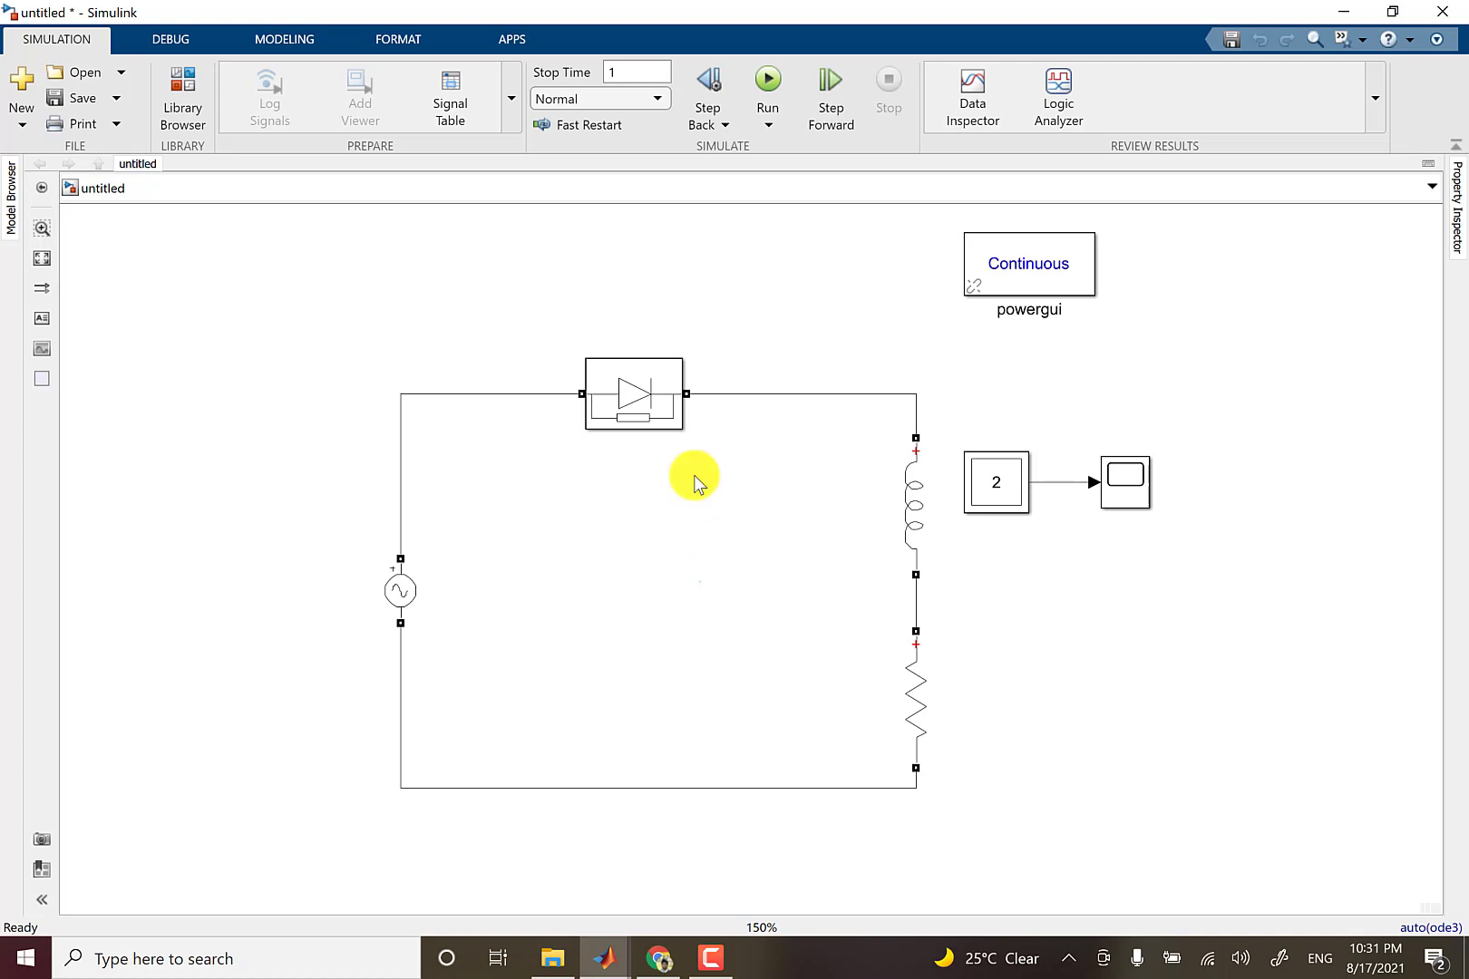
Configure the model's solver as variable-step ode23t (mod. stiff/Trapezoidal) with a relative tolerance of 1e-6.
left_click(172, 36)
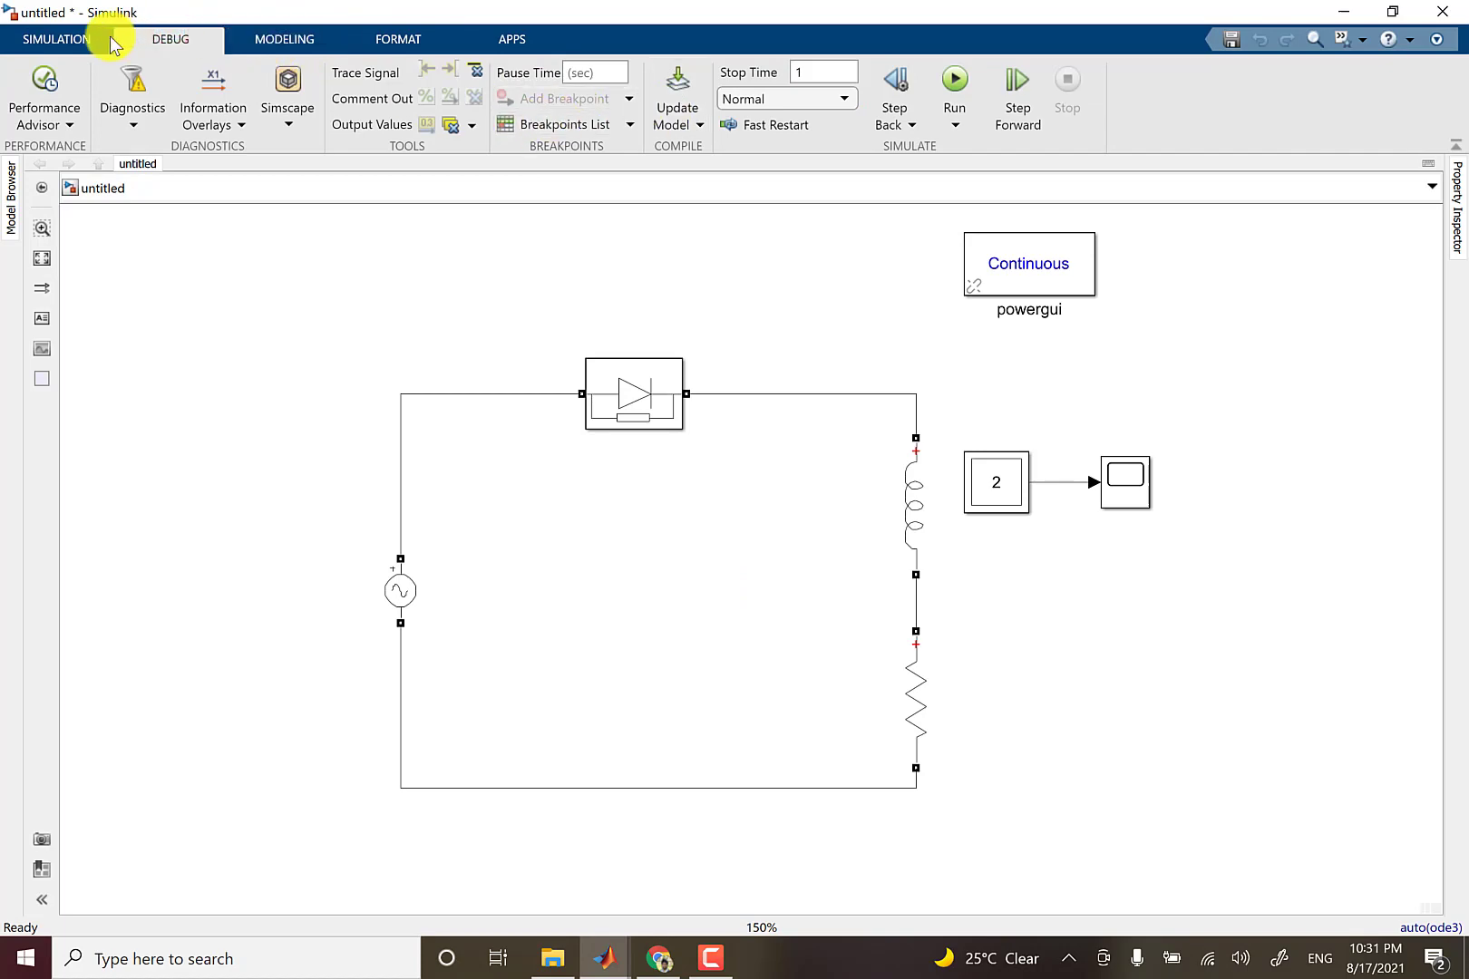
left_click(311, 38)
left_click(597, 107)
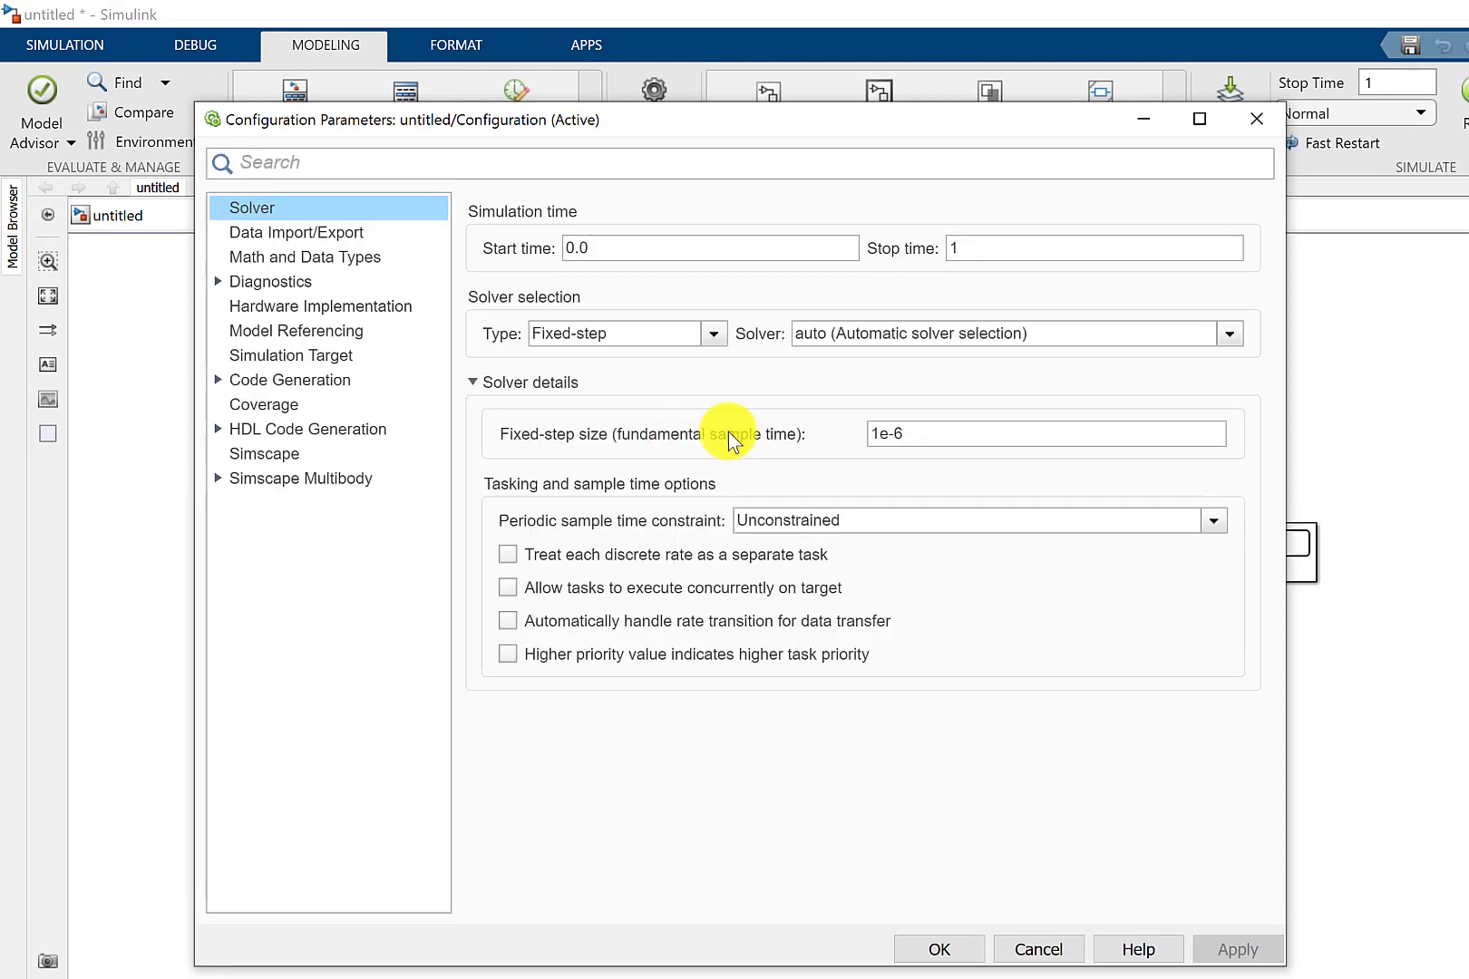
left_click(673, 333)
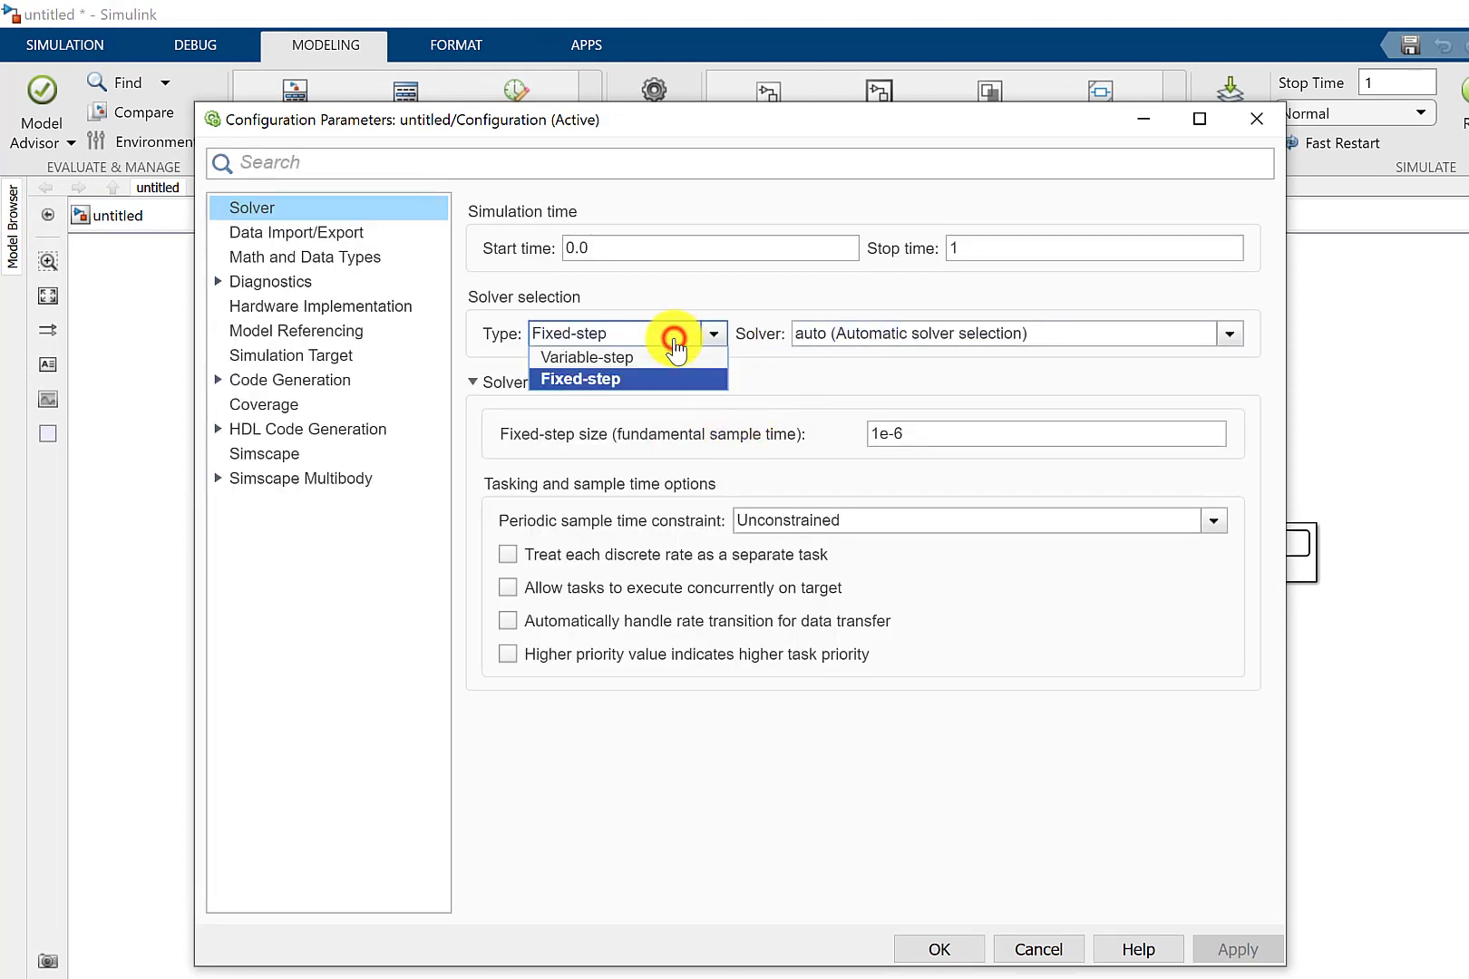
left_click(606, 358)
left_click(837, 336)
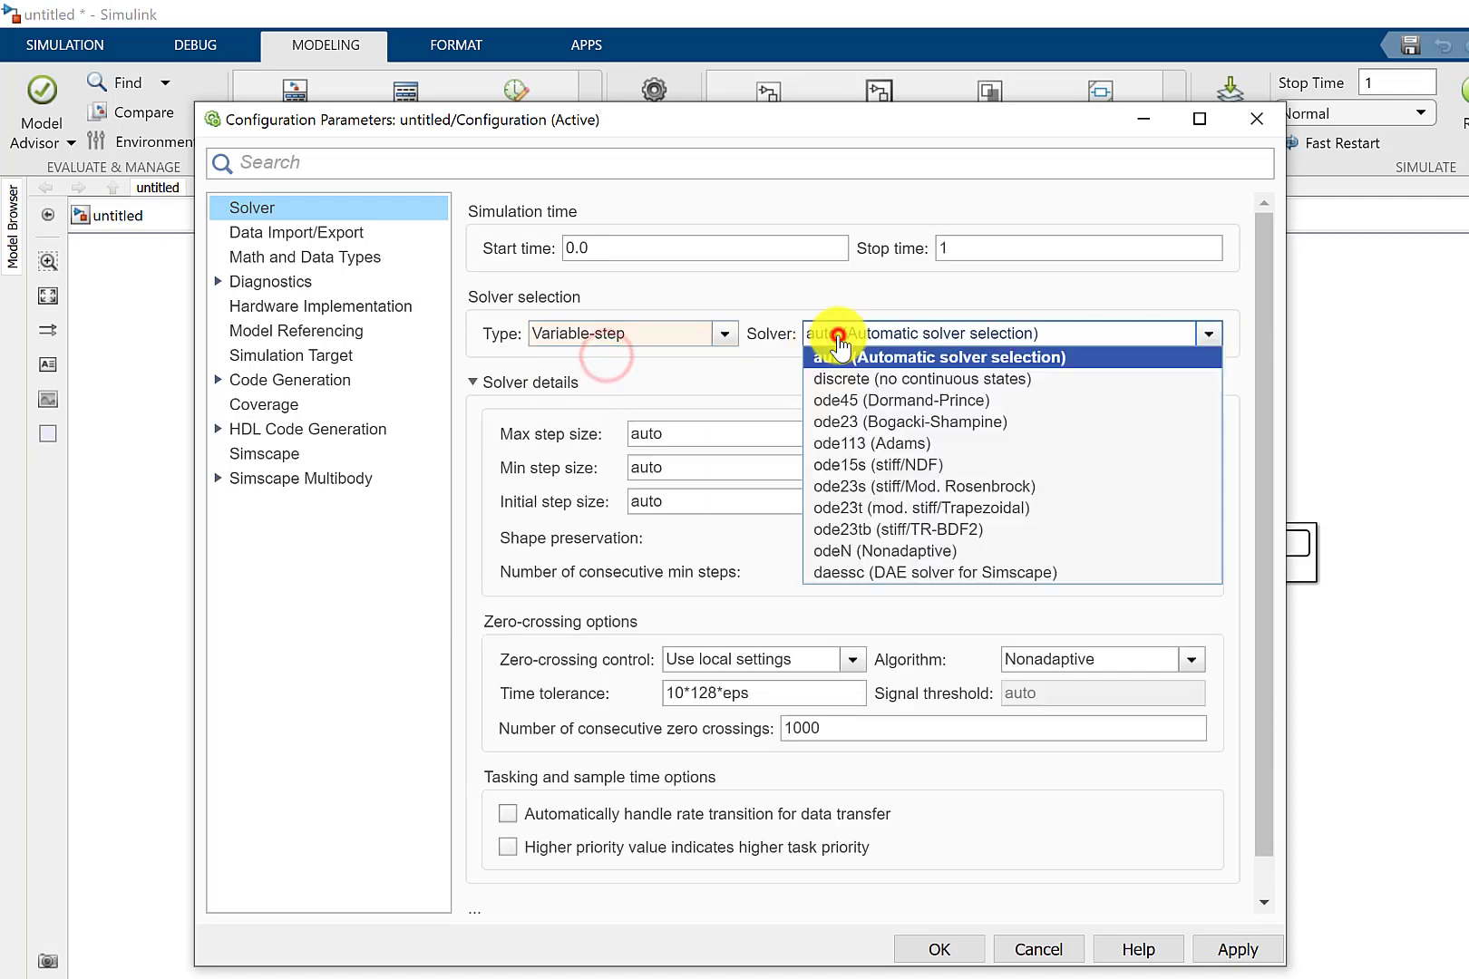
left_click(912, 511)
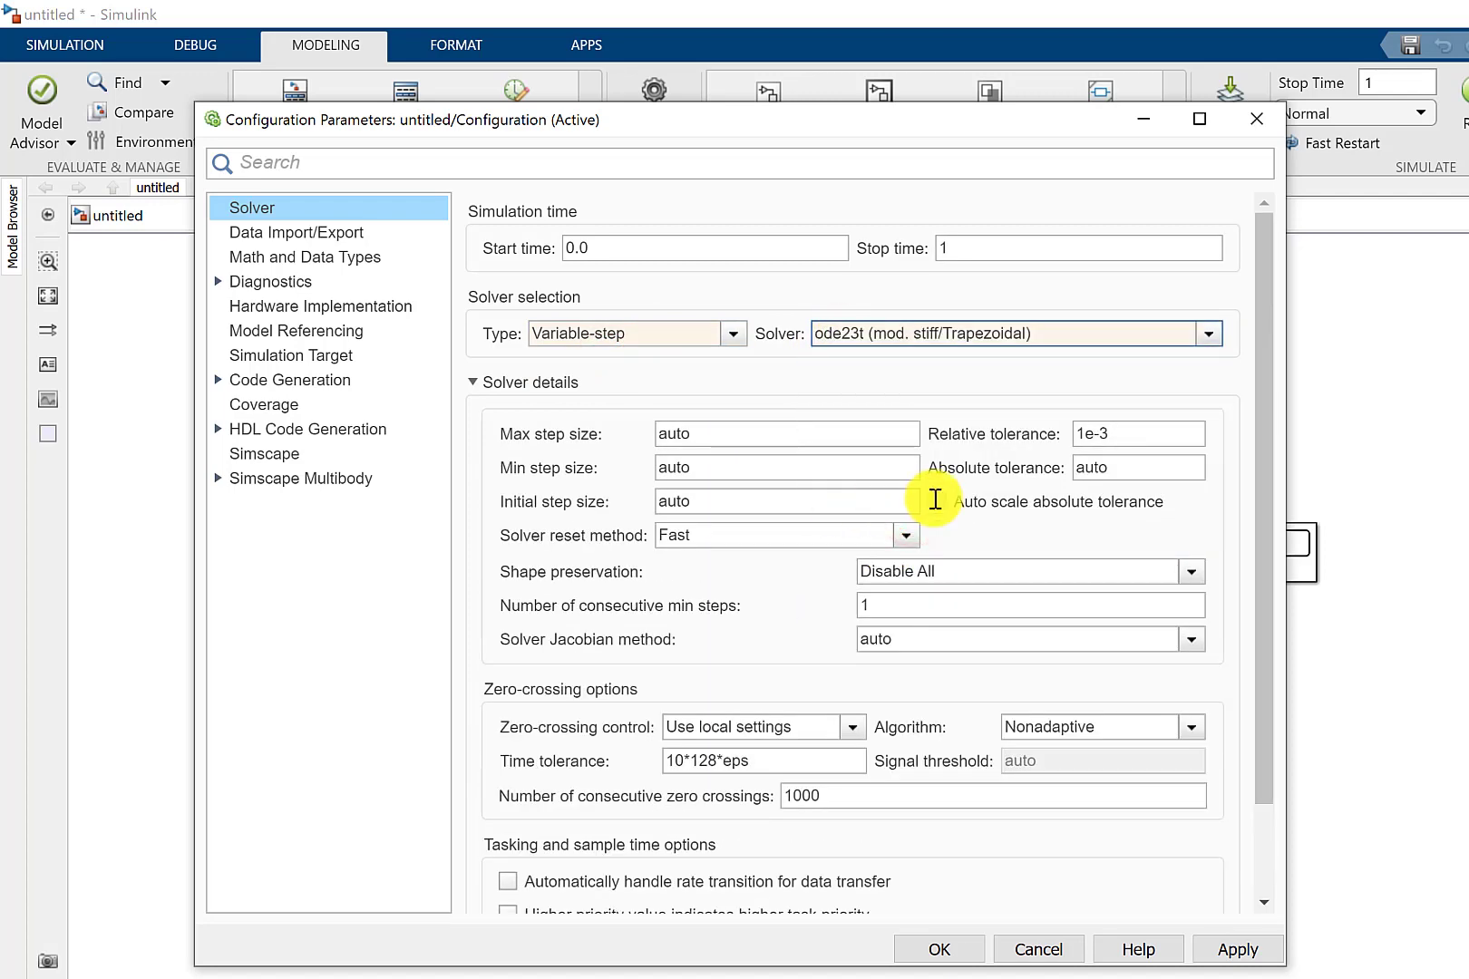
double_click(1142, 437)
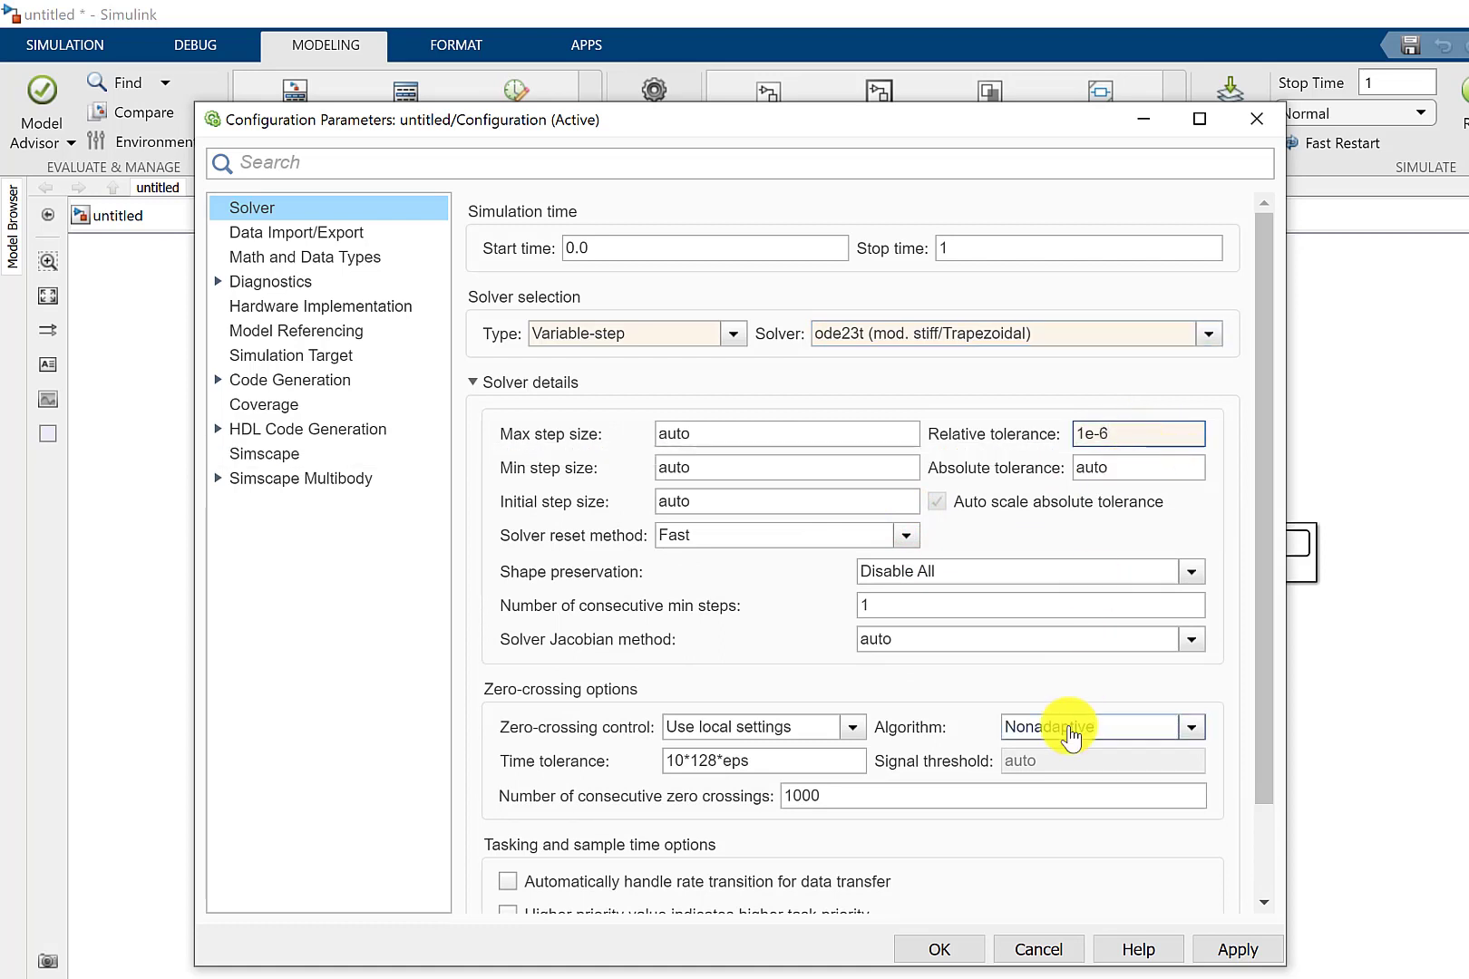
left_click(1238, 950)
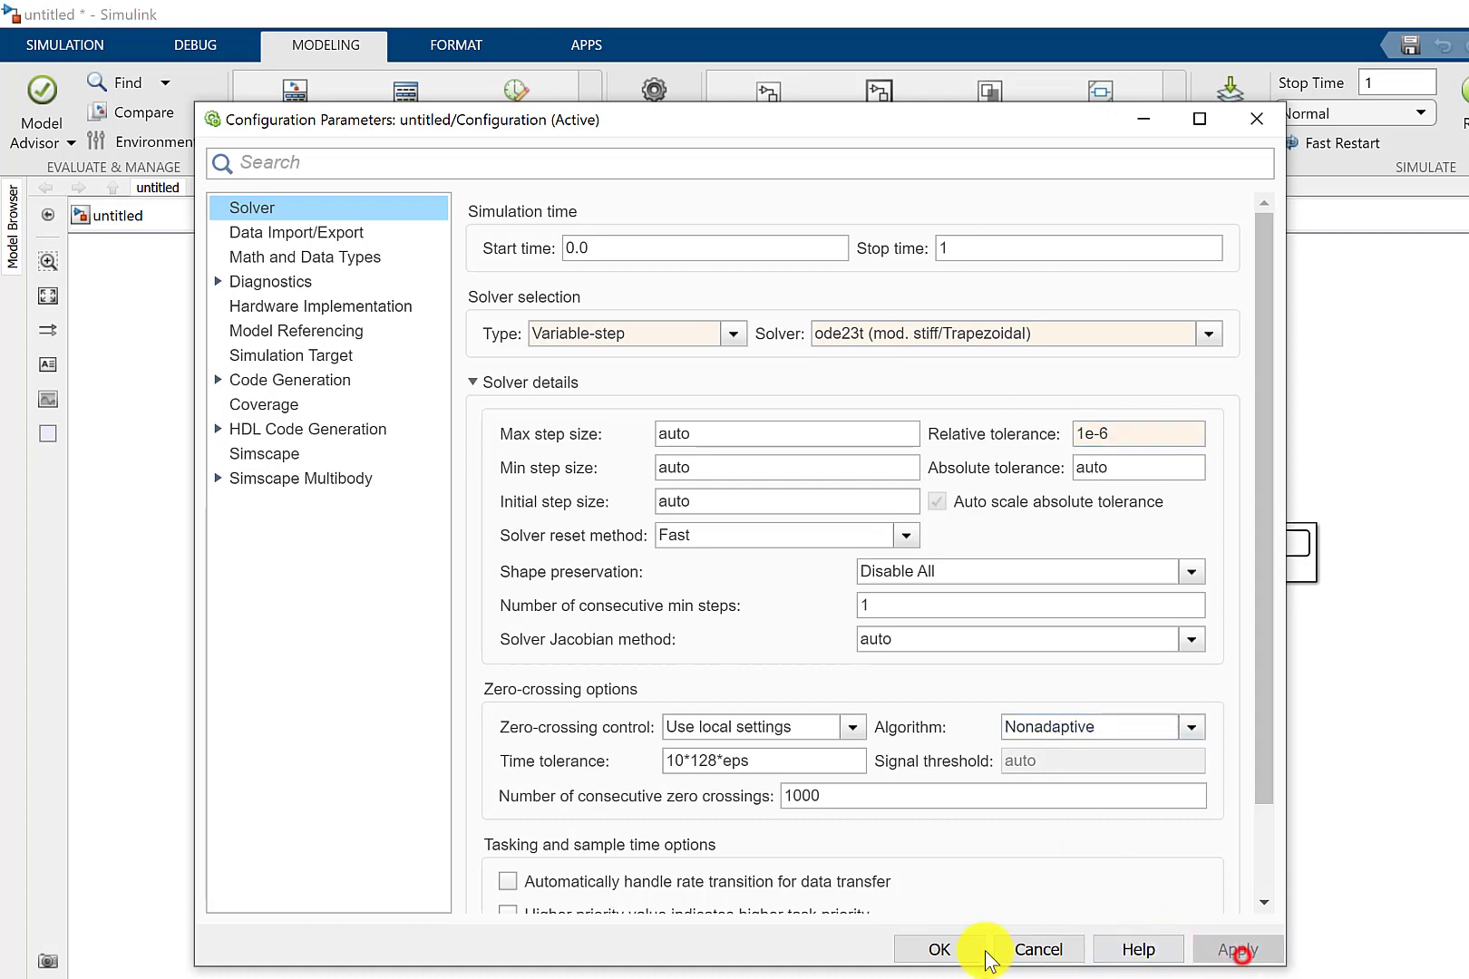
left_click(936, 949)
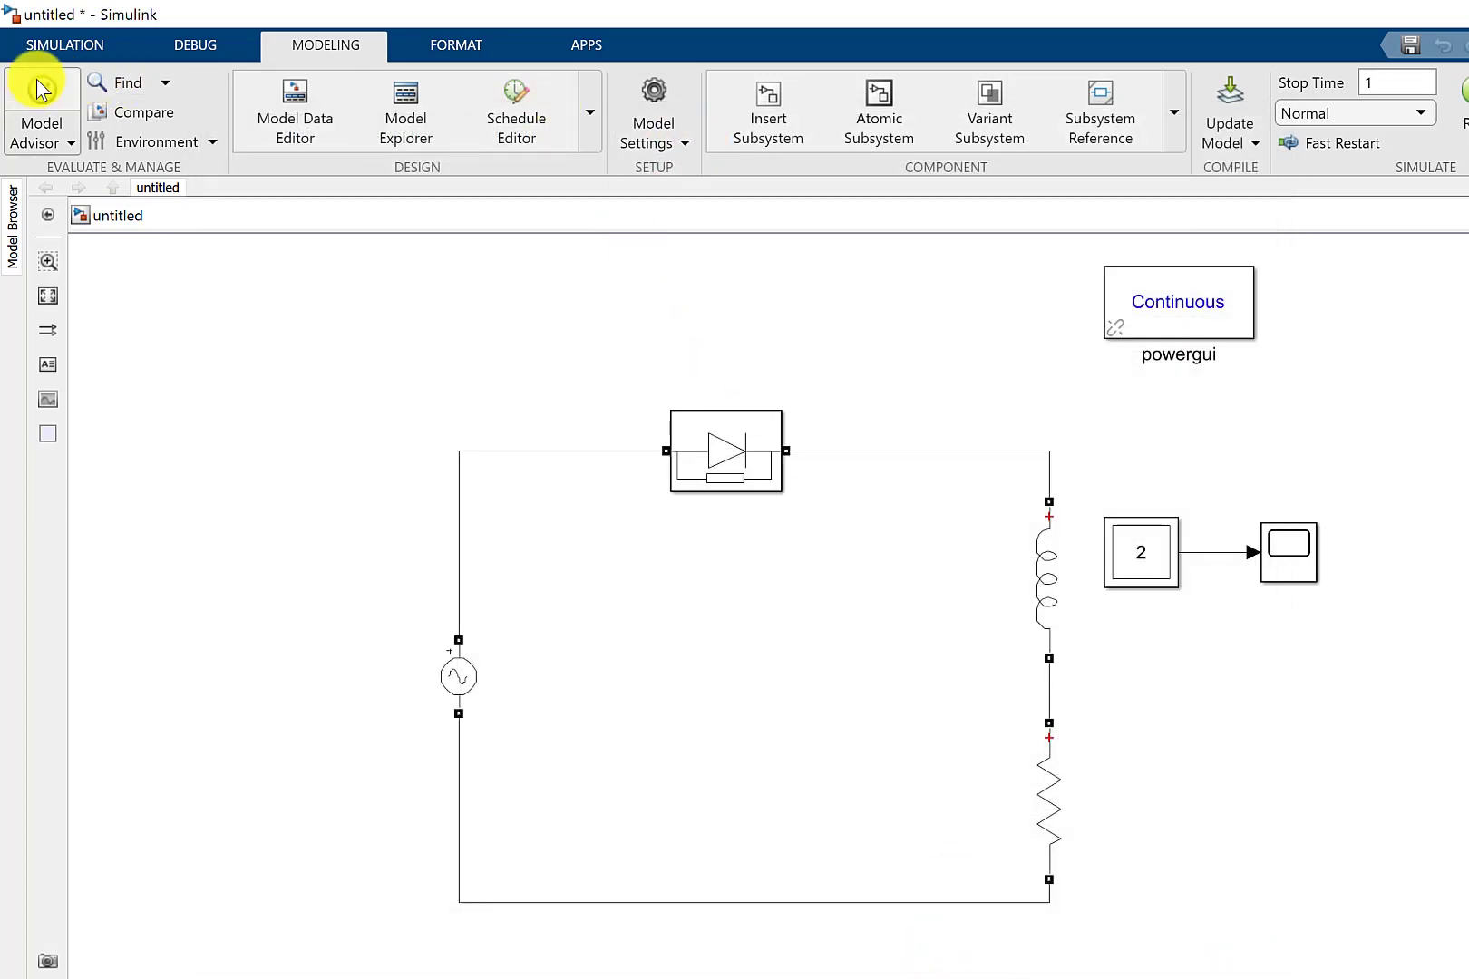
Run the simulation, inspect the Scope waveforms zoomed to one or two cycles, and rerun it from the Scope.
left_click(97, 45)
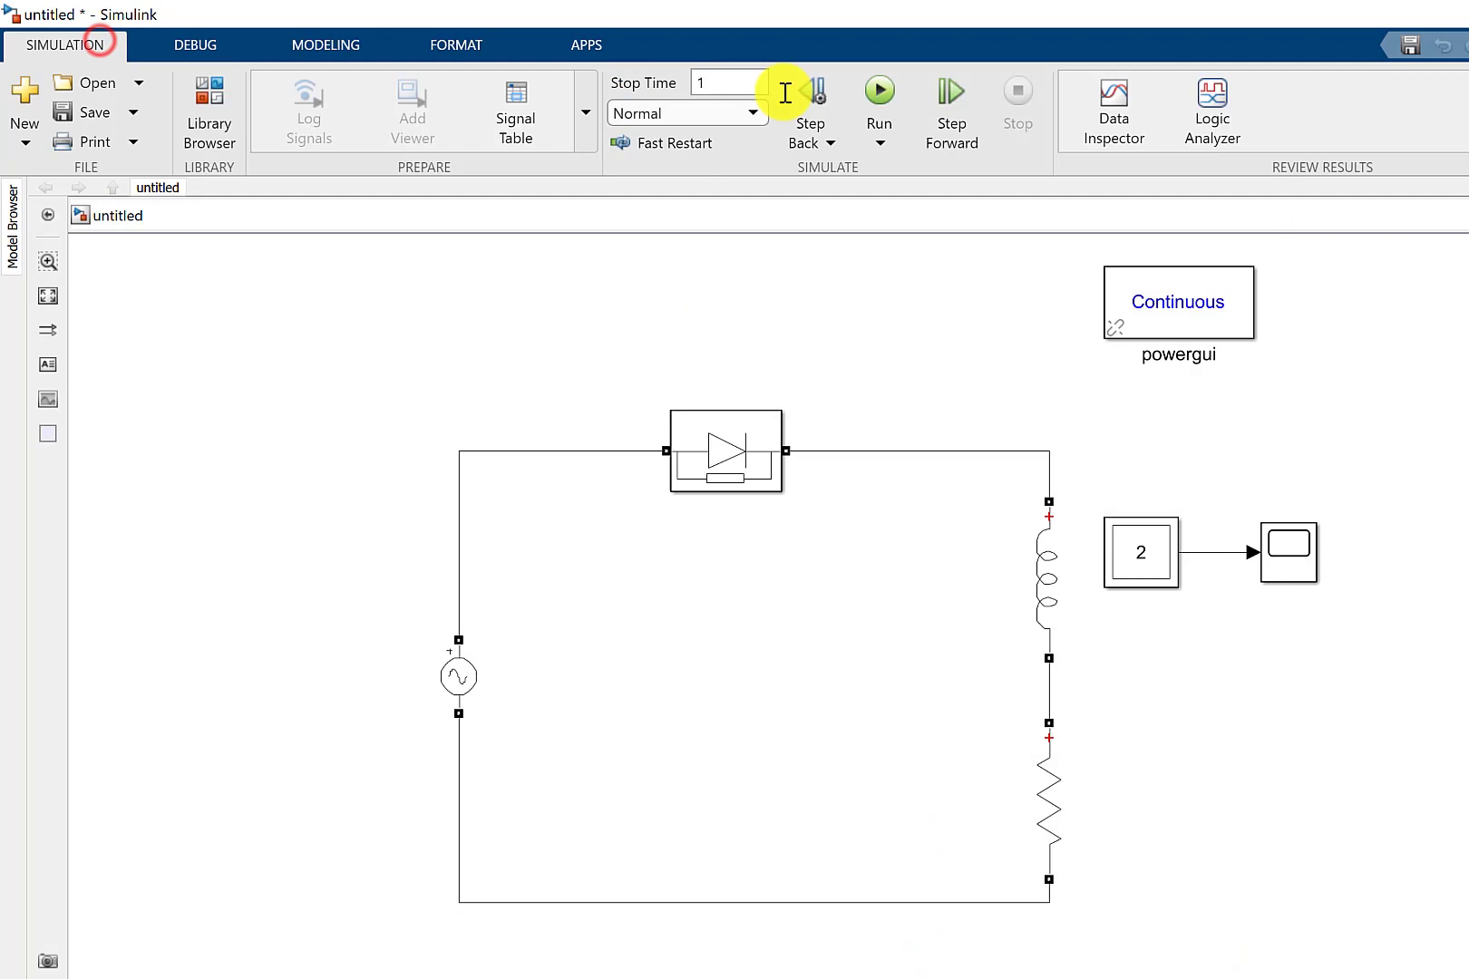
left_click(881, 96)
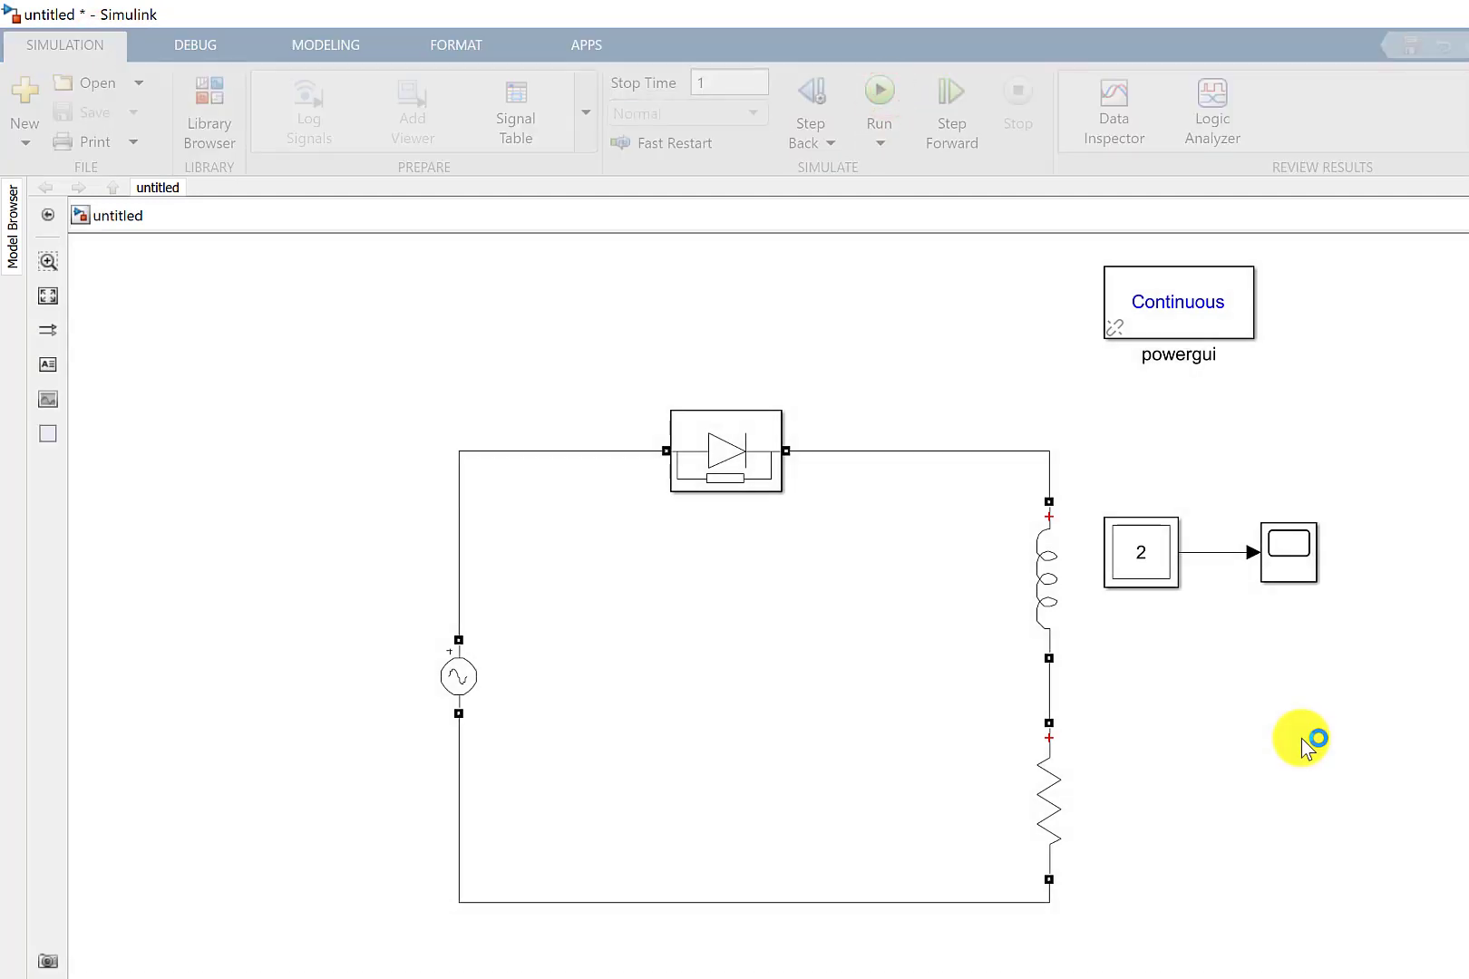
left_click(1306, 546)
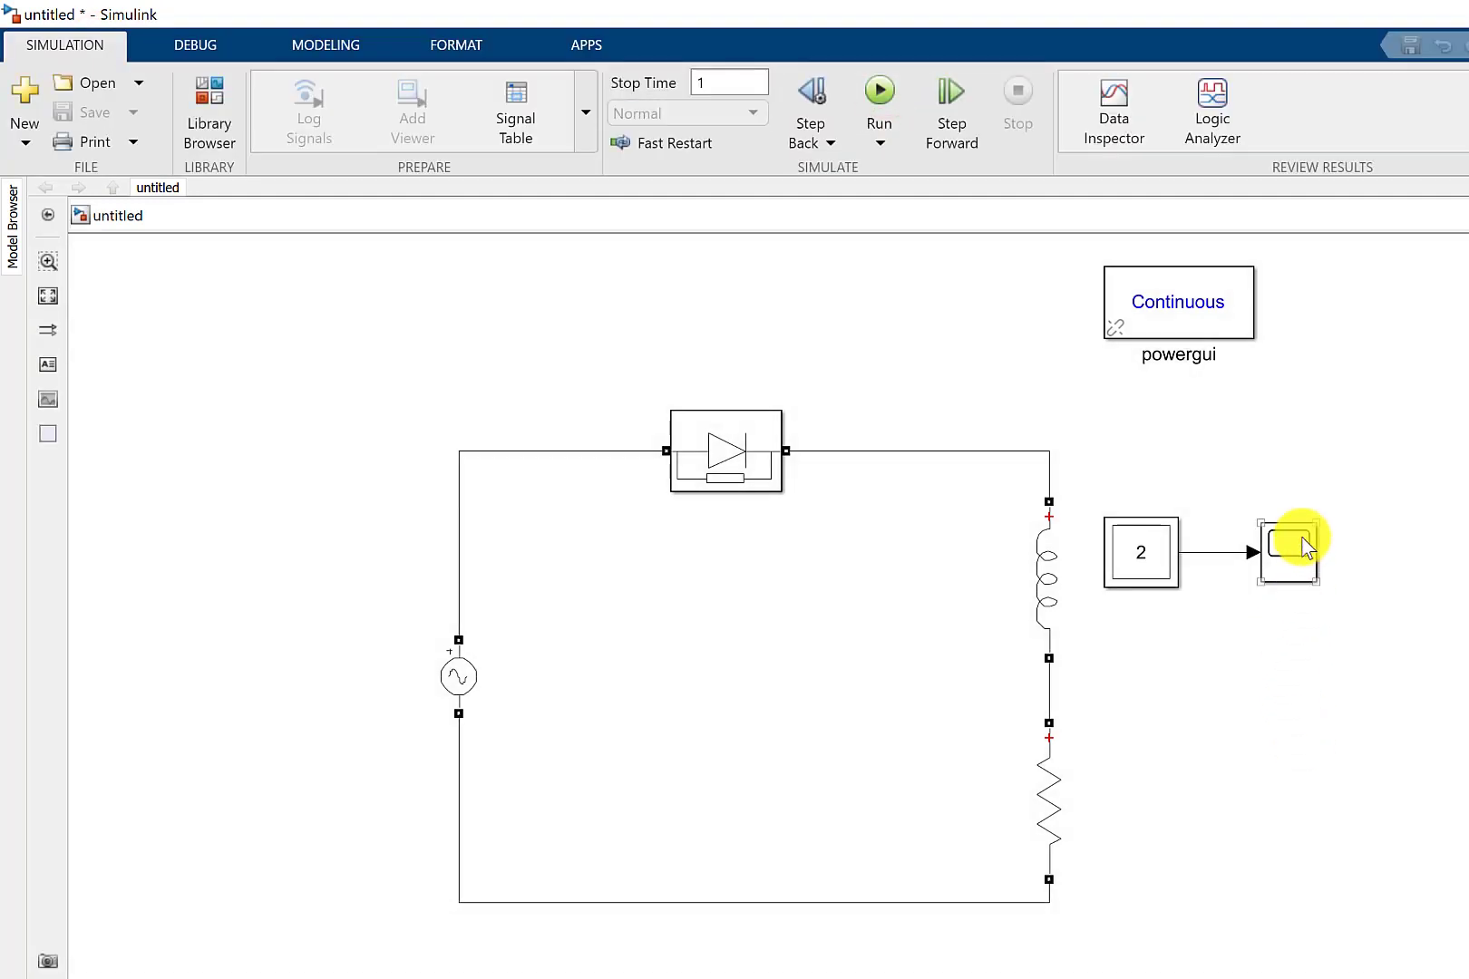
double_click(1301, 542)
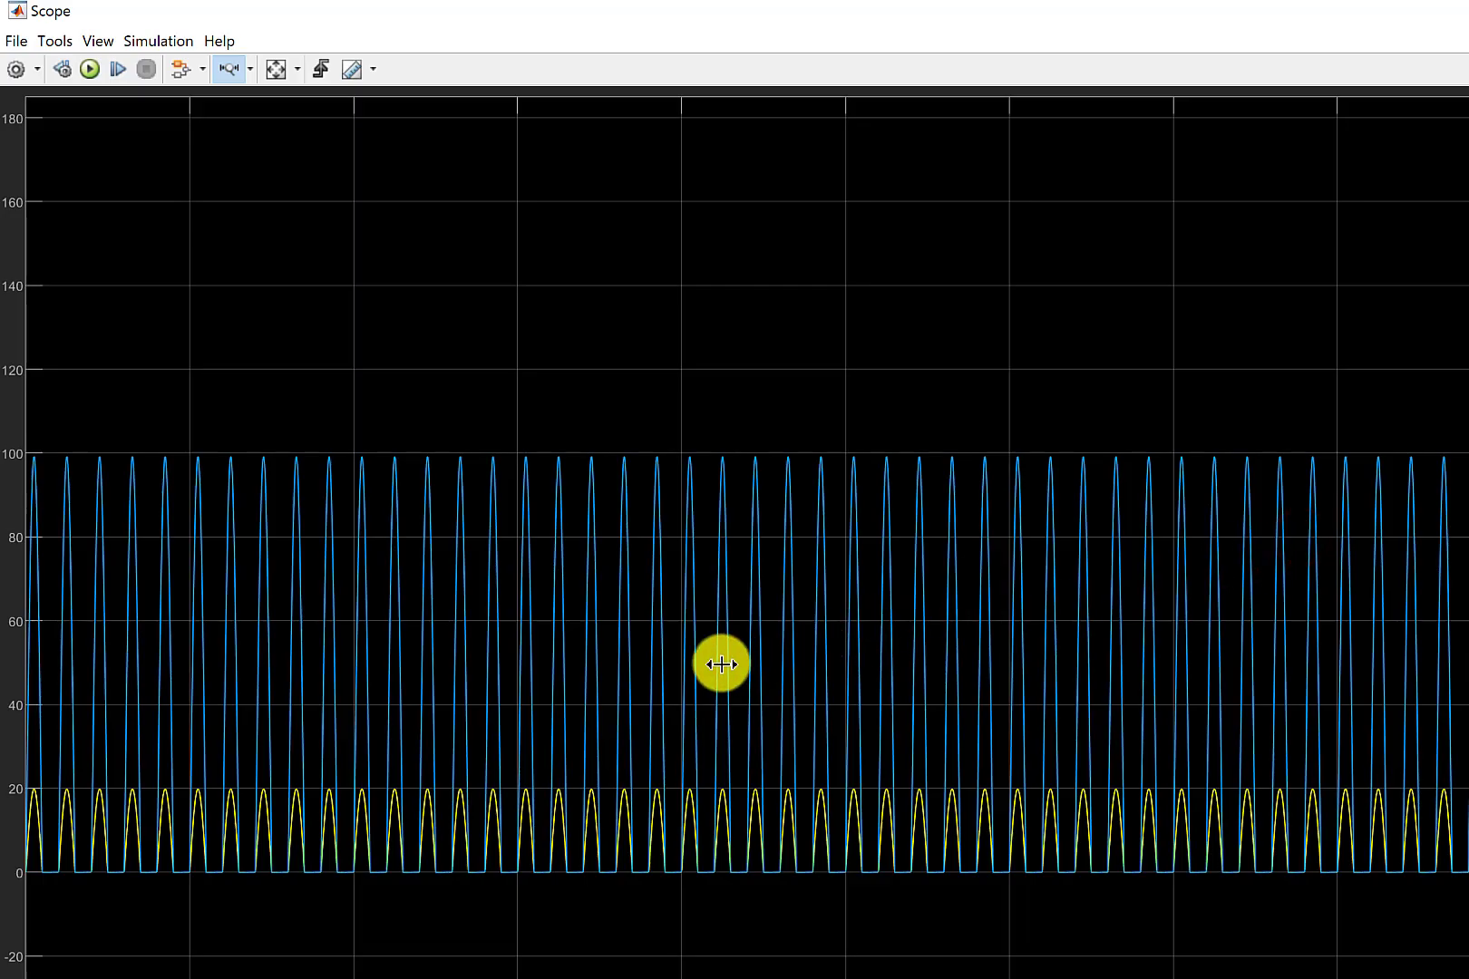
left_click_drag(721, 664, 888, 675)
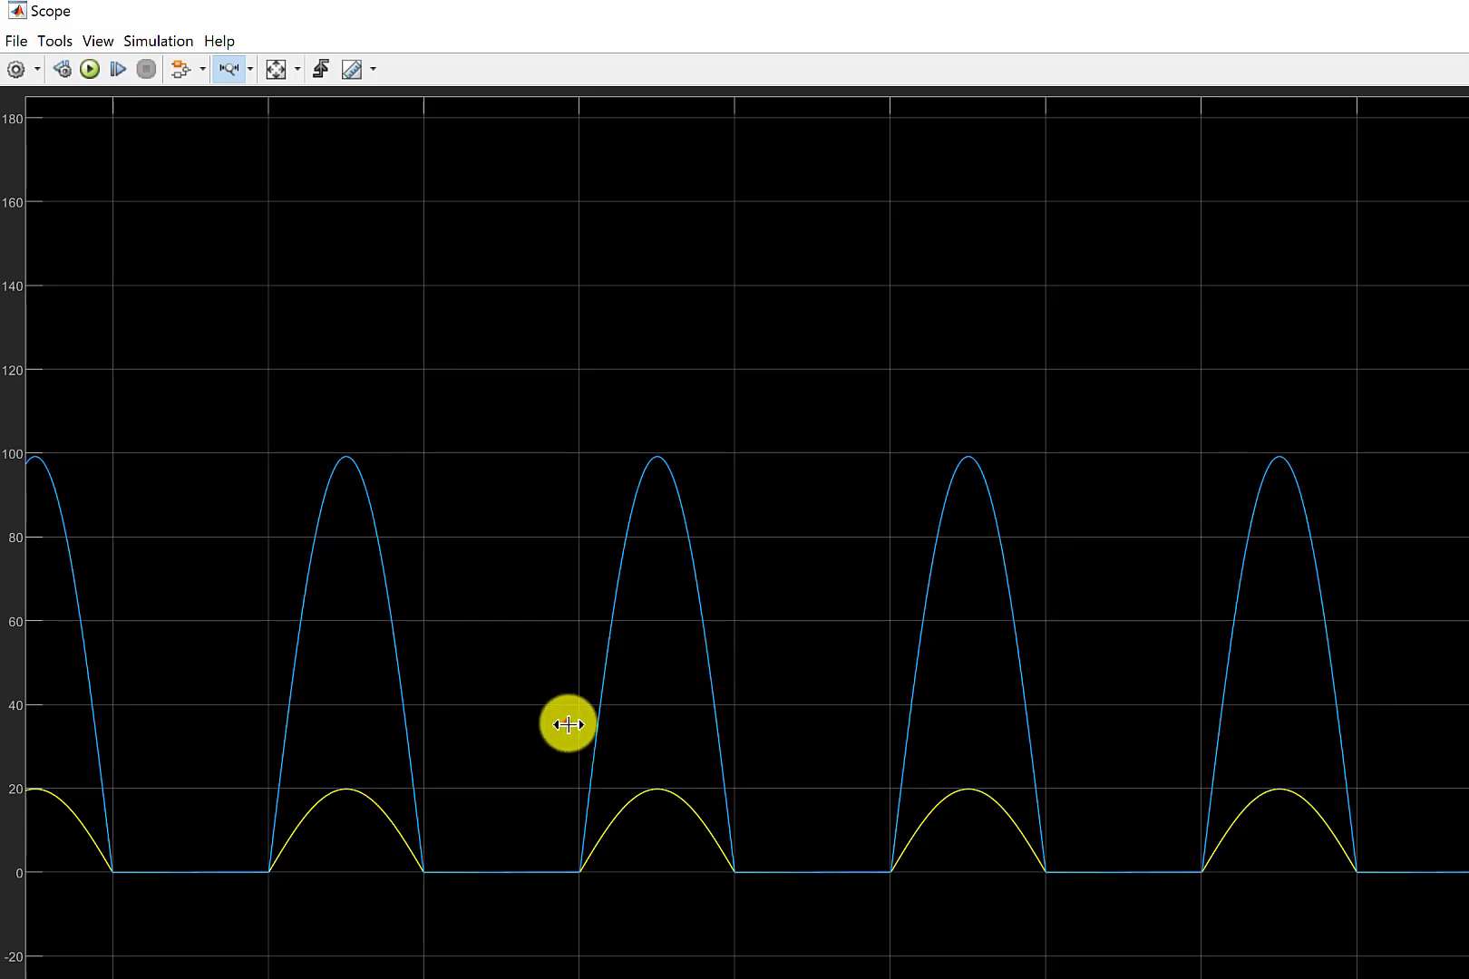
left_click_drag(568, 724, 1087, 784)
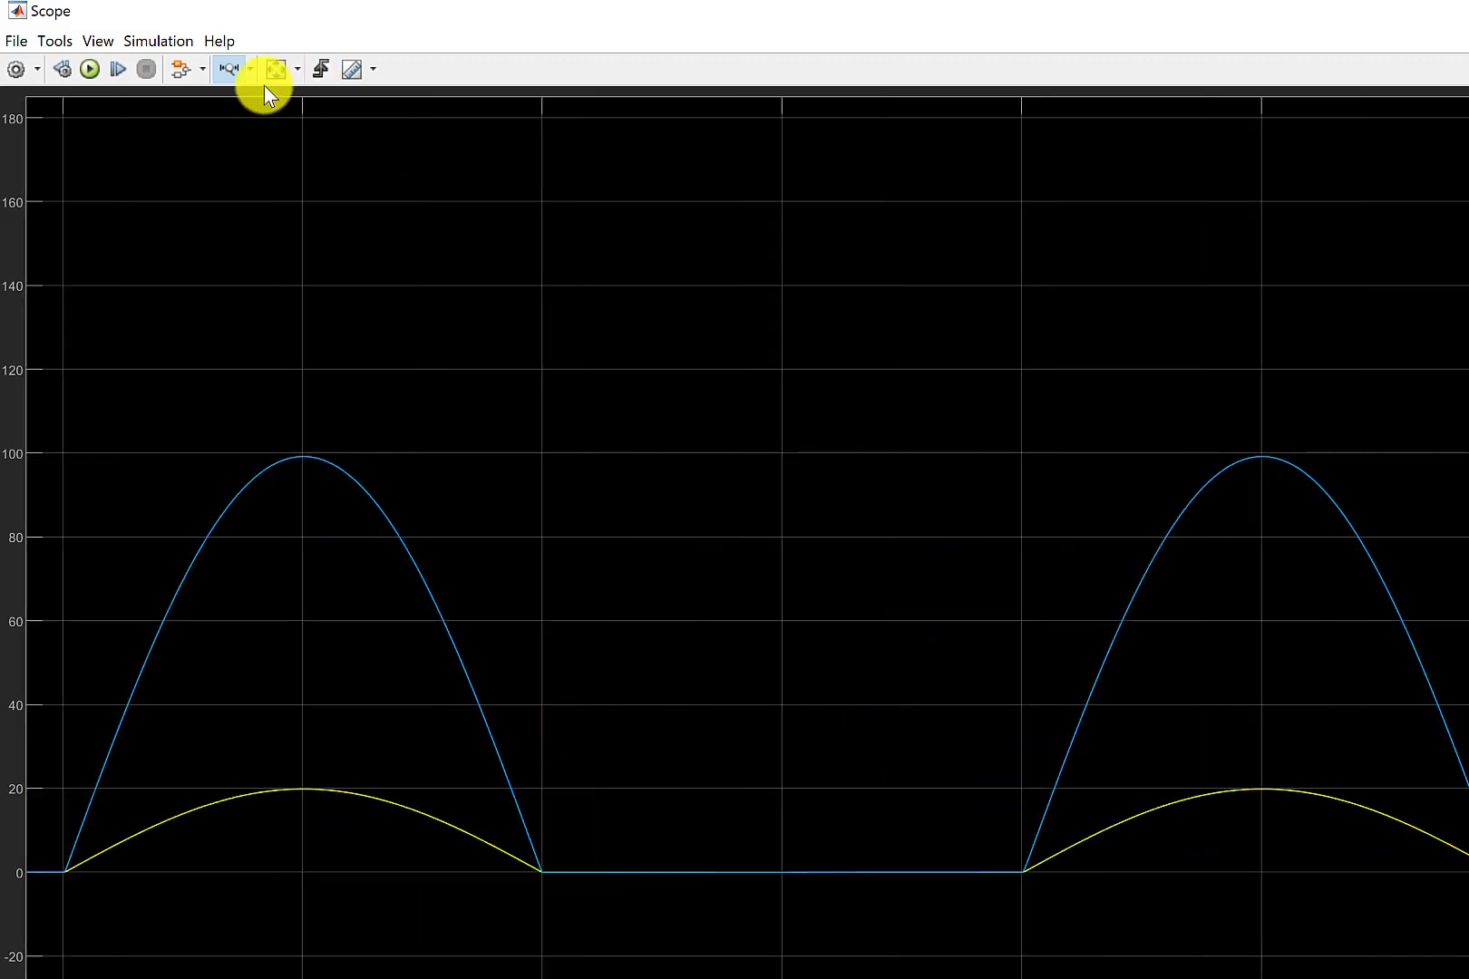
left_click(96, 70)
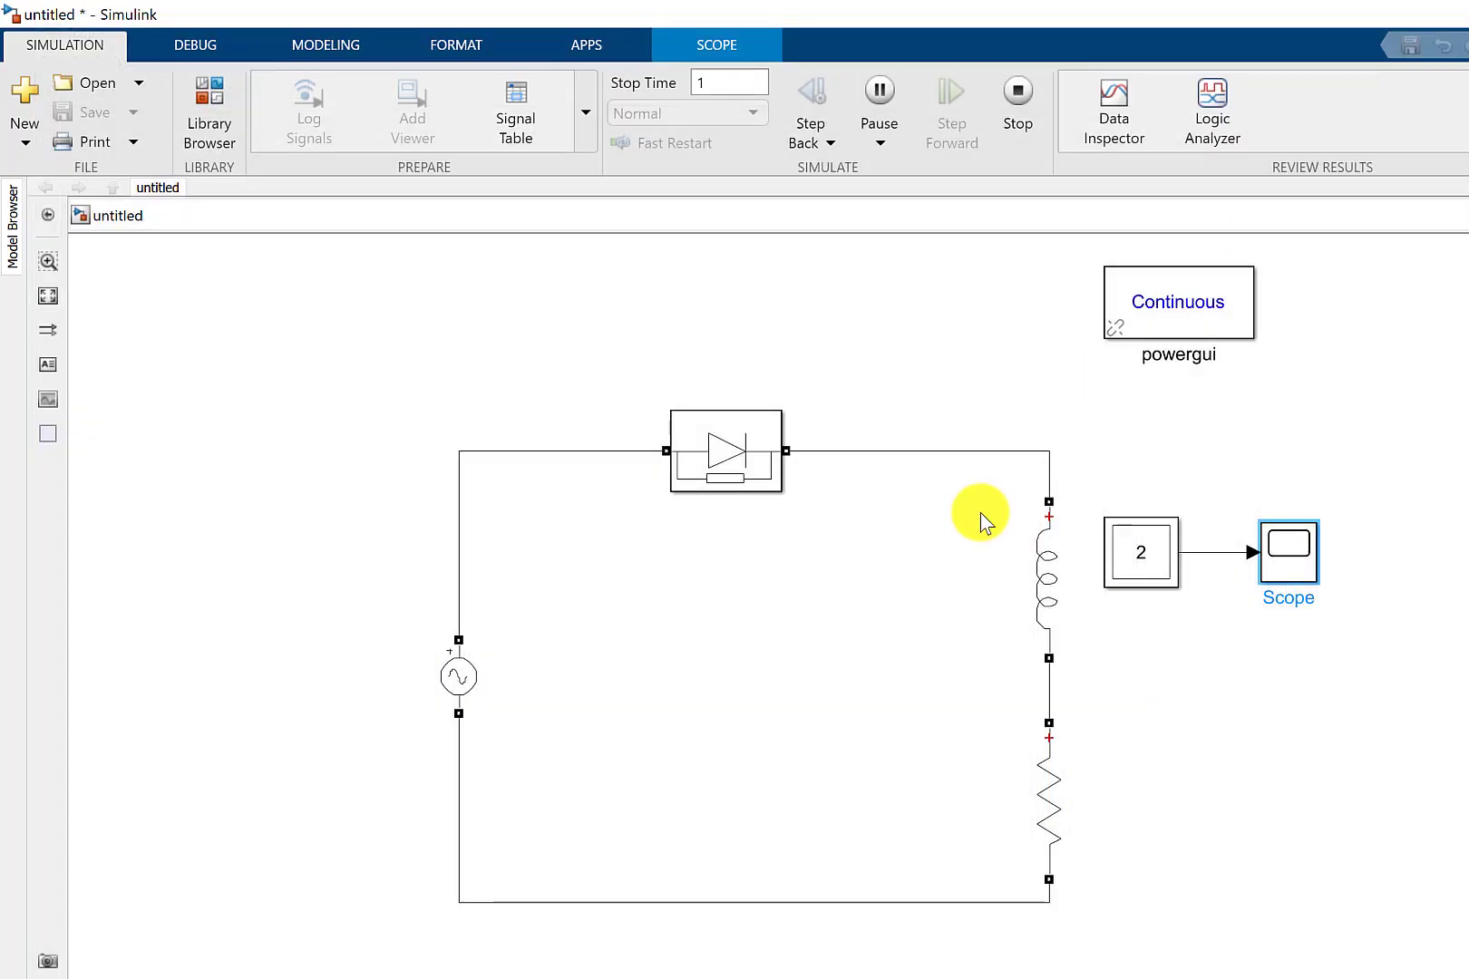
Check which Series RLC Branch measurements are available and selected in the Multimeter block.
left_click(861, 602)
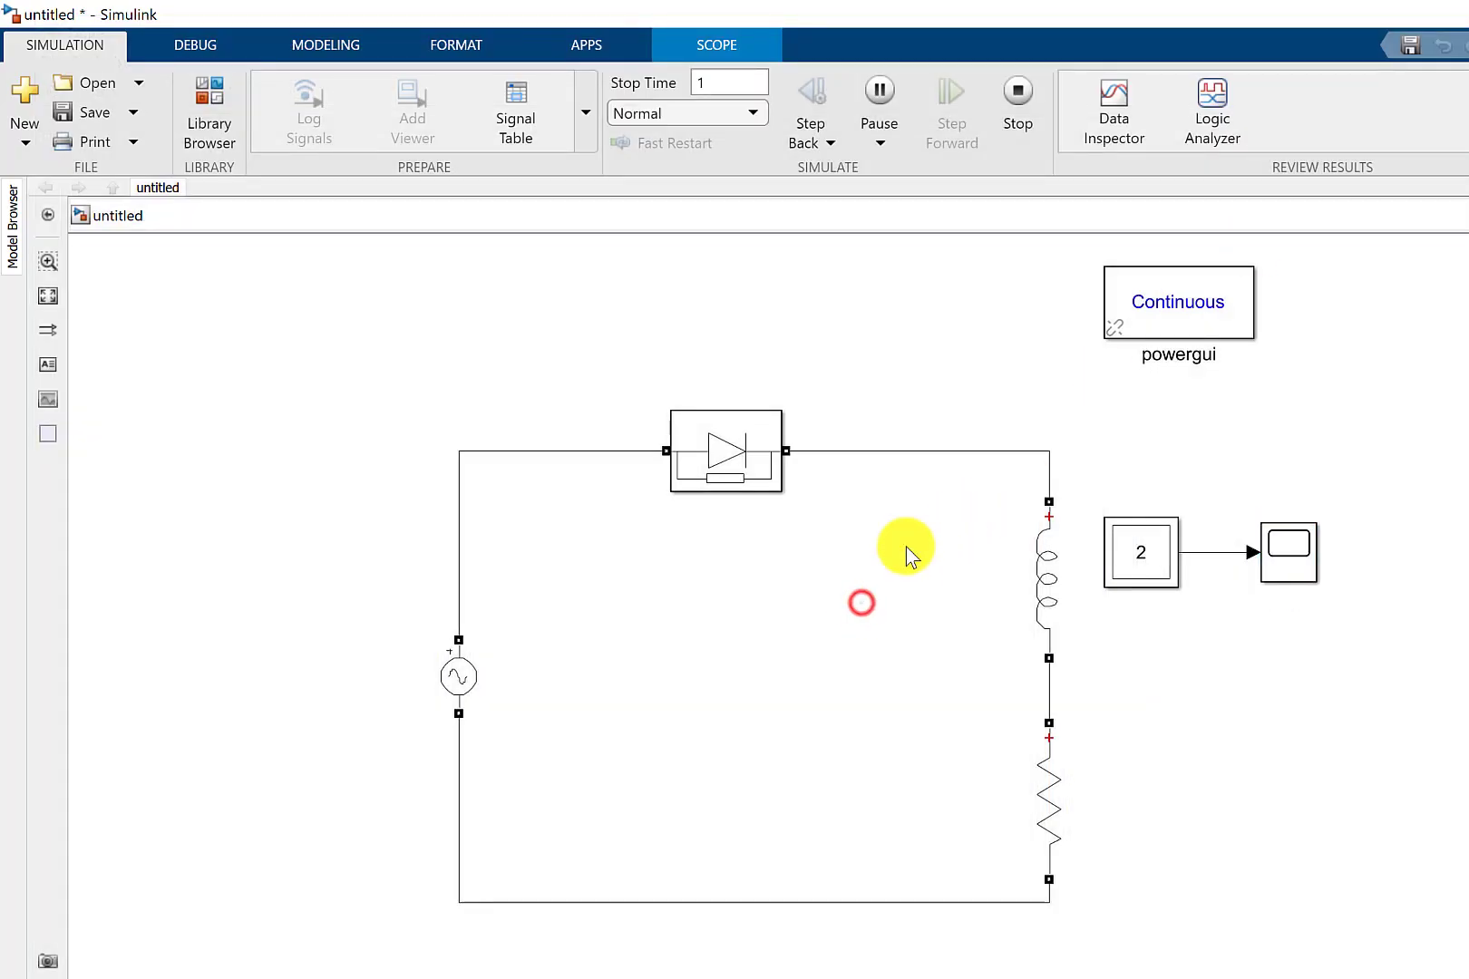
left_click(1114, 557)
left_click(1047, 580)
left_click(1059, 799)
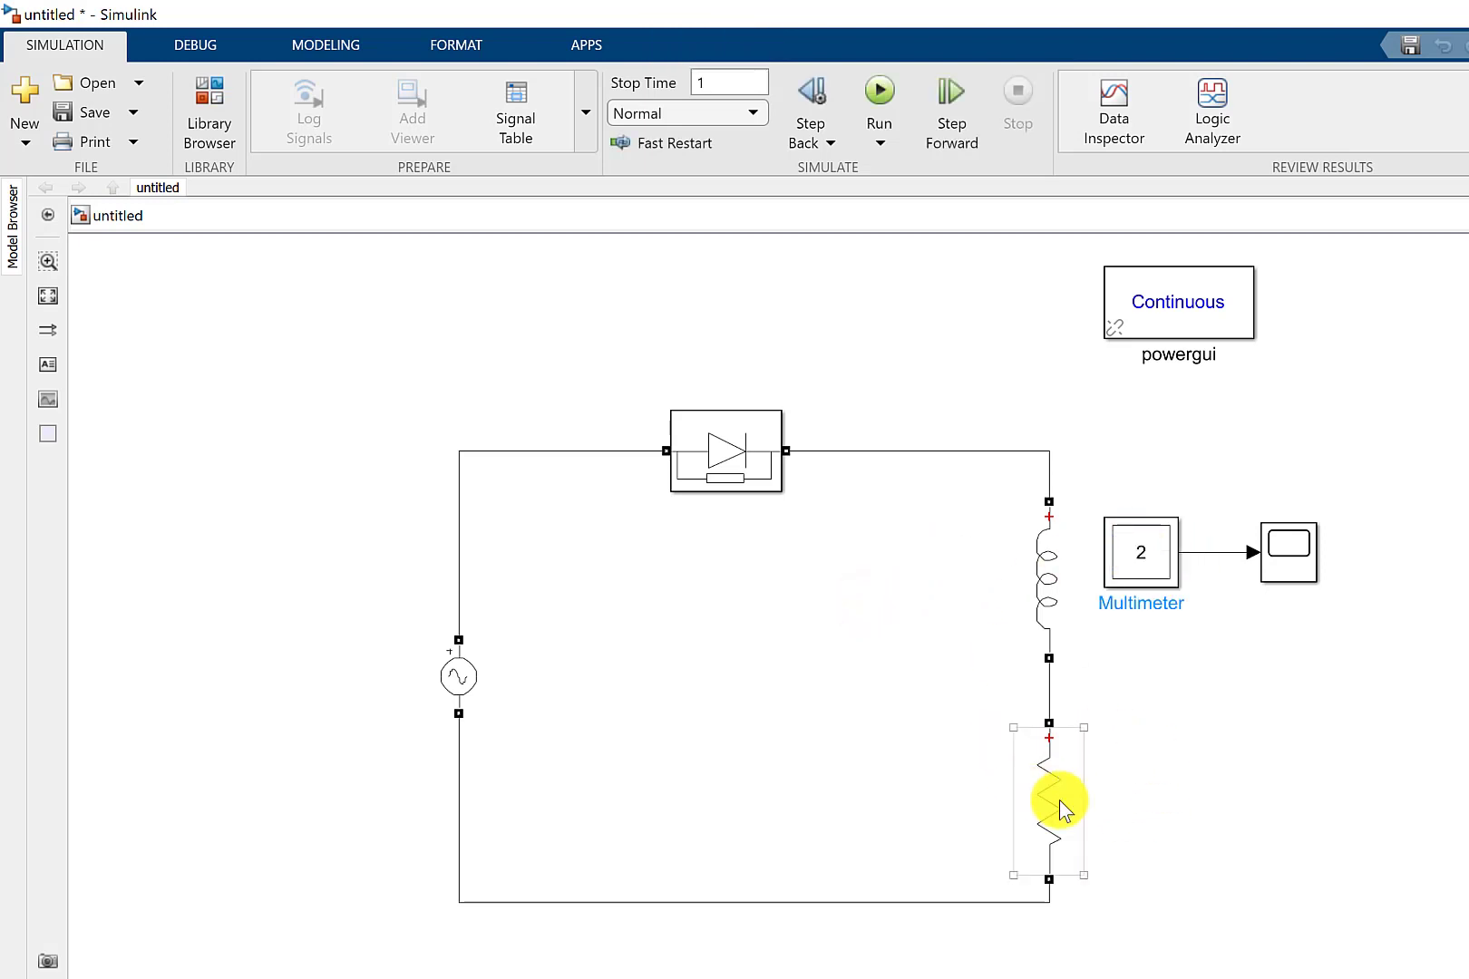
double_click(1159, 571)
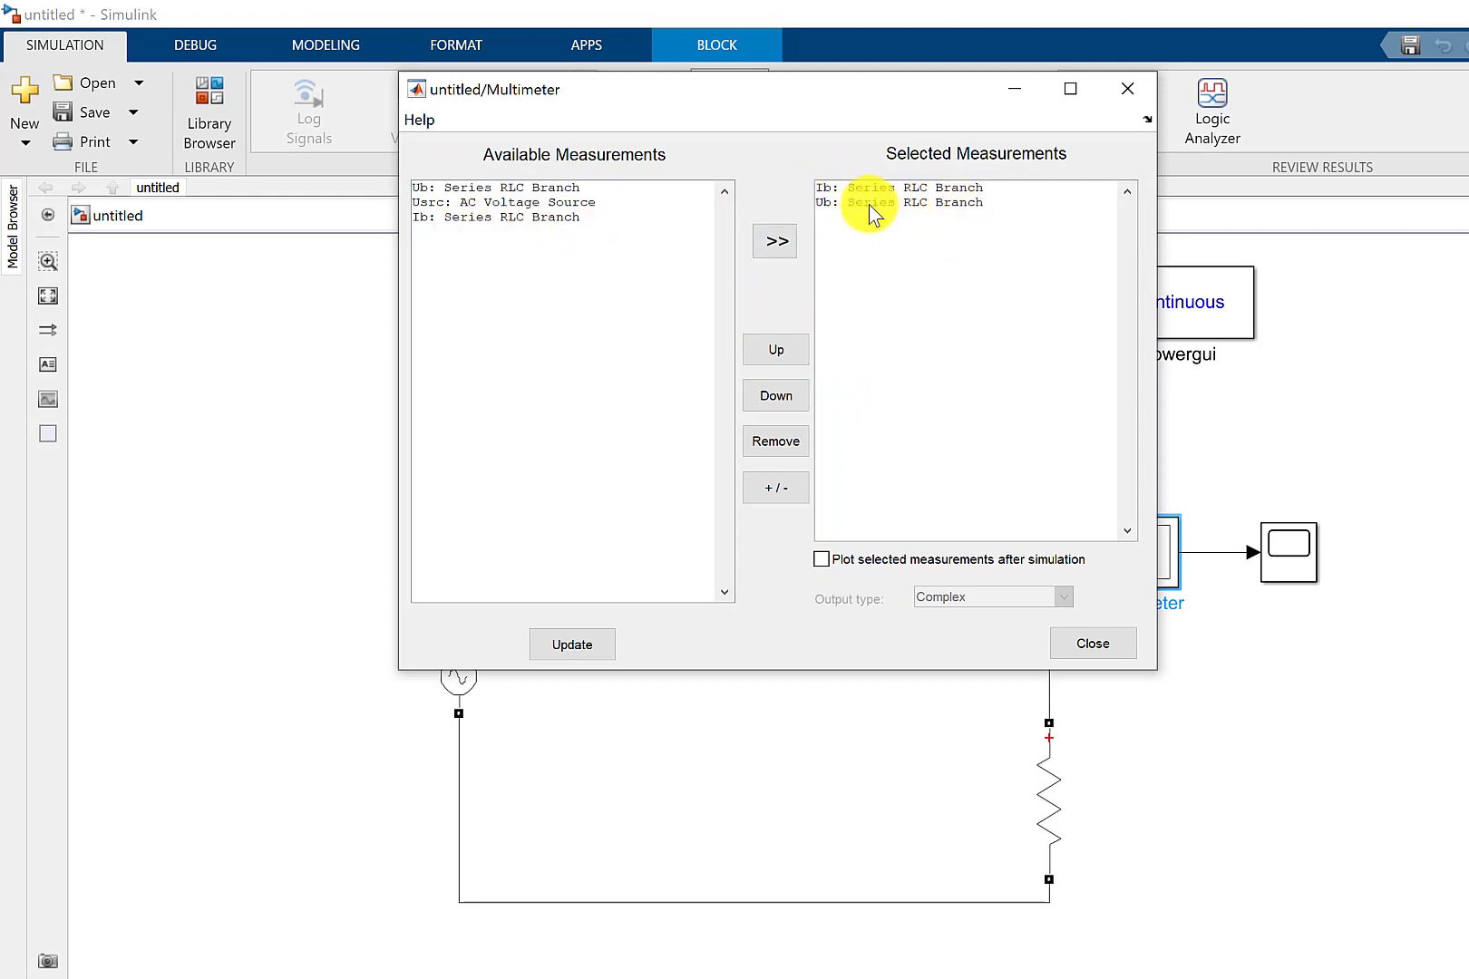
left_click(1104, 640)
Delete the wire connecting the inductor's lower terminal to the resistor's upper terminal.
left_click(1280, 752)
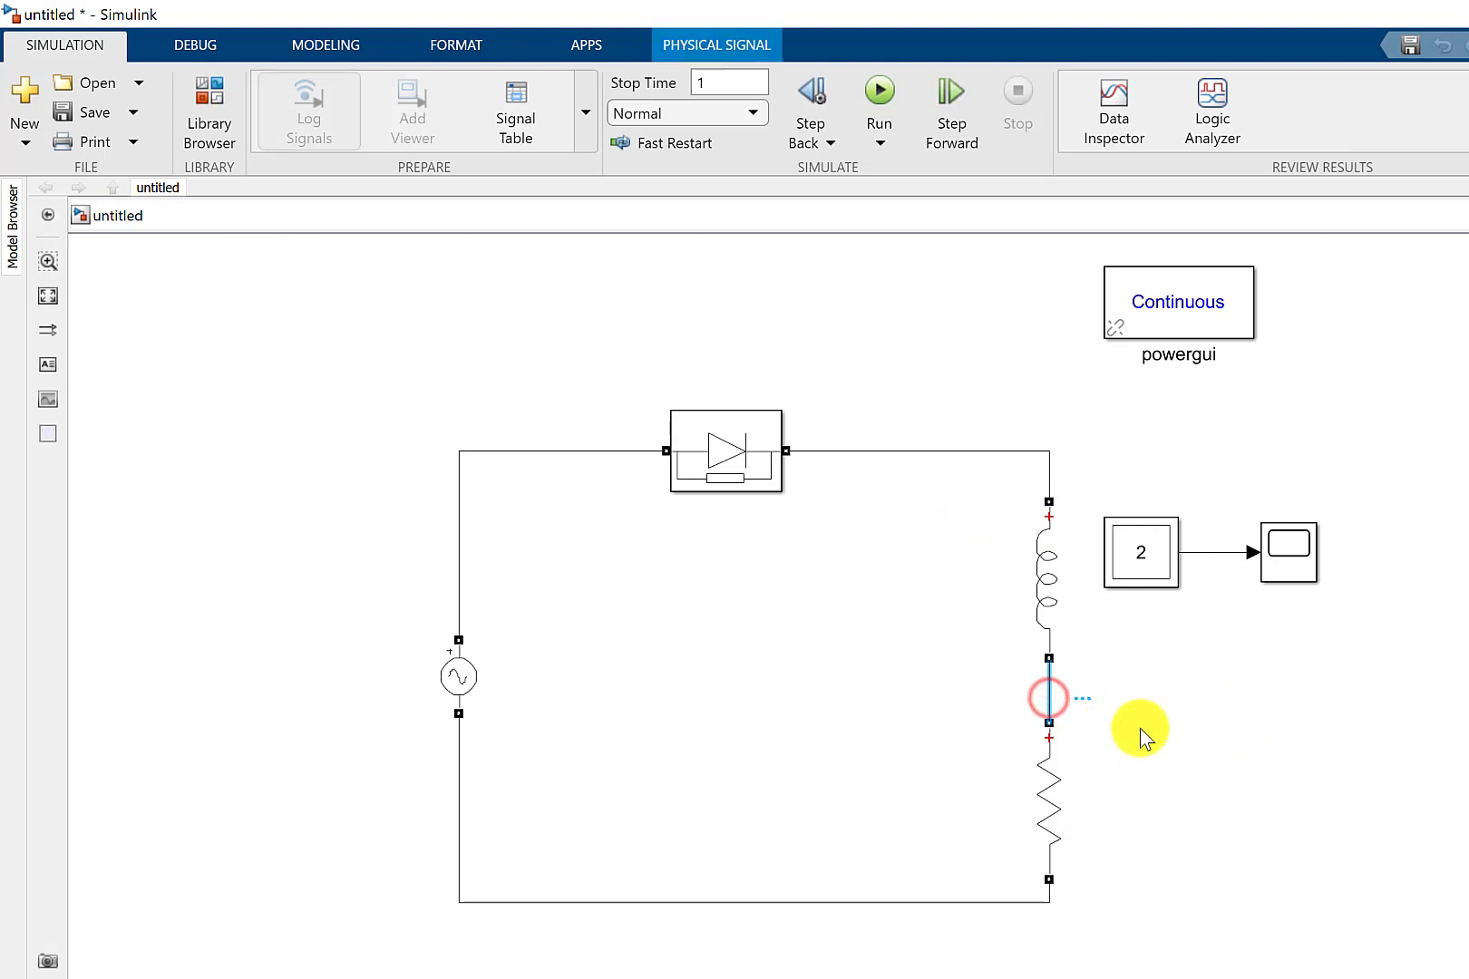
key("Delete")
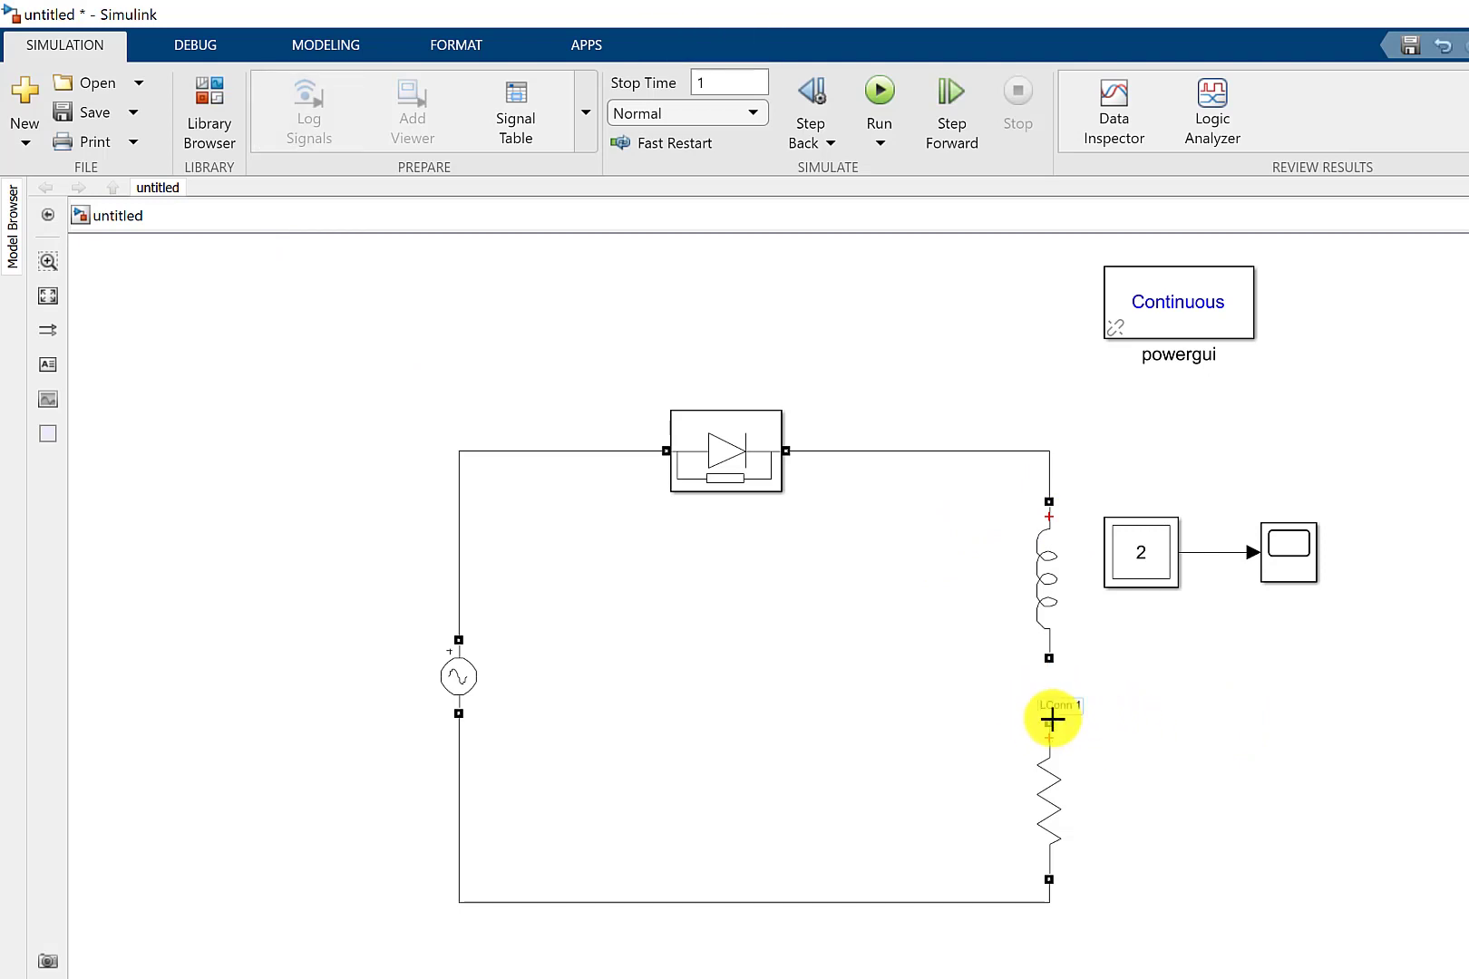
Delete the wire between the inductor and the resistor, and delete the separate resistor branch below it.
left_click_drag(1049, 721, 1048, 660)
left_click(1052, 695)
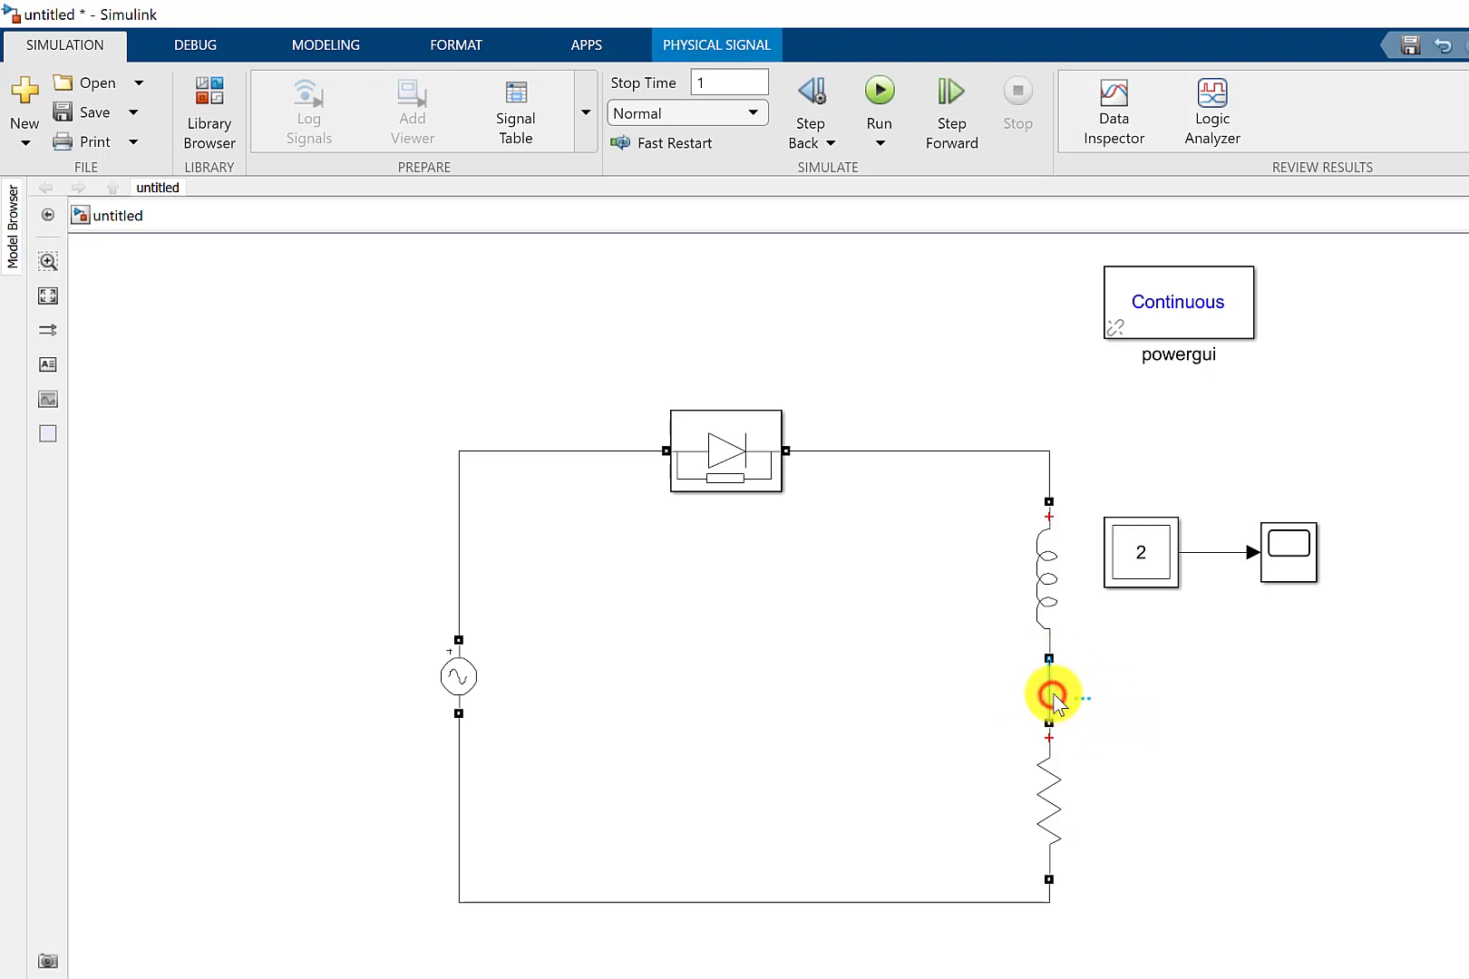
key("Delete")
left_click(1052, 793)
key("Delete")
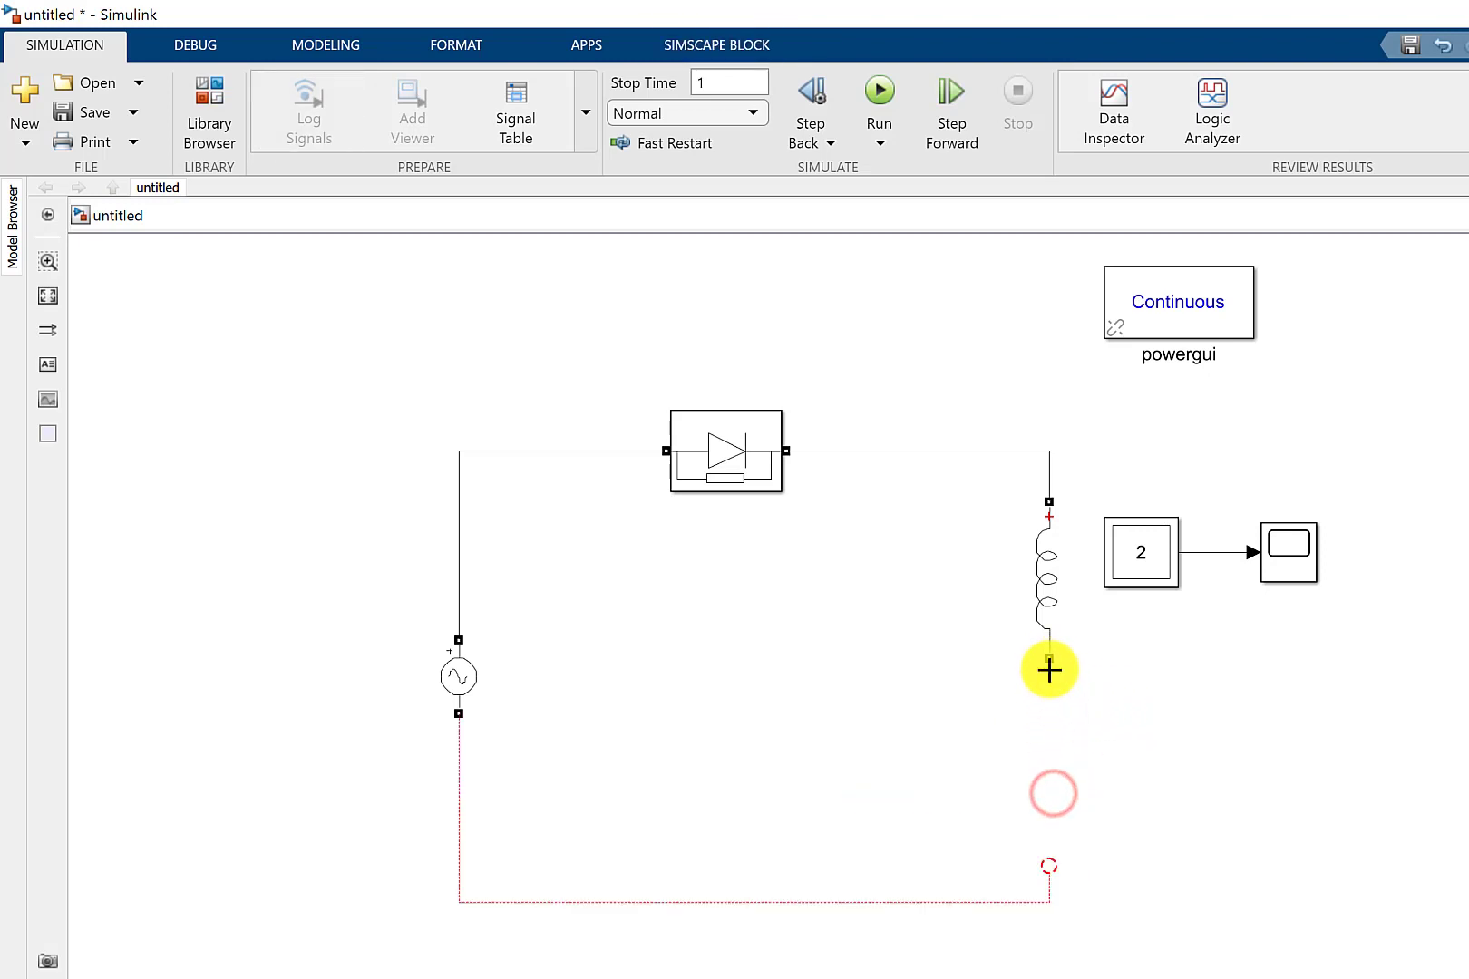
Change the inductor block Series RLC Branch1 to branch type RL with a resistance of 5 ohms.
double_click(1035, 595)
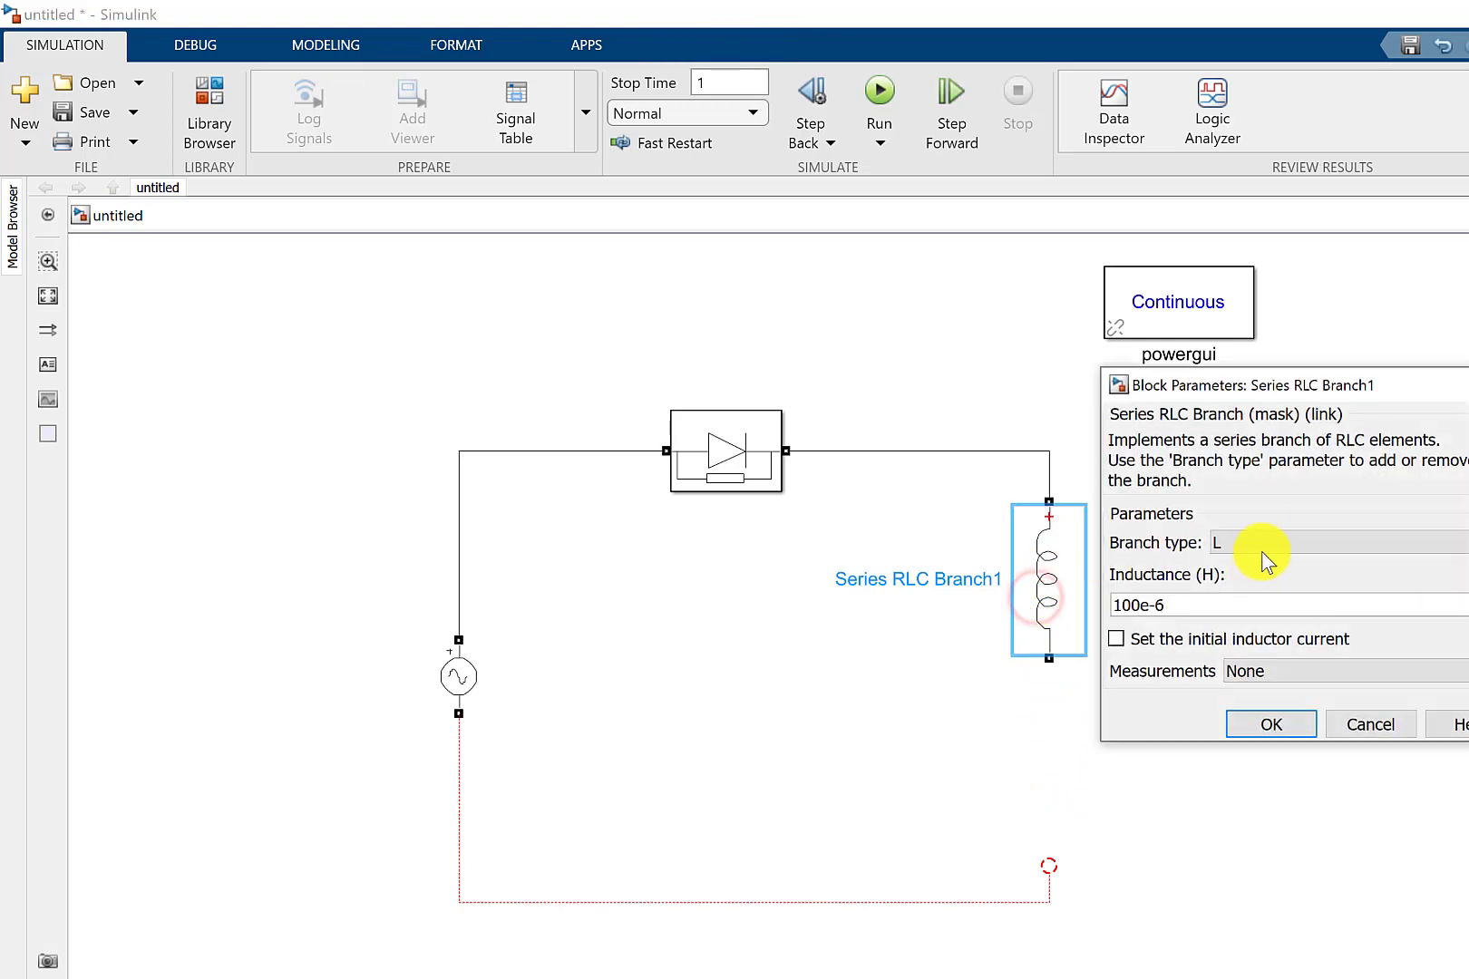
left_click(1261, 546)
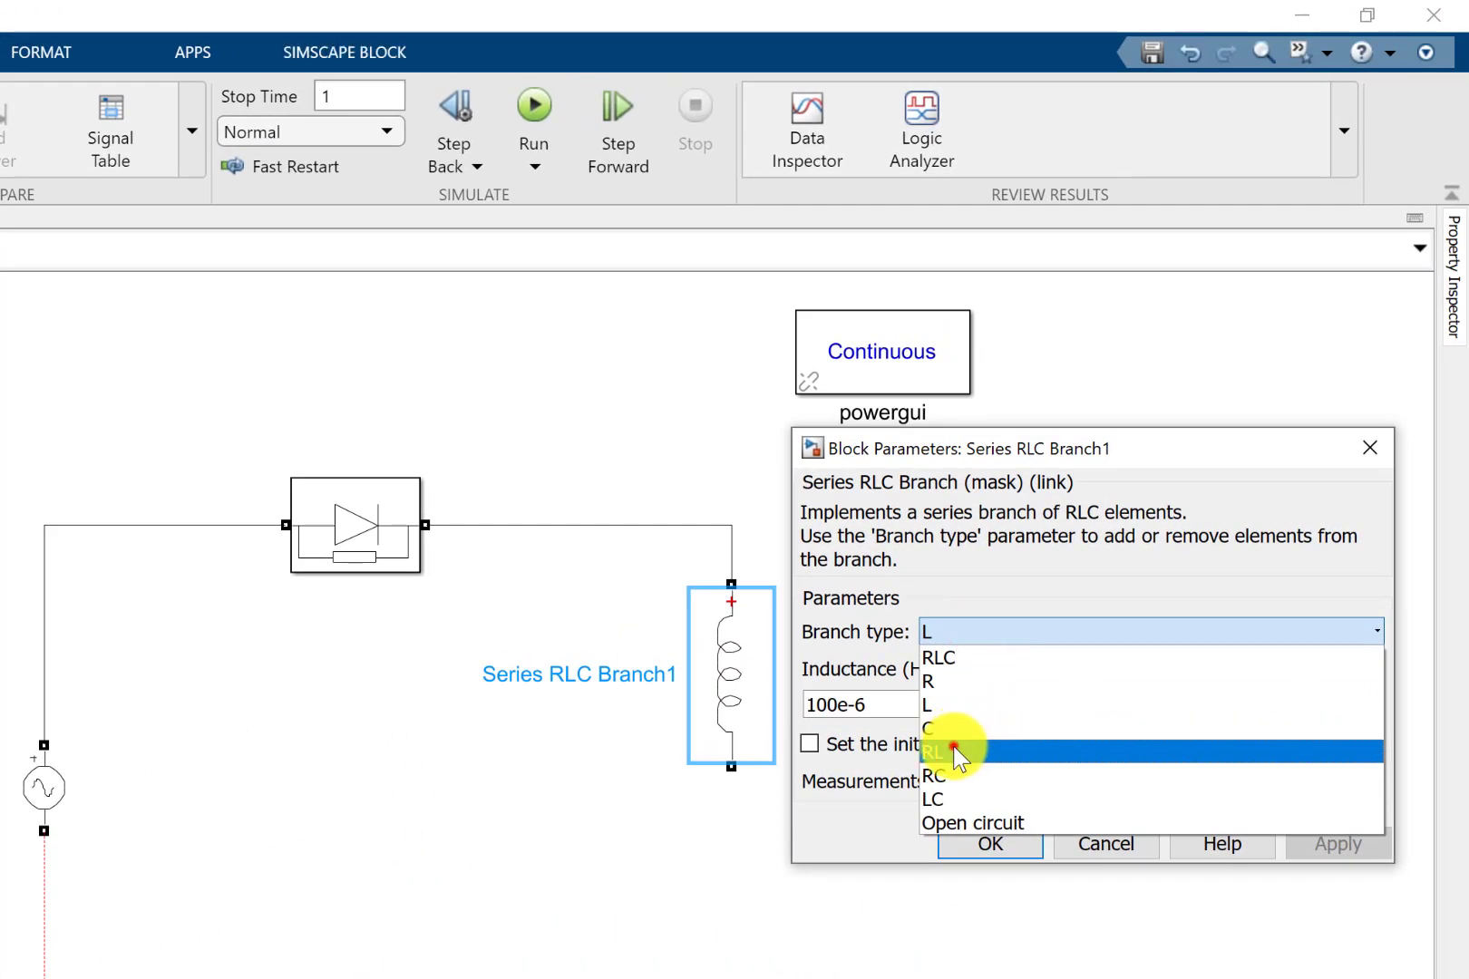
left_click(952, 746)
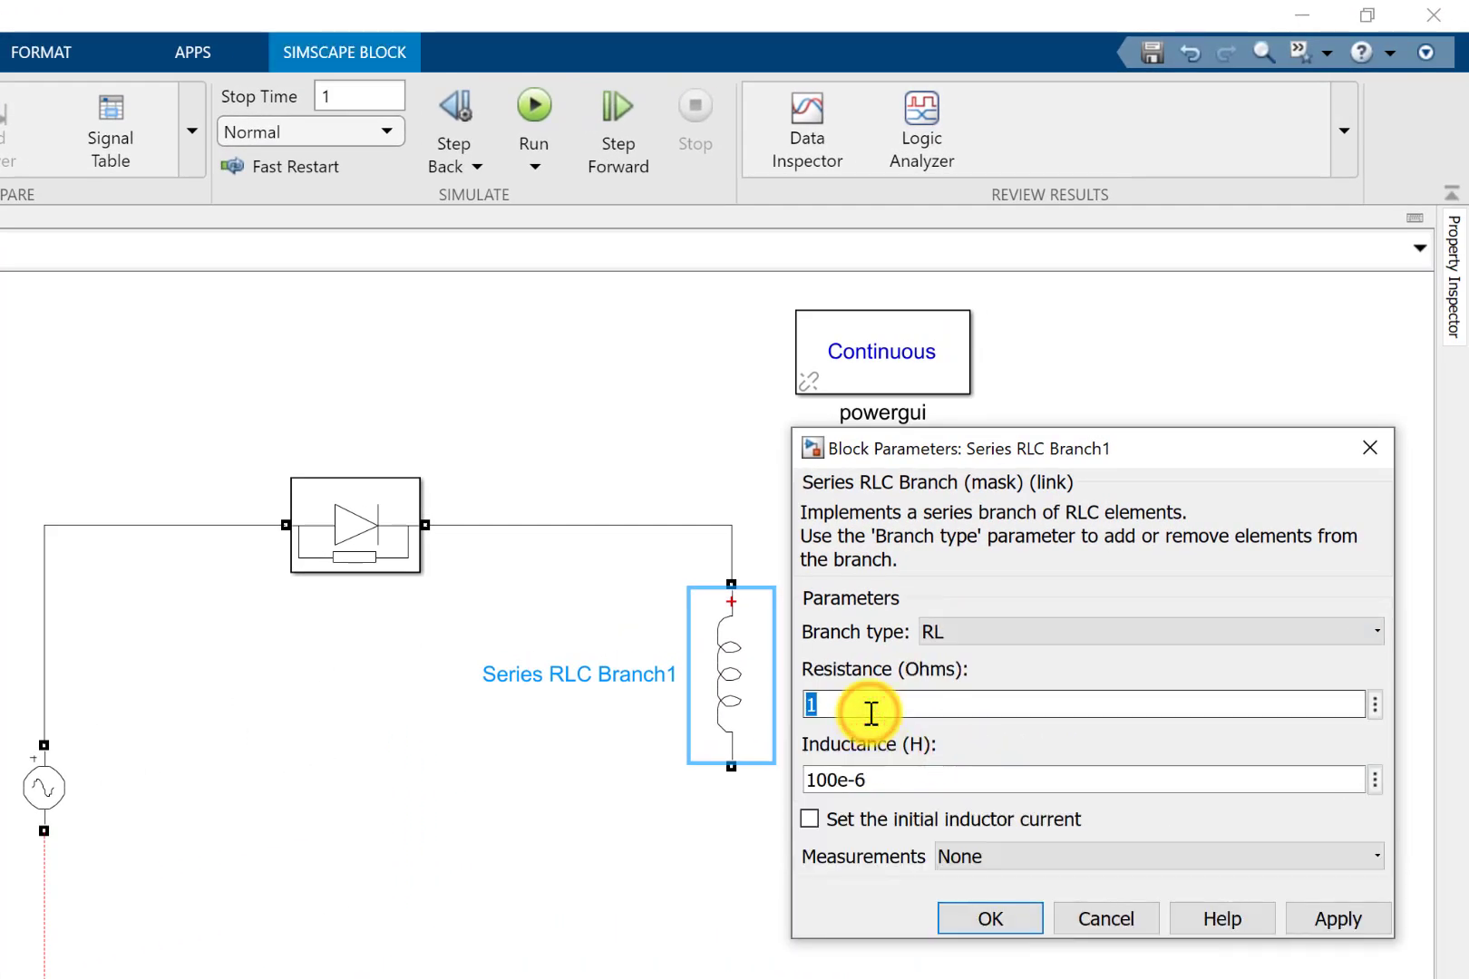
type("5")
left_click(1014, 917)
left_click(960, 874)
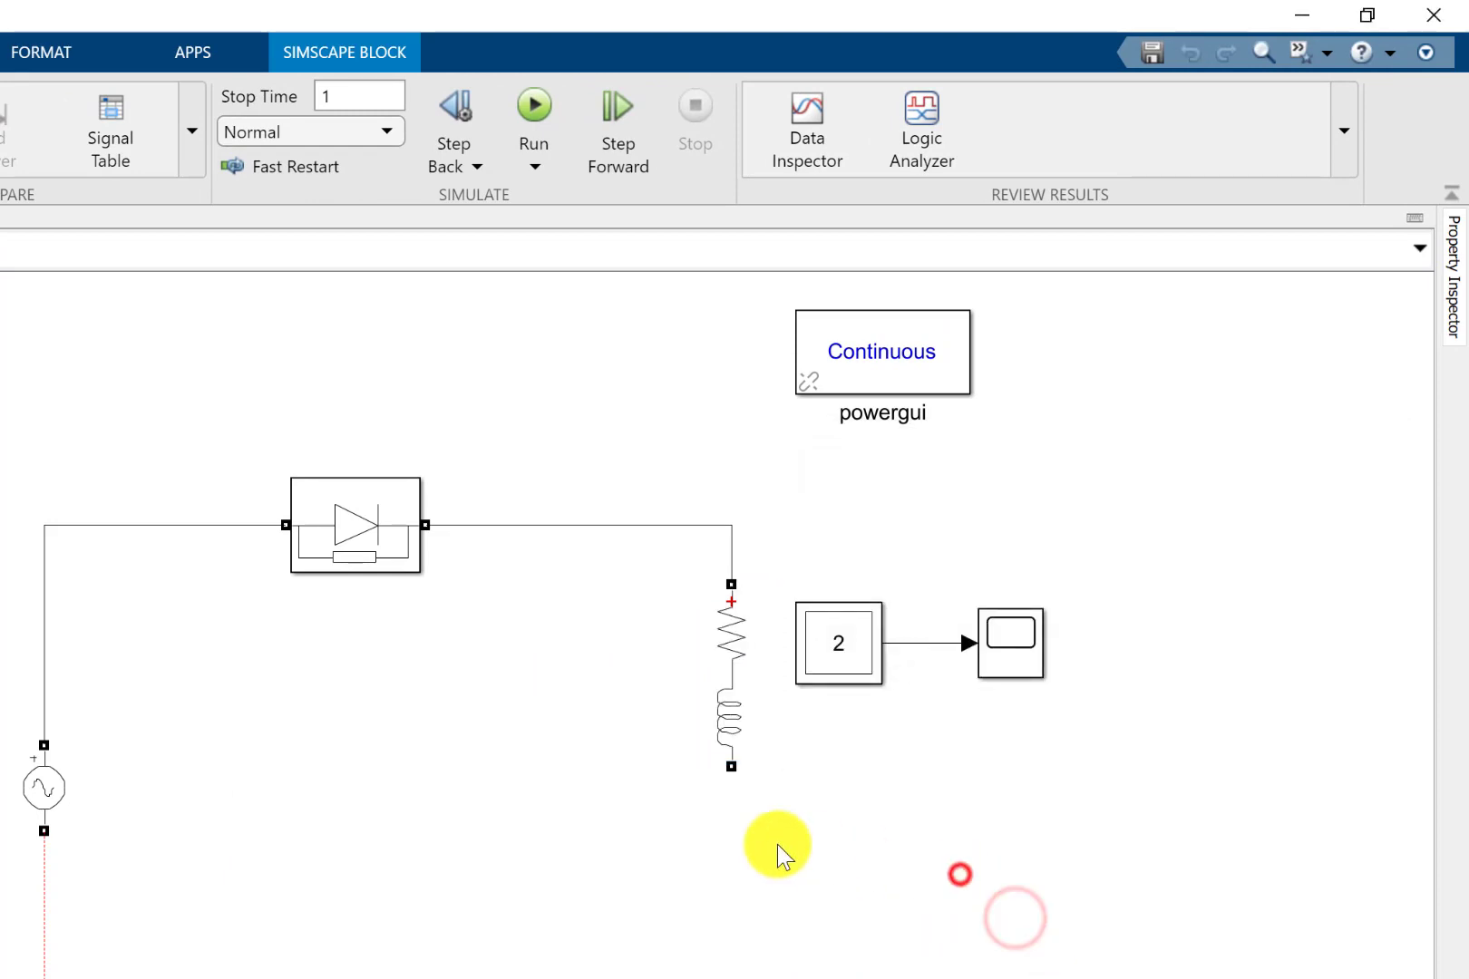
Move the RL branch down onto the return wire to close the circuit, and shift the wire's horizontal segment lower.
left_click(722, 725)
left_click_drag(724, 744, 814, 892)
left_click(735, 864)
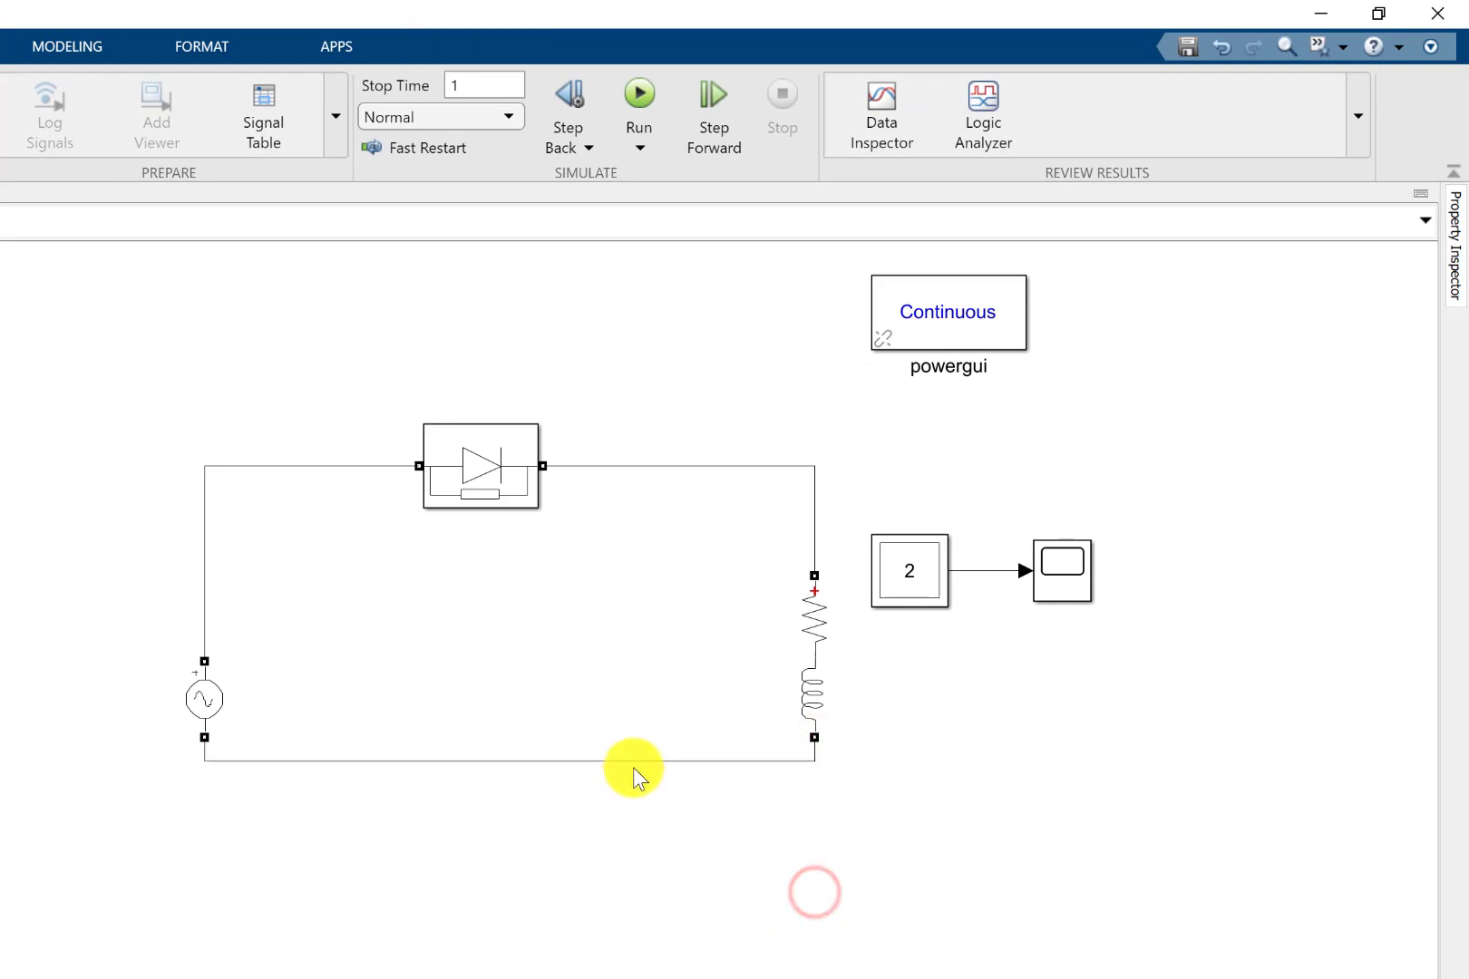
left_click_drag(634, 766, 641, 807)
left_click(667, 713)
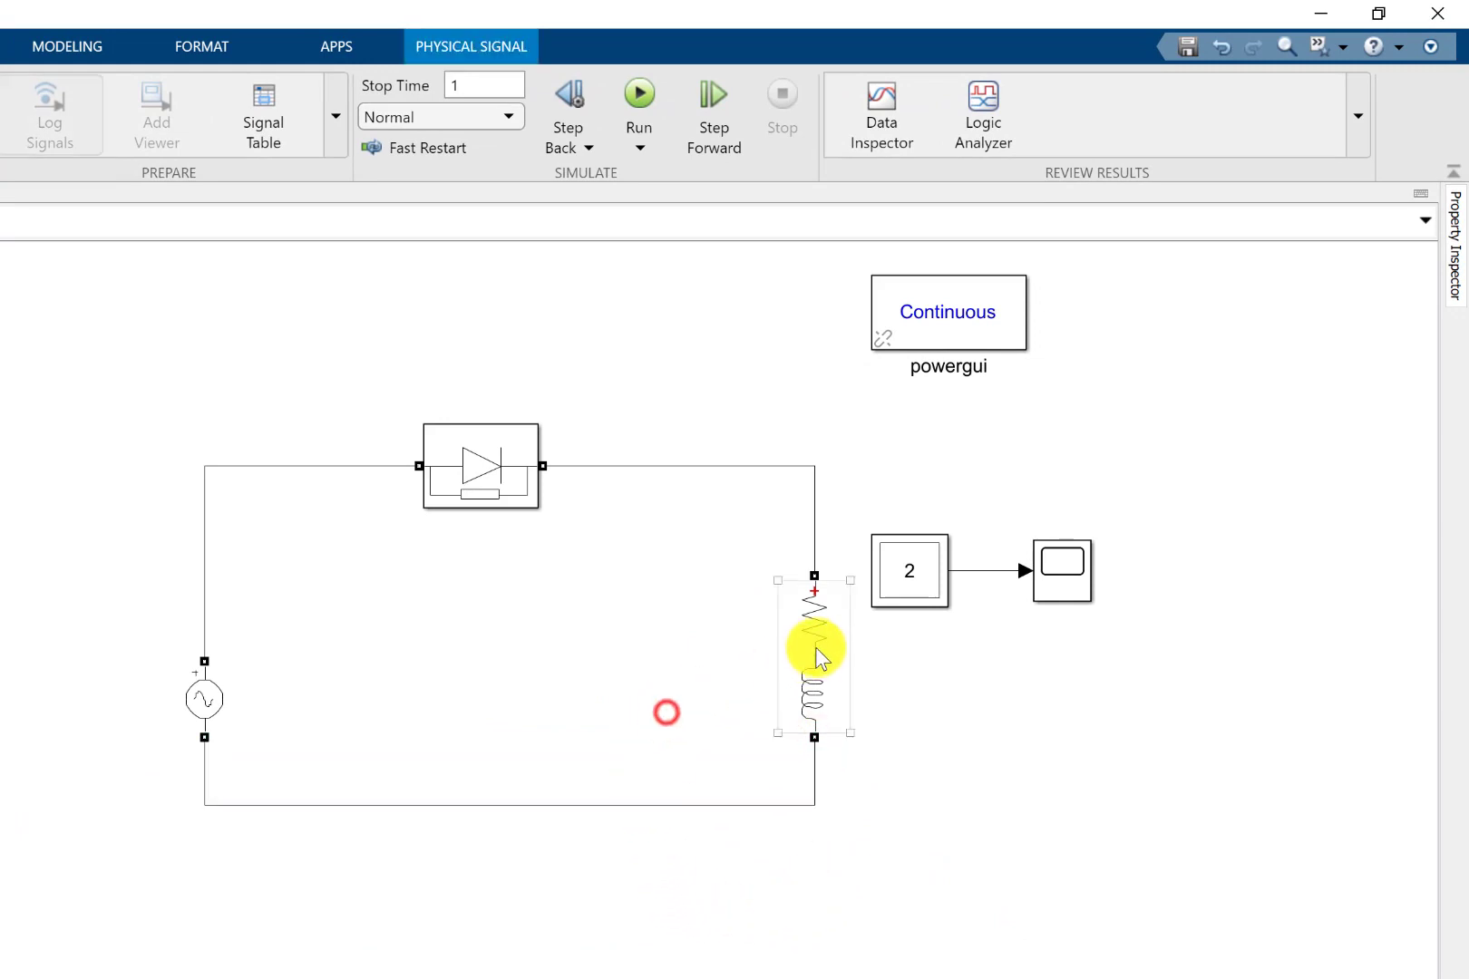
Check the RL branch's parameters and the measurements available and selected in the Multimeter block.
double_click(819, 648)
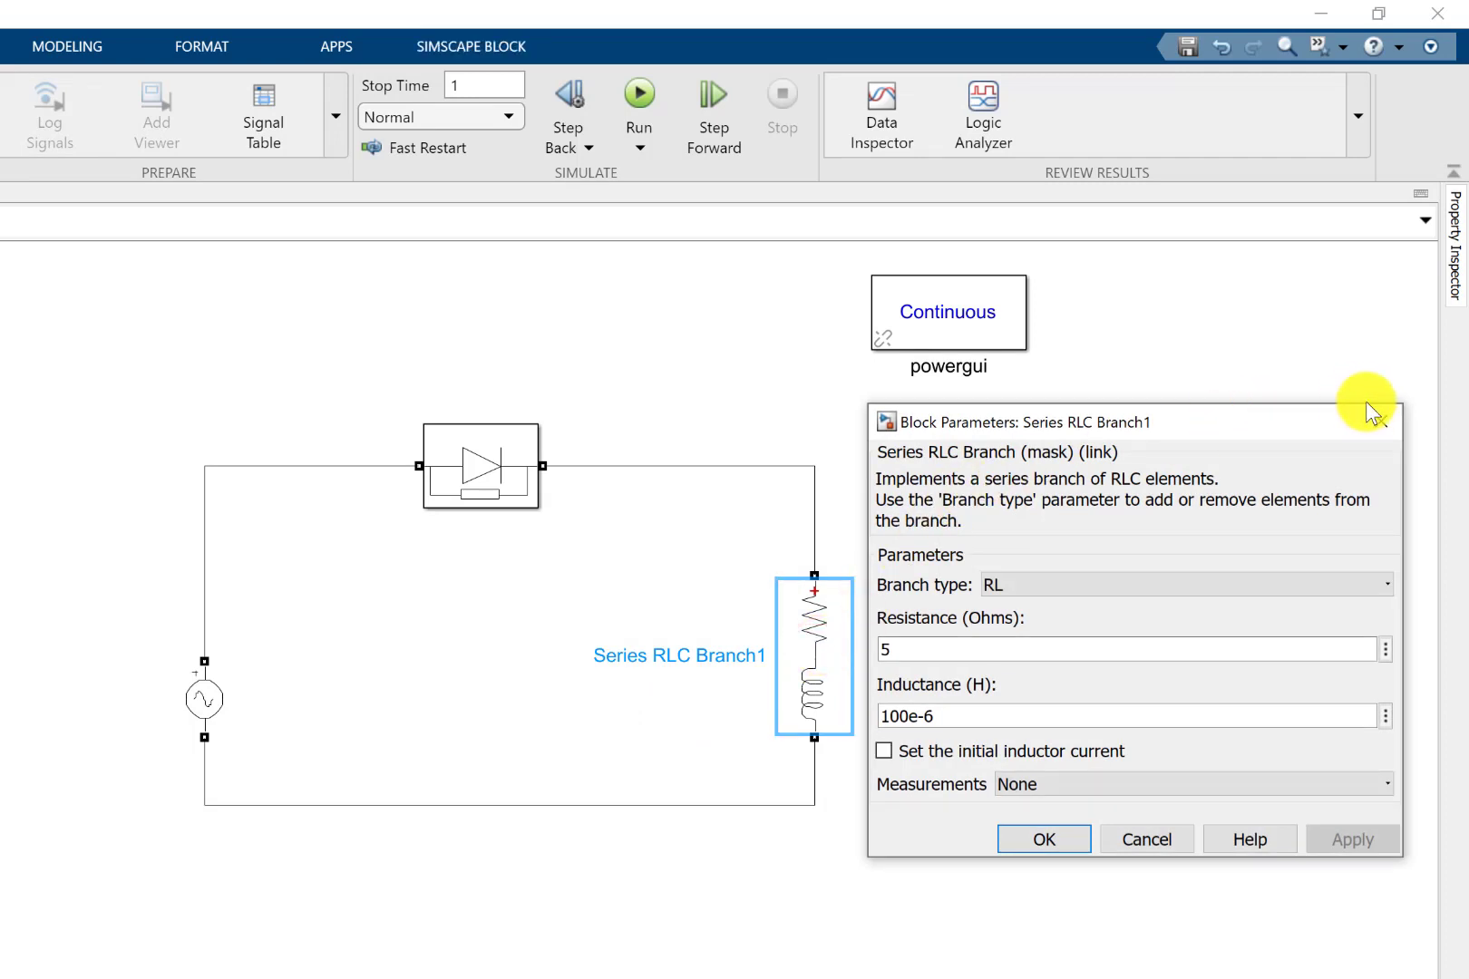
left_click(1371, 422)
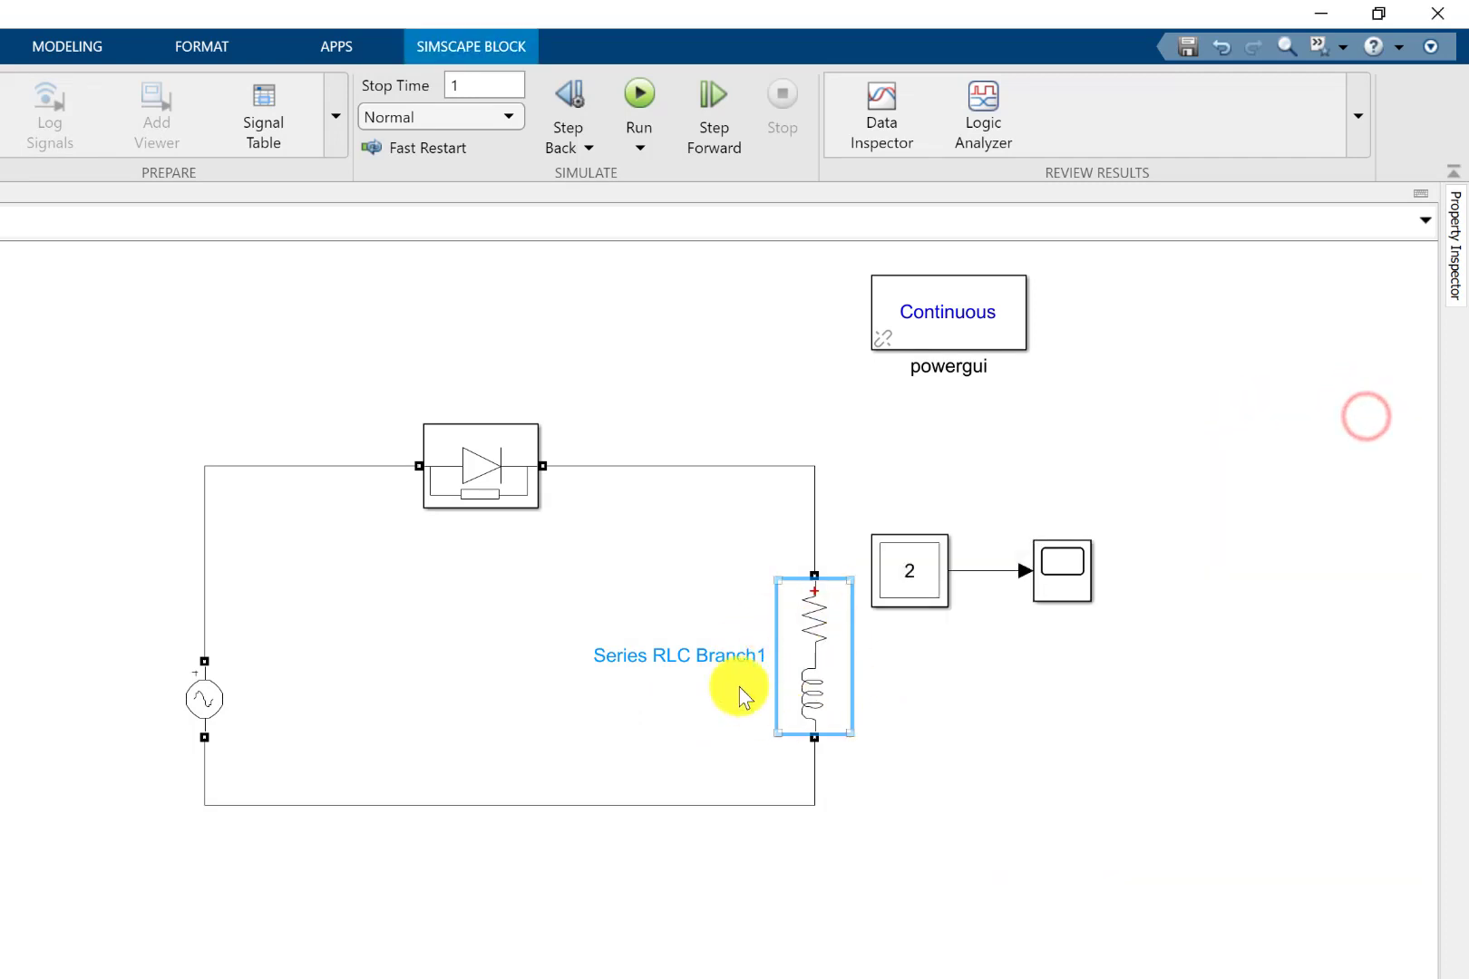
double_click(925, 584)
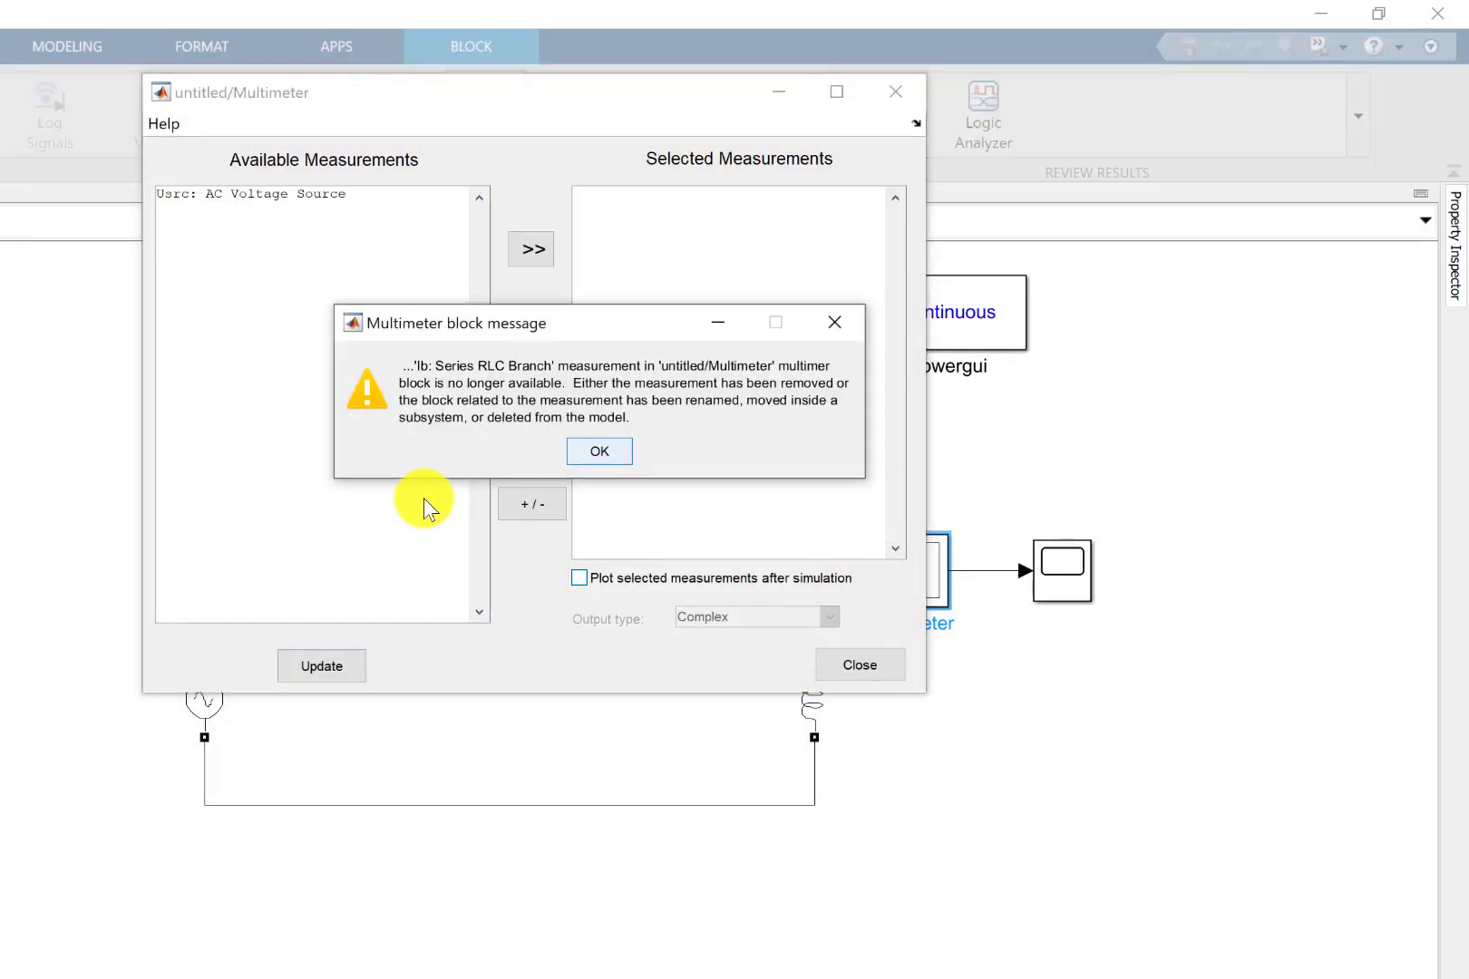
left_click(598, 451)
left_click(860, 666)
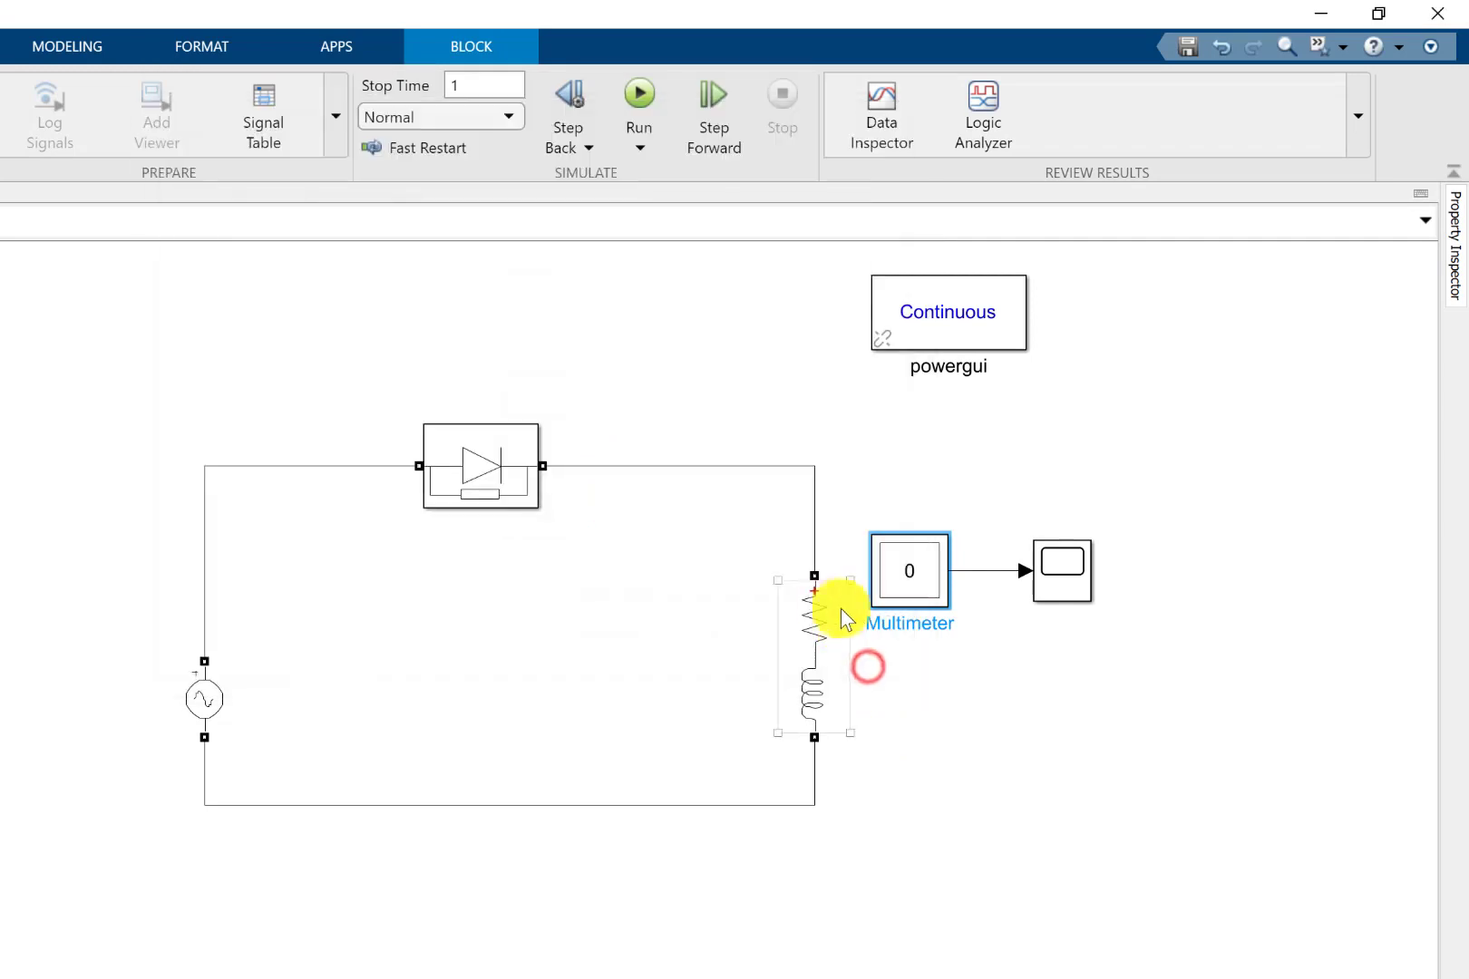
Set the RL branch's measurements to Branch voltage and current.
left_click(829, 608)
double_click(829, 607)
left_click(1052, 785)
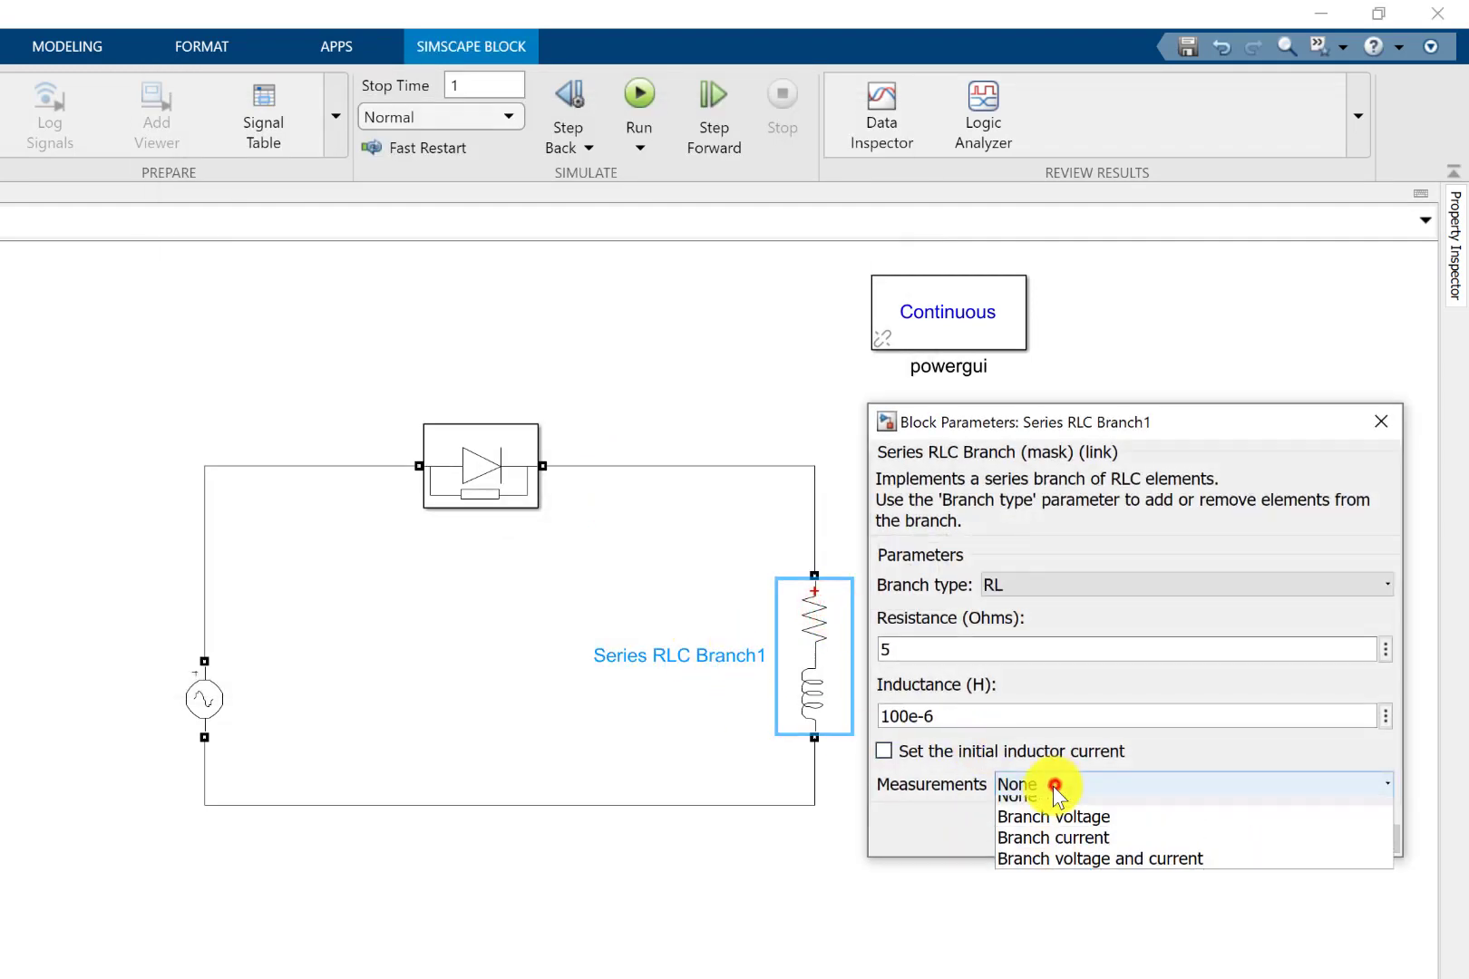
left_click(1080, 872)
left_click(1027, 848)
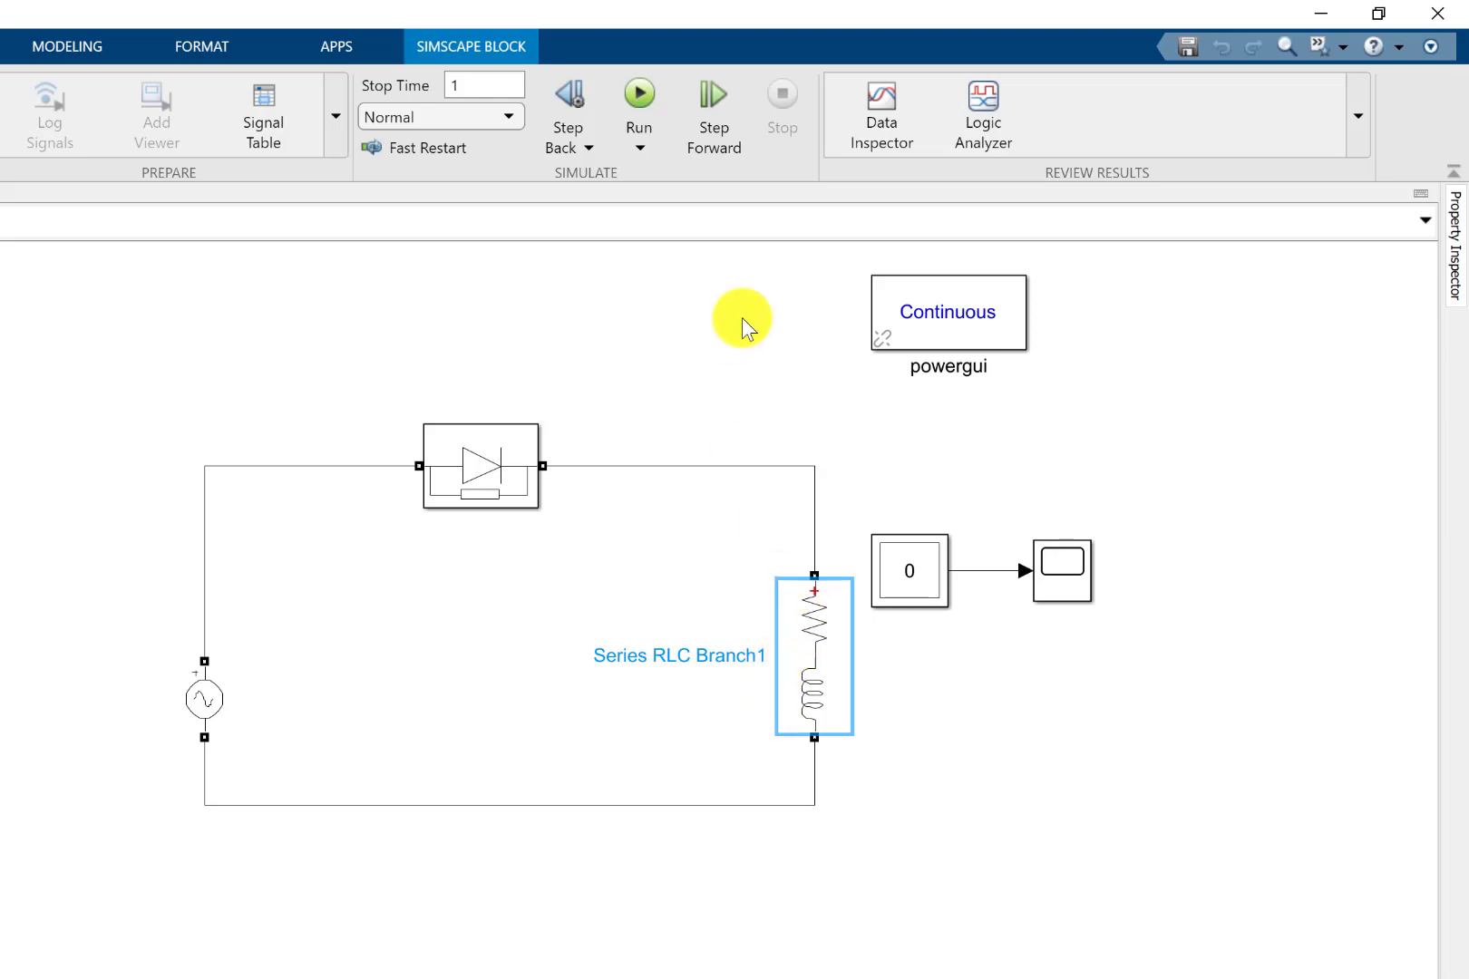
Add the voltage Ub and current Ib of Series RLC Branch1 to the Multimeter's selected measurements.
double_click(921, 570)
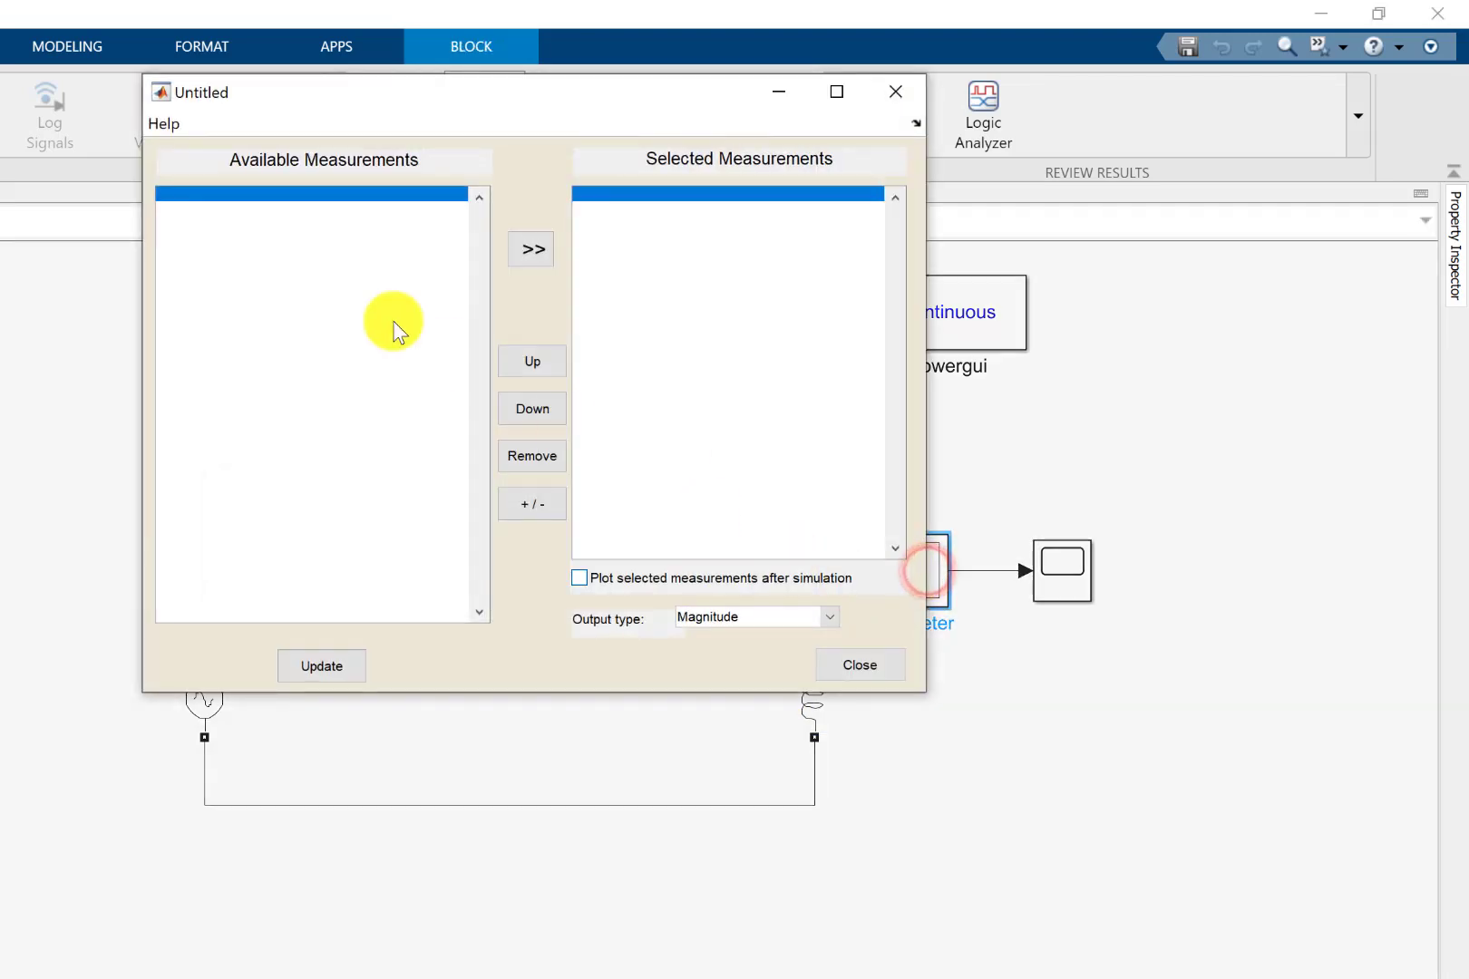
left_click(182, 224)
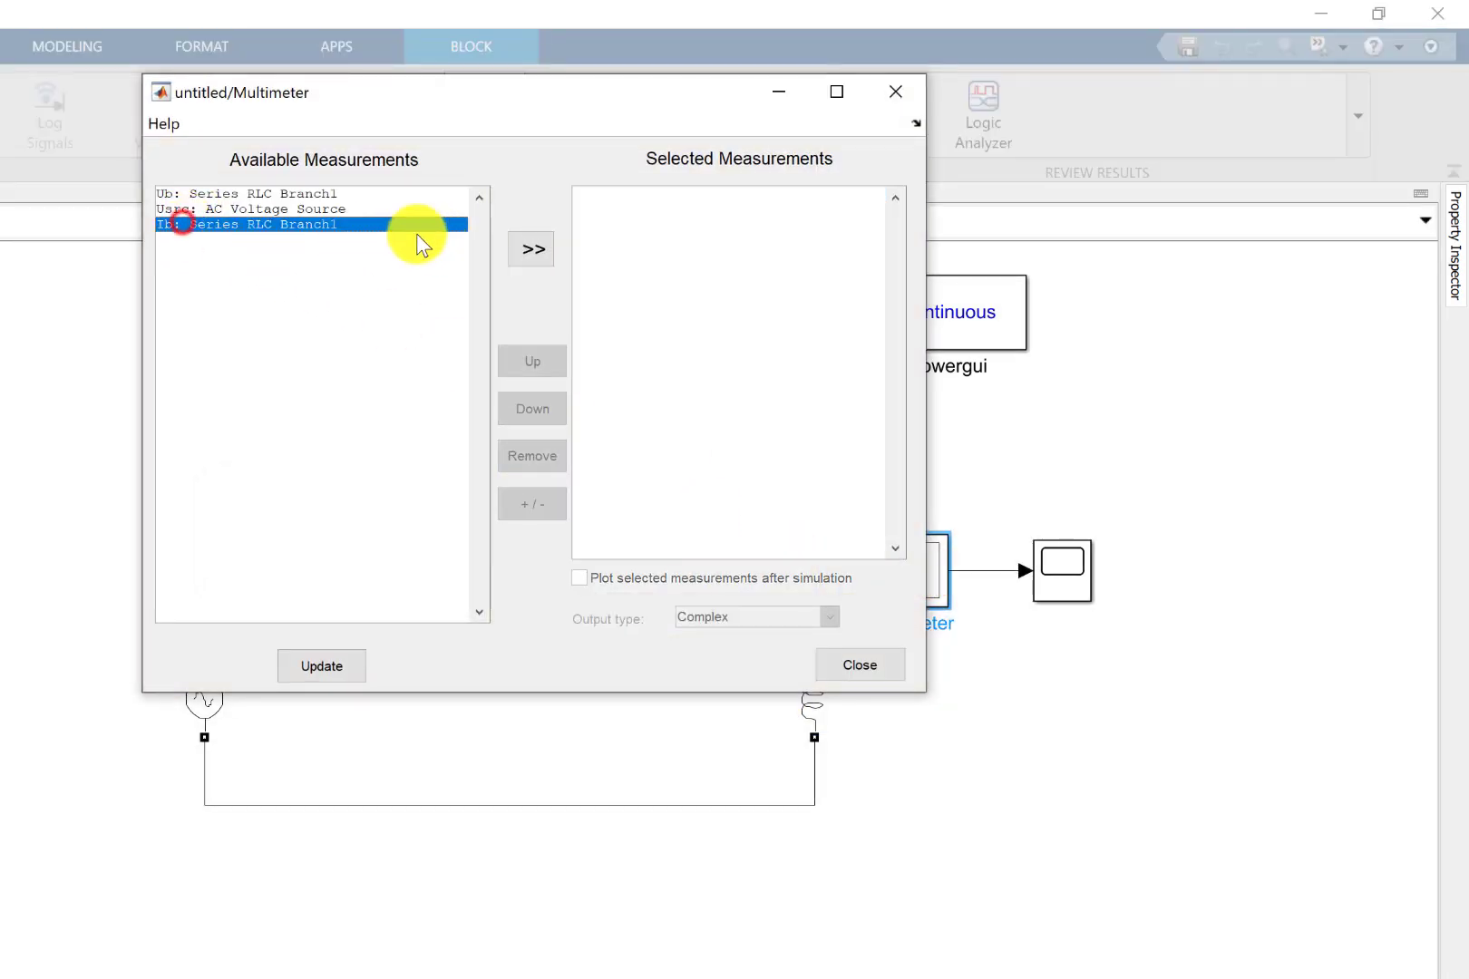
left_click(233, 193, "ctrl")
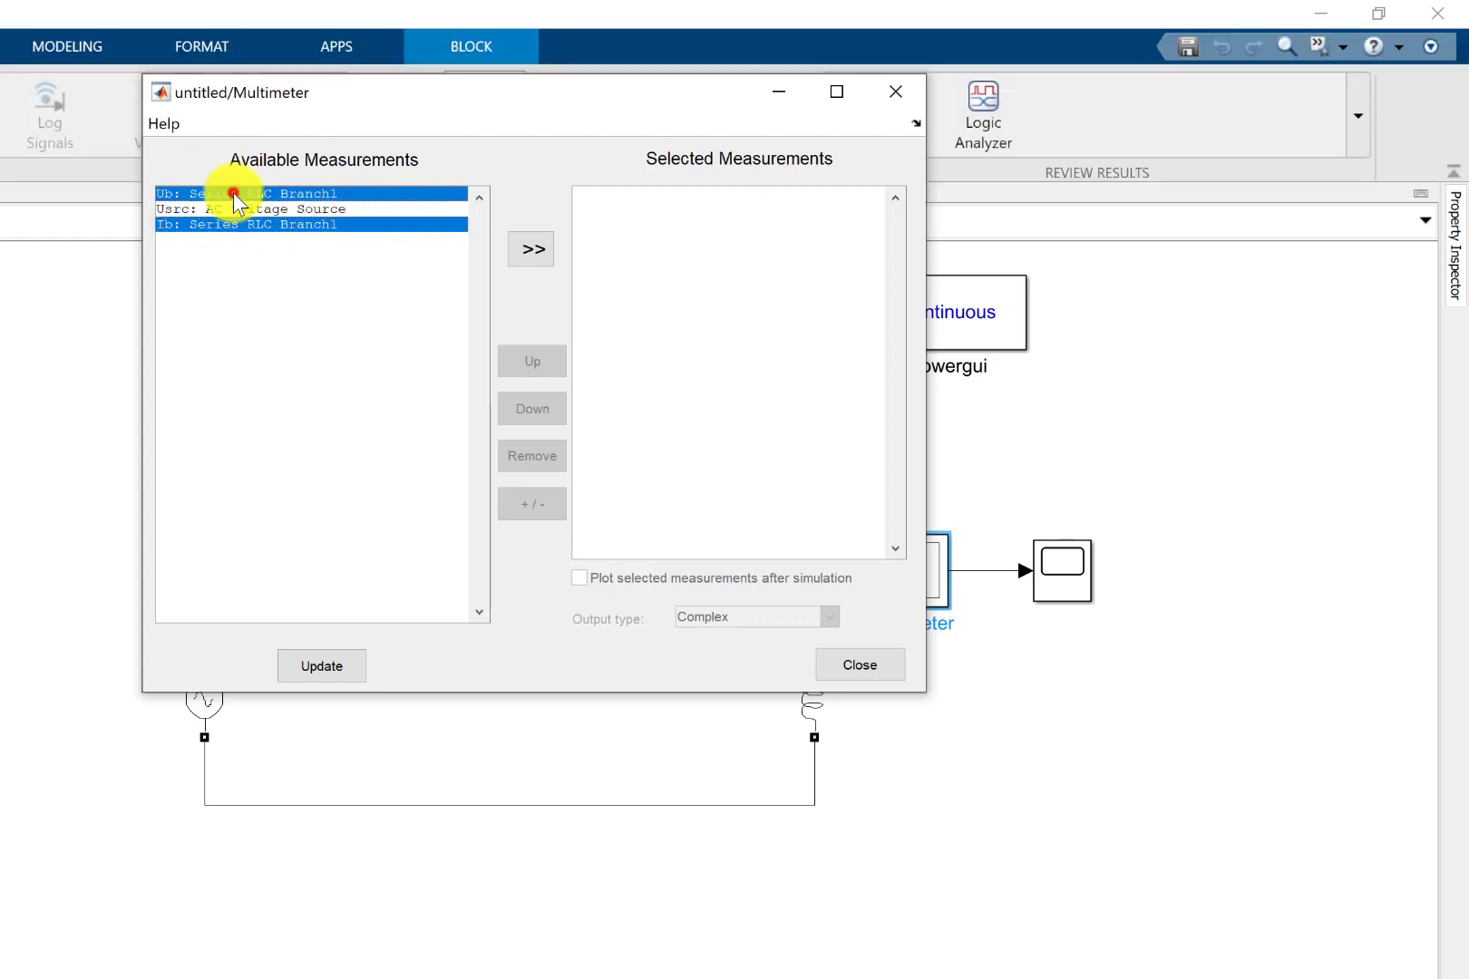
left_click(540, 250)
left_click(828, 662)
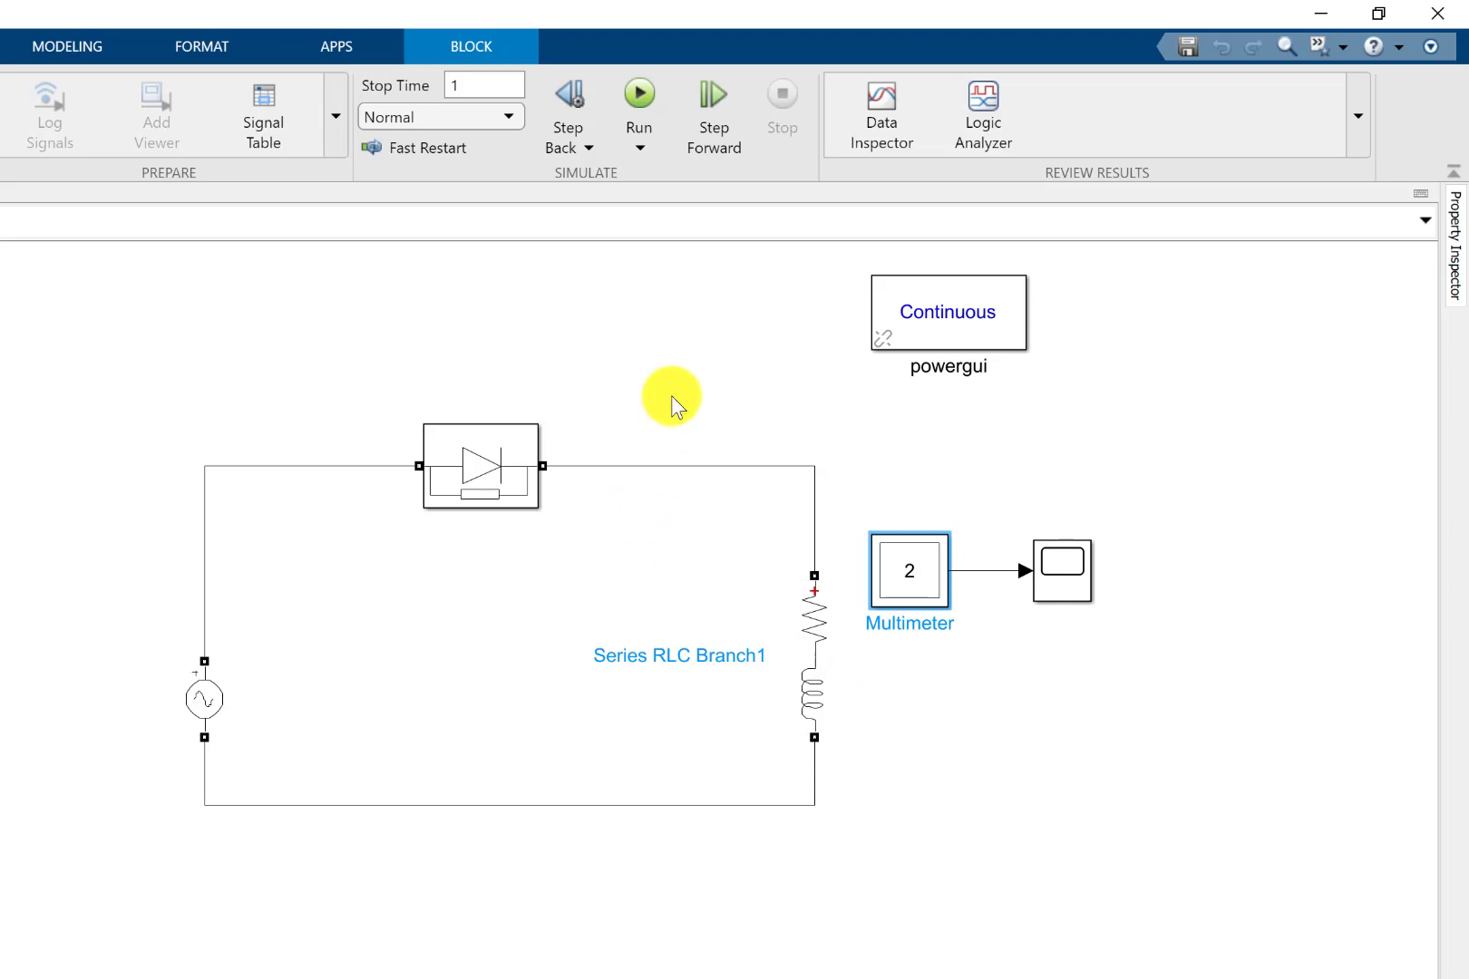
Run the simulation and examine the Scope waveforms around the zero crossing at 0.45 s, magnified in time and amplitude.
left_click(674, 367)
left_click(649, 102)
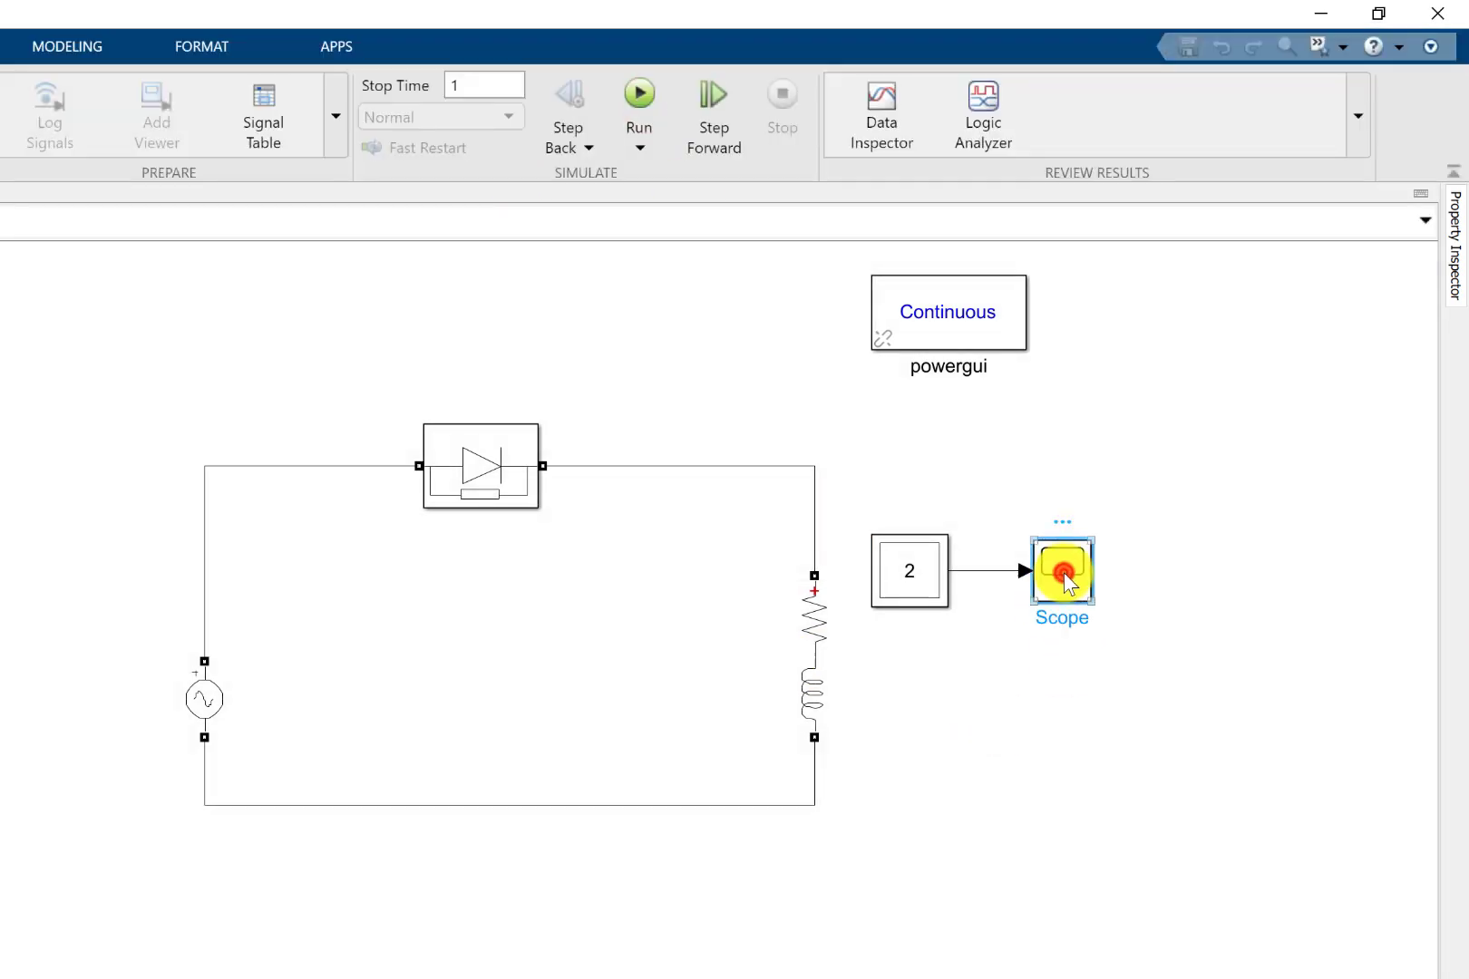
double_click(1063, 573)
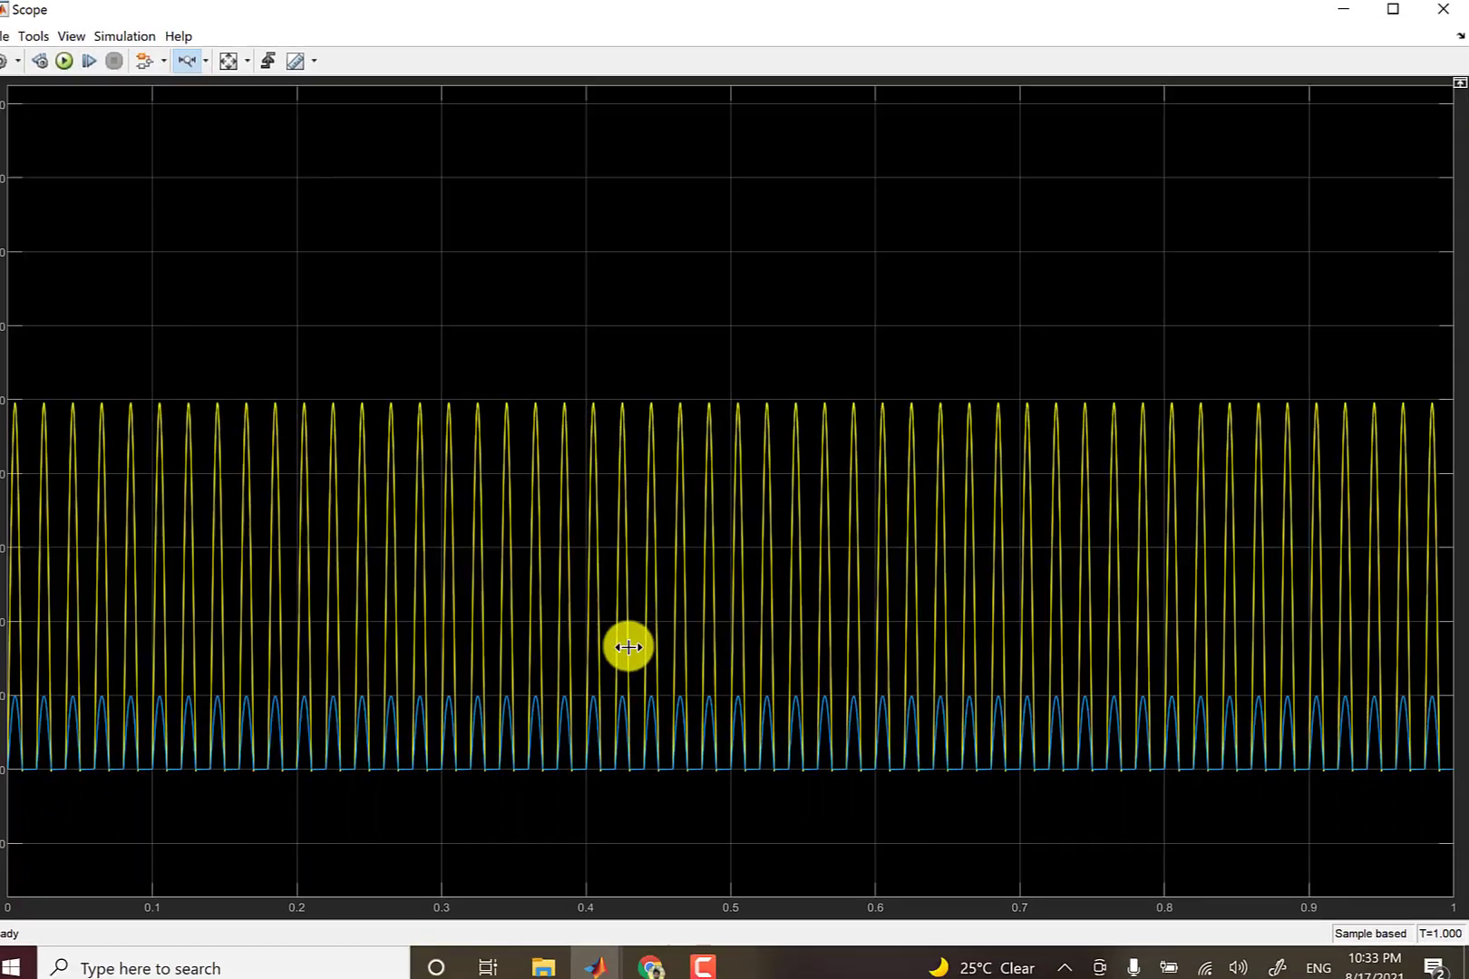
left_click_drag(605, 644, 715, 647)
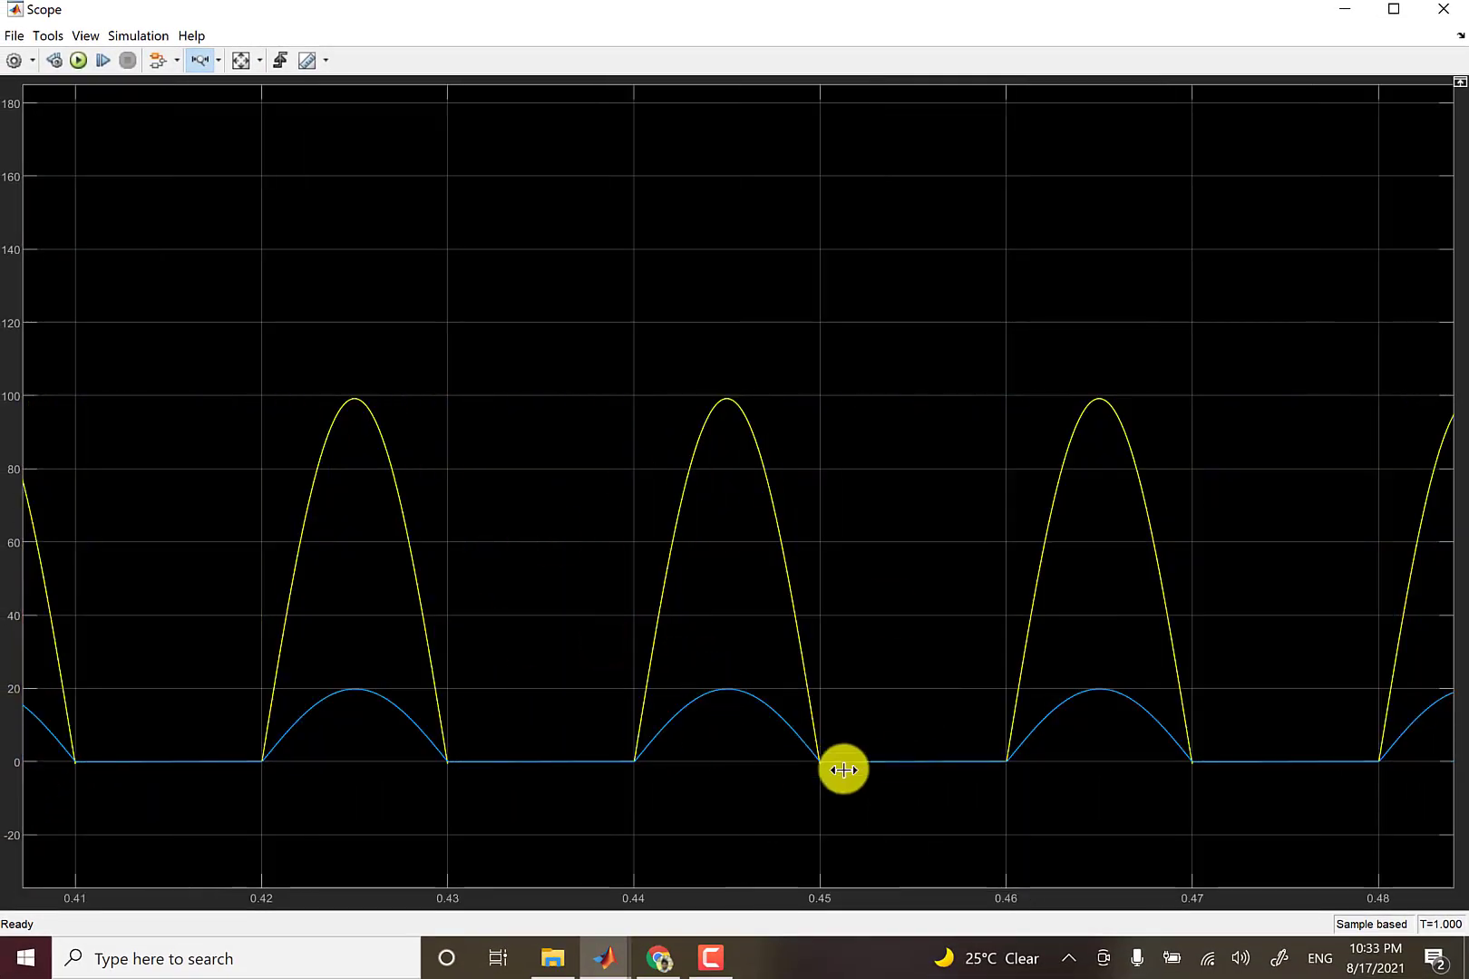
left_click_drag(791, 764, 844, 773)
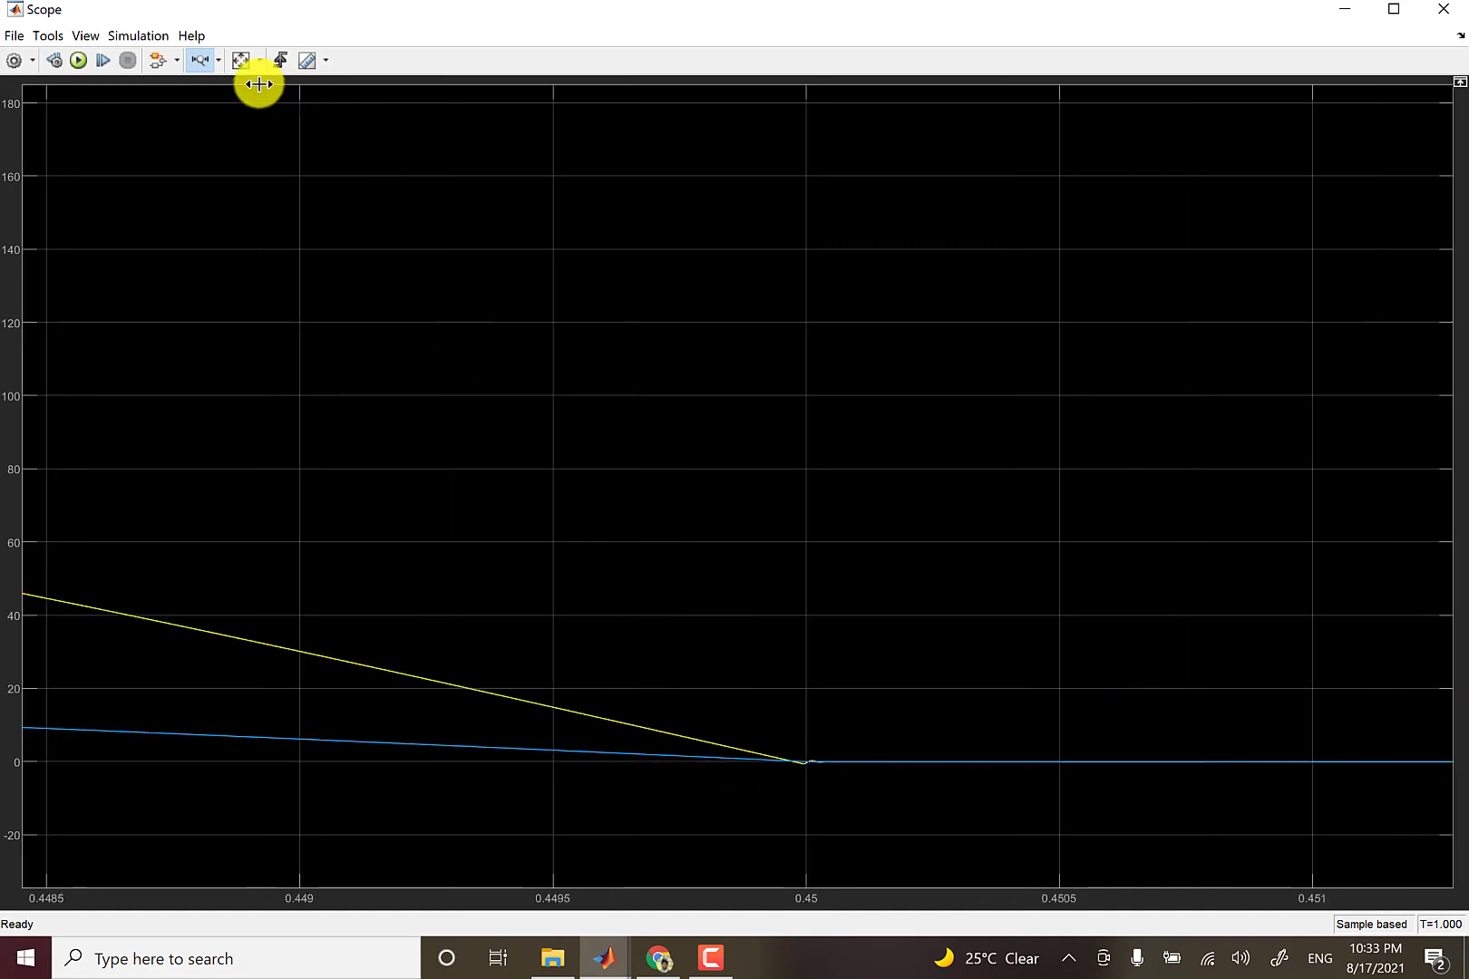
left_click(218, 60)
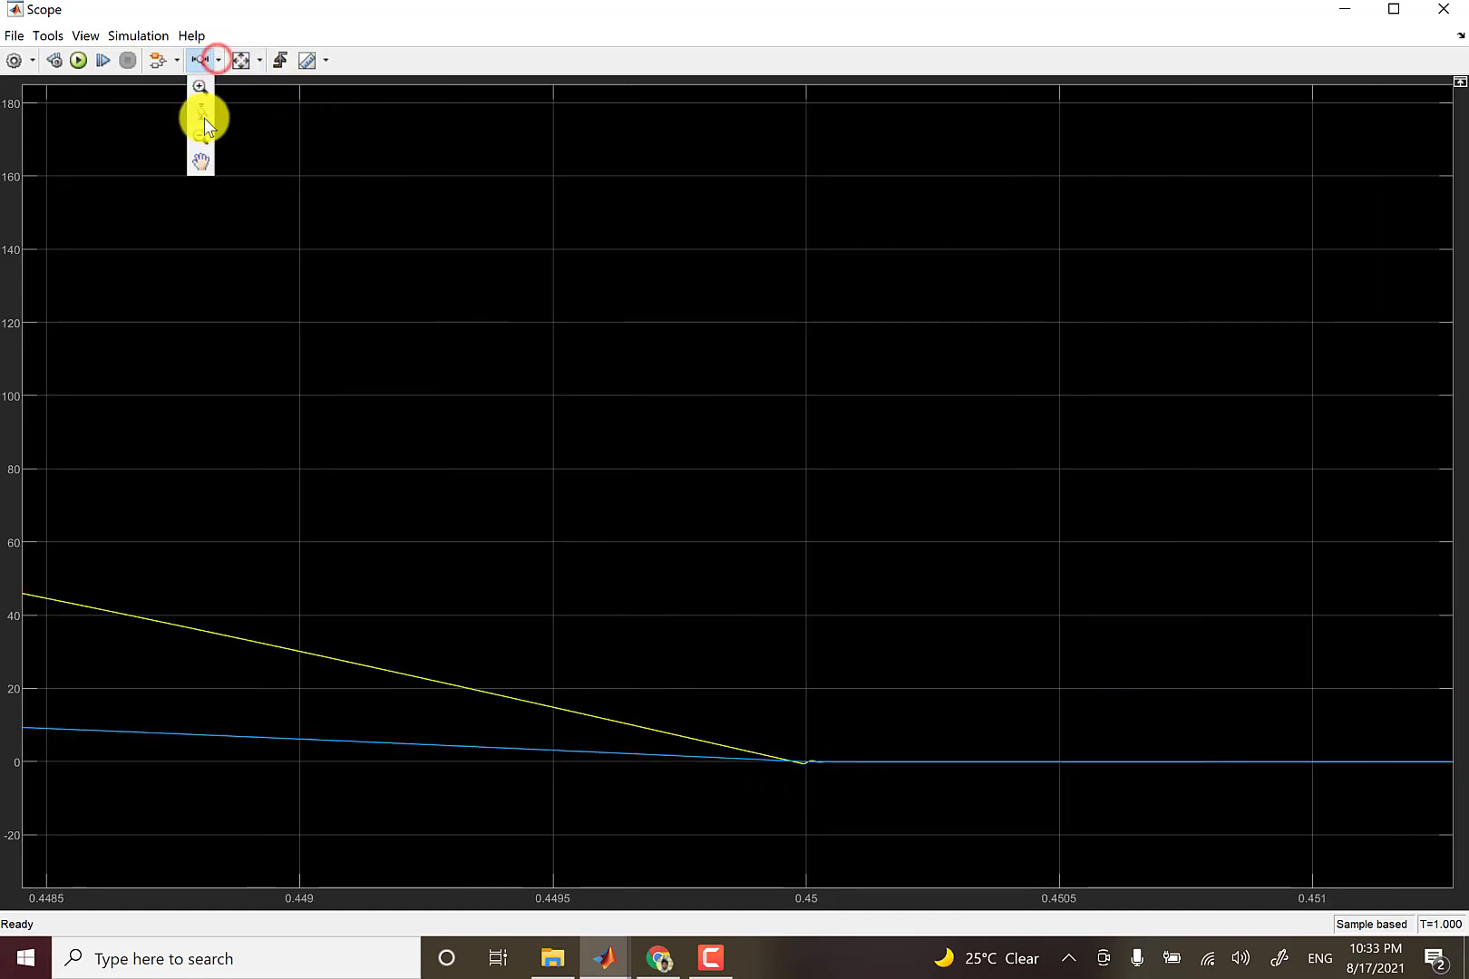
left_click(204, 118)
left_click_drag(815, 733, 807, 798)
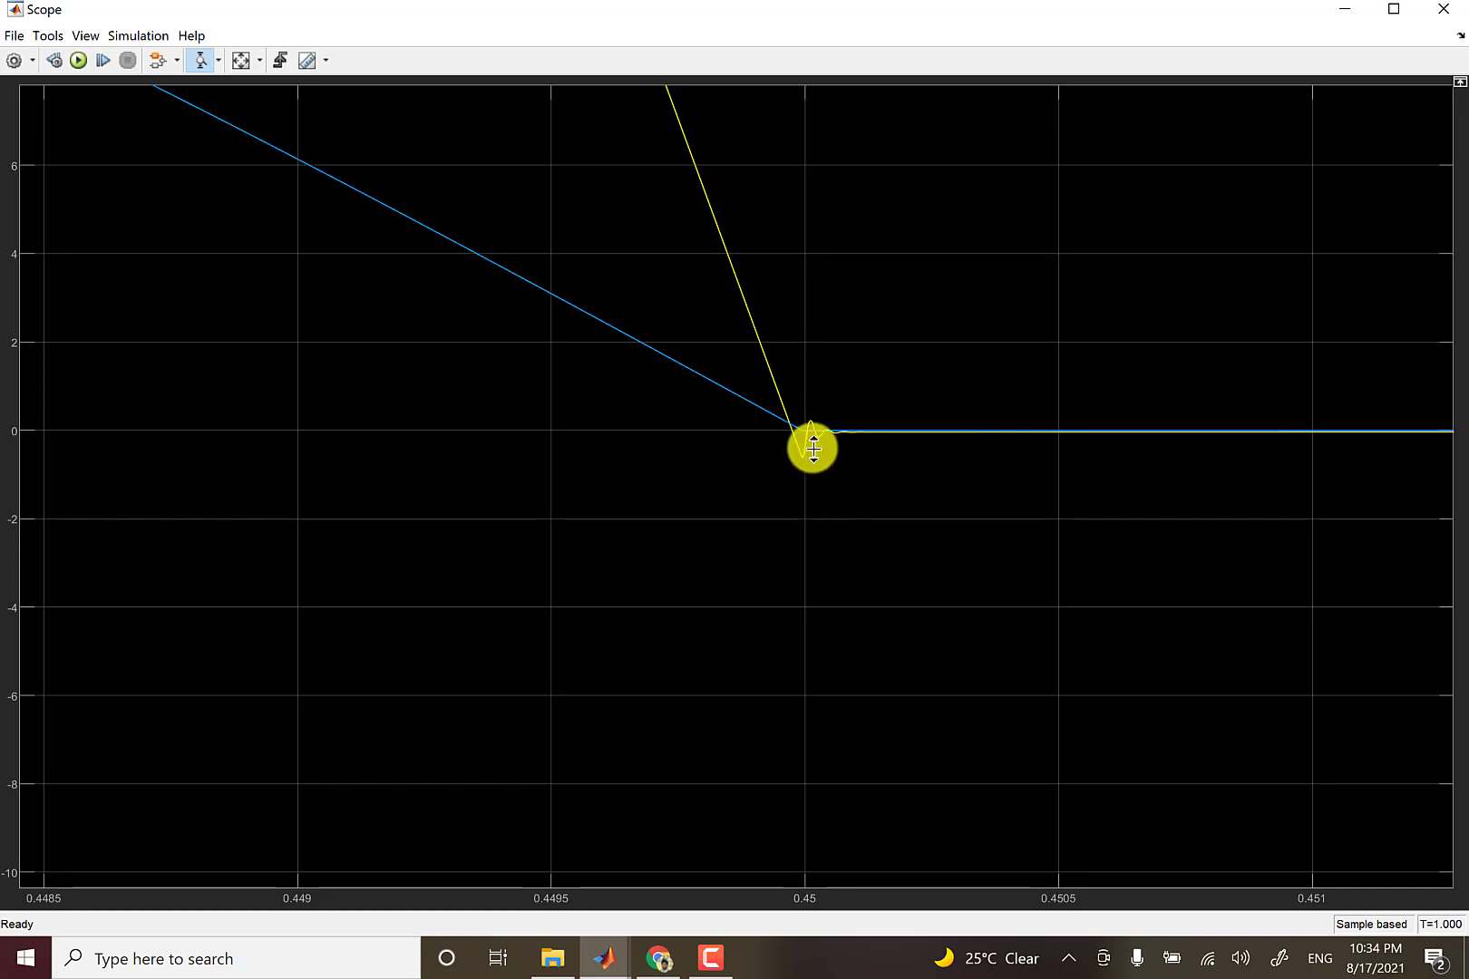
left_click(248, 64)
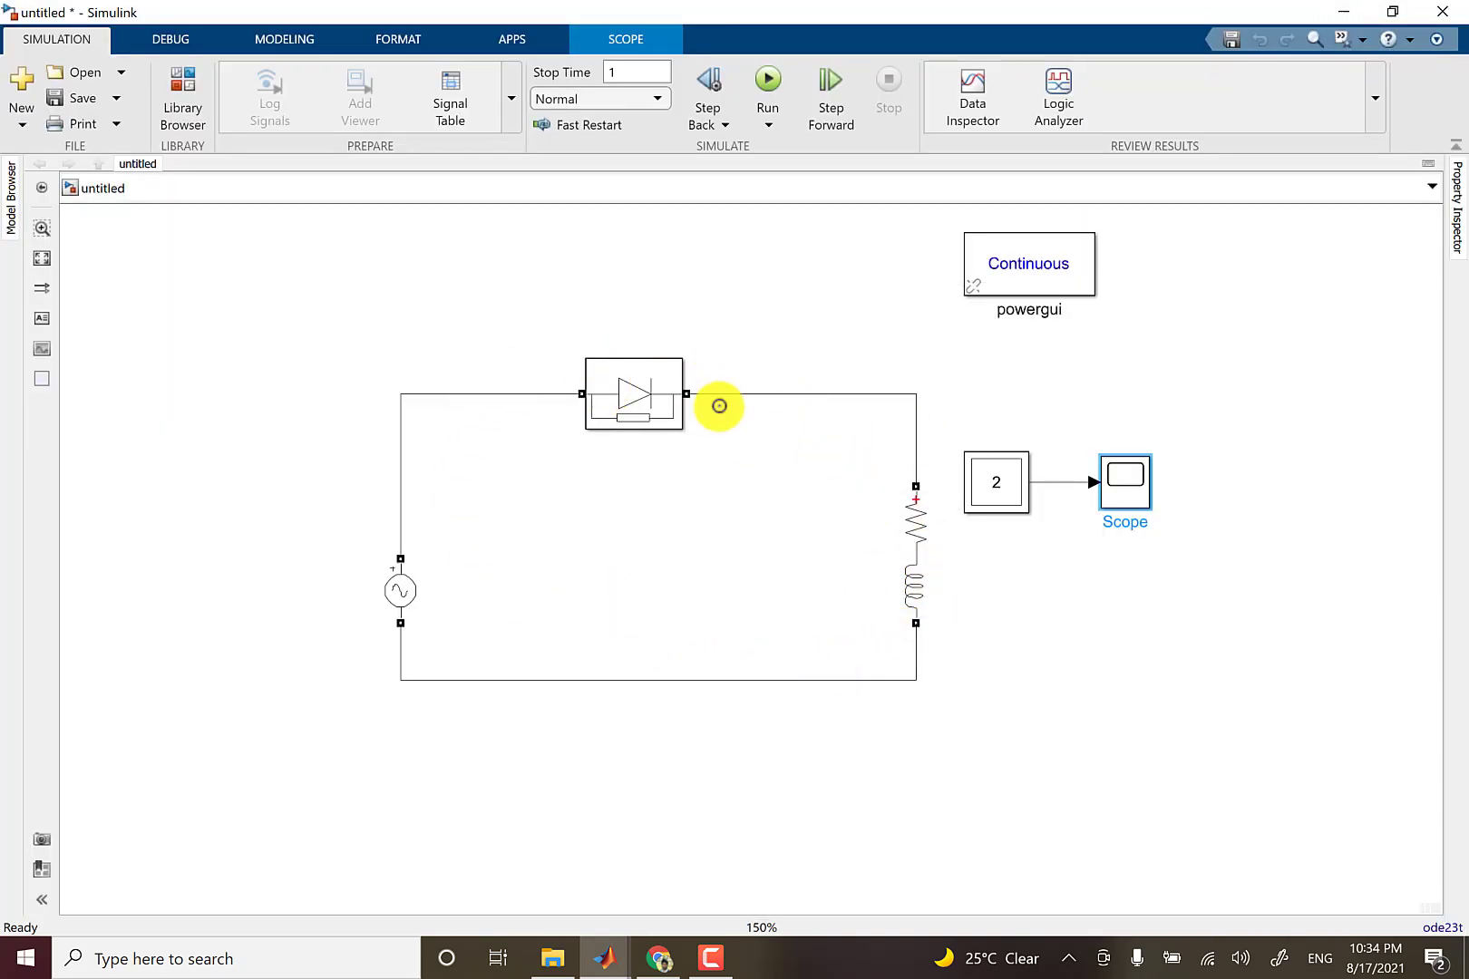
Set the RL branch's inductance to 500e-6 H.
left_click(917, 573)
double_click(917, 574)
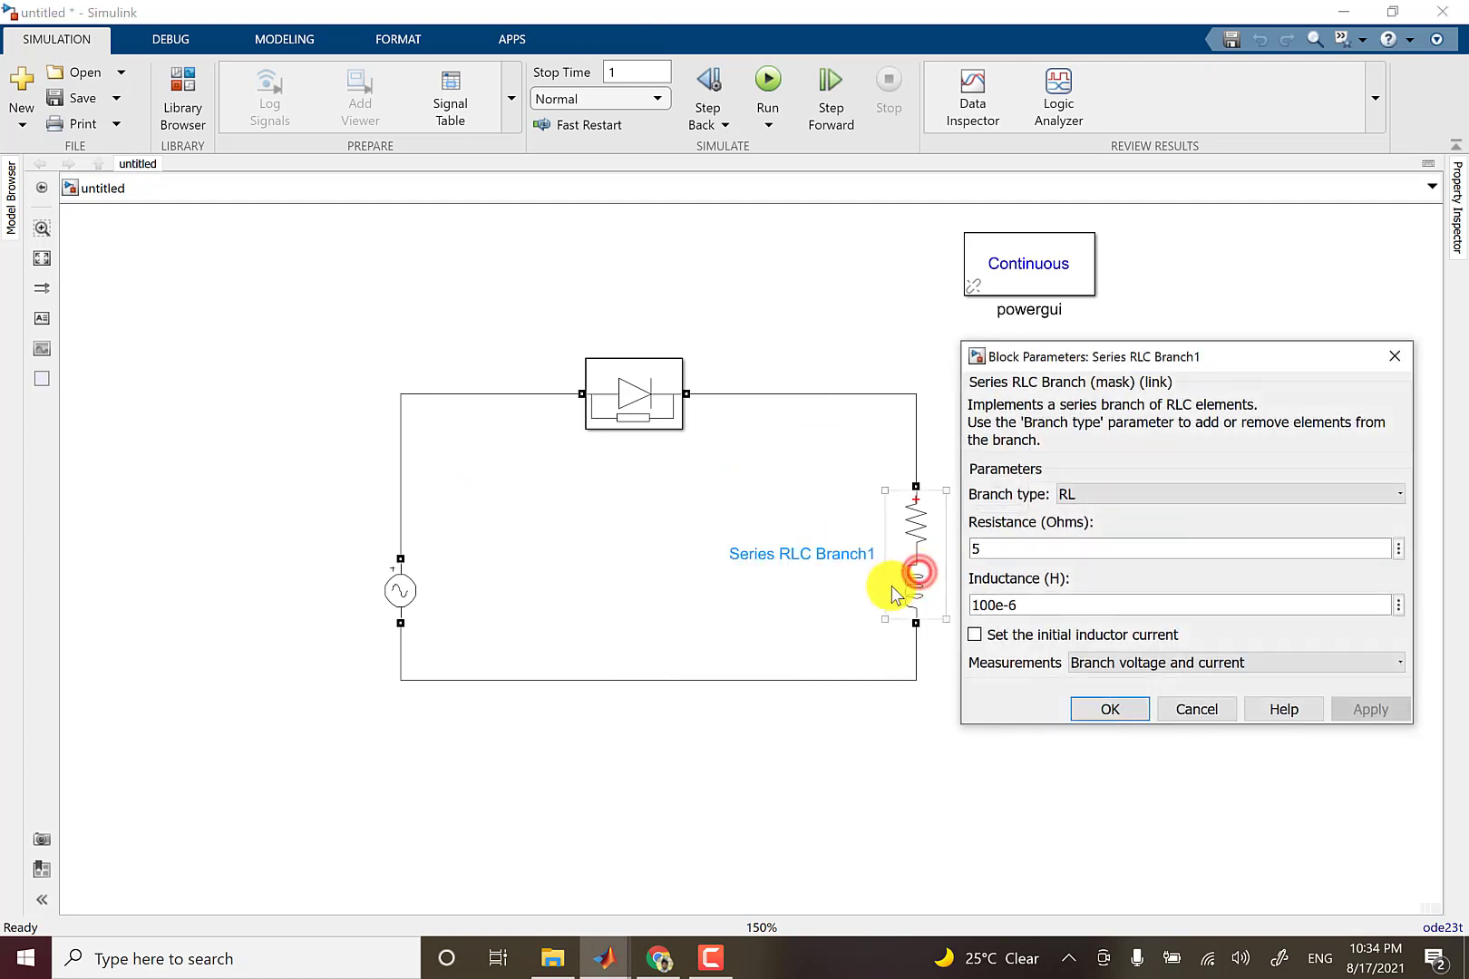
left_click(976, 606)
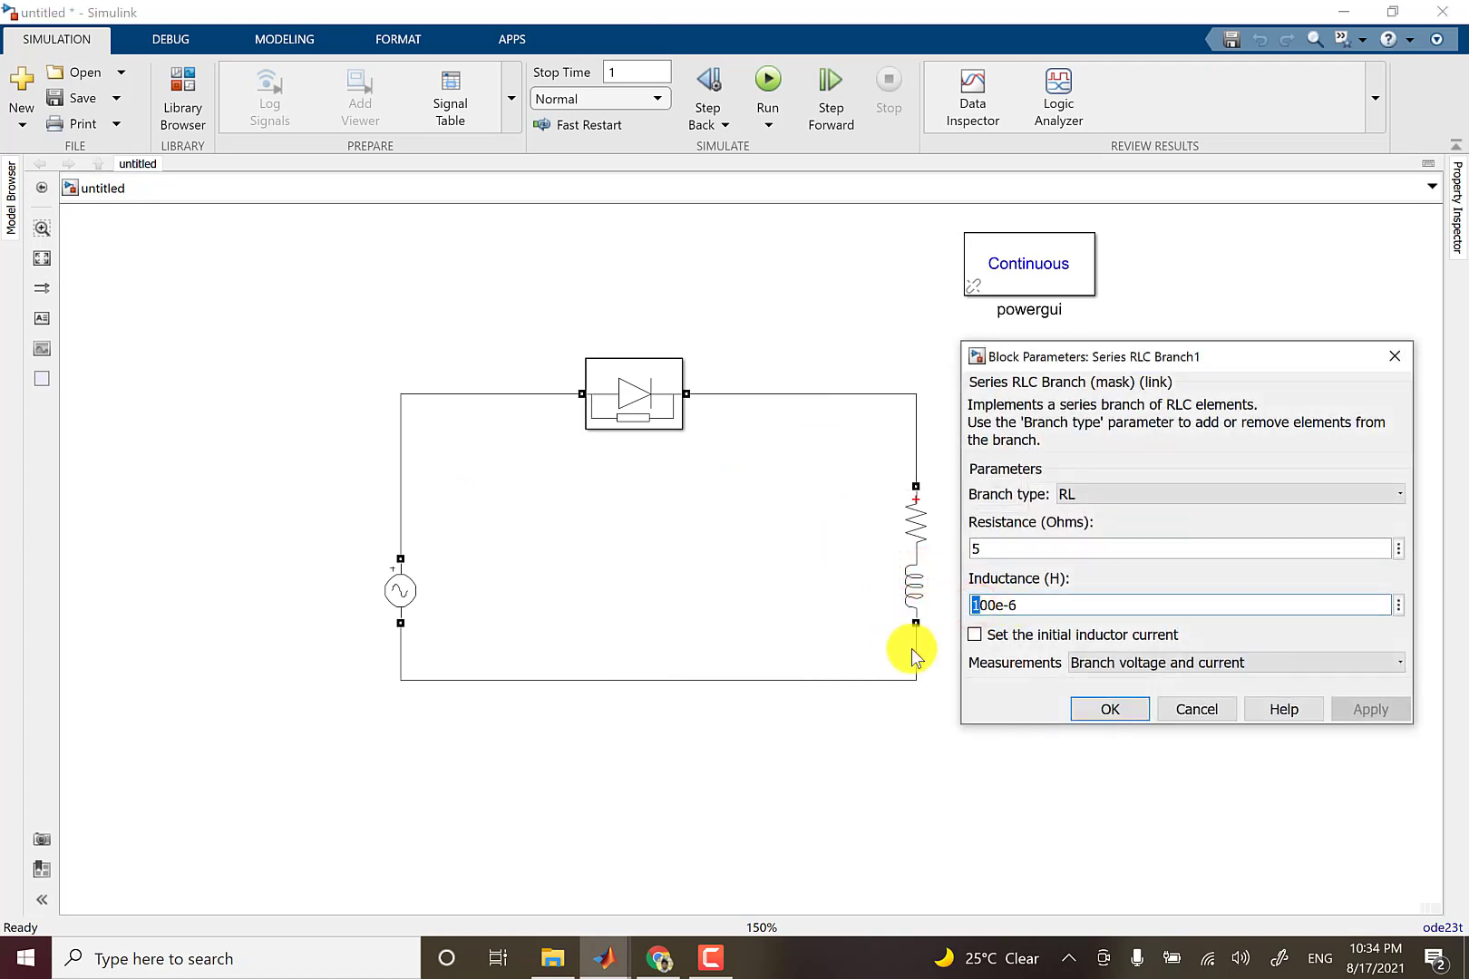
type("5")
left_click(1102, 708)
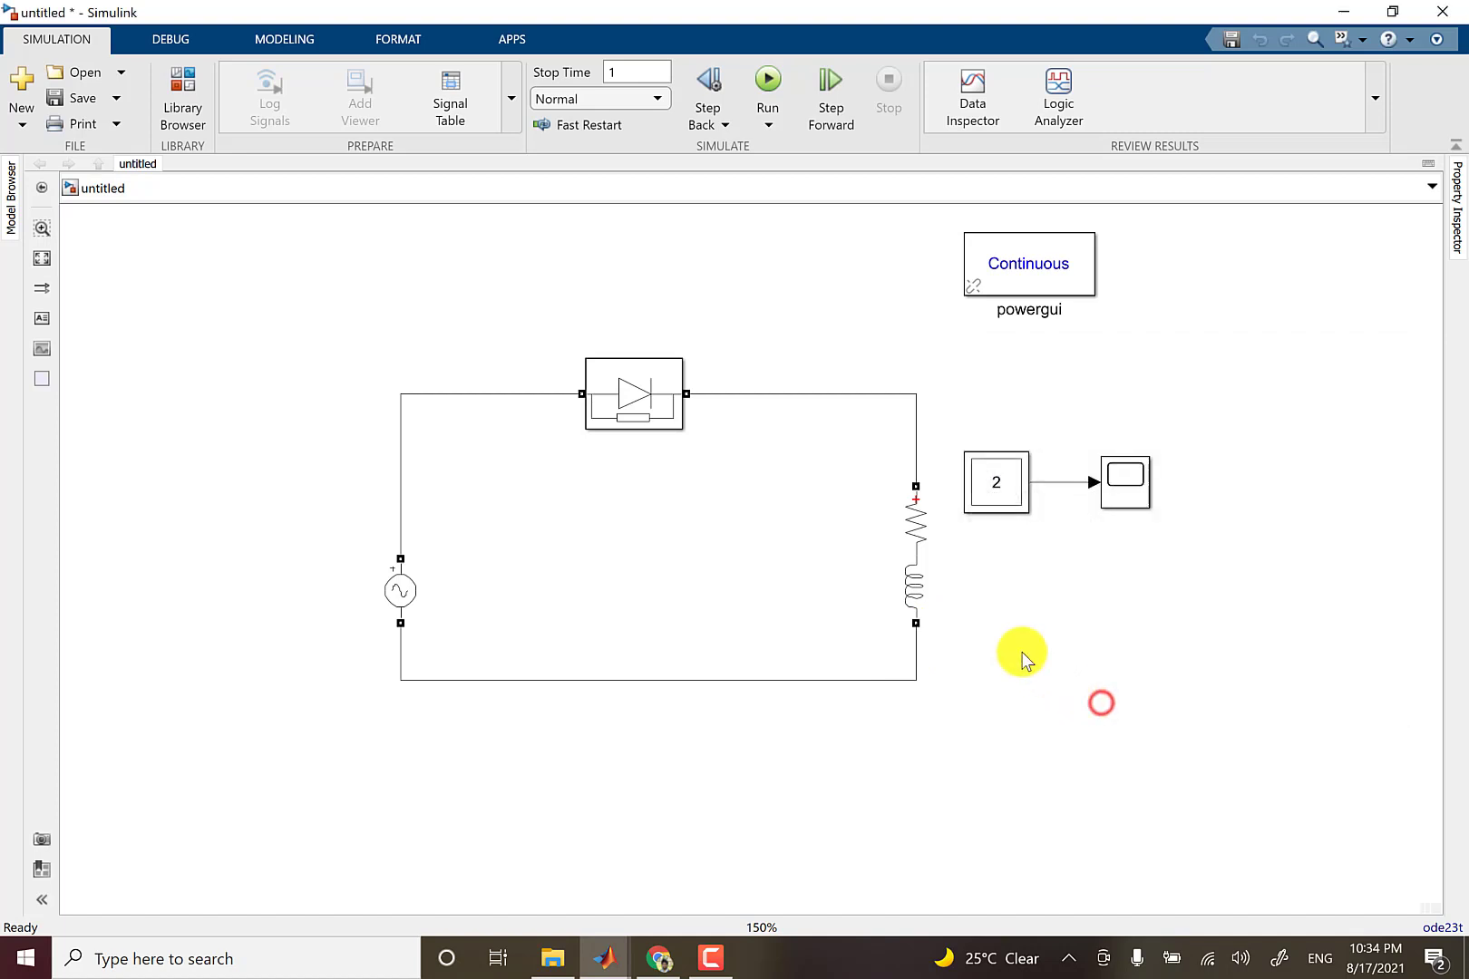
Rerun the simulation, examine the Scope waveforms around the current zero crossing near 0.39 s, restore the full view and close the Scope.
left_click(567, 276)
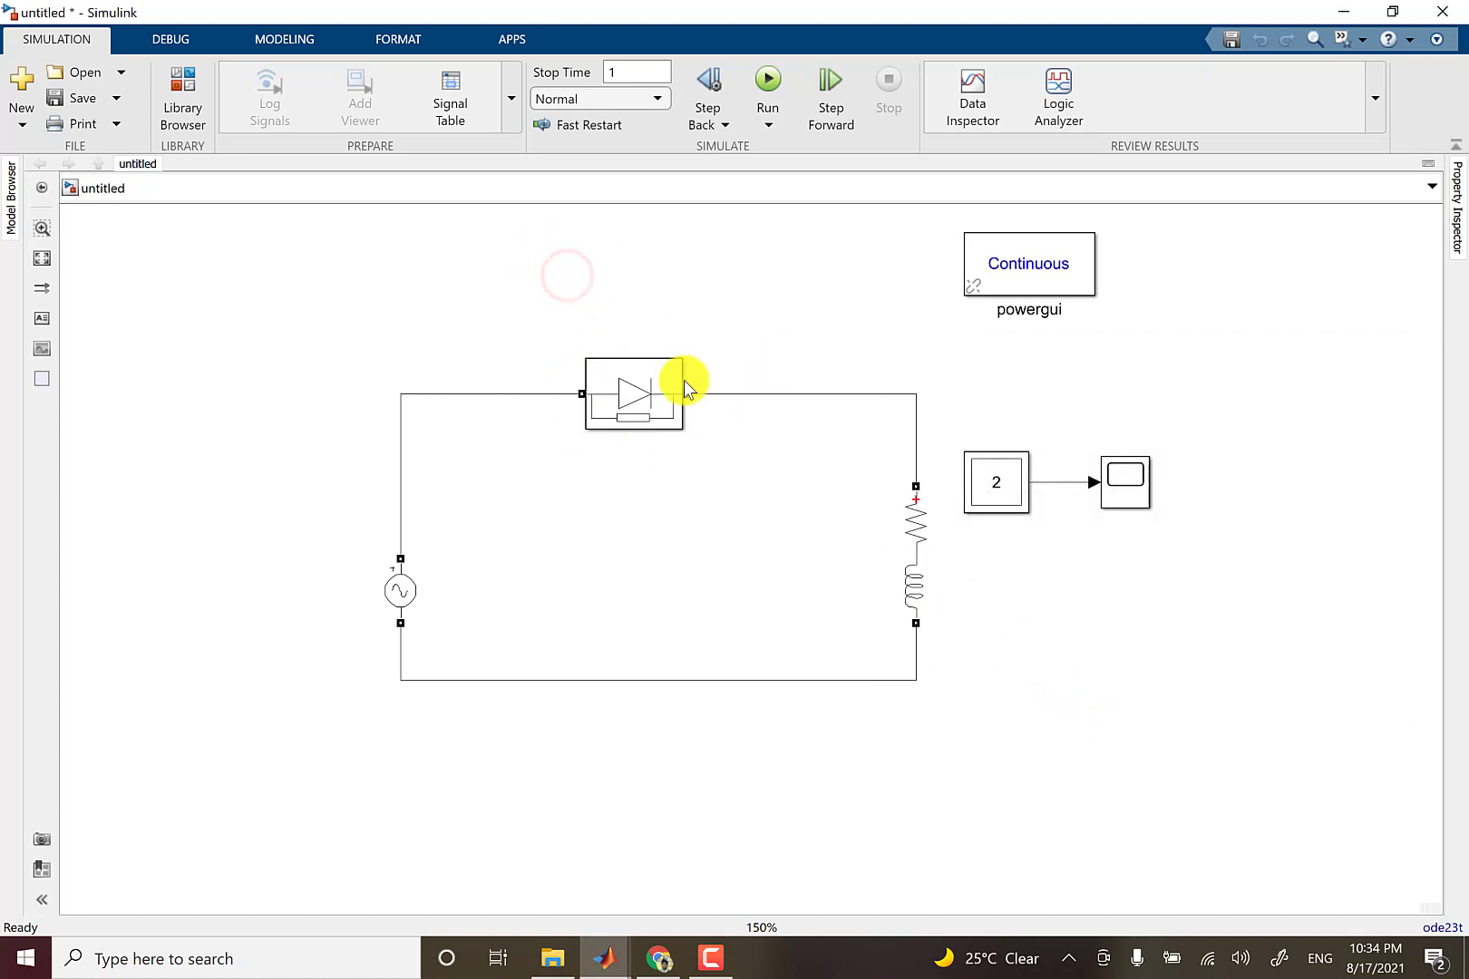
left_click(783, 92)
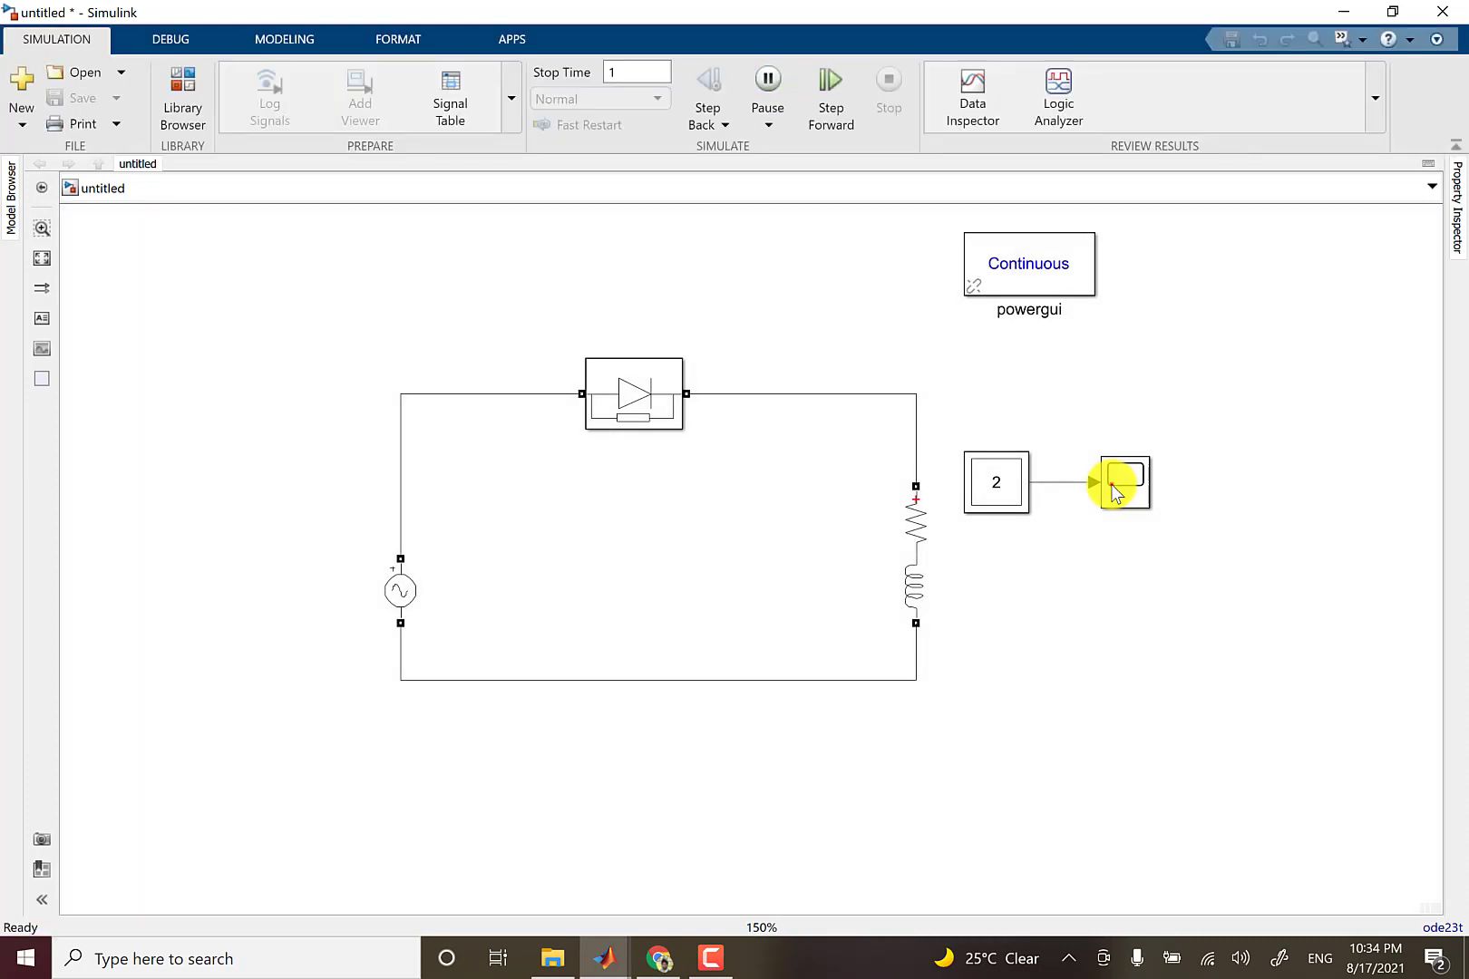
double_click(1115, 494)
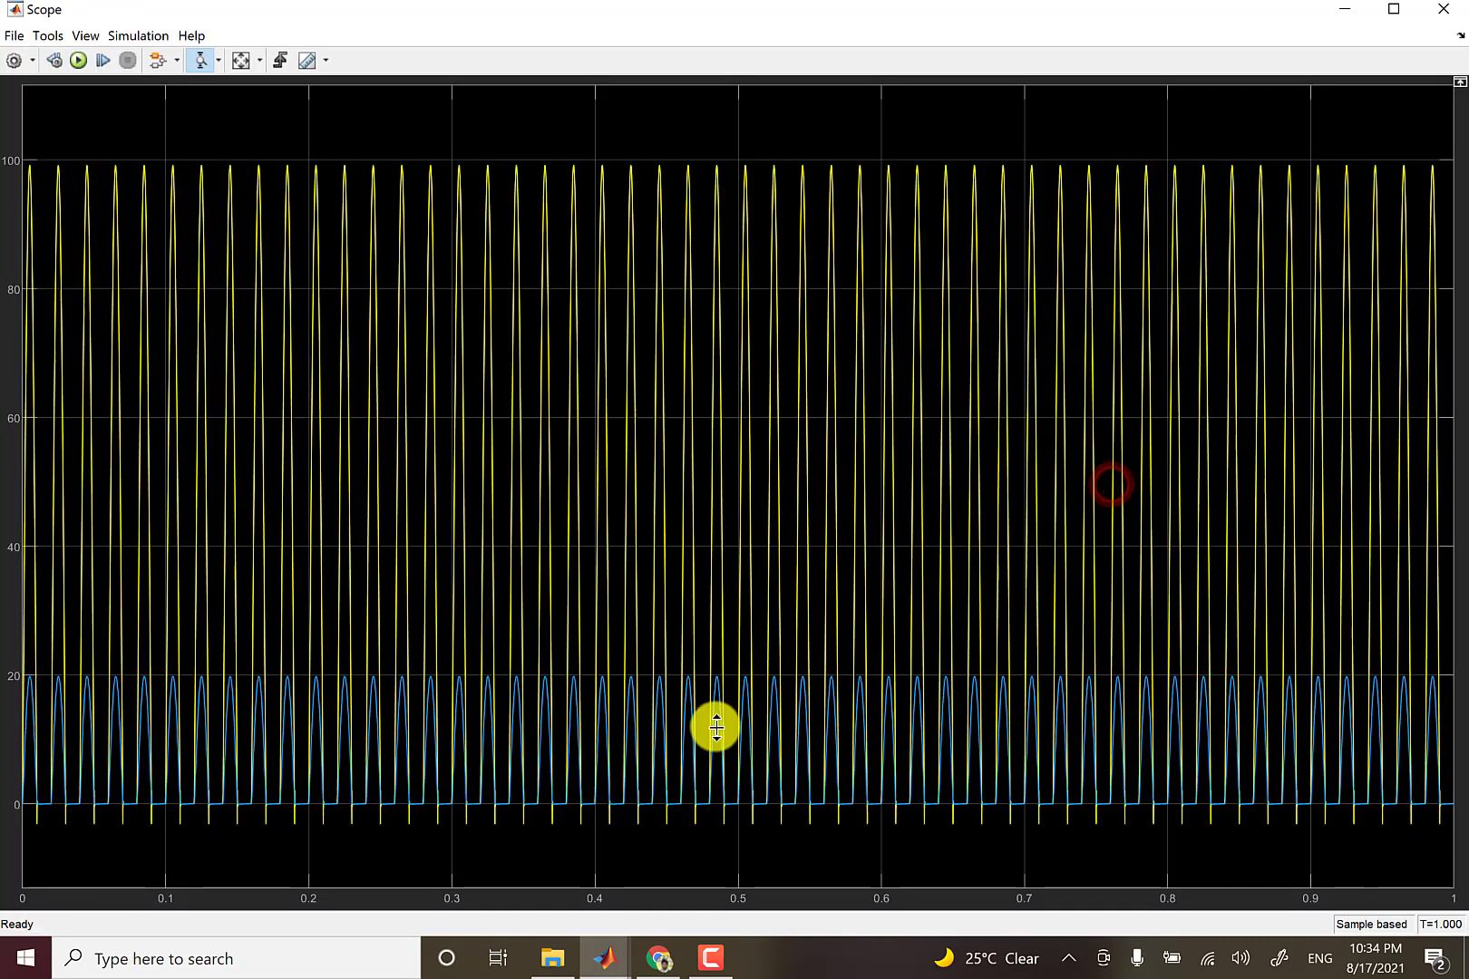
left_click(216, 59)
left_click(202, 115)
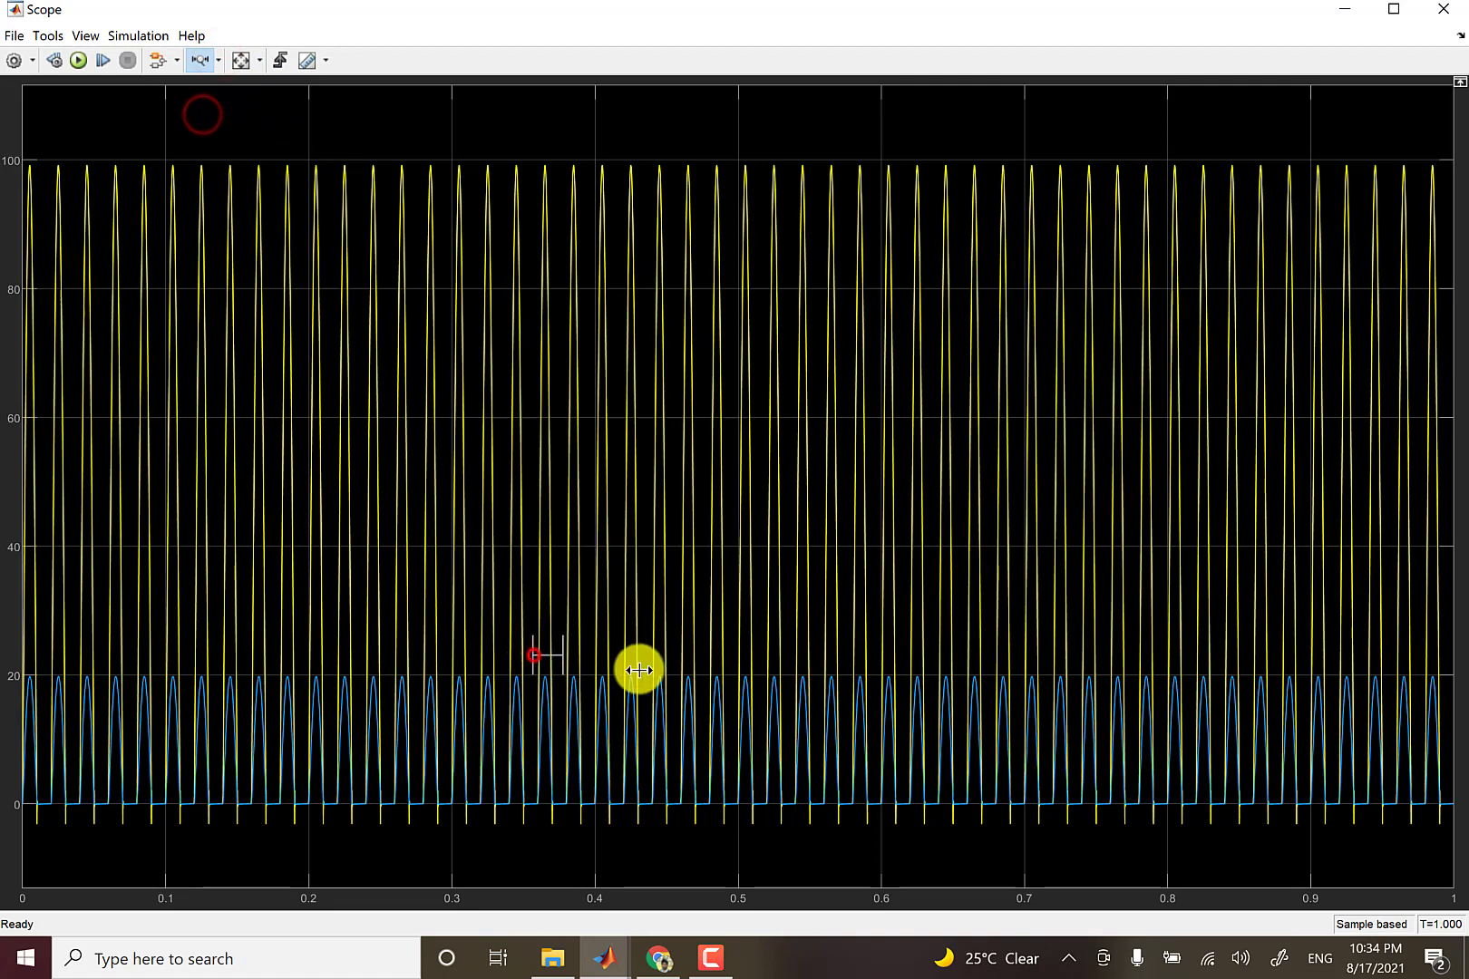
left_click_drag(638, 670, 633, 671)
left_click_drag(590, 817, 691, 835)
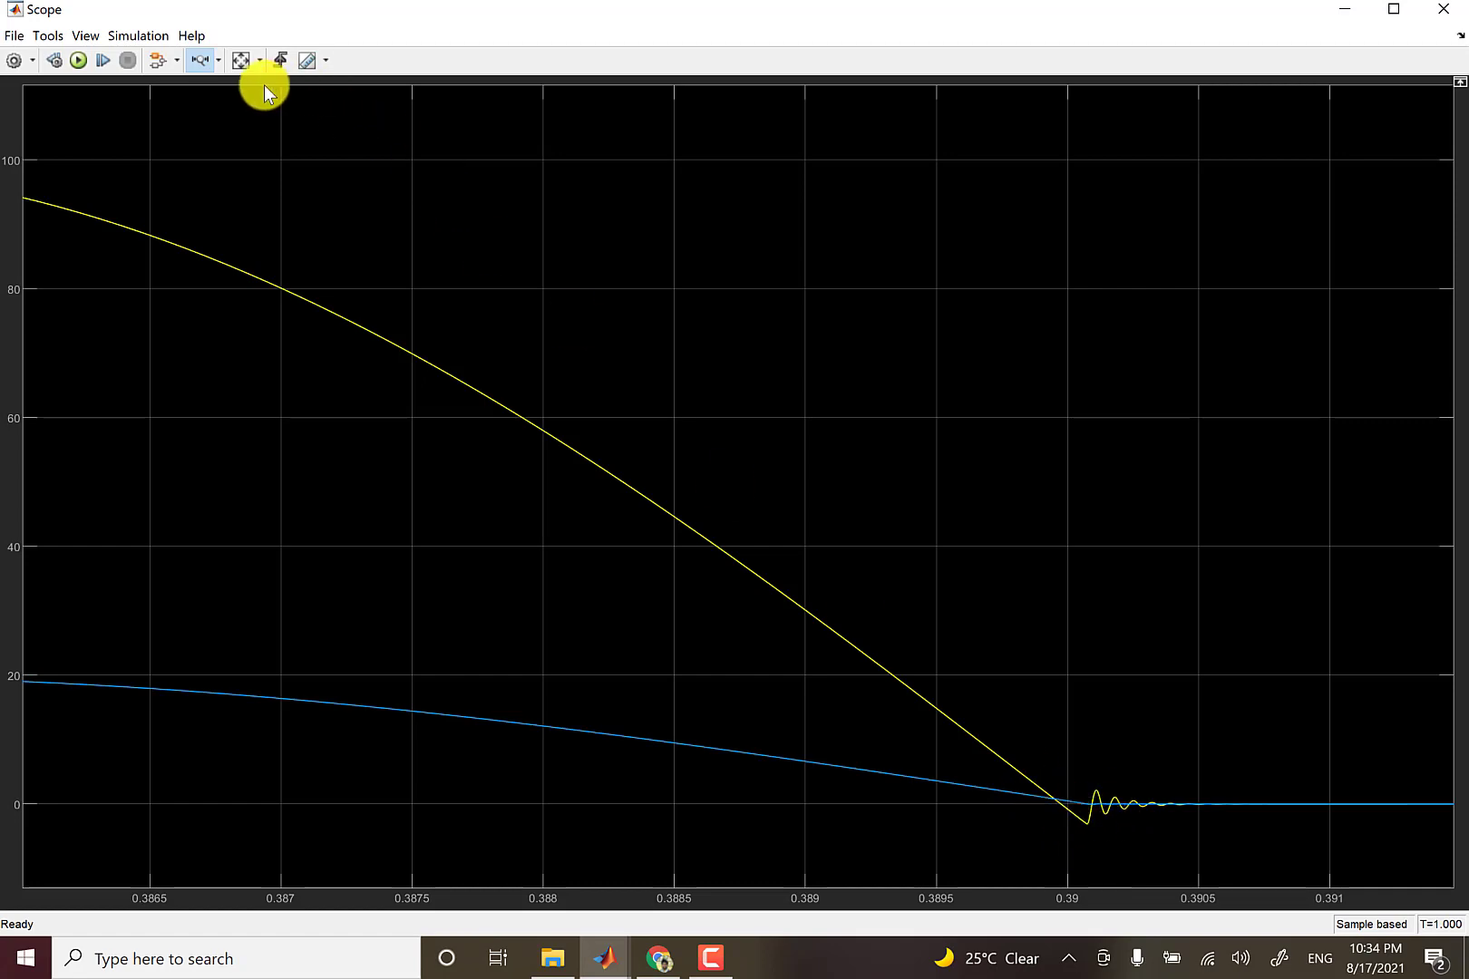
left_click(239, 60)
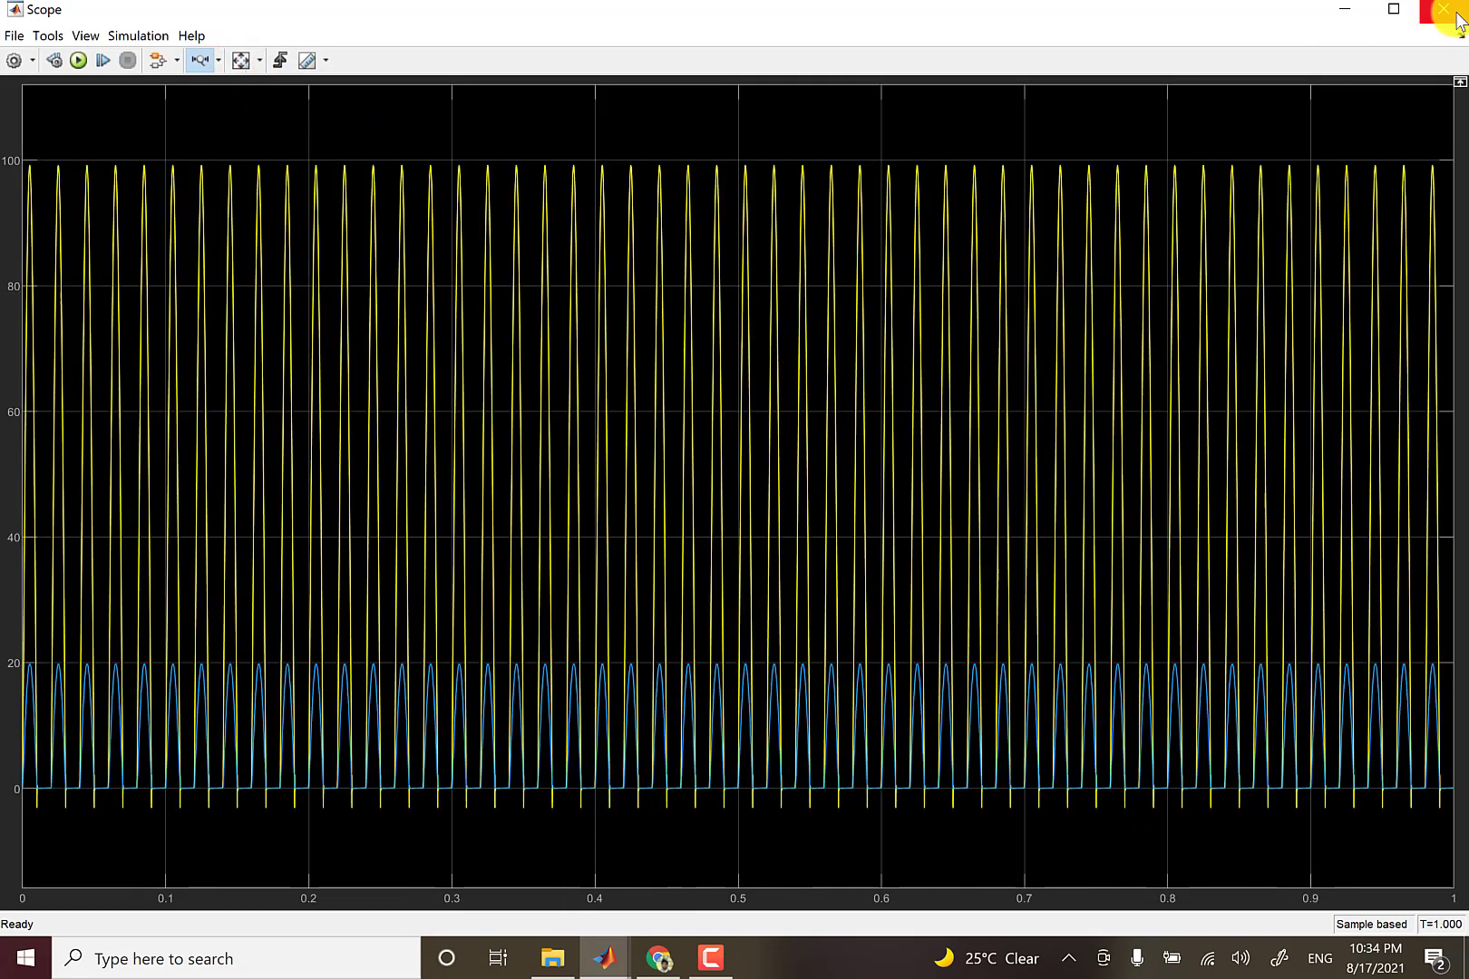
left_click(1443, 9)
left_click(831, 329)
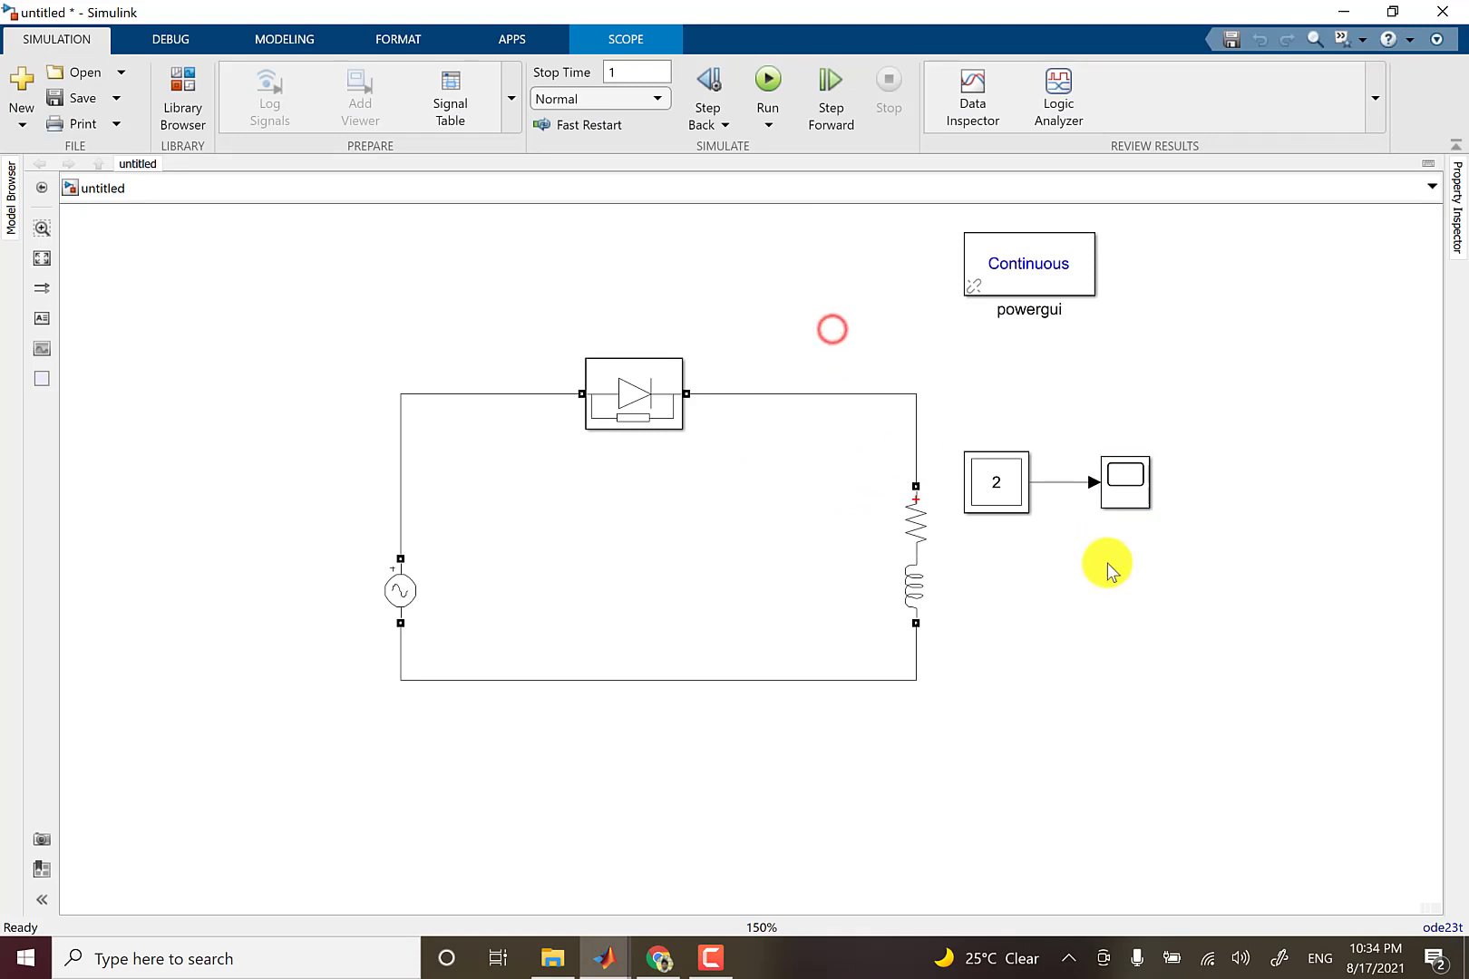
Remove the current Ib of Series RLC Branch1 from the Multimeter's selected measurements.
double_click(1005, 489)
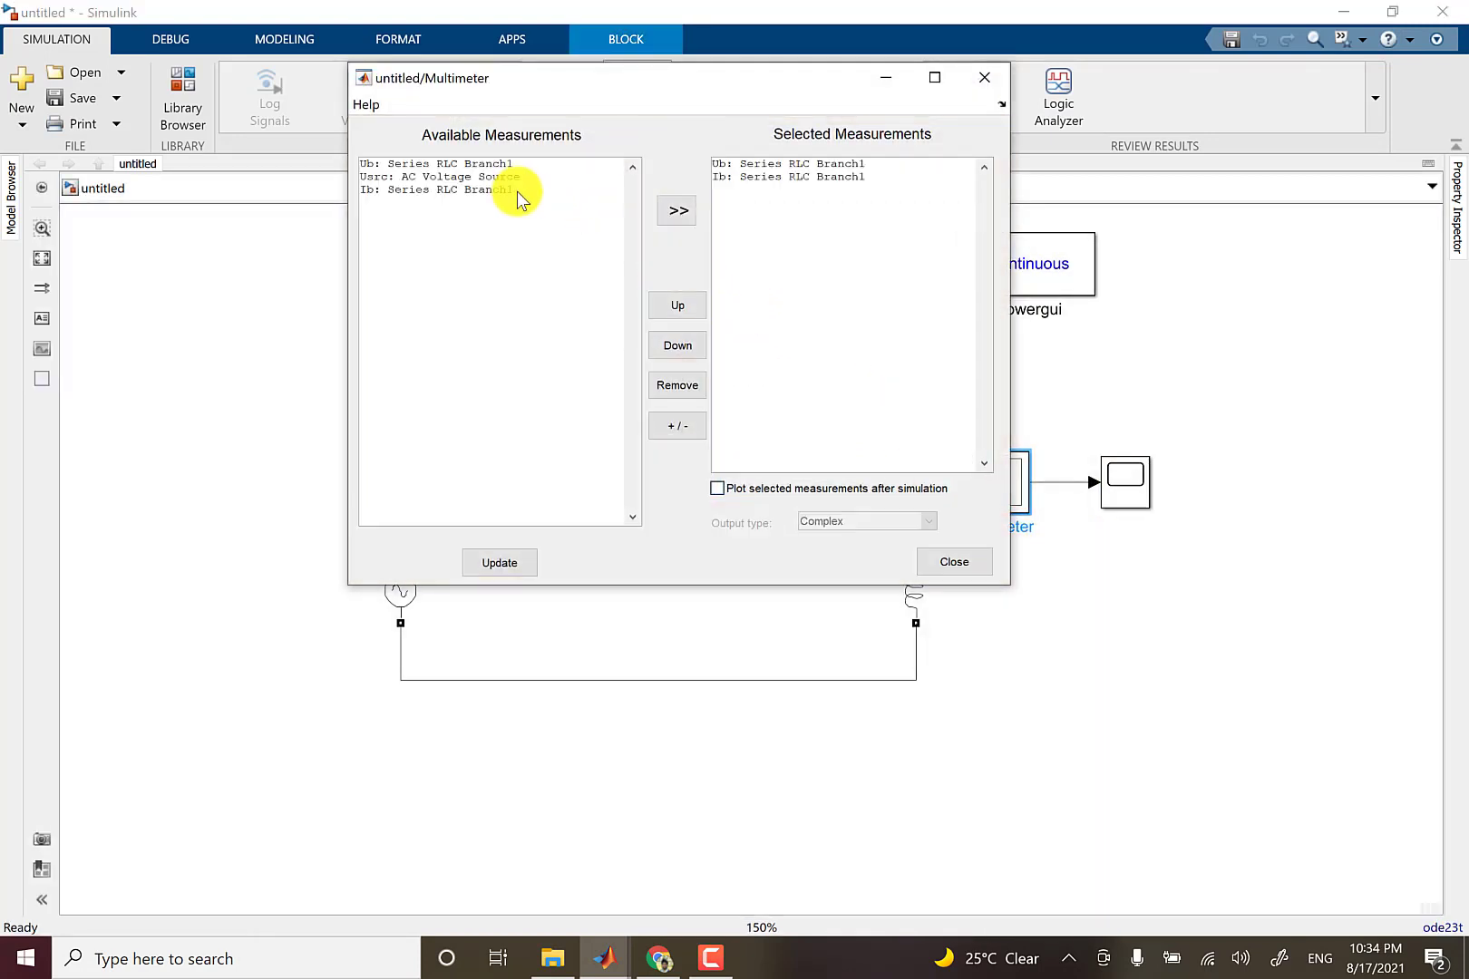
left_click(743, 177)
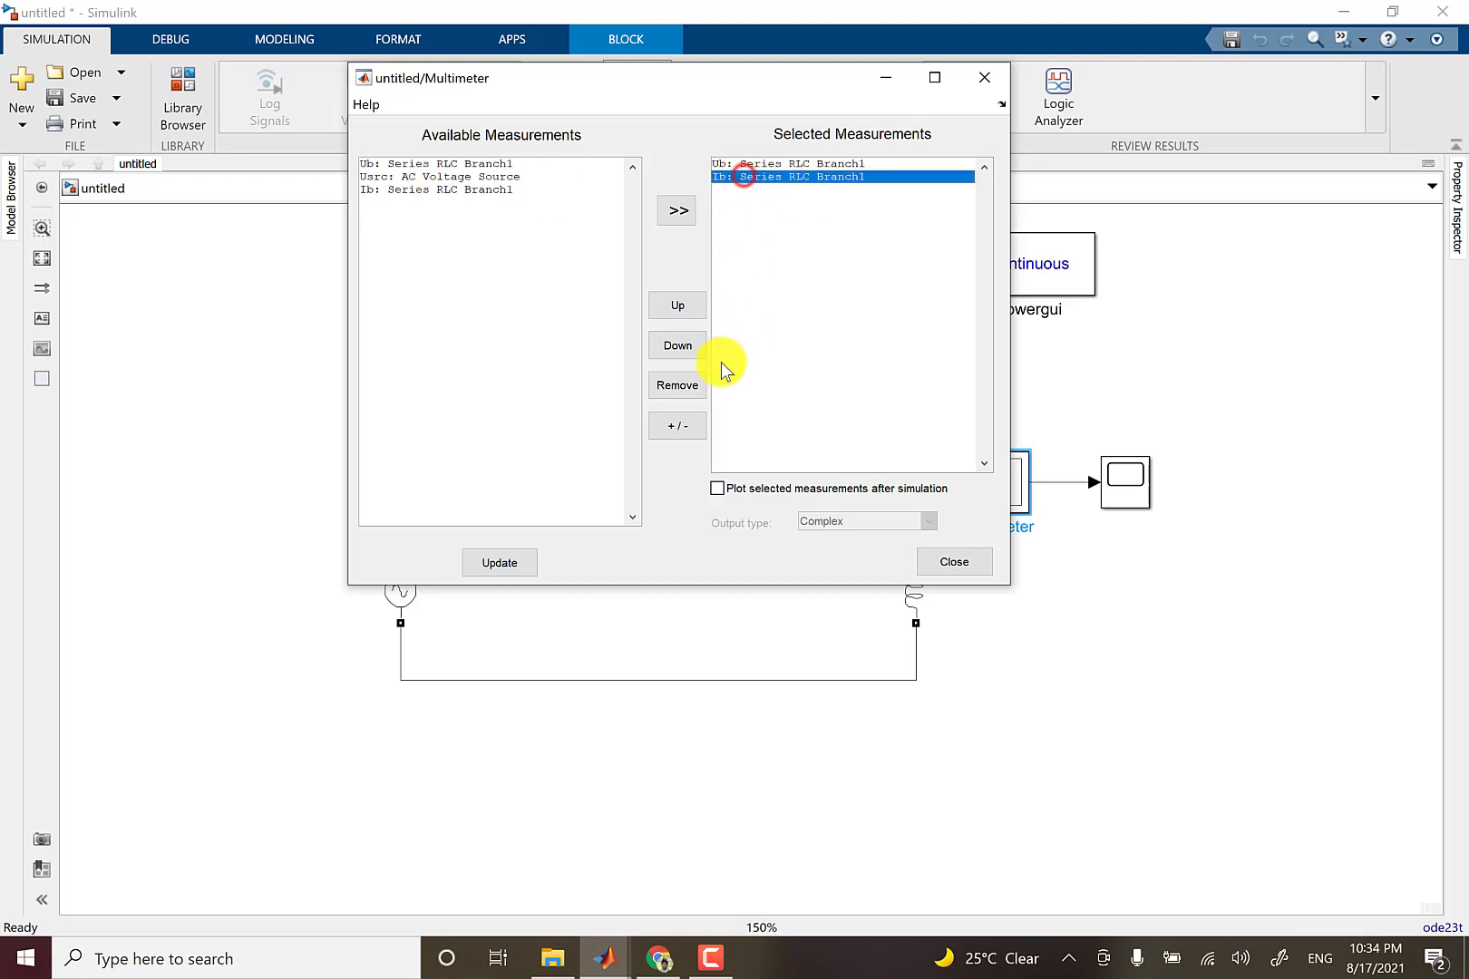
left_click(683, 386)
left_click(961, 564)
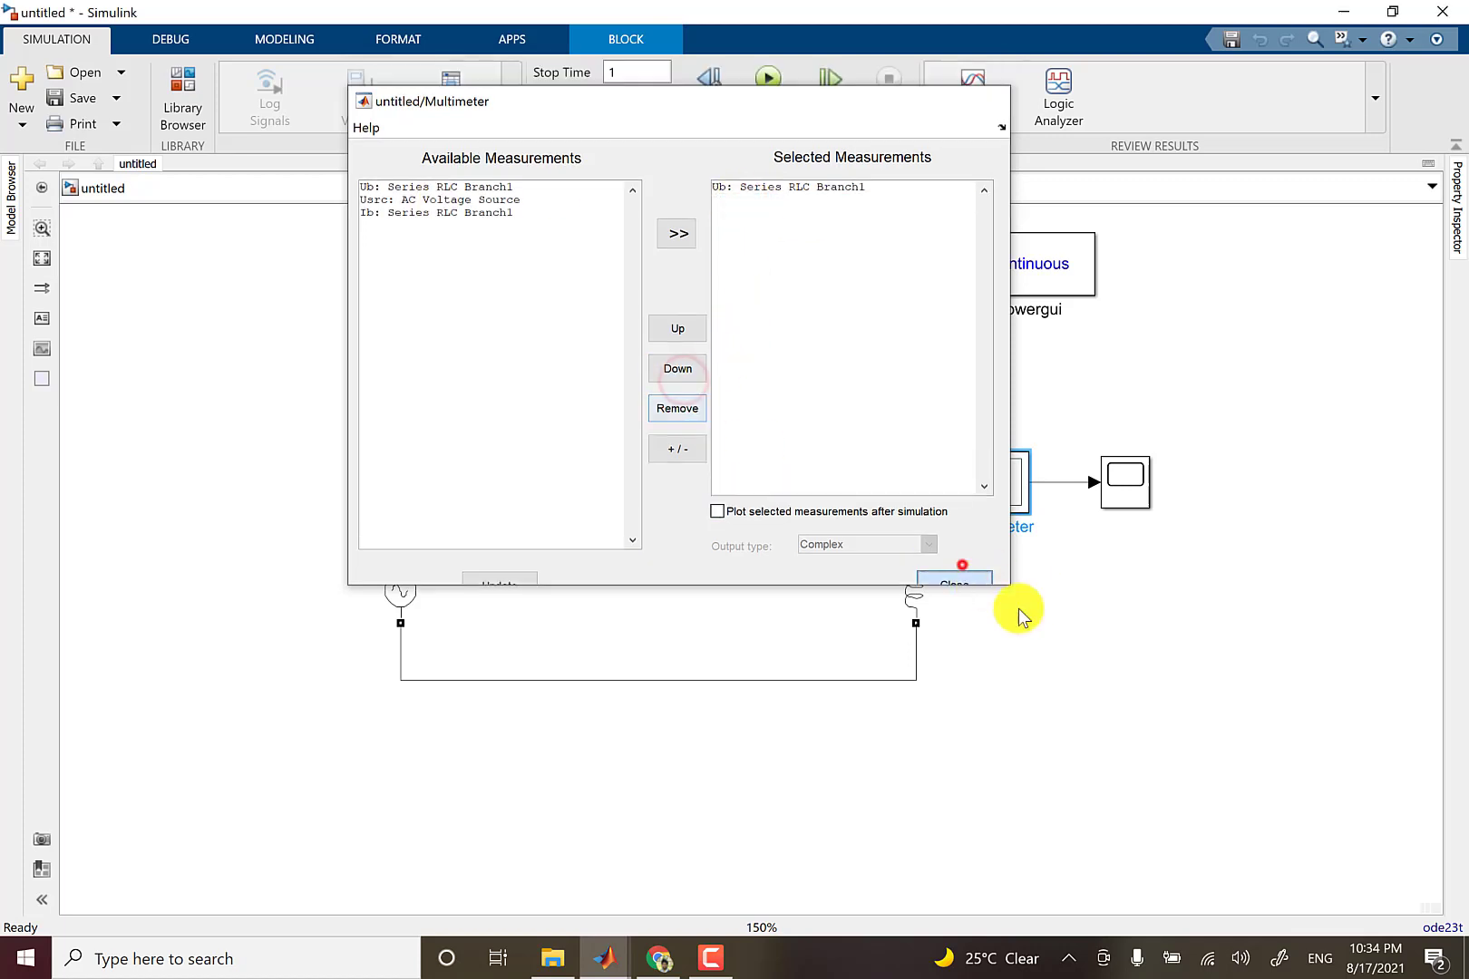
Set the RL branch's inductance to 100e-6 H.
left_click(913, 594)
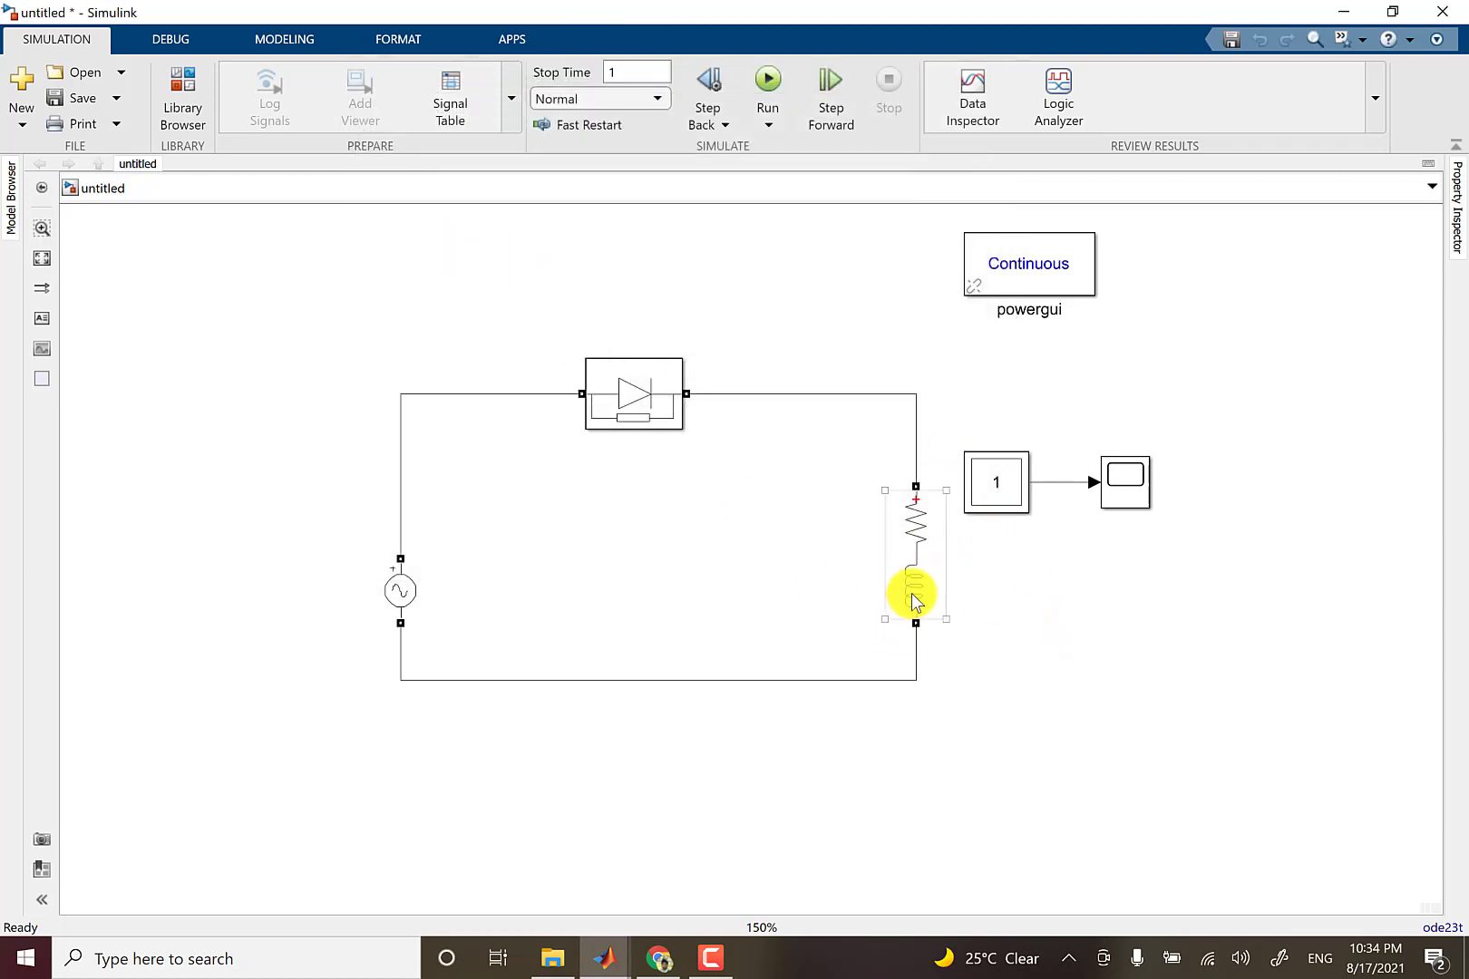
double_click(912, 594)
double_click(977, 605)
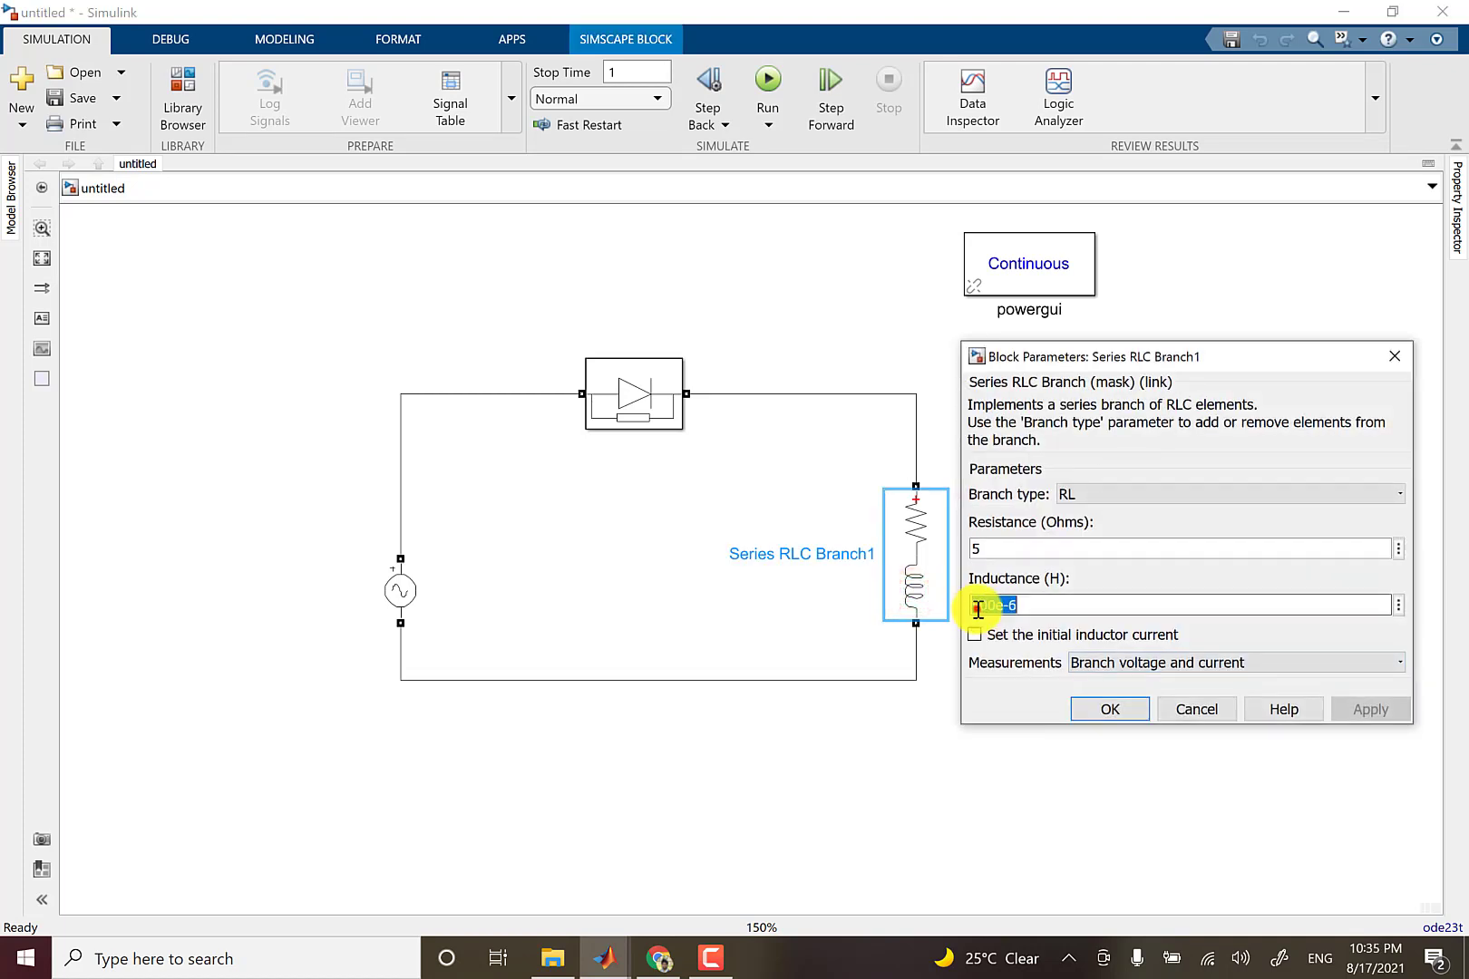
left_click_drag(975, 614, 947, 625)
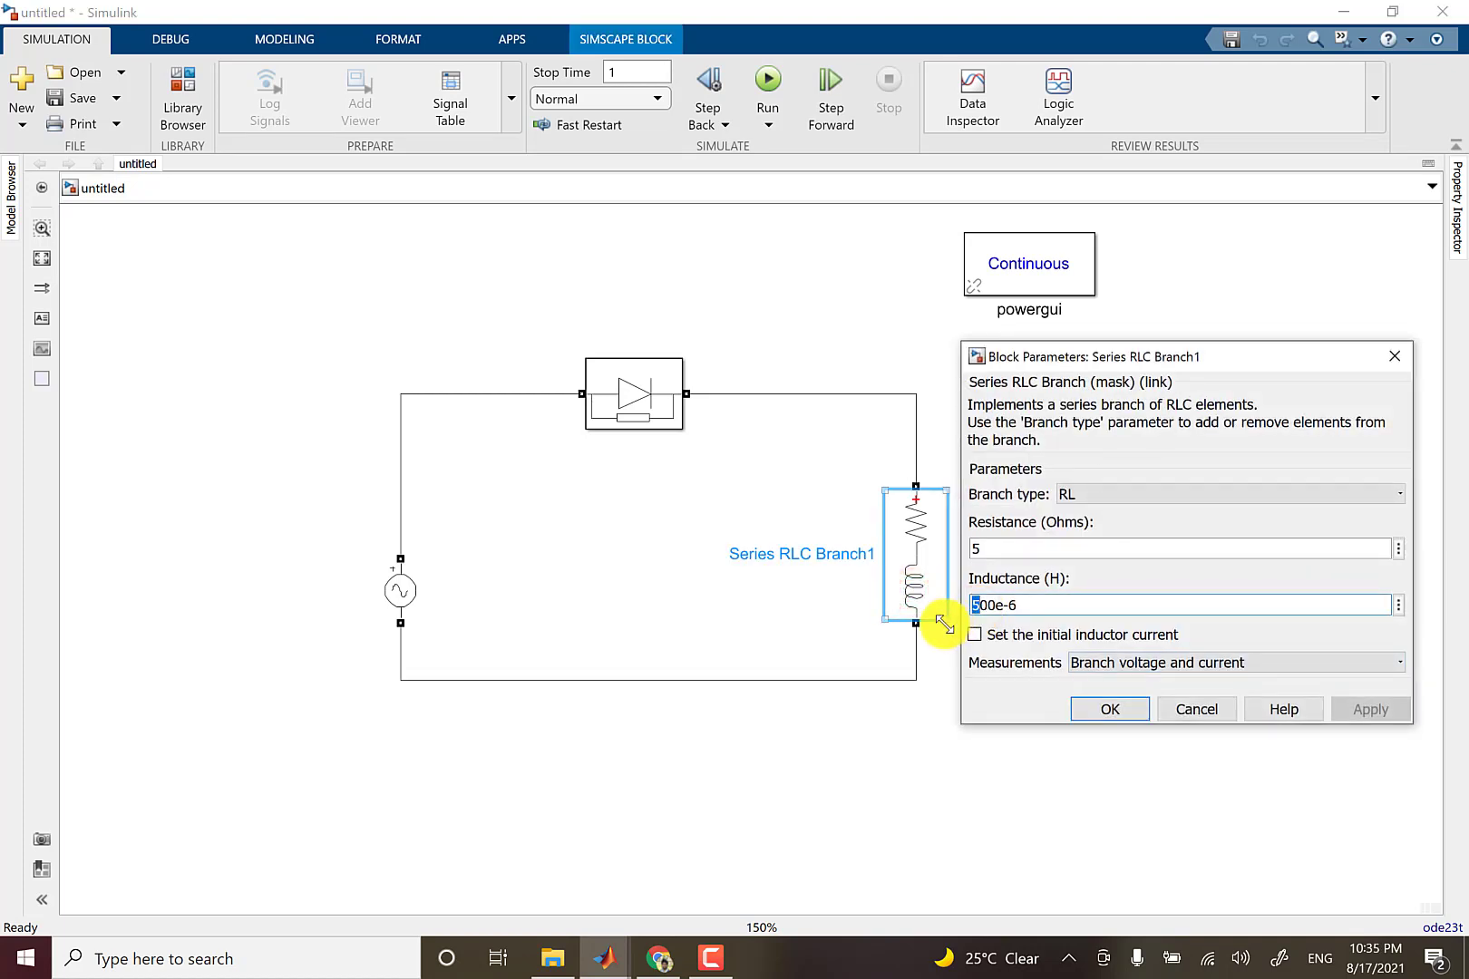
type("1")
left_click(1107, 700)
left_click(1113, 609)
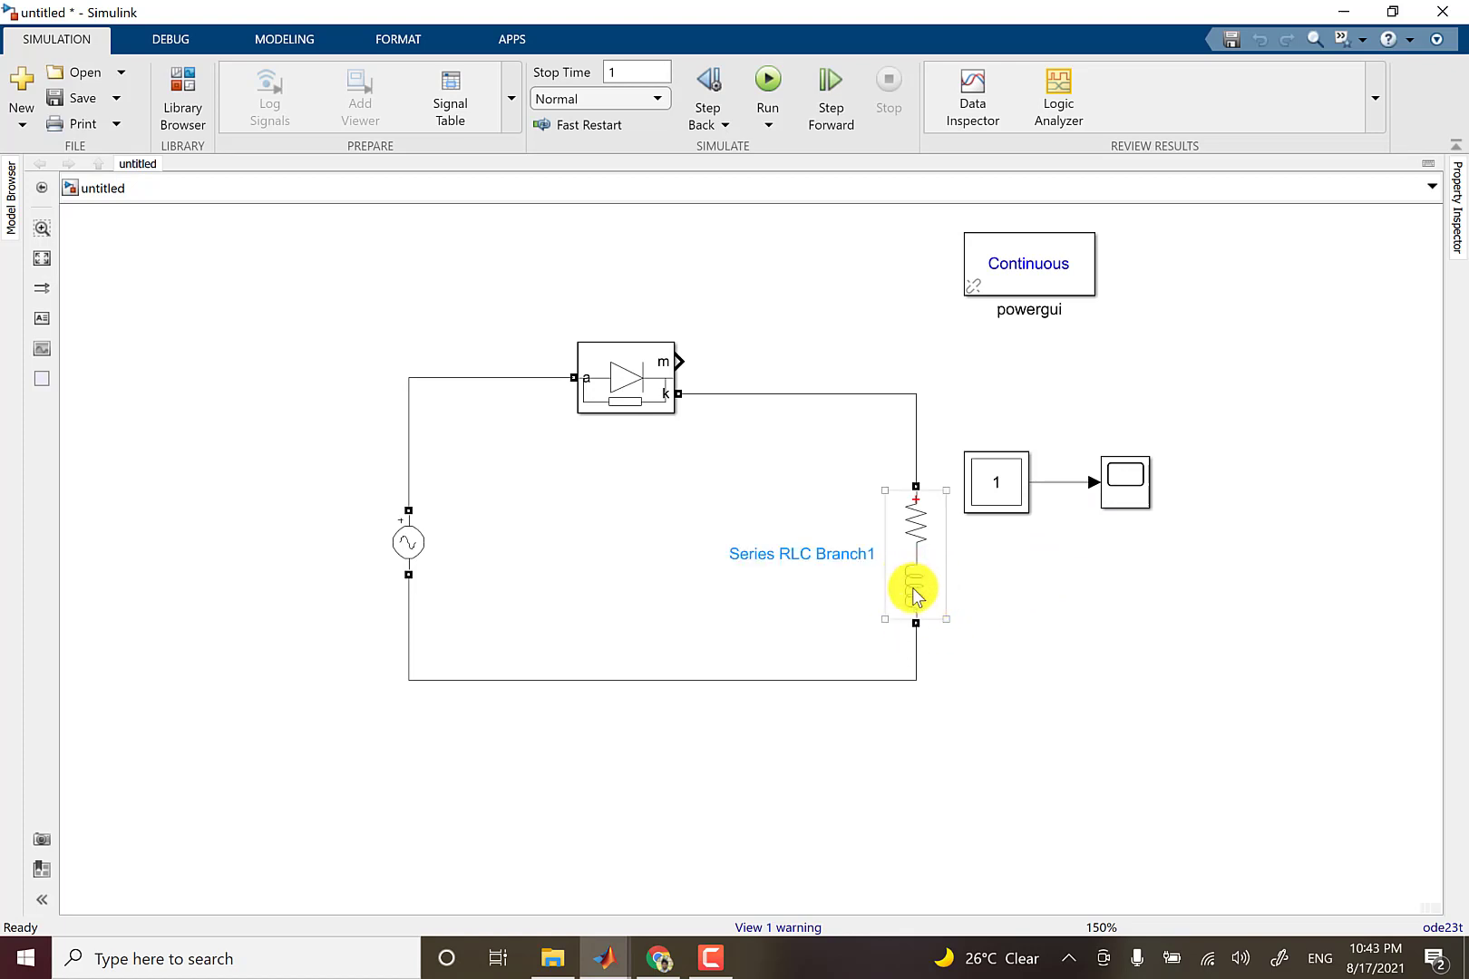
Enable signal logging on the line between the Multimeter and the Scope.
left_click(1097, 492)
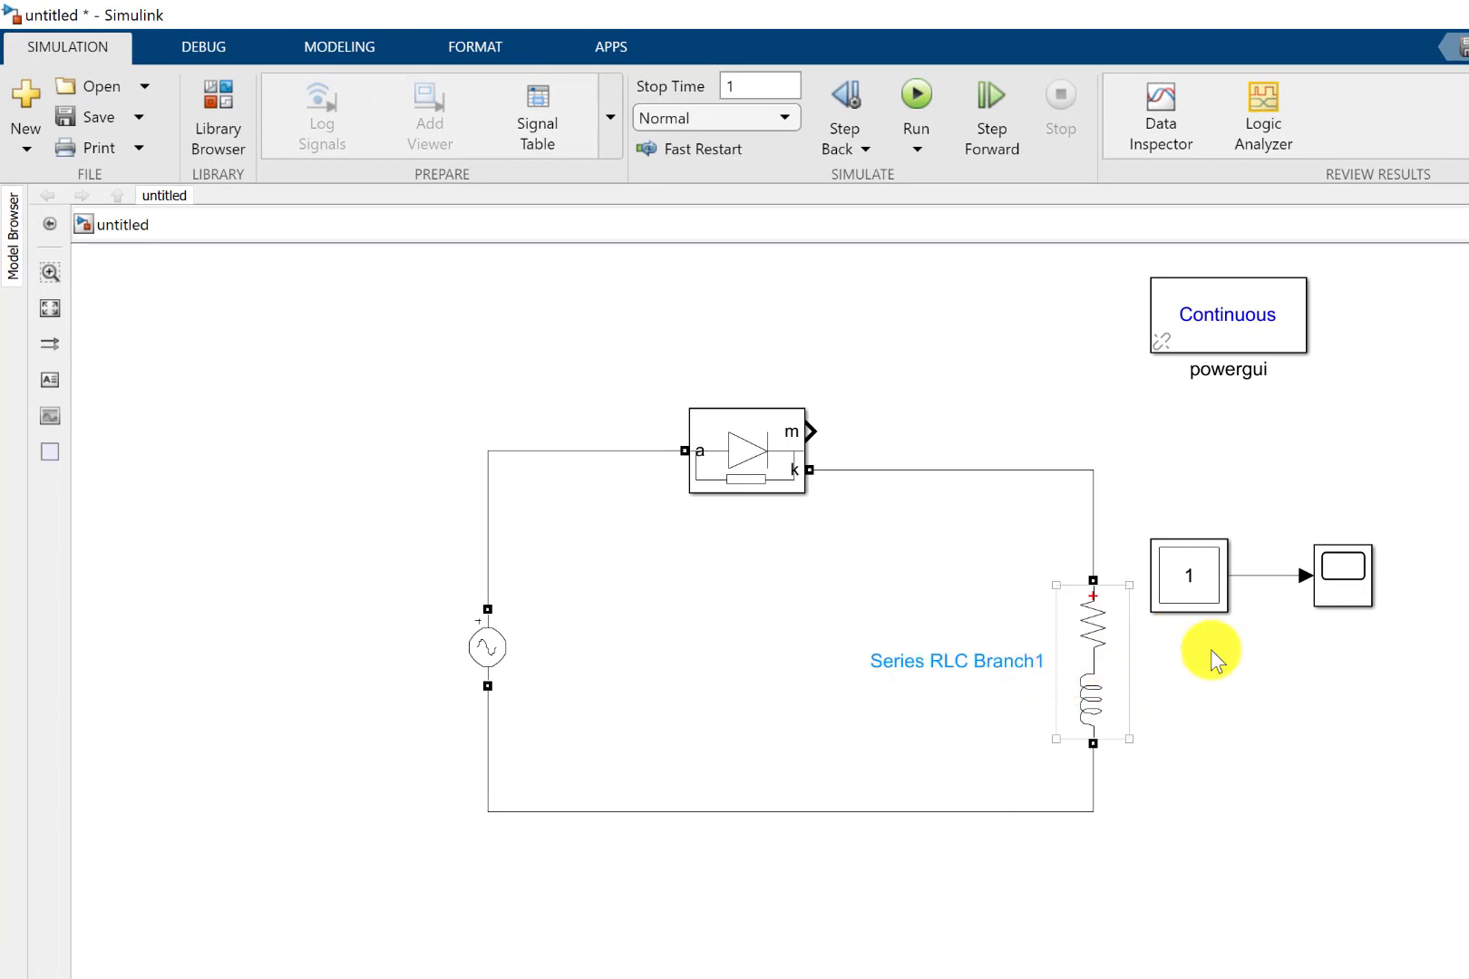
left_click(1313, 709)
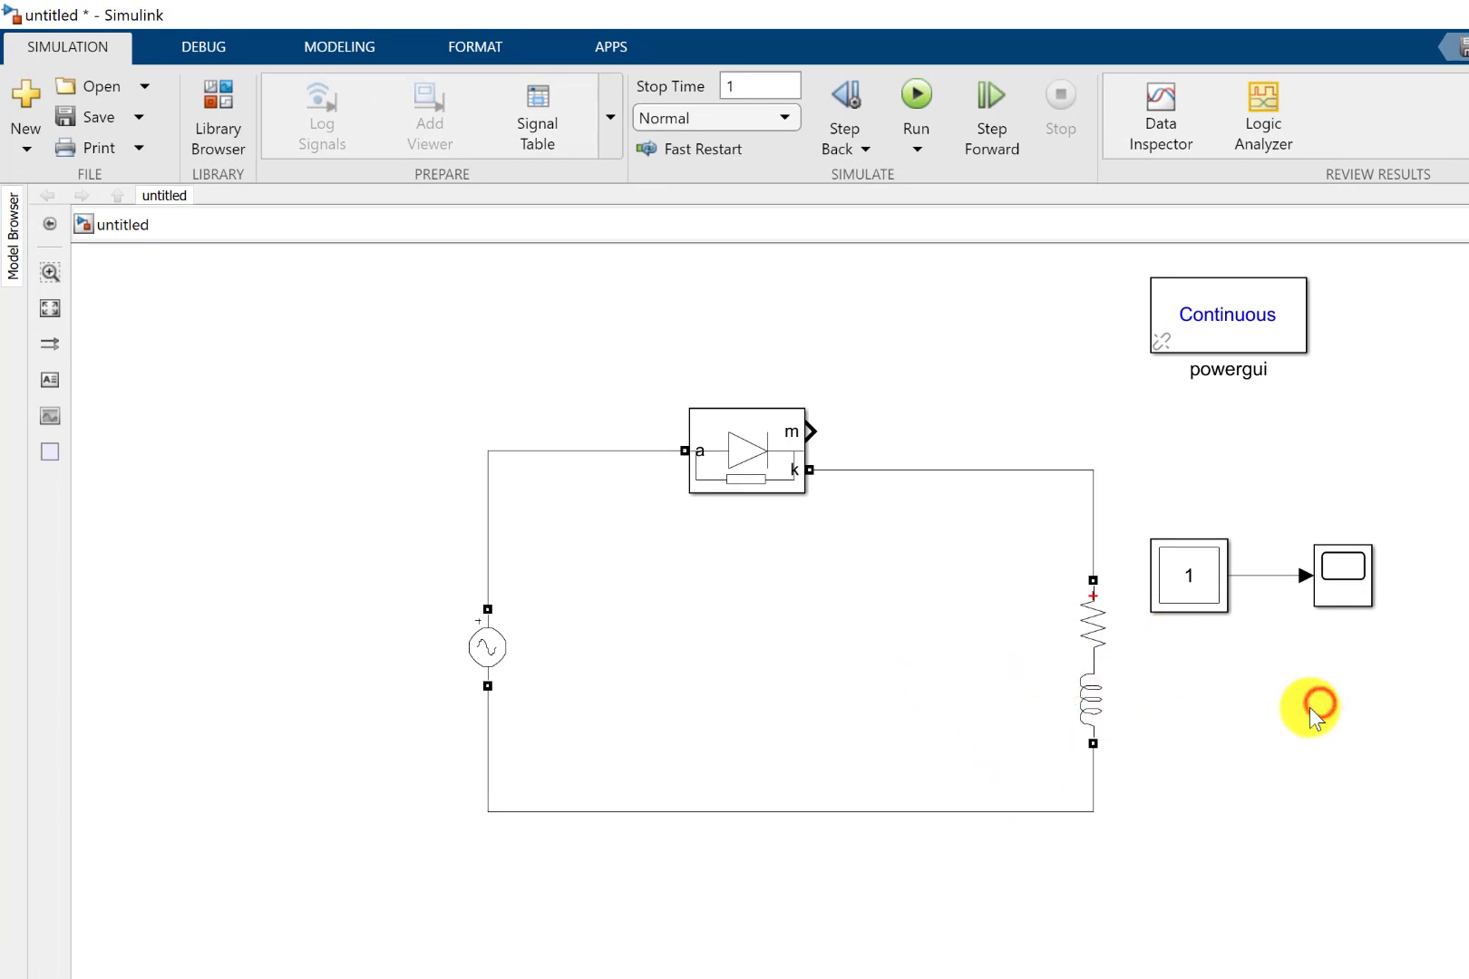
left_click(1249, 573)
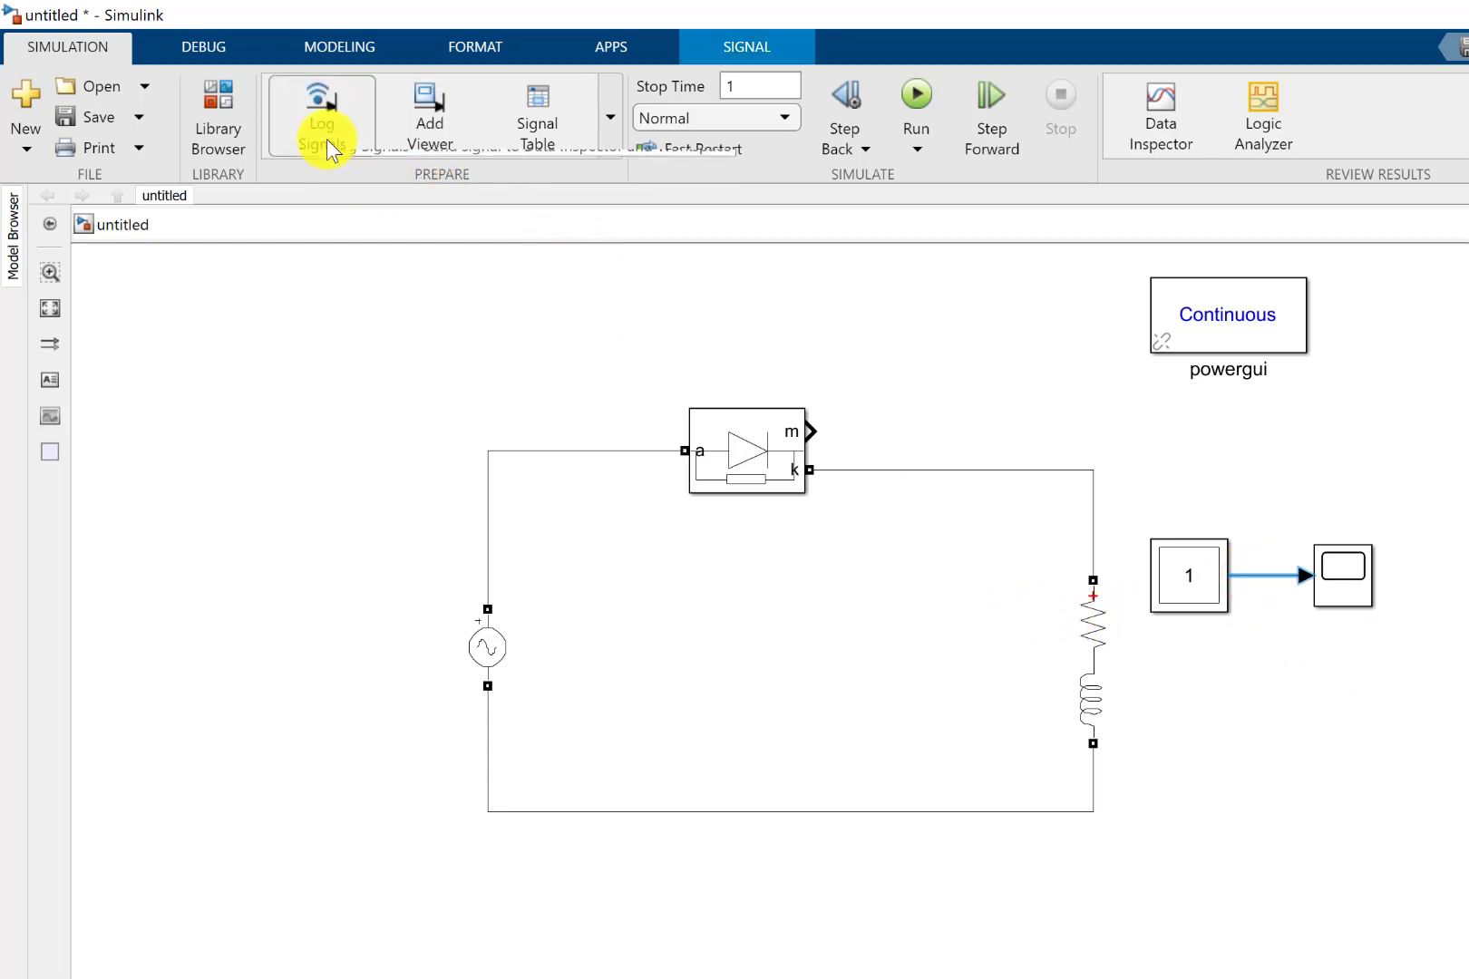
left_click(326, 138)
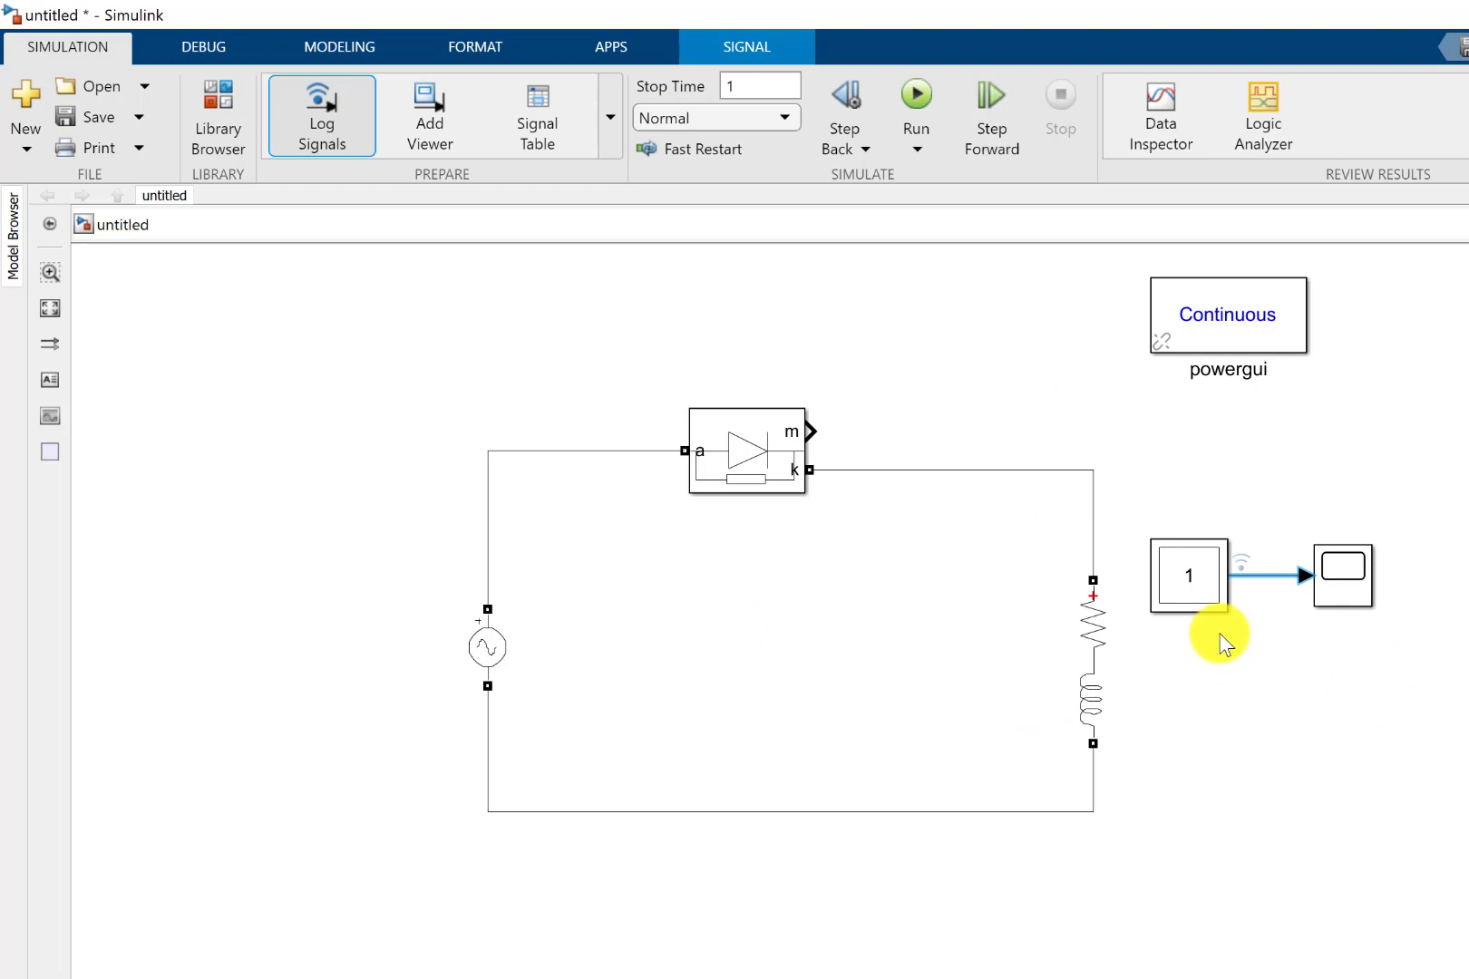
Check the resistance and inductance in Series RLC Branch1's parameters and close them.
double_click(1094, 712)
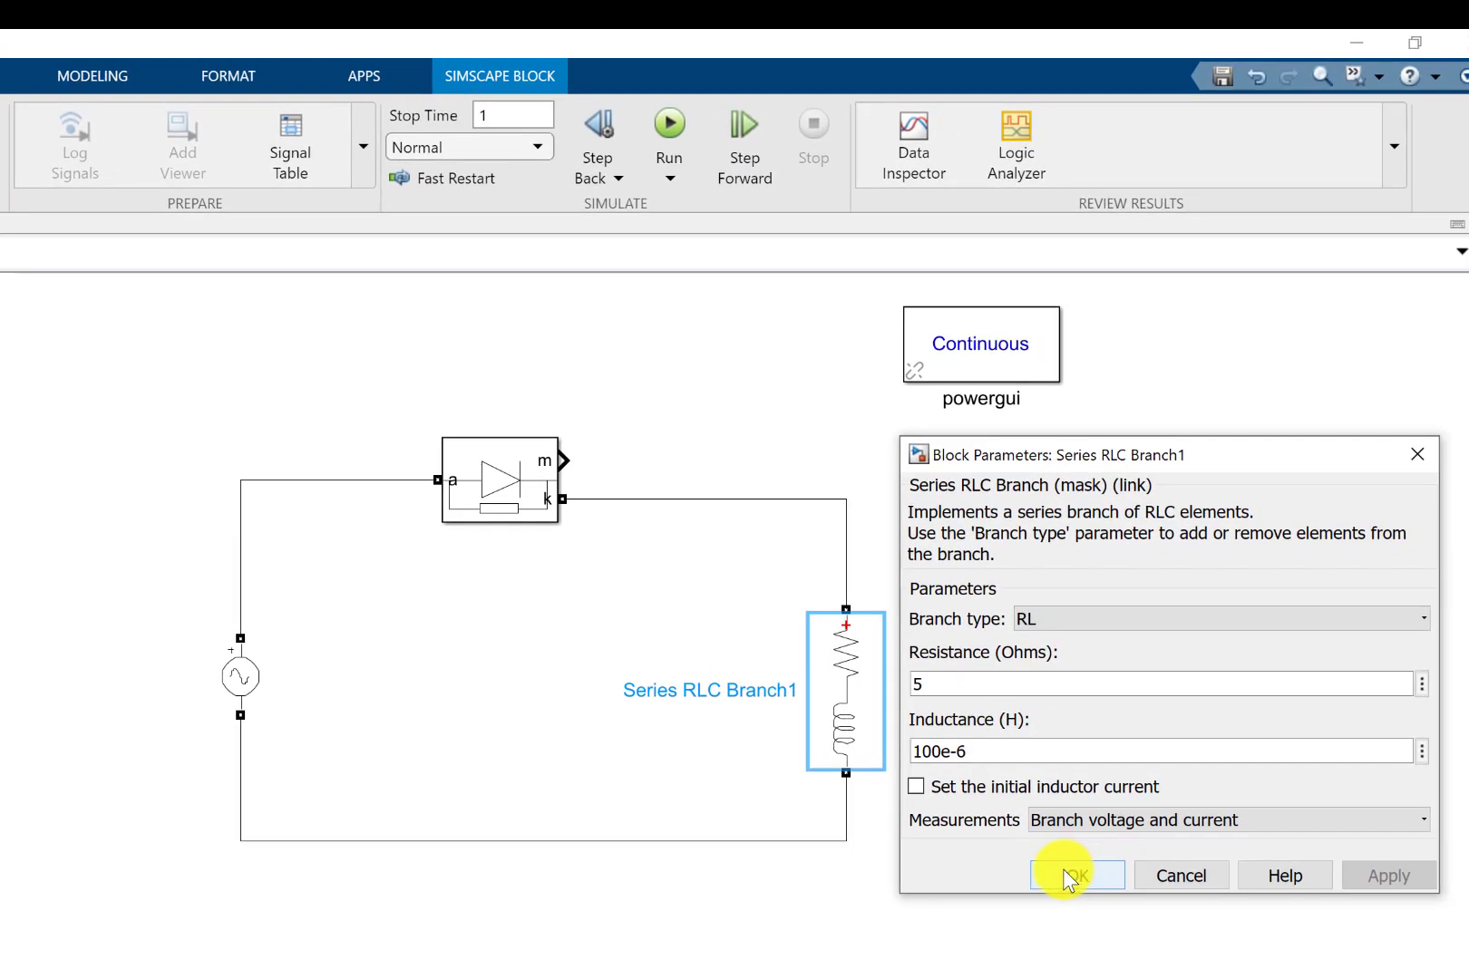
left_click(1062, 869)
left_click(1000, 733)
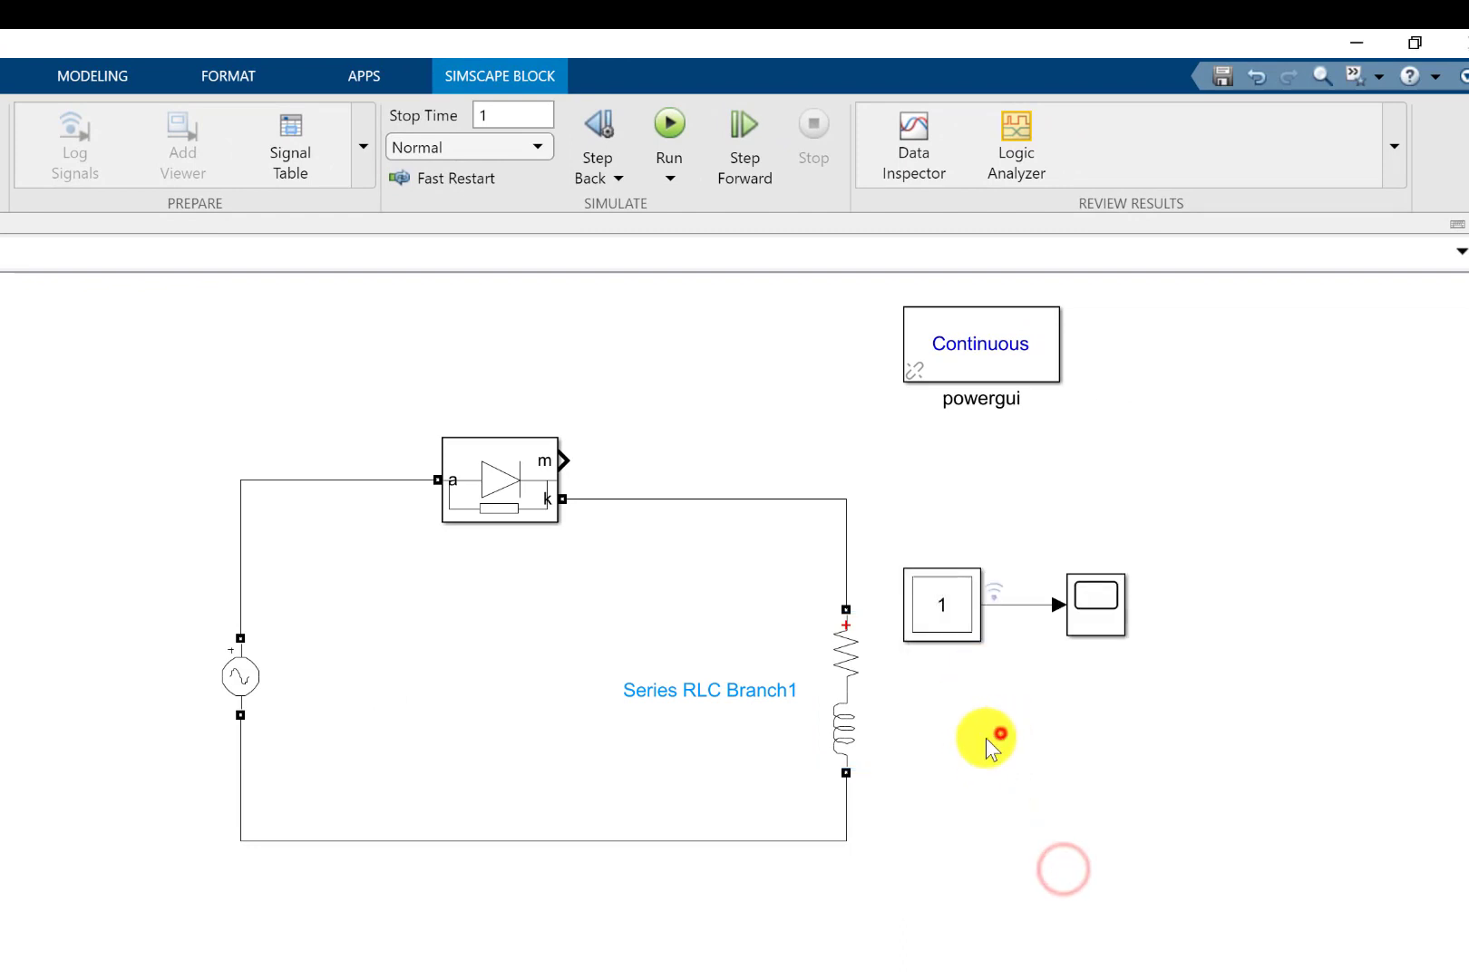
Run the simulation with the logged Multimeter signal, view the Scope and close it.
left_click(669, 125)
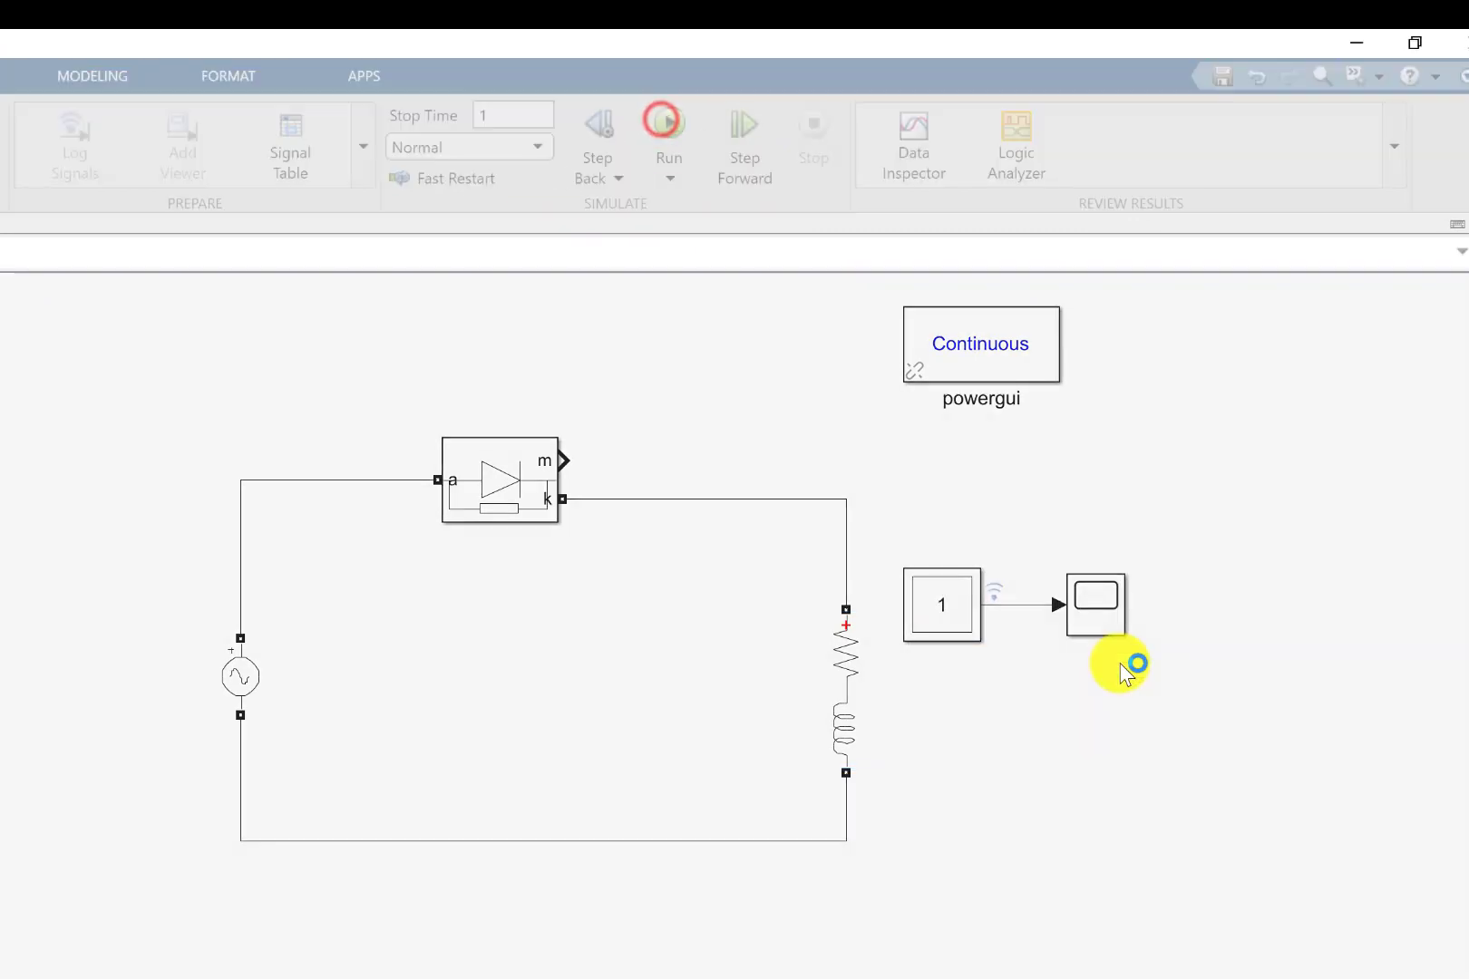
double_click(1087, 614)
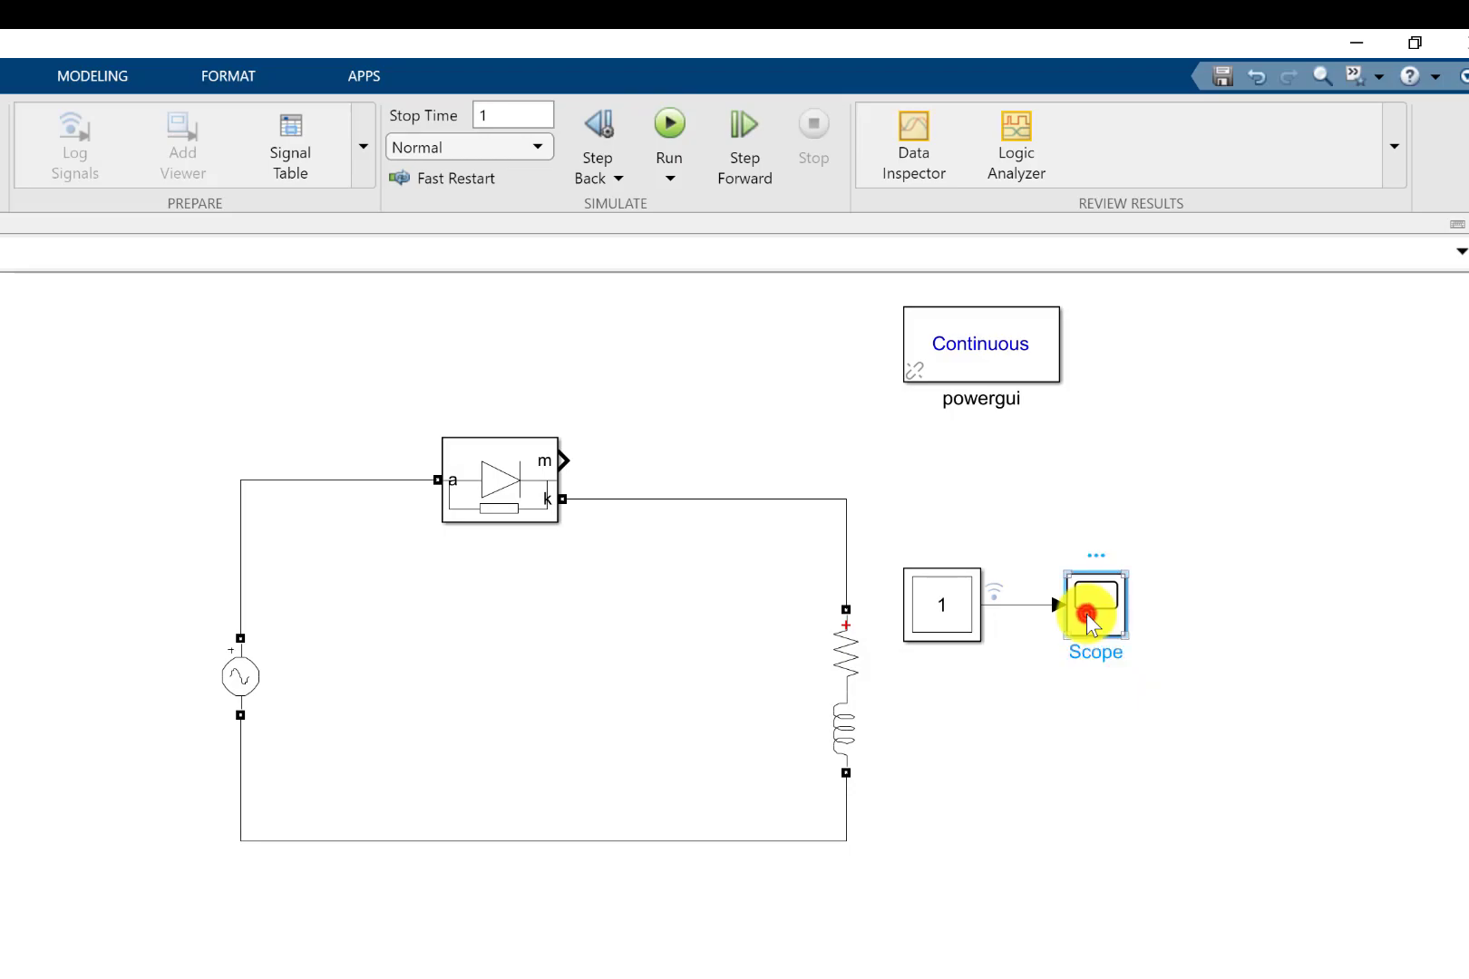
left_click(1462, 39)
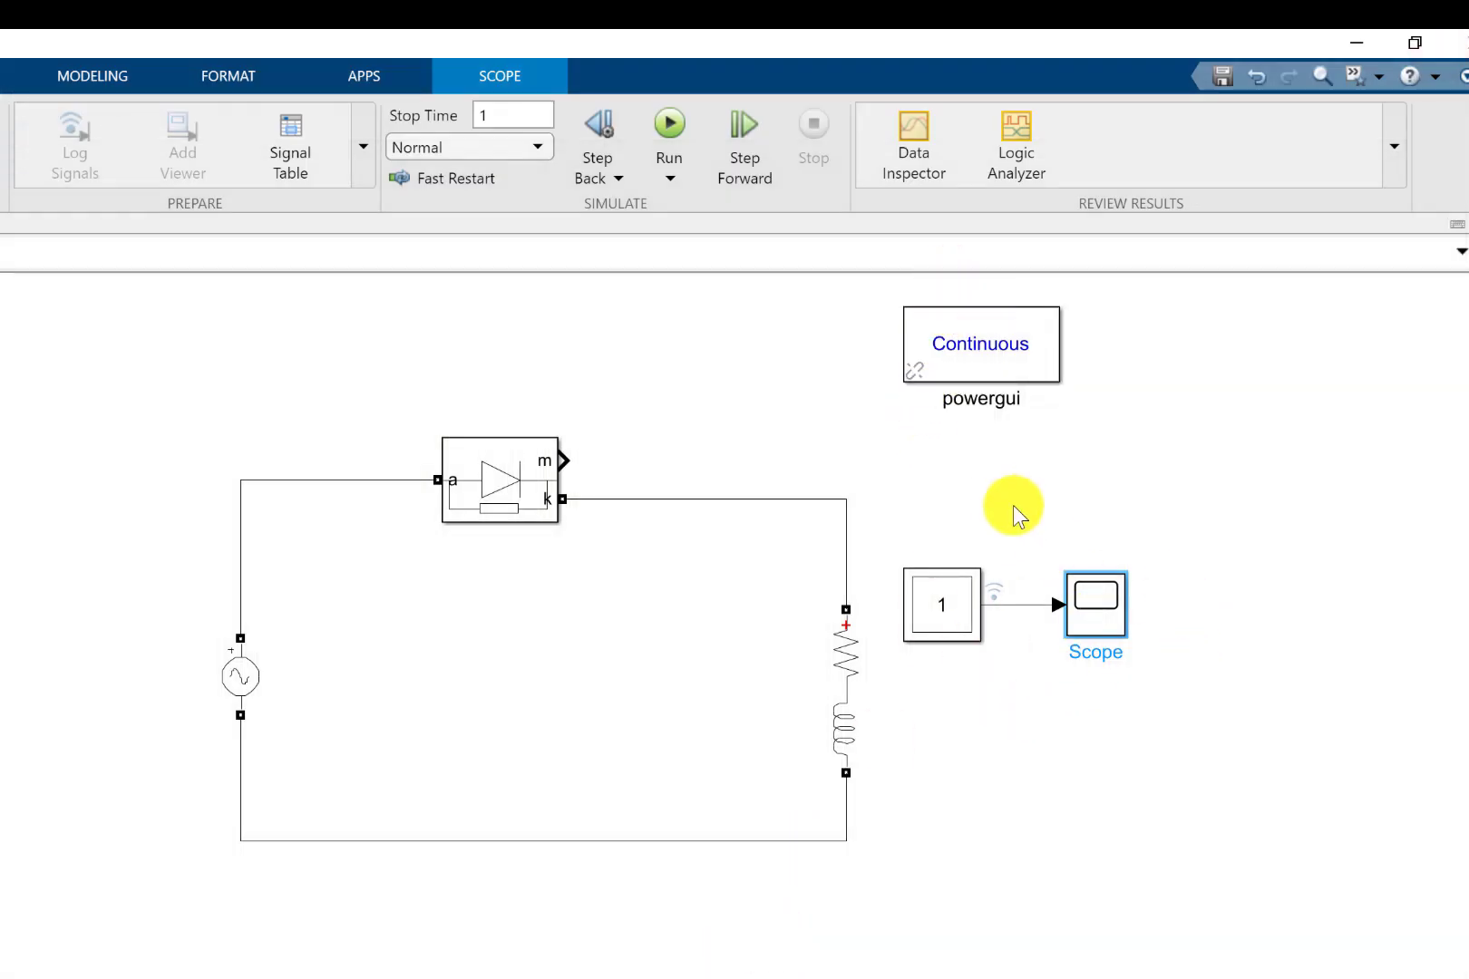
Open the Simulation Data Inspector and delete all runs from its archive.
left_click(918, 173)
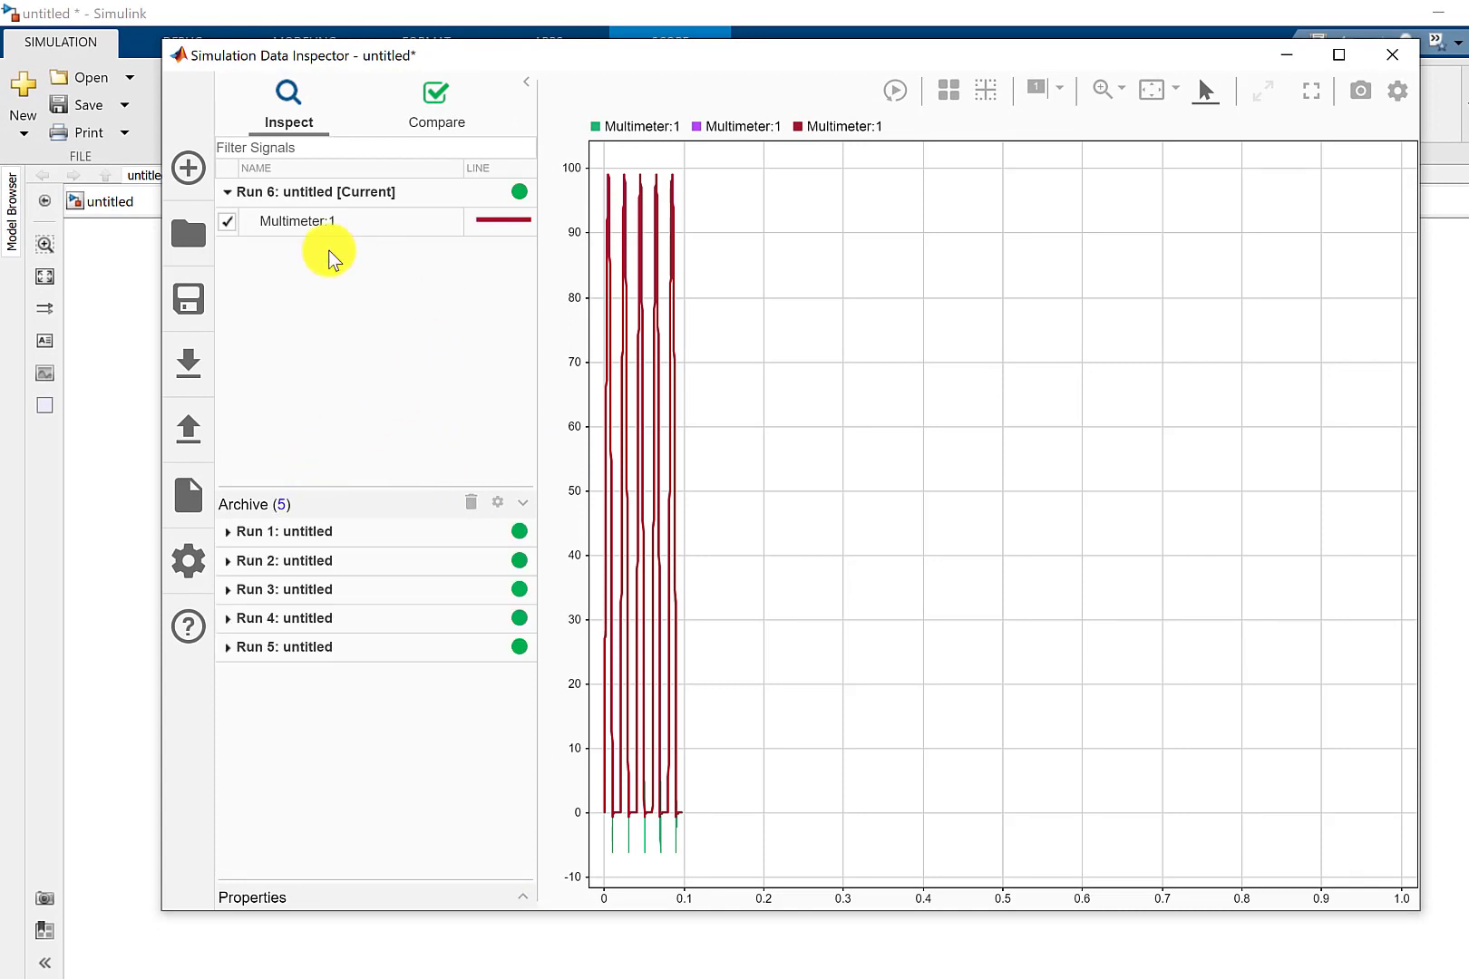
left_click(471, 504)
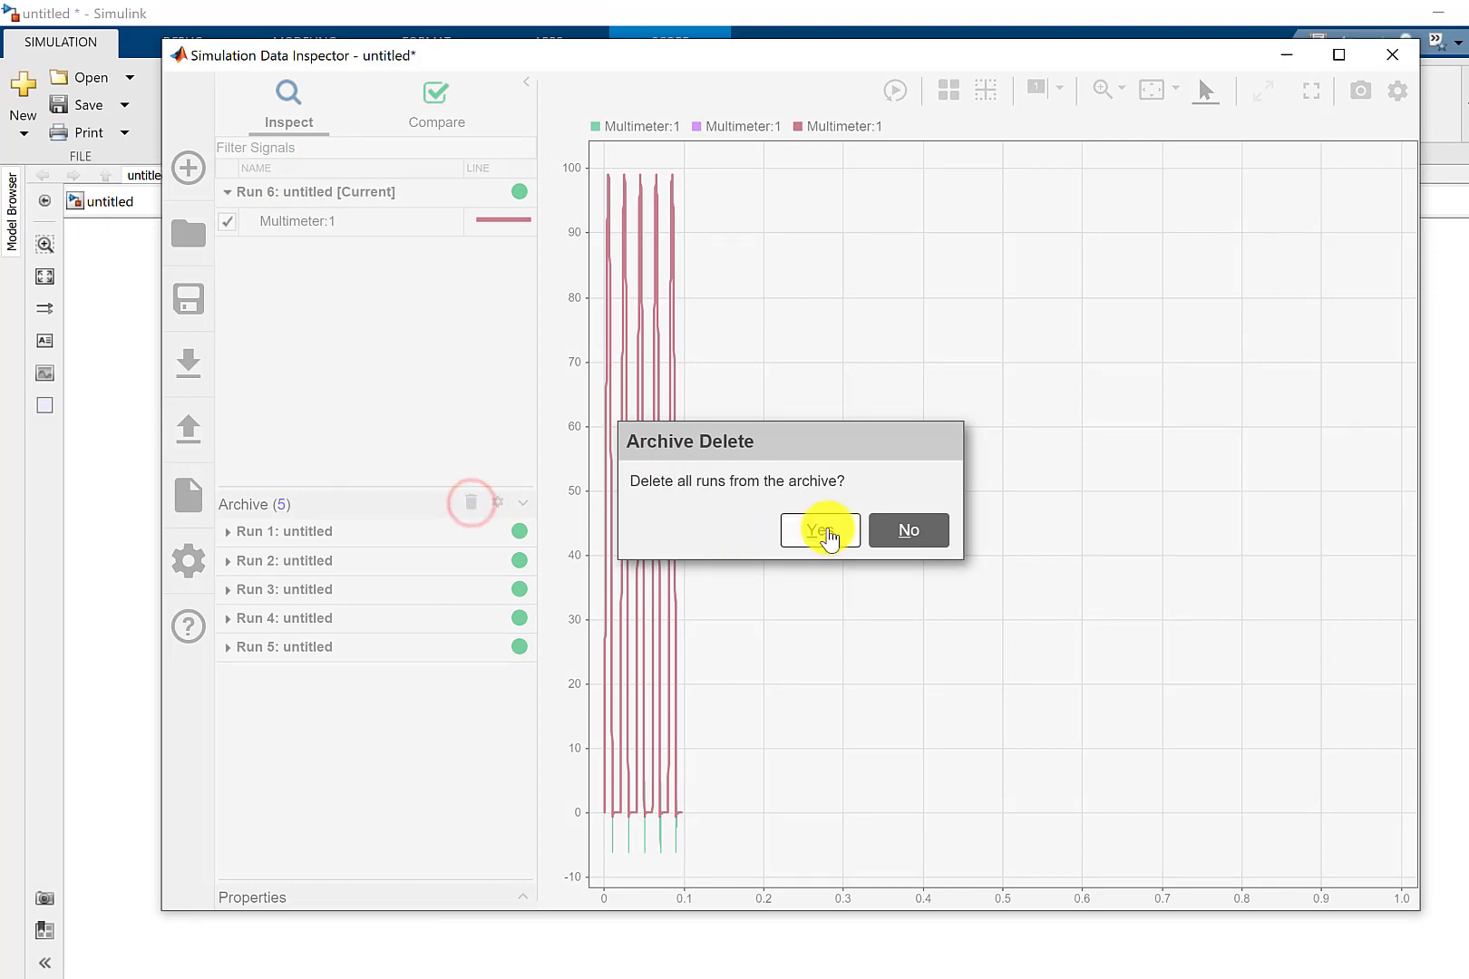
left_click(825, 529)
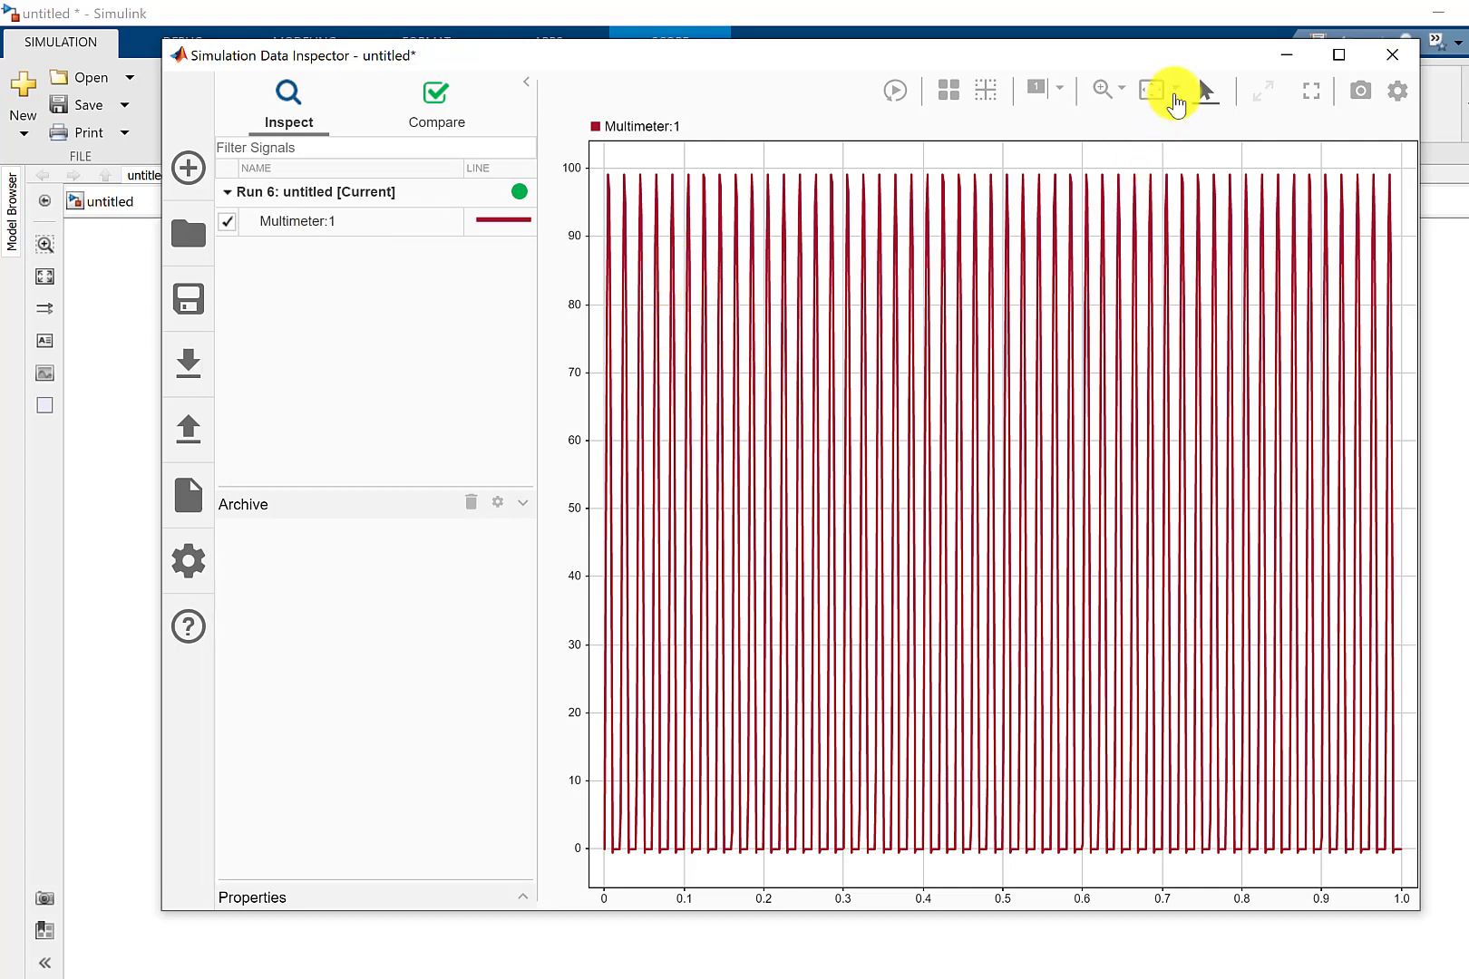
Examine the Run 6 Multimeter voltage magnified in time to about 0.015–0.097 s, and minimize the Simulation Data Inspector.
left_click(1175, 88)
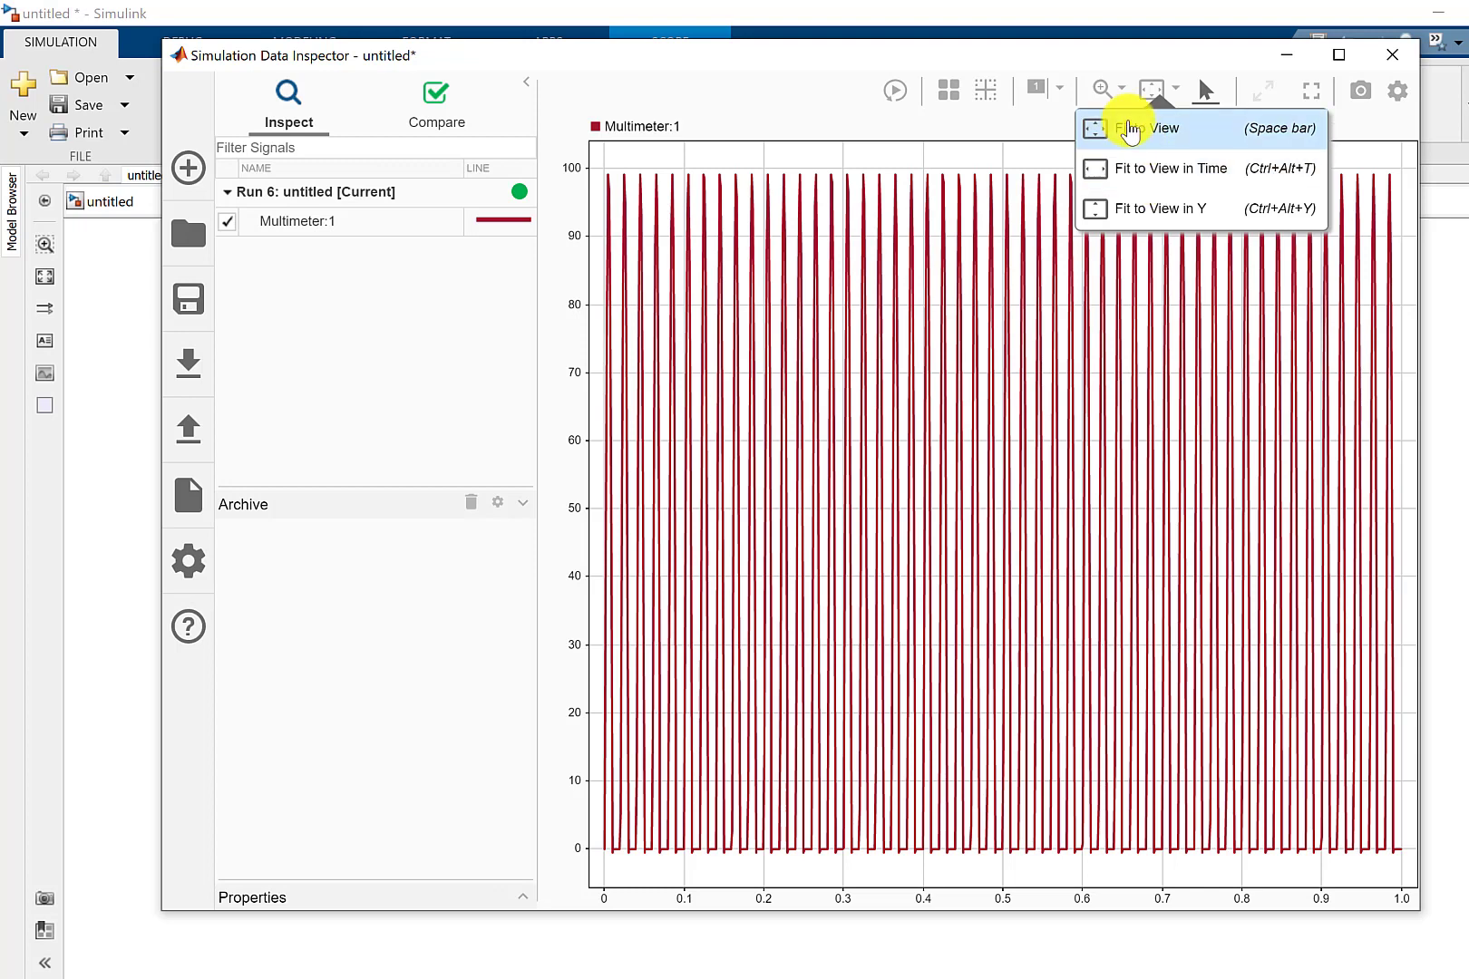
left_click(1121, 90)
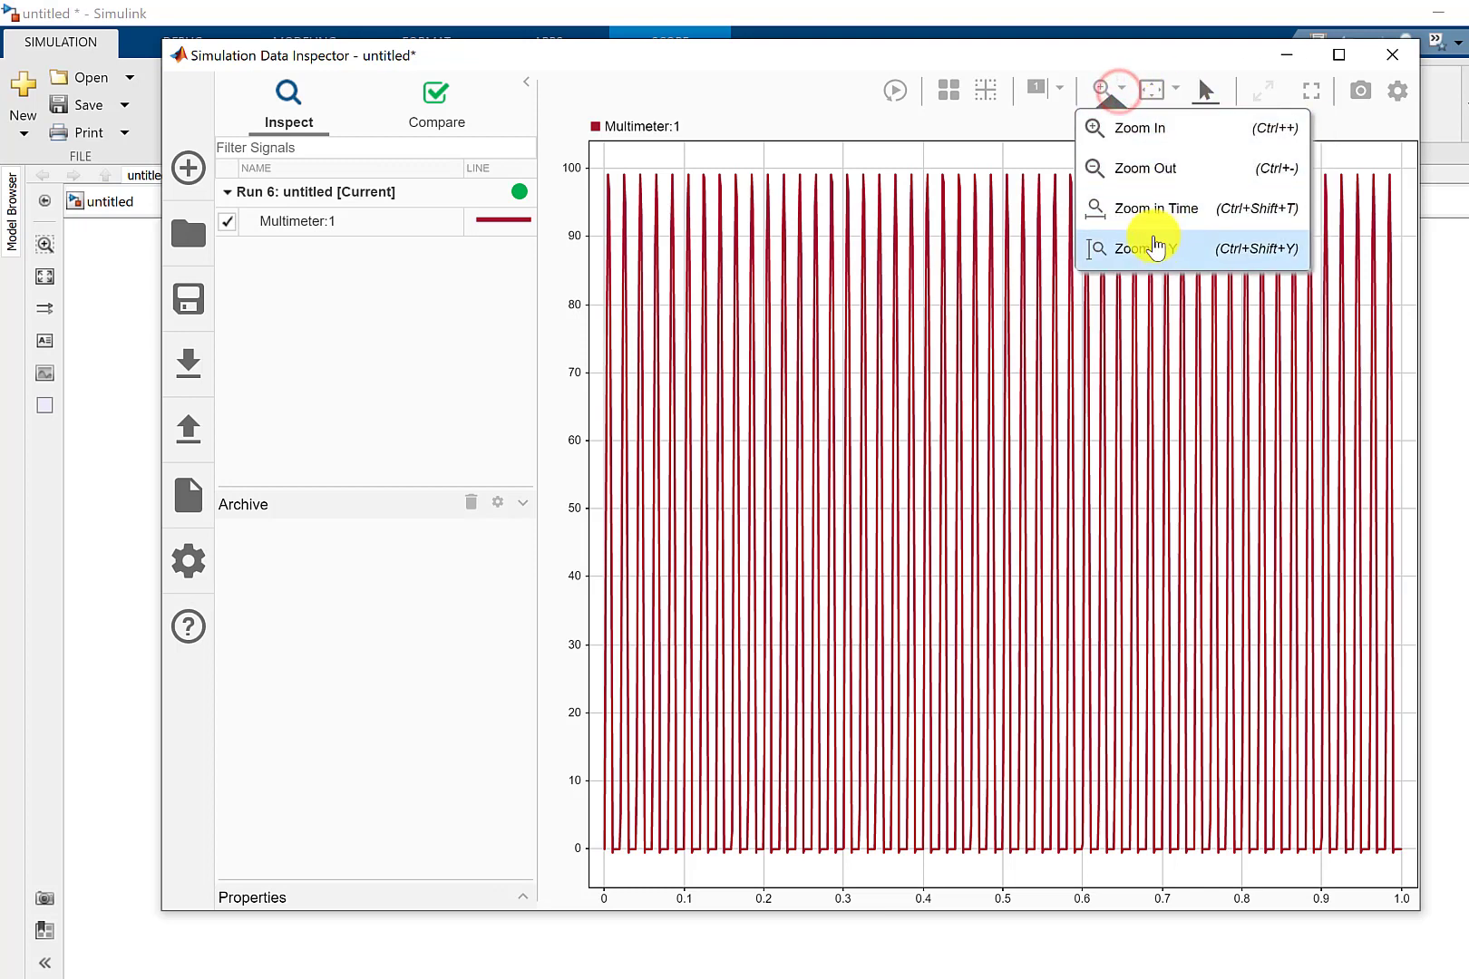
left_click(1151, 208)
left_click_drag(736, 460, 527, 473)
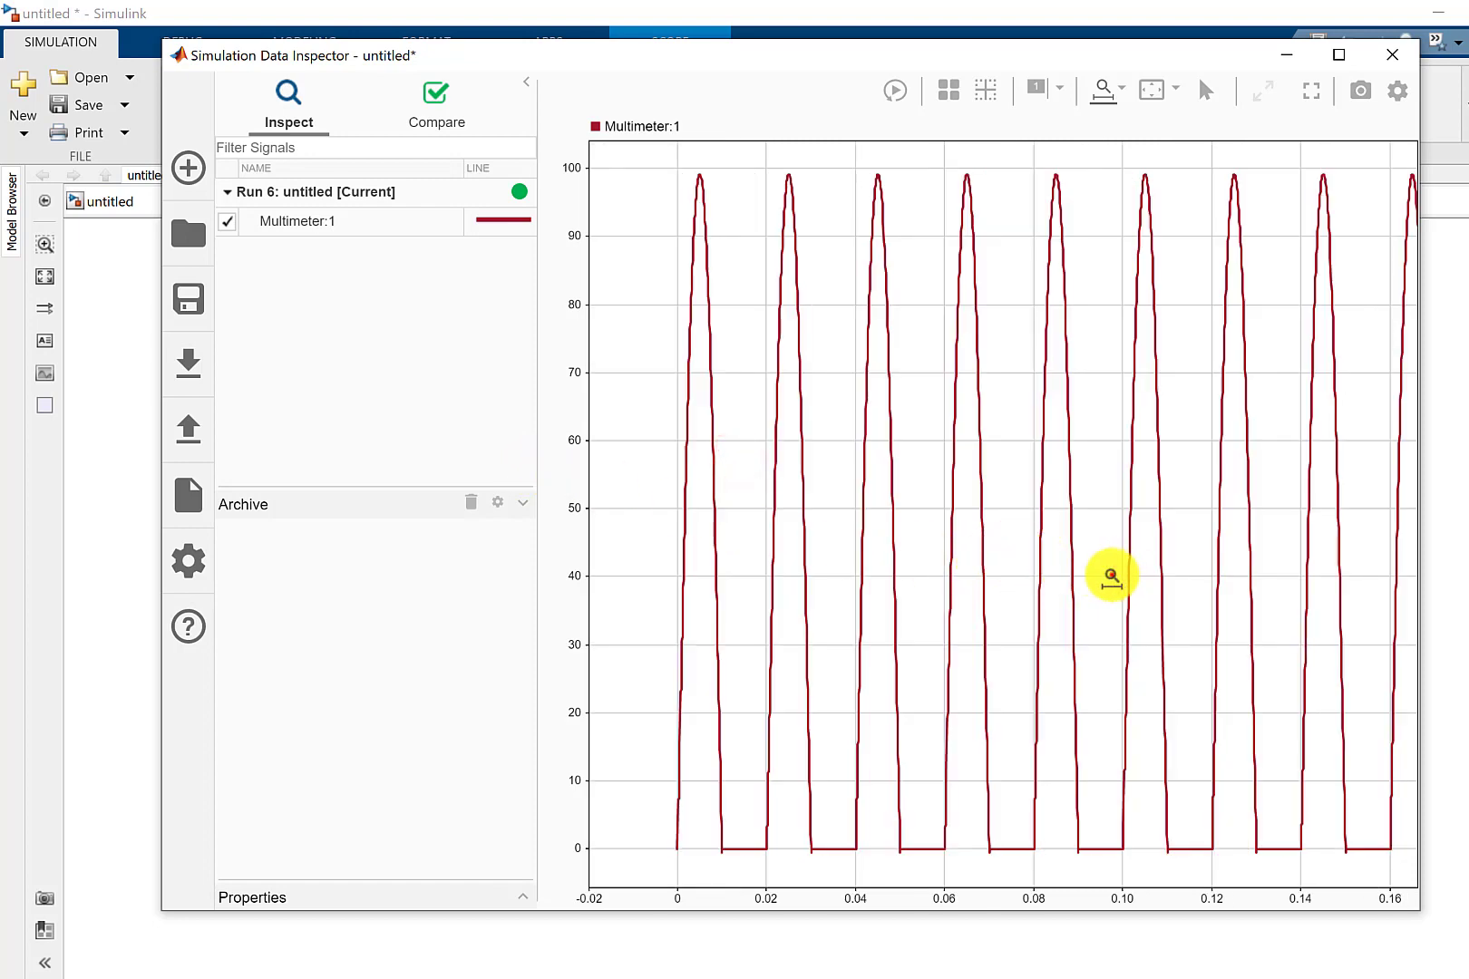
left_click_drag(1111, 577, 741, 586)
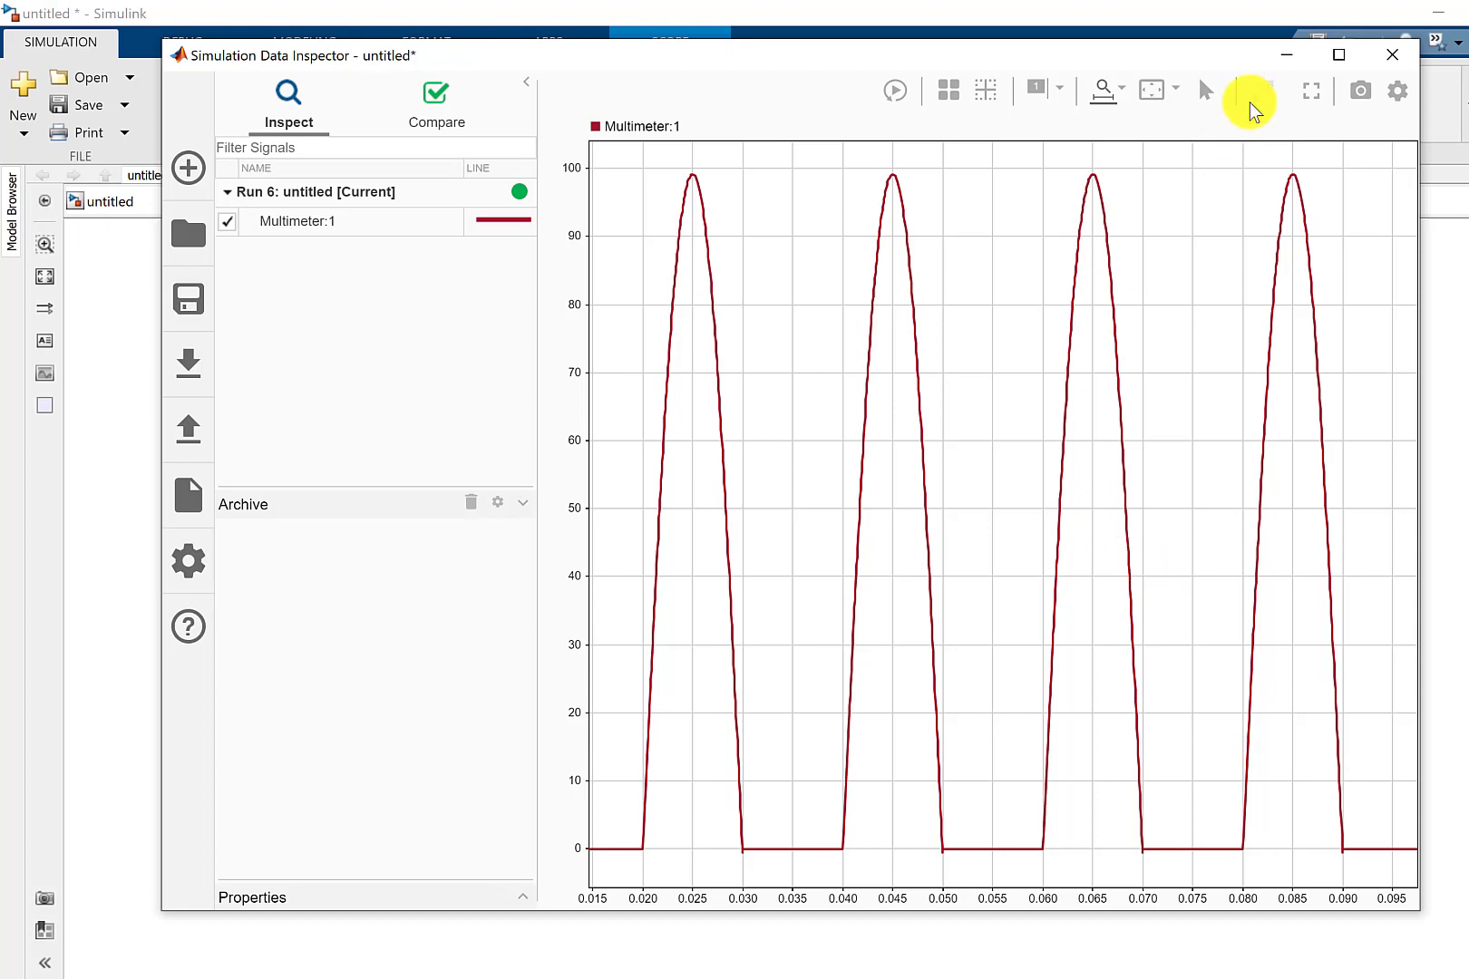
left_click(315, 222)
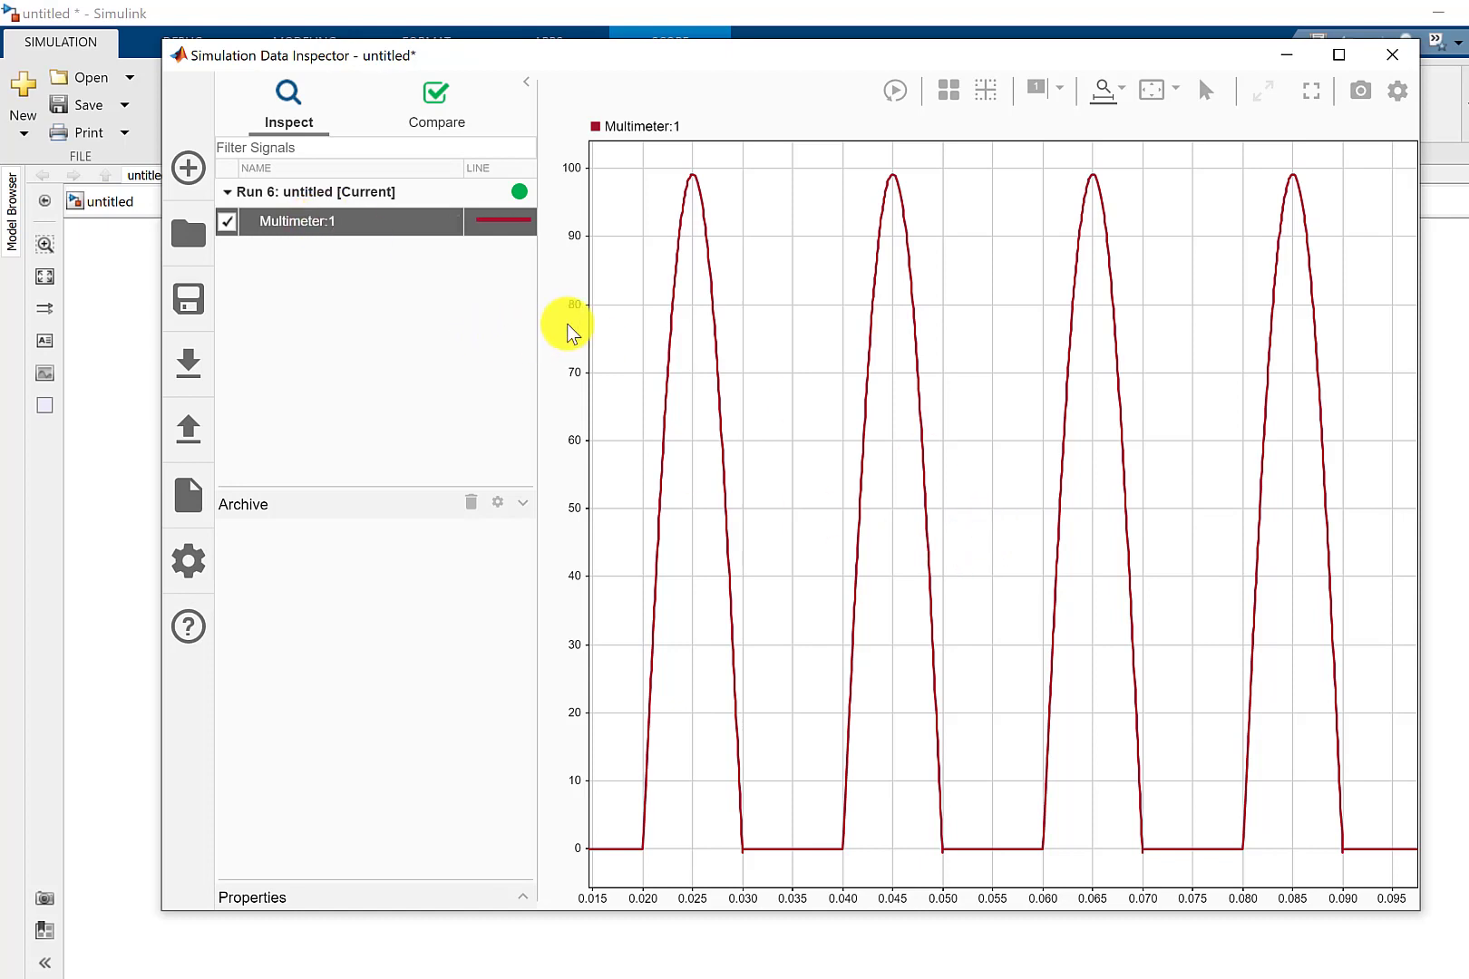
left_click(1303, 57)
Change the inductance of Series RLC Branch1 to 500e-6 H and apply it.
left_click(974, 607)
double_click(973, 612)
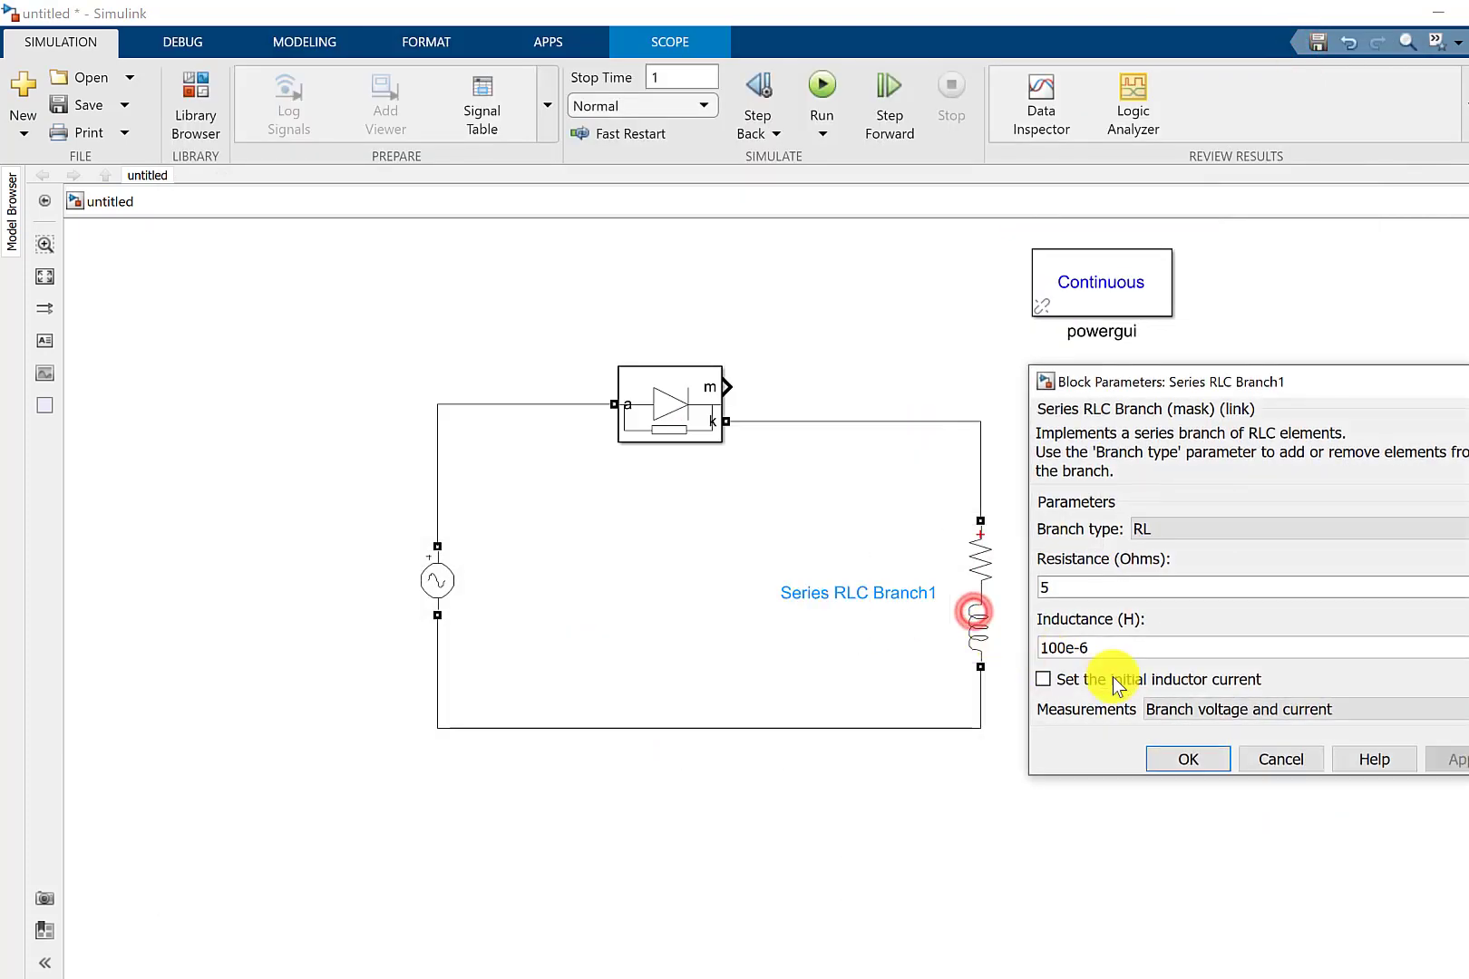
double_click(1049, 645)
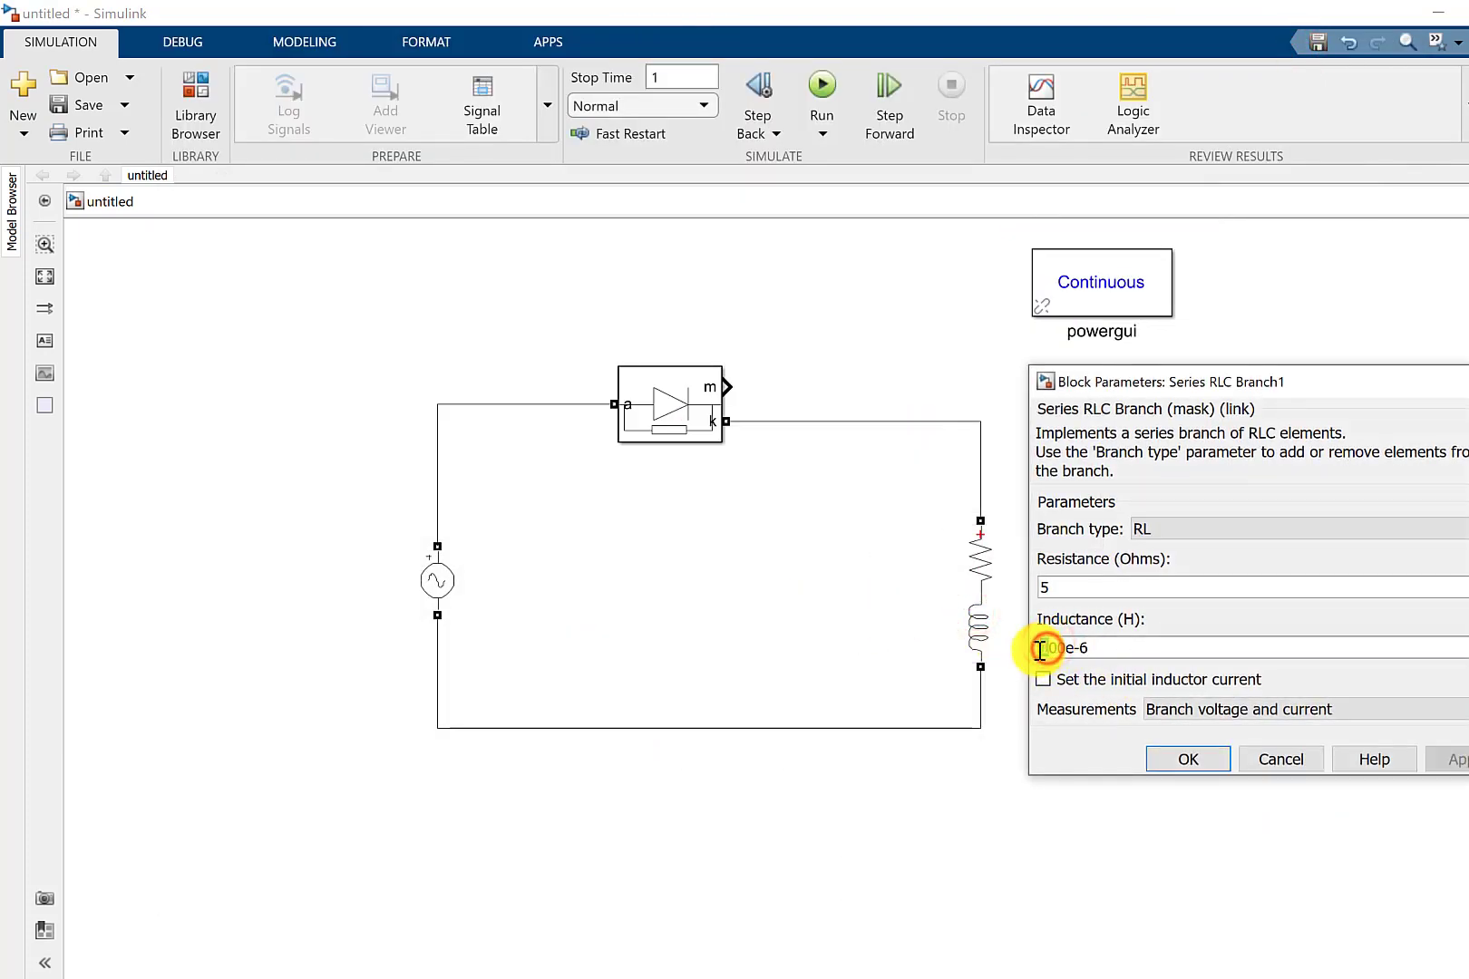
type("5")
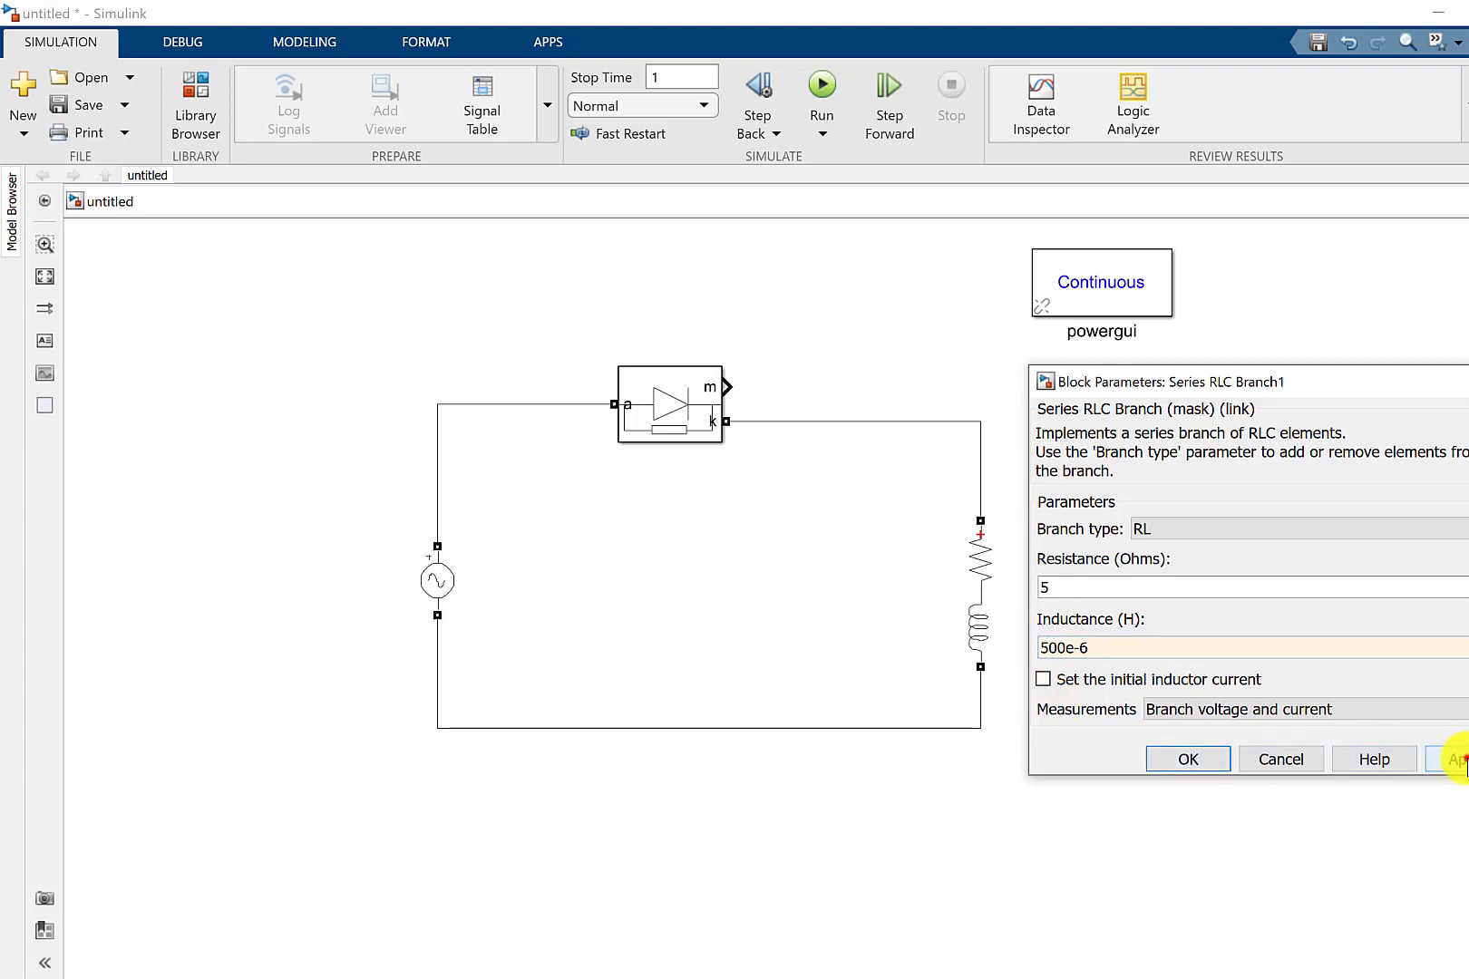
left_click(1446, 759)
left_click(1164, 762)
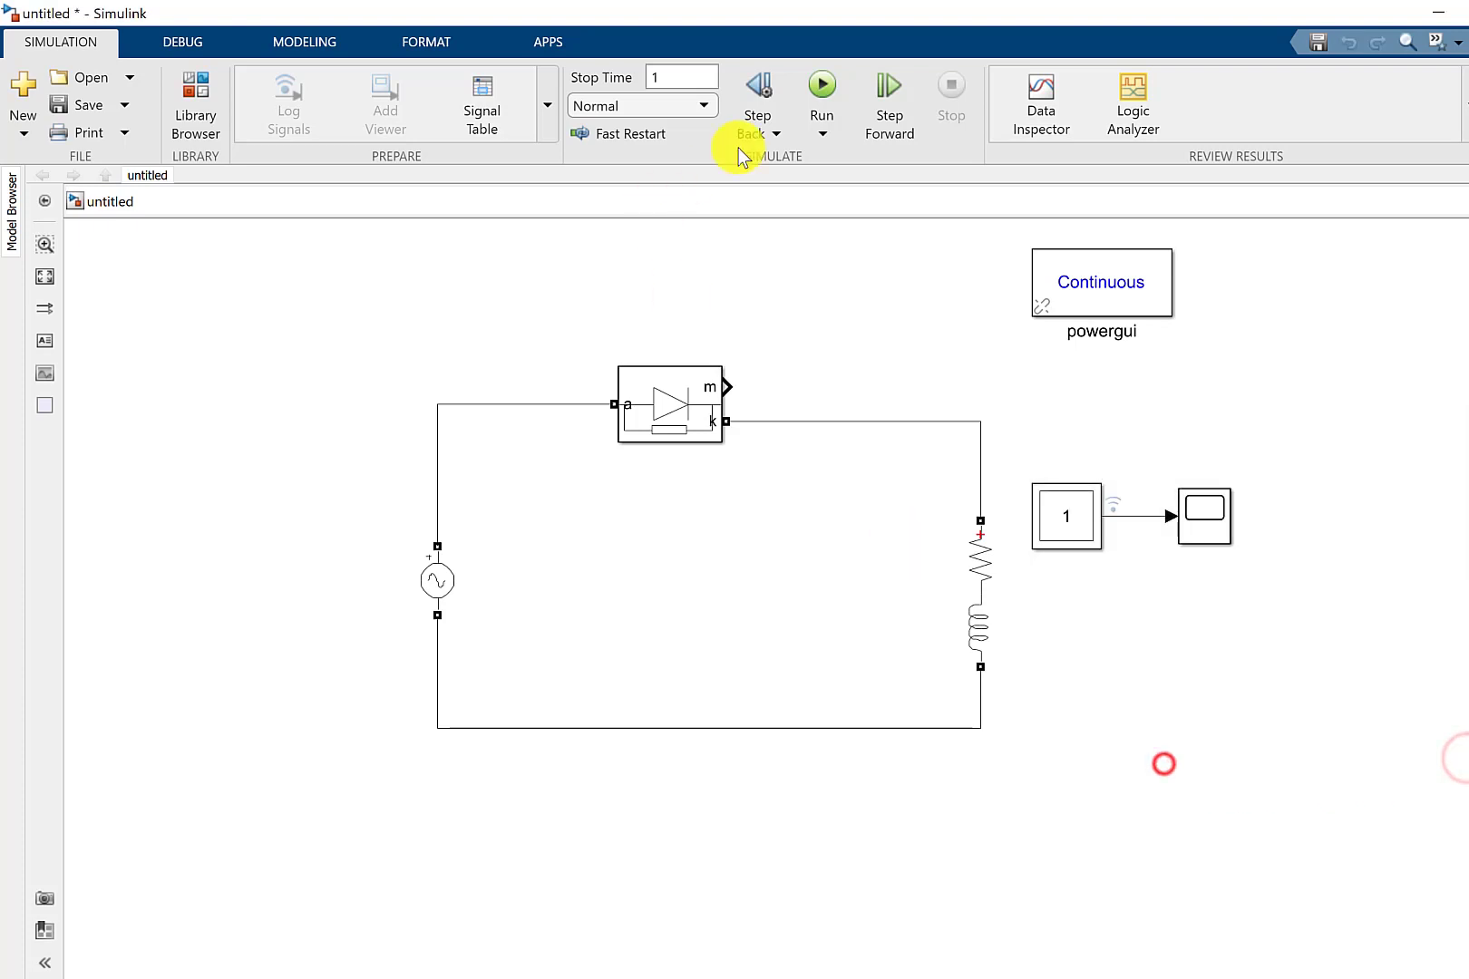
Rerun the simulation and plot the archived Run 6 Multimeter signal together with the new run in the Simulation Data Inspector.
left_click(813, 107)
mouse_move(664, 975)
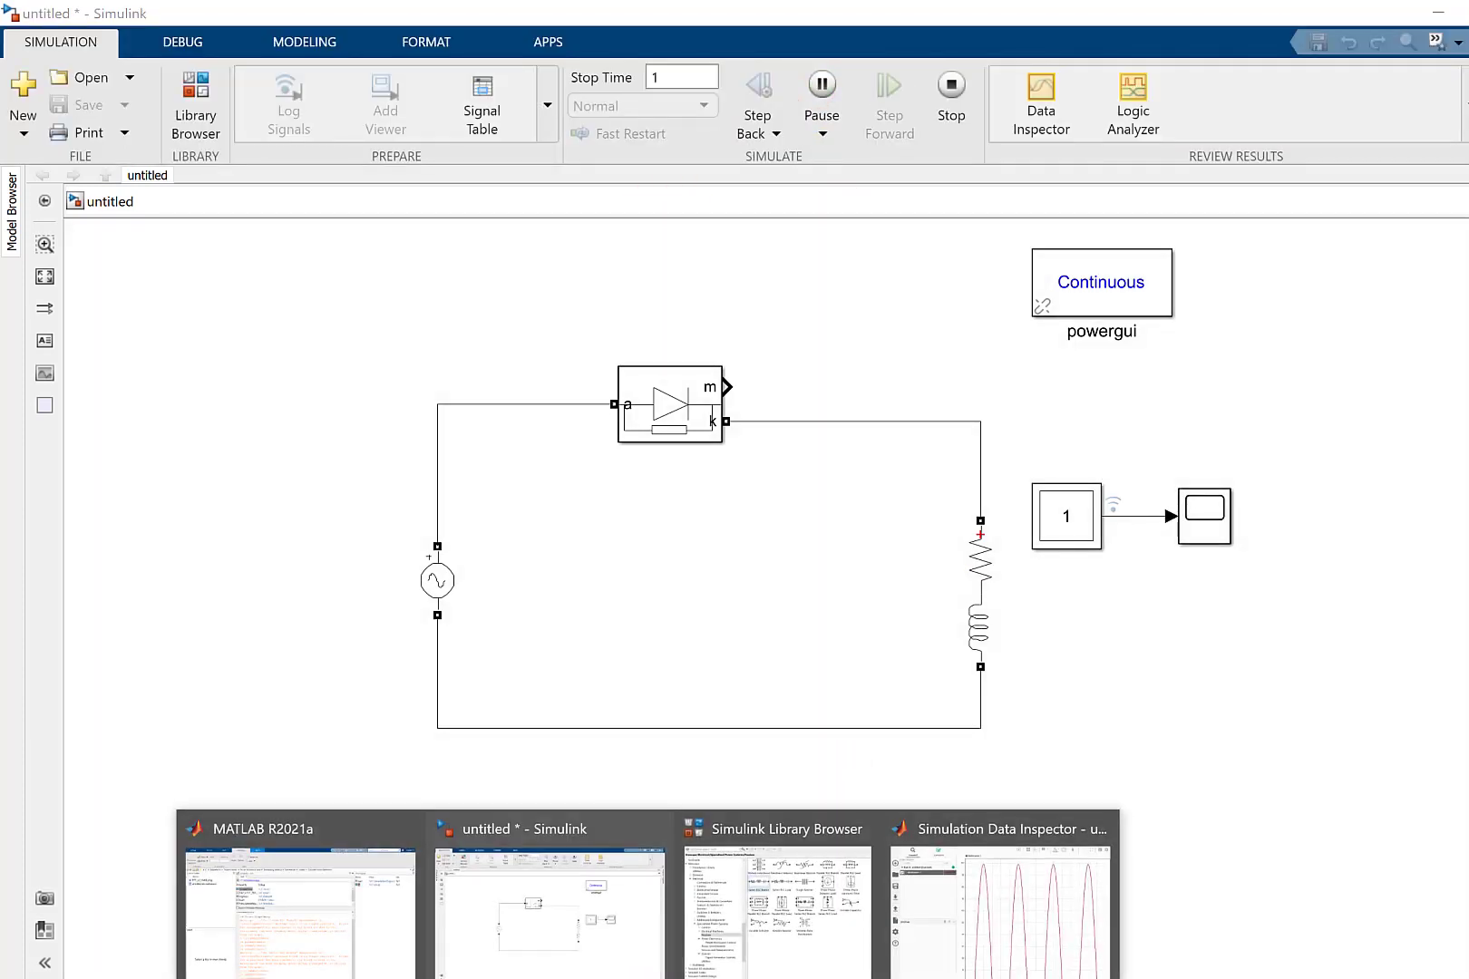
left_click(974, 928)
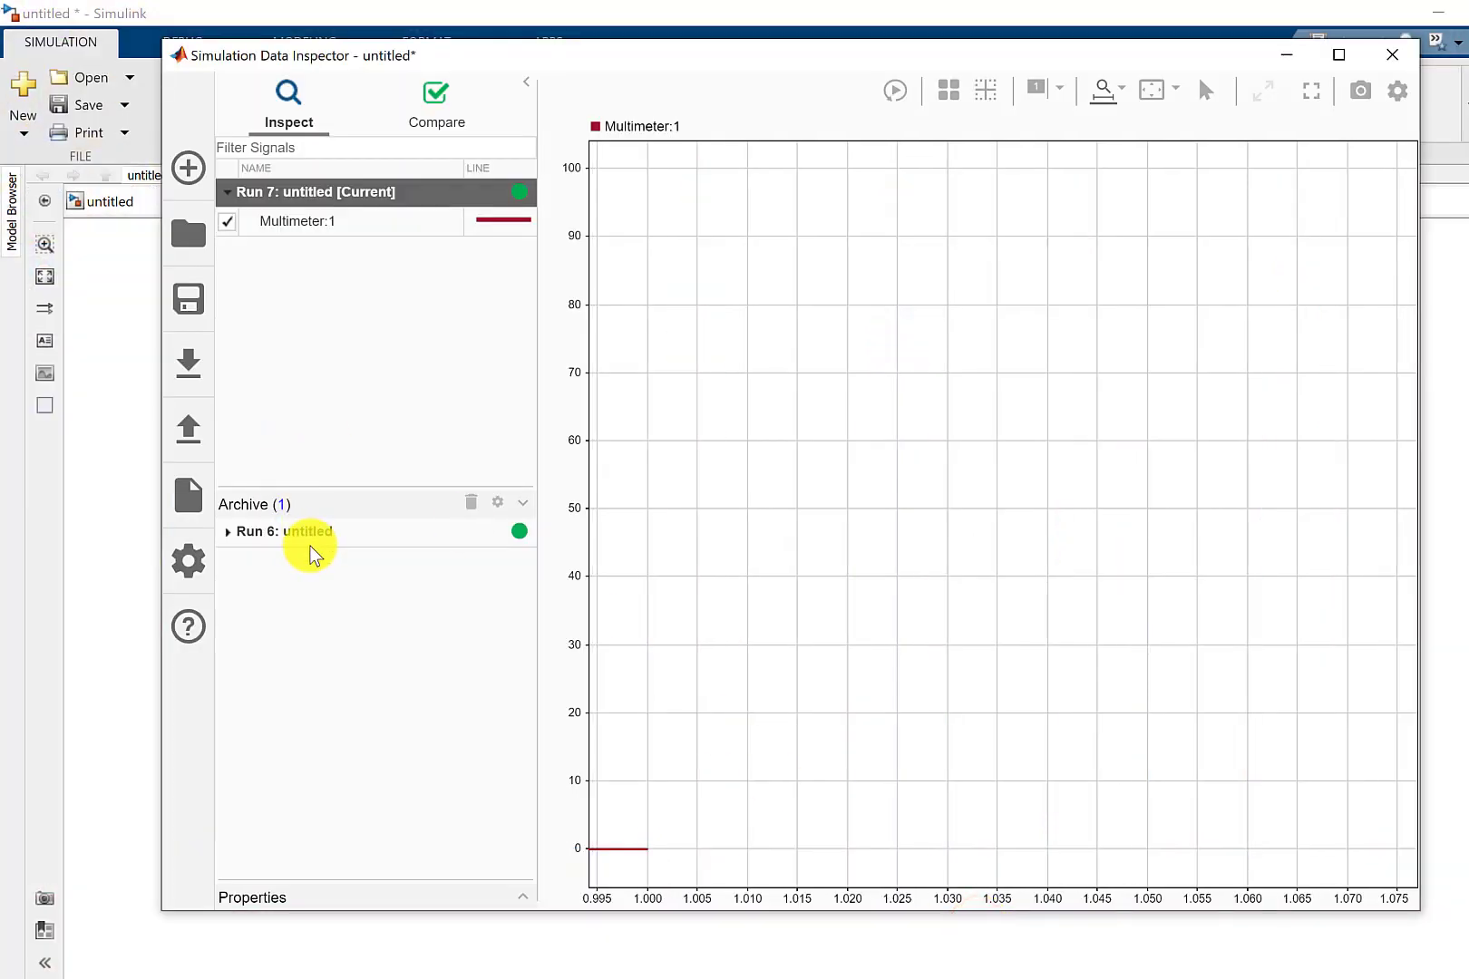
left_click(271, 534)
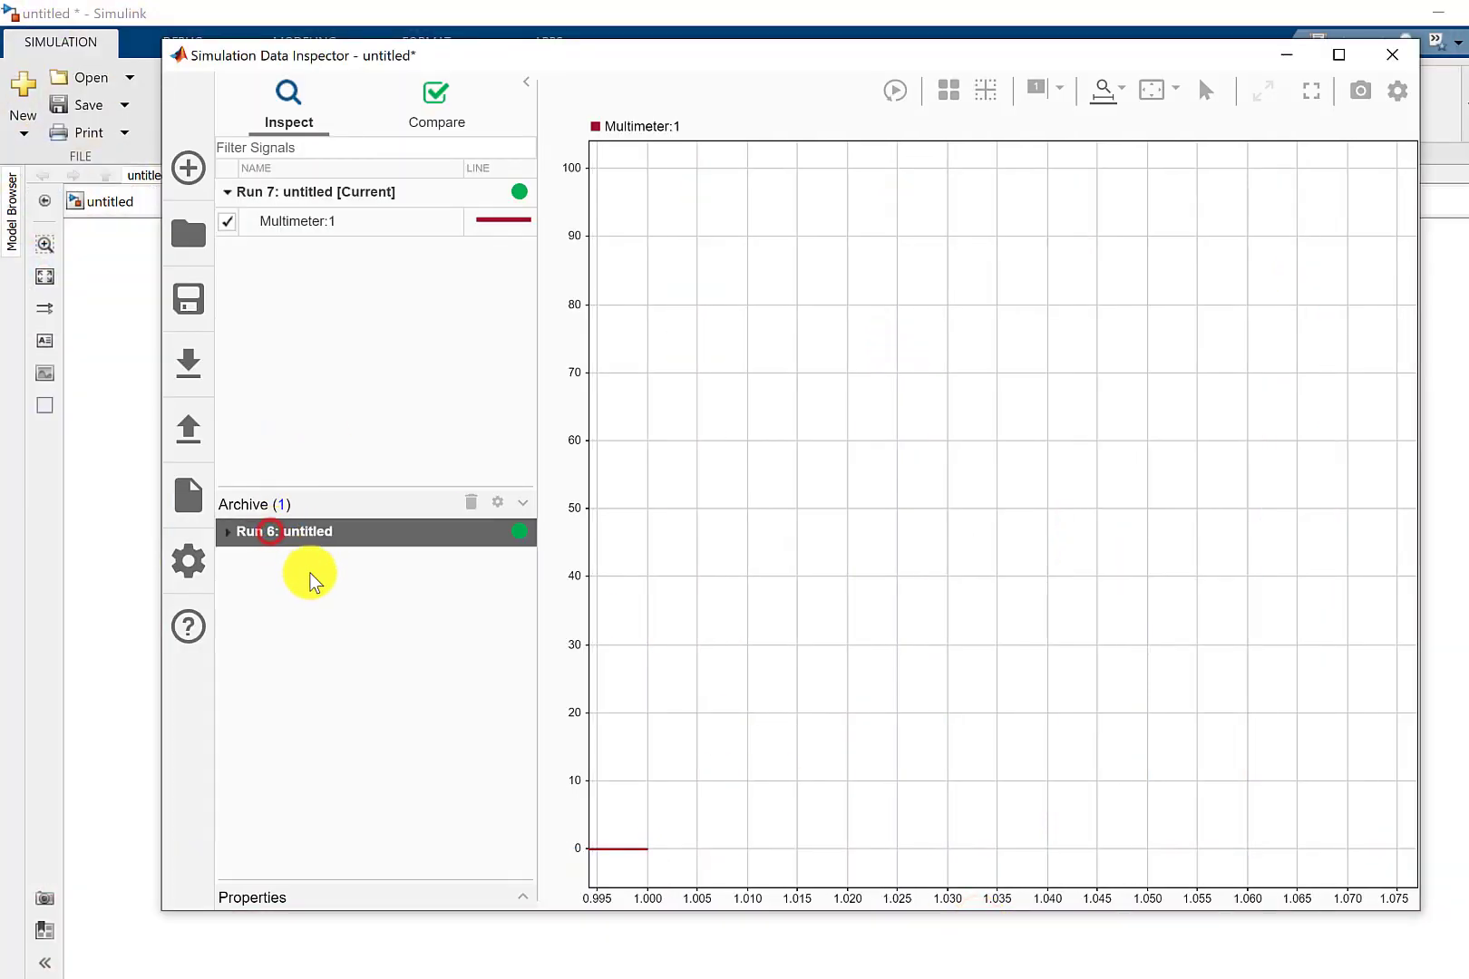
left_click(229, 533)
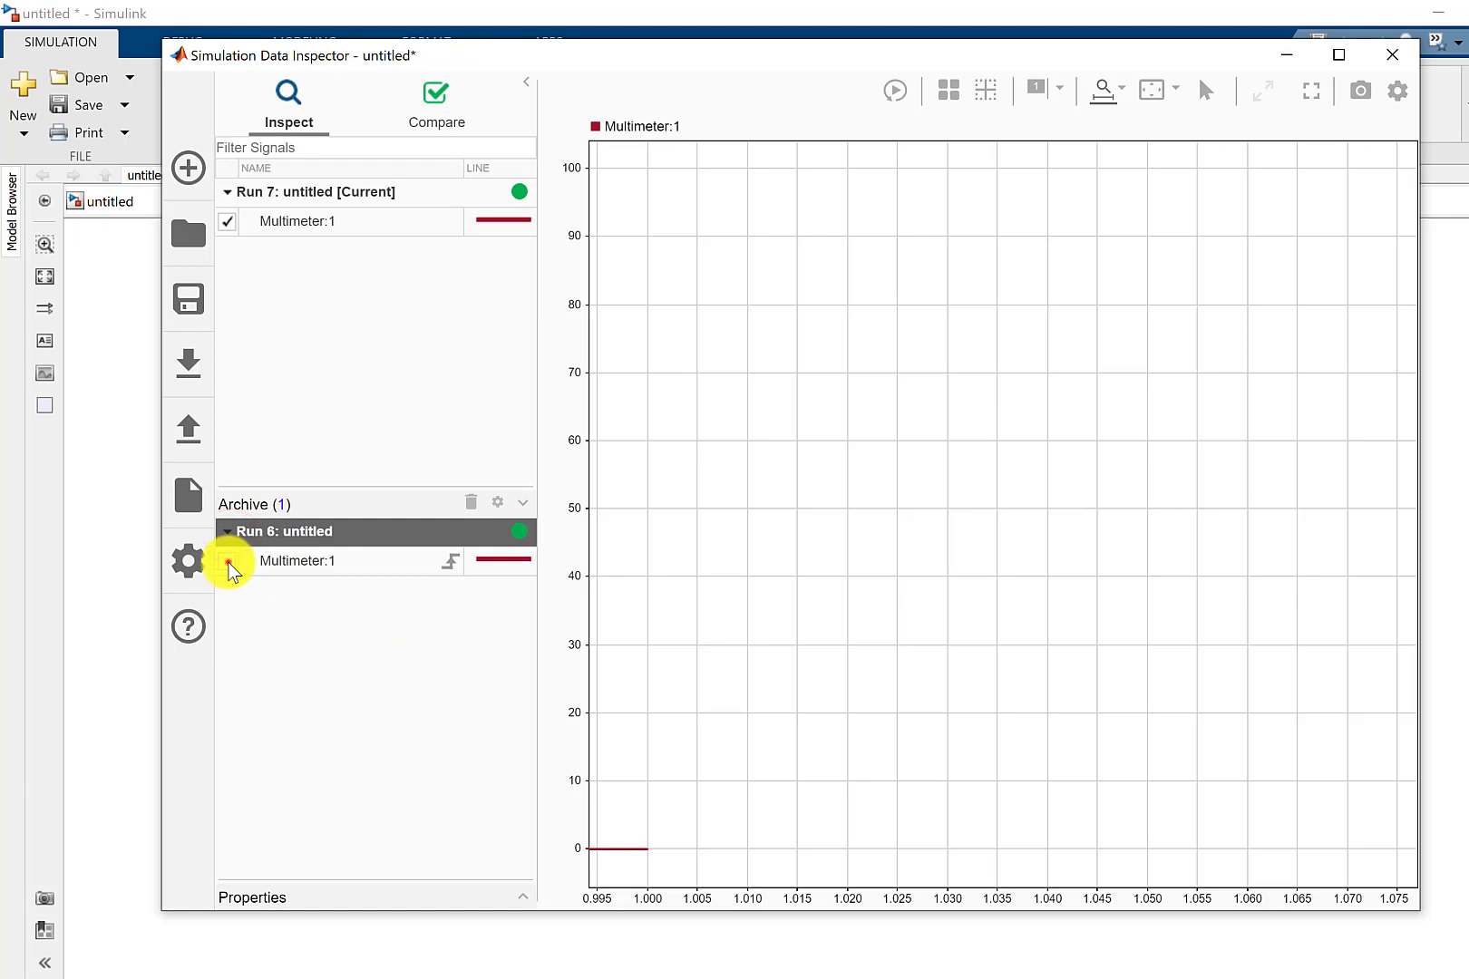
left_click(229, 563)
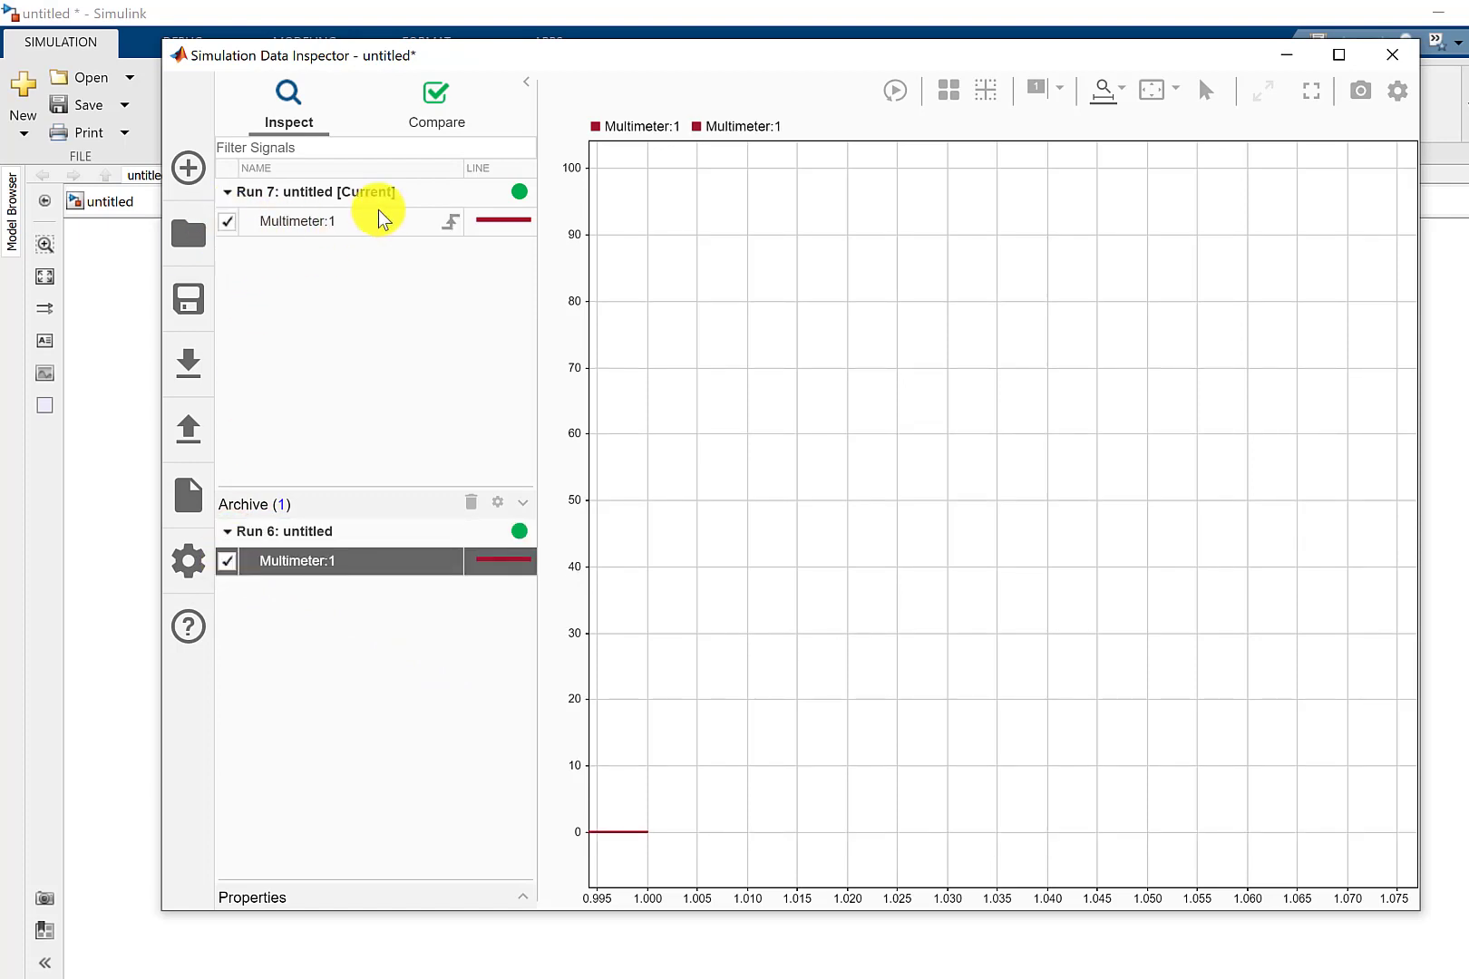
Change the line color of the current run's Multimeter signal to orange.
left_click(523, 223)
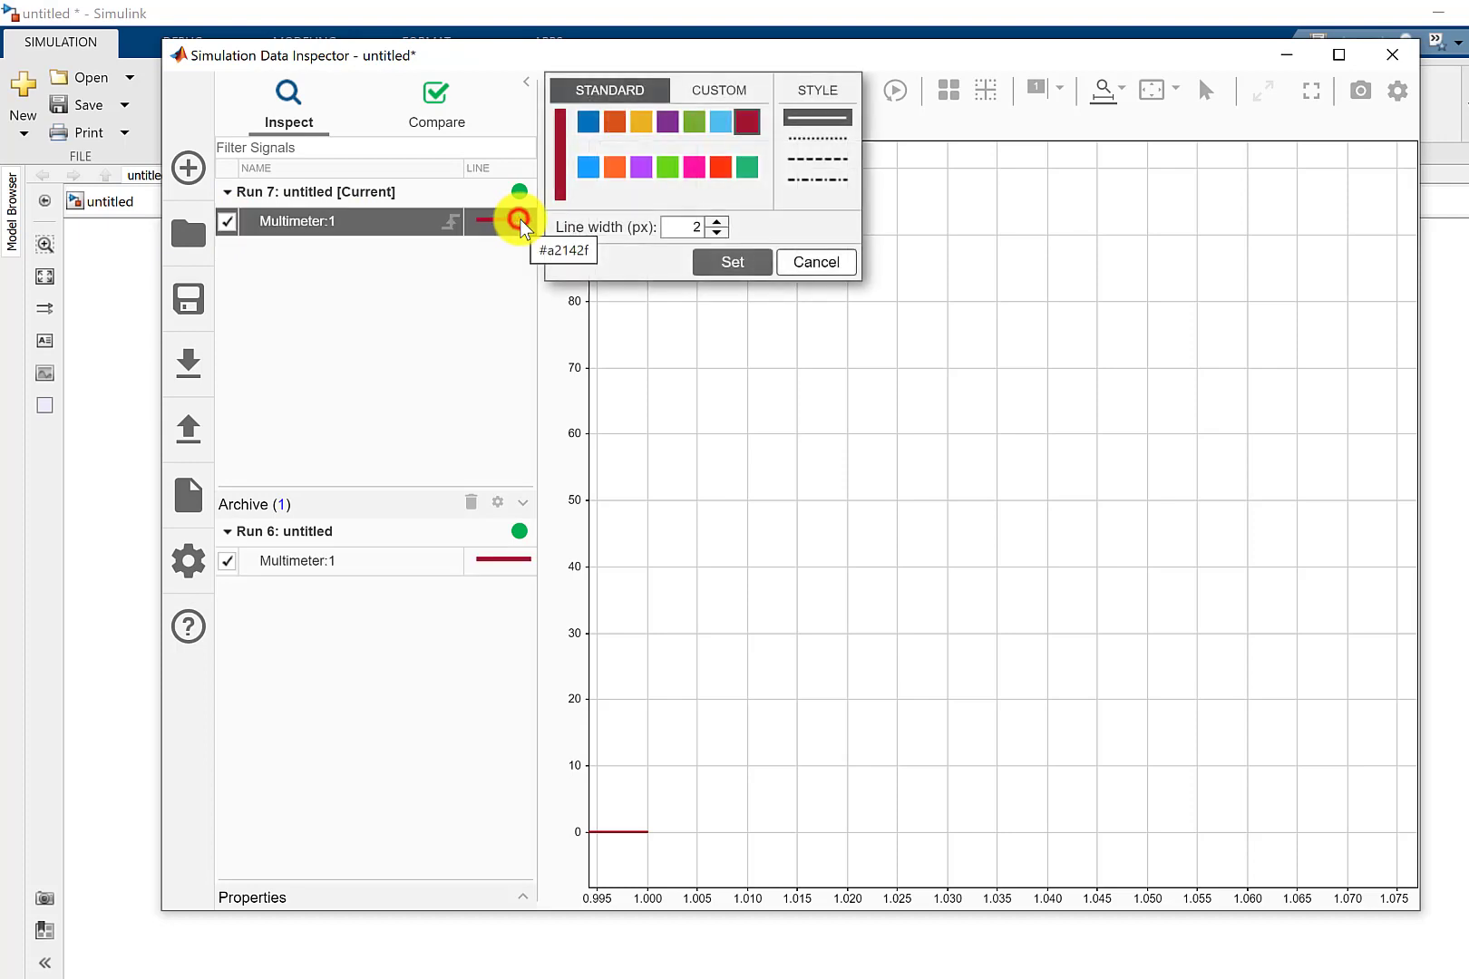
left_click(618, 170)
left_click(718, 272)
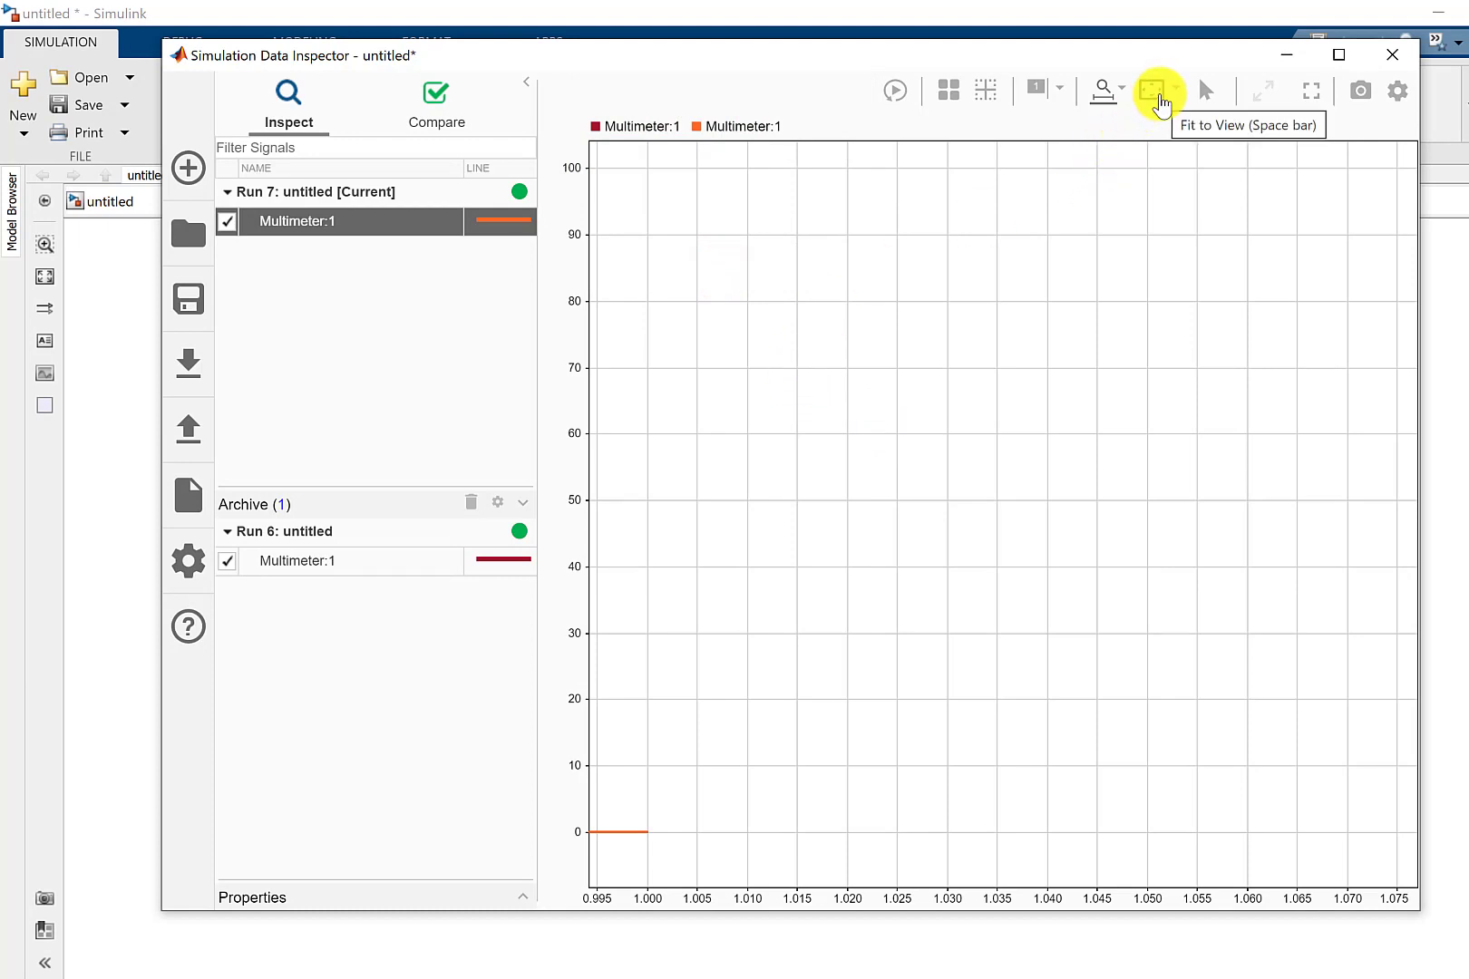
Compare the Run 6 and current-run Multimeter voltages around 0.010 s, magnified to about 0.0089–0.0119 s, and restore the full time span.
left_click(1161, 102)
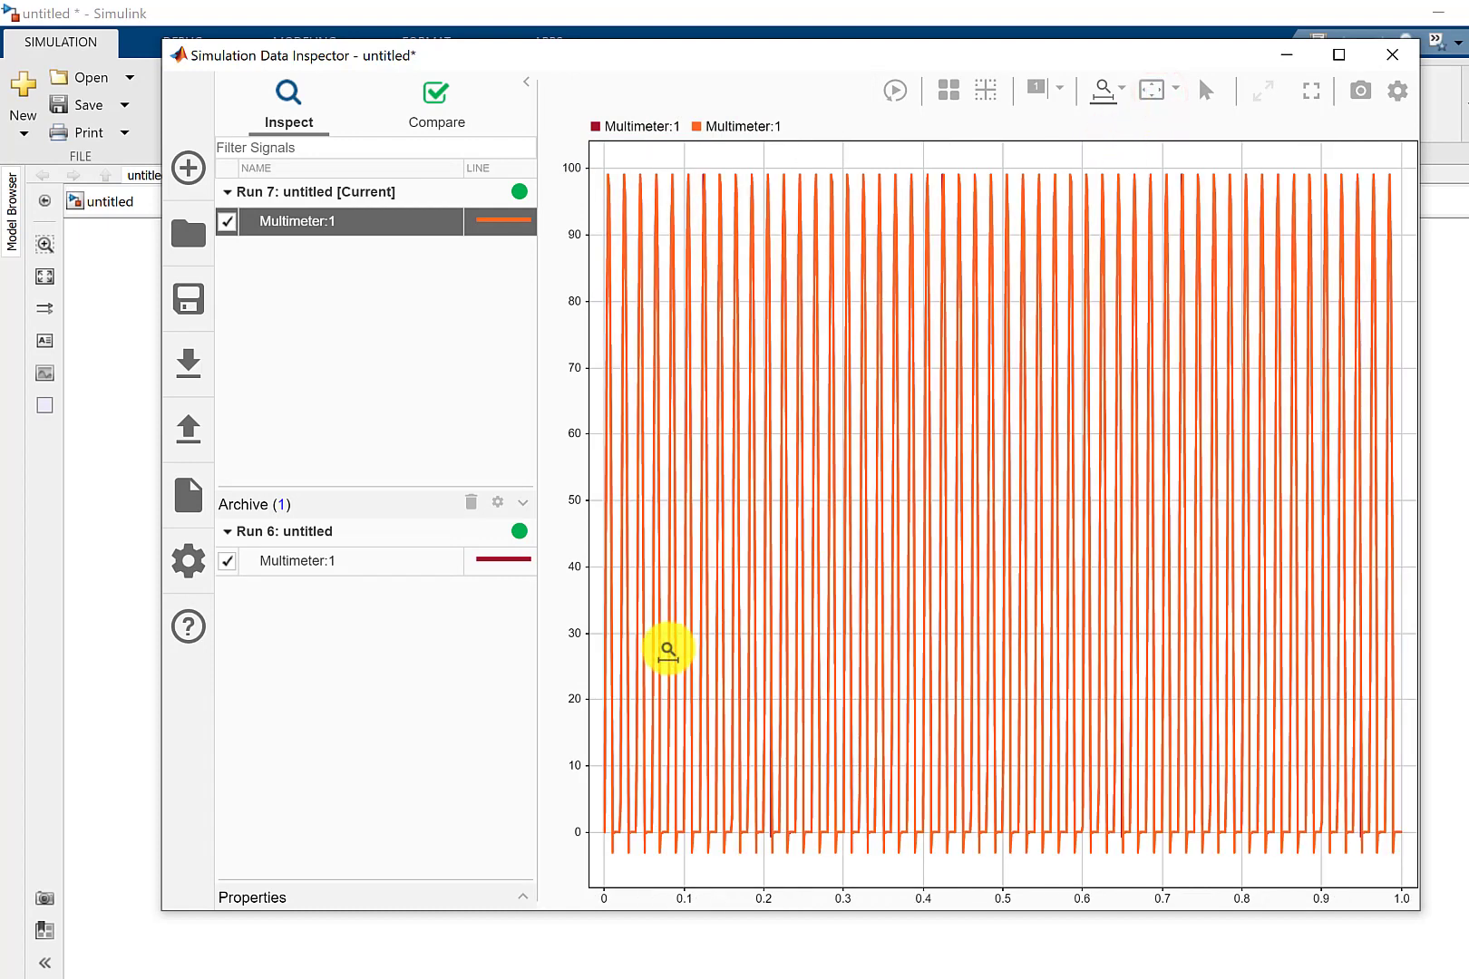
left_click_drag(655, 647, 538, 629)
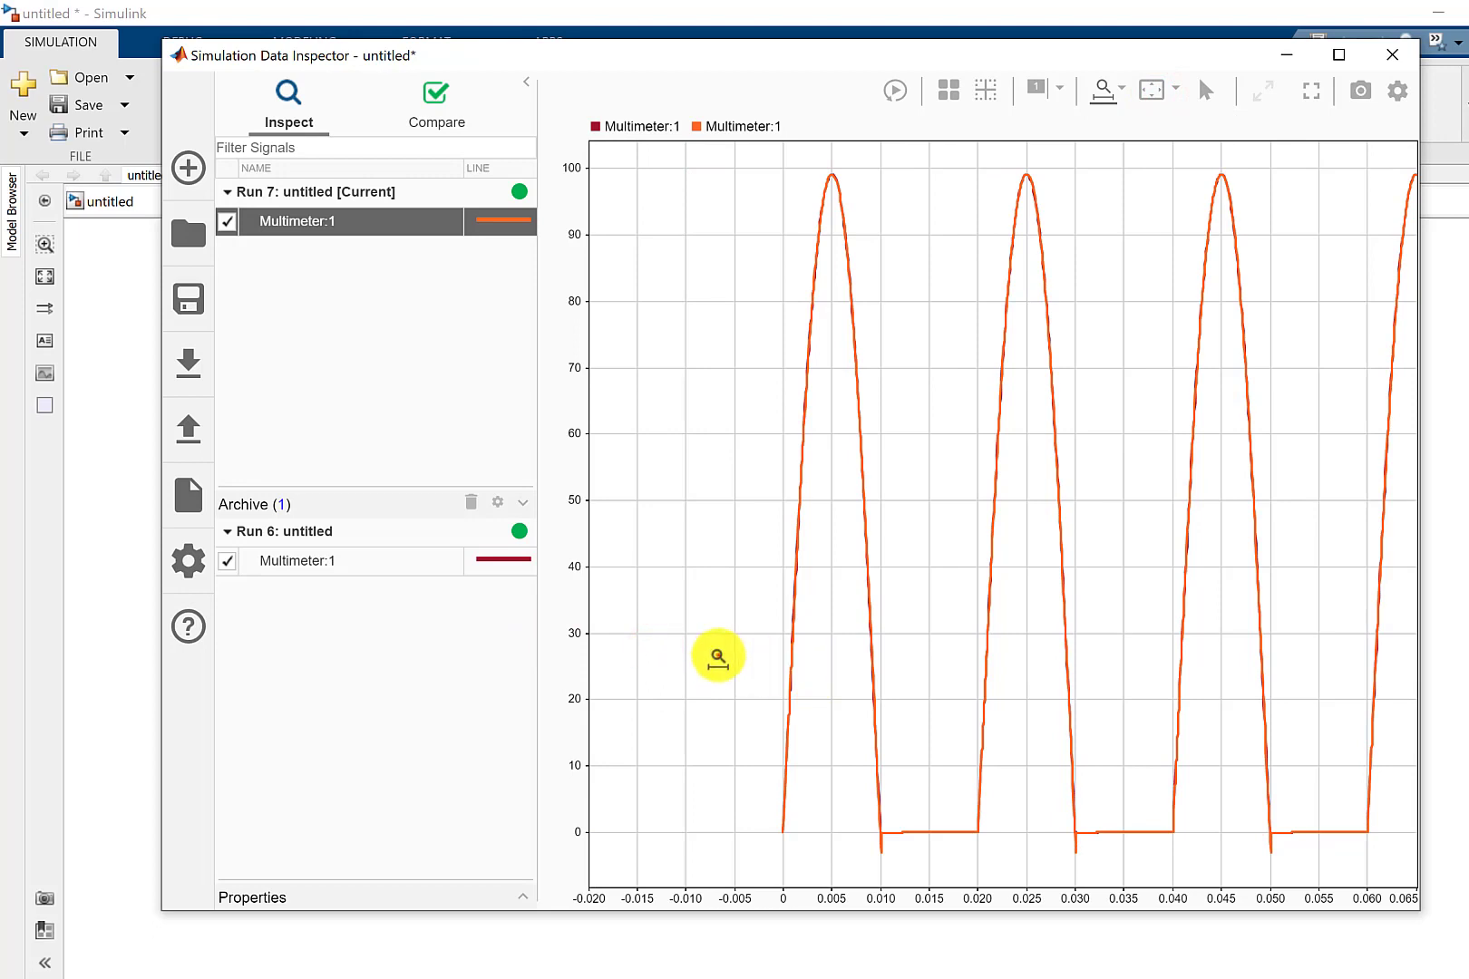
left_click_drag(718, 655, 1338, 704)
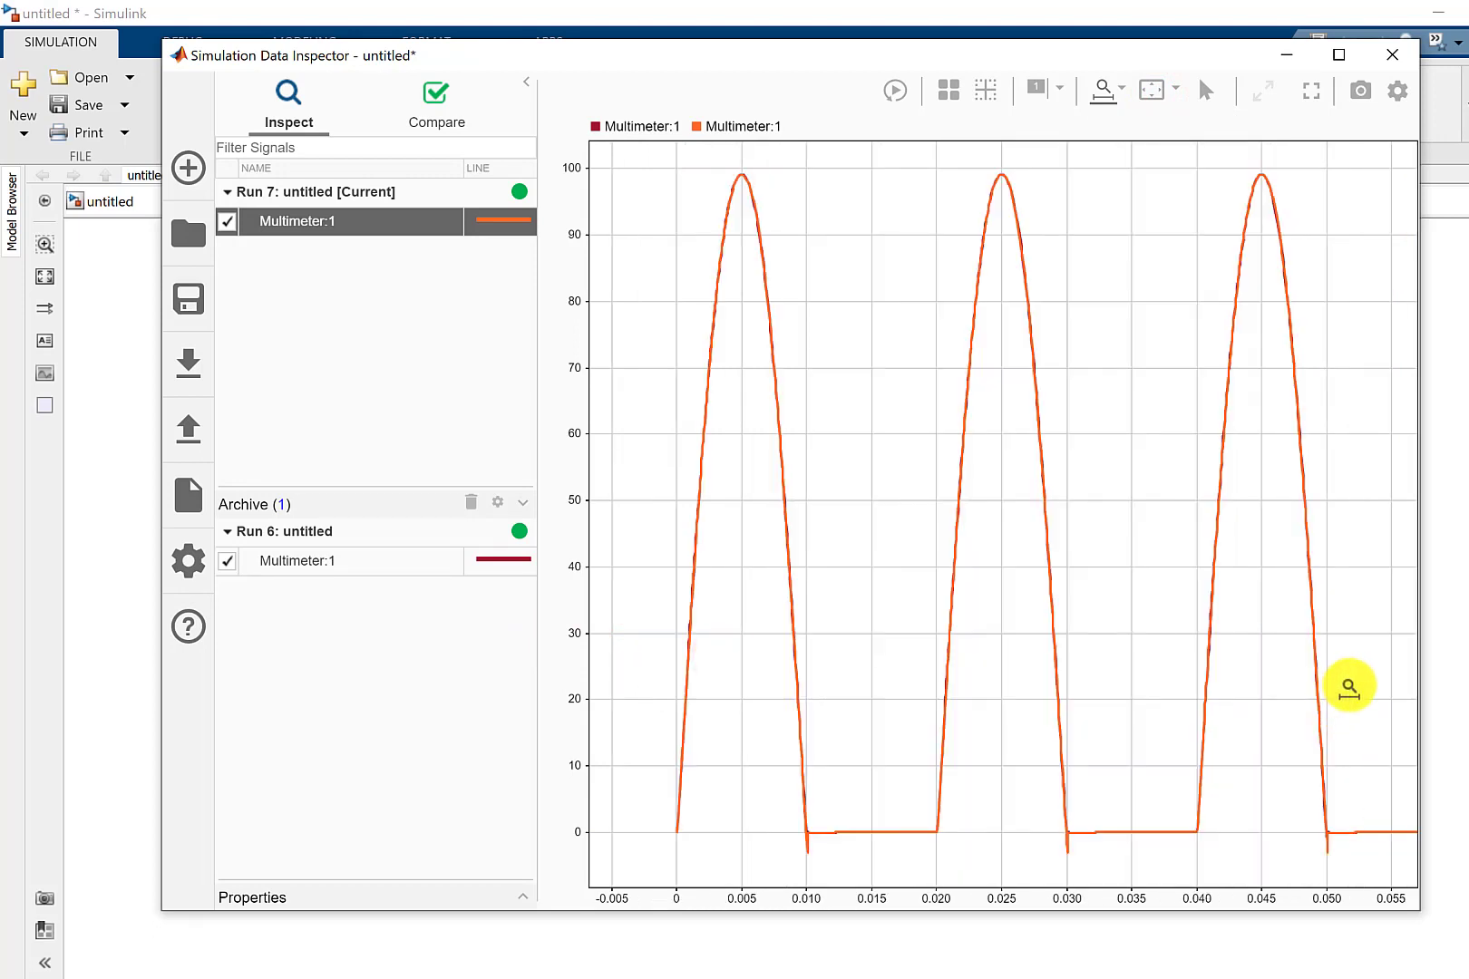
left_click_drag(1106, 712, 639, 728)
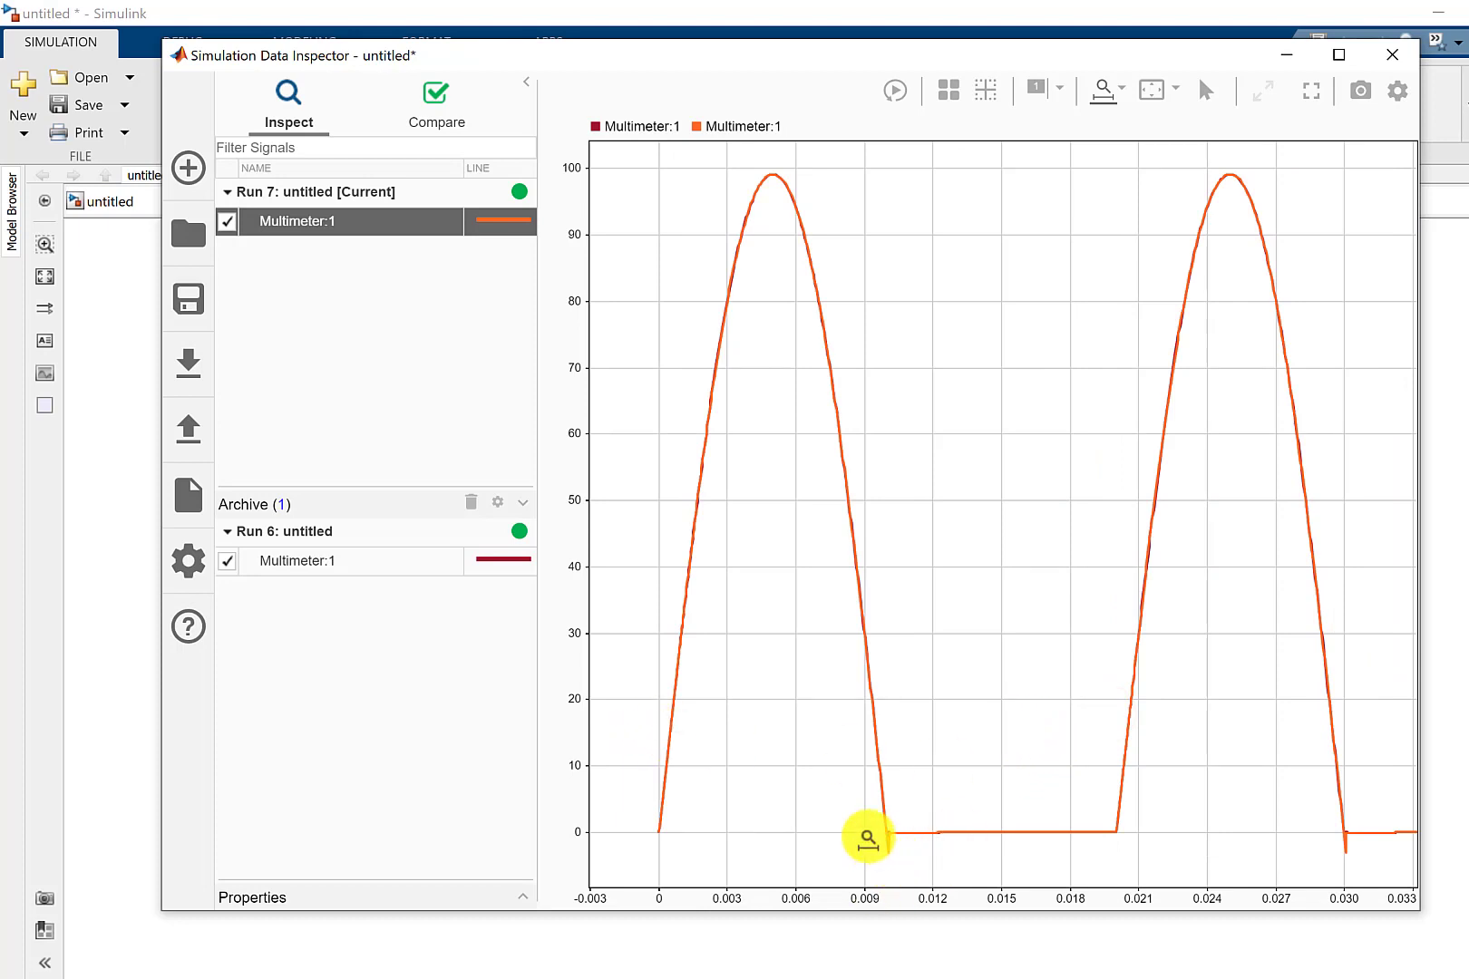
left_click_drag(861, 831, 921, 843)
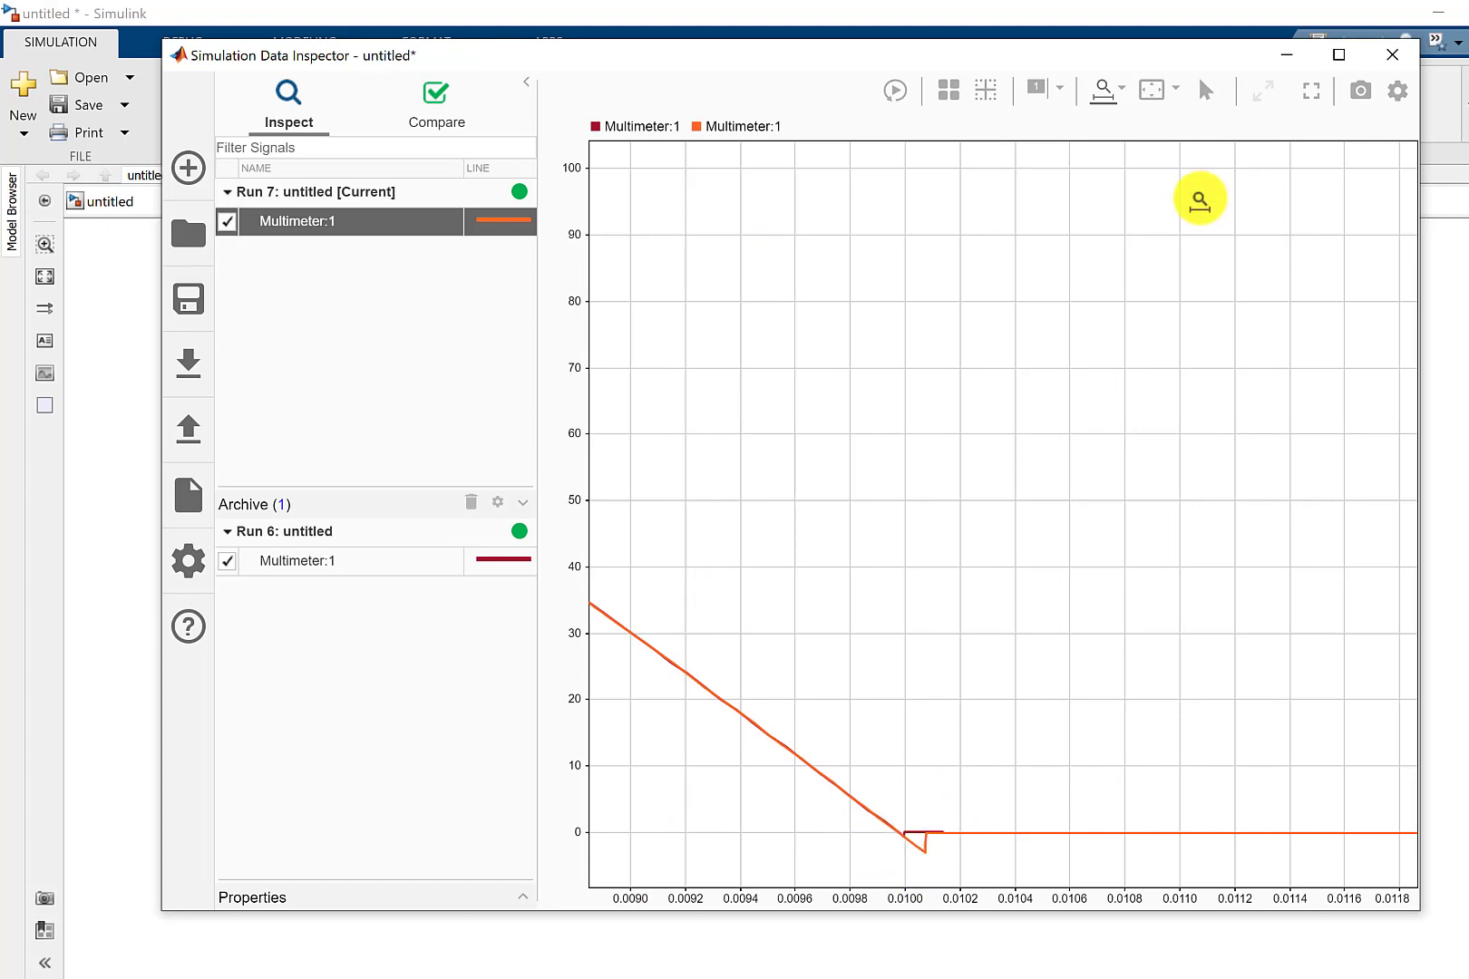
left_click(1151, 108)
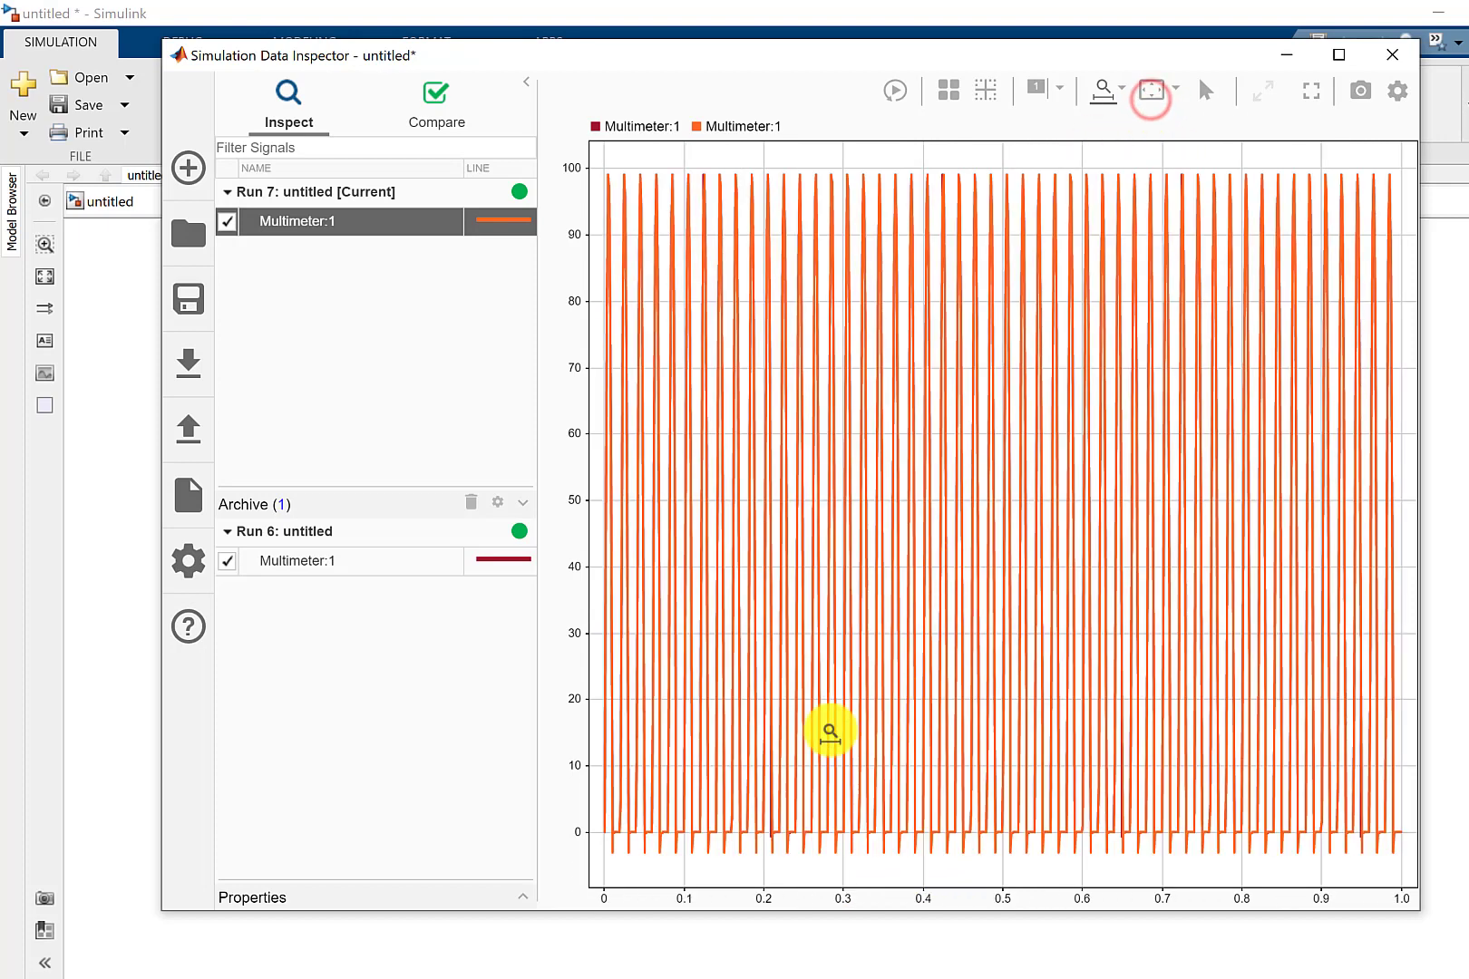
Return to the Simulink model and set the inductance of Series RLC Branch1 to 1000e-6 H.
mouse_move(655, 968)
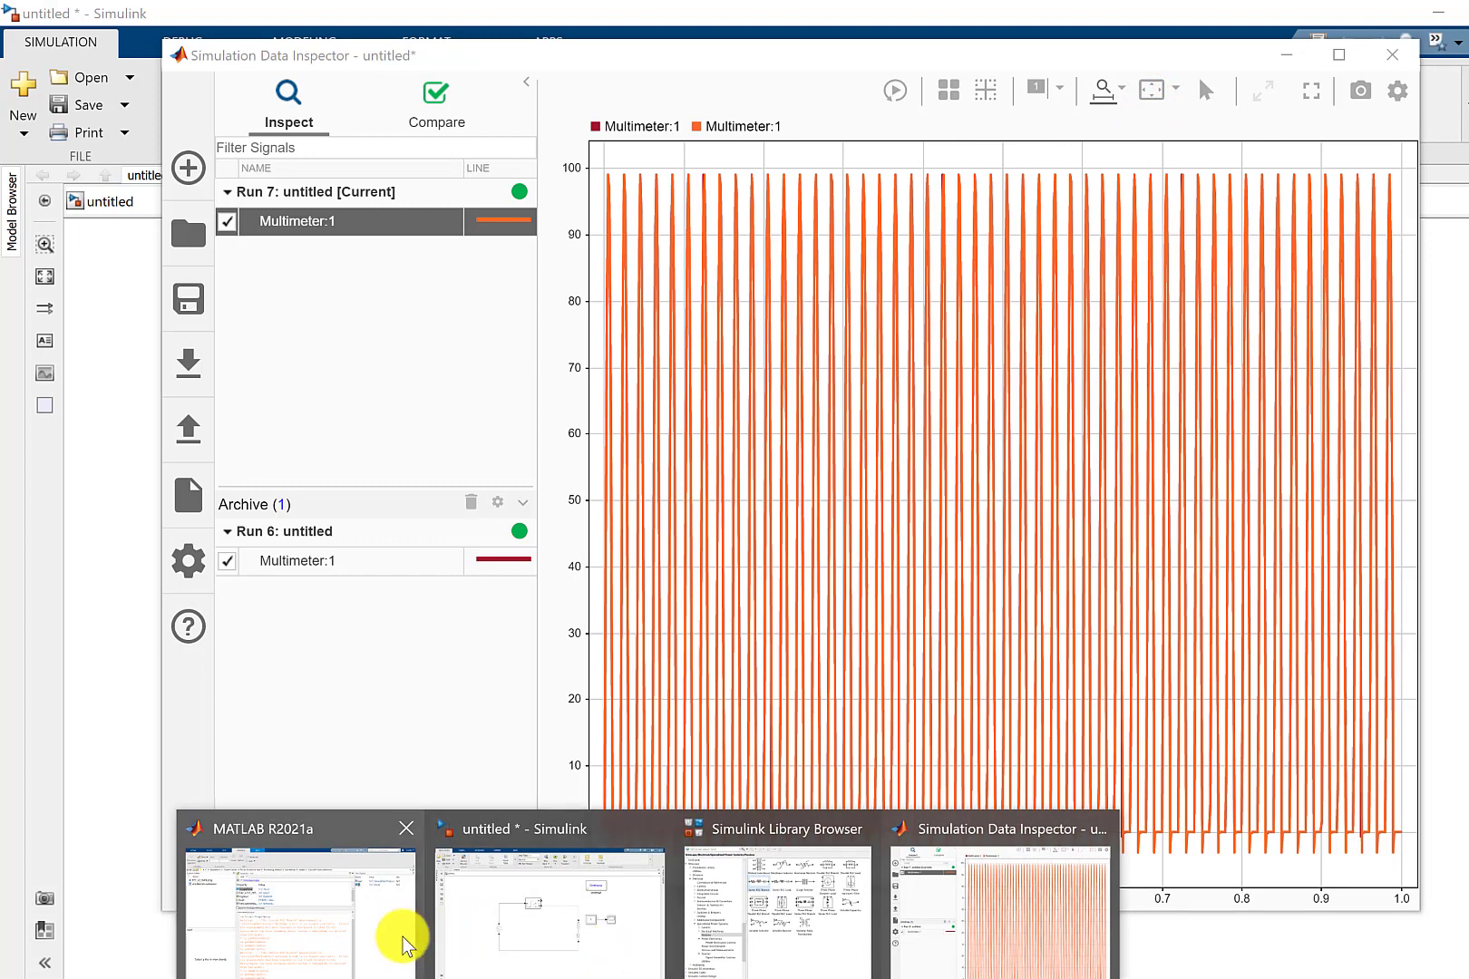
left_click(526, 937)
double_click(988, 580)
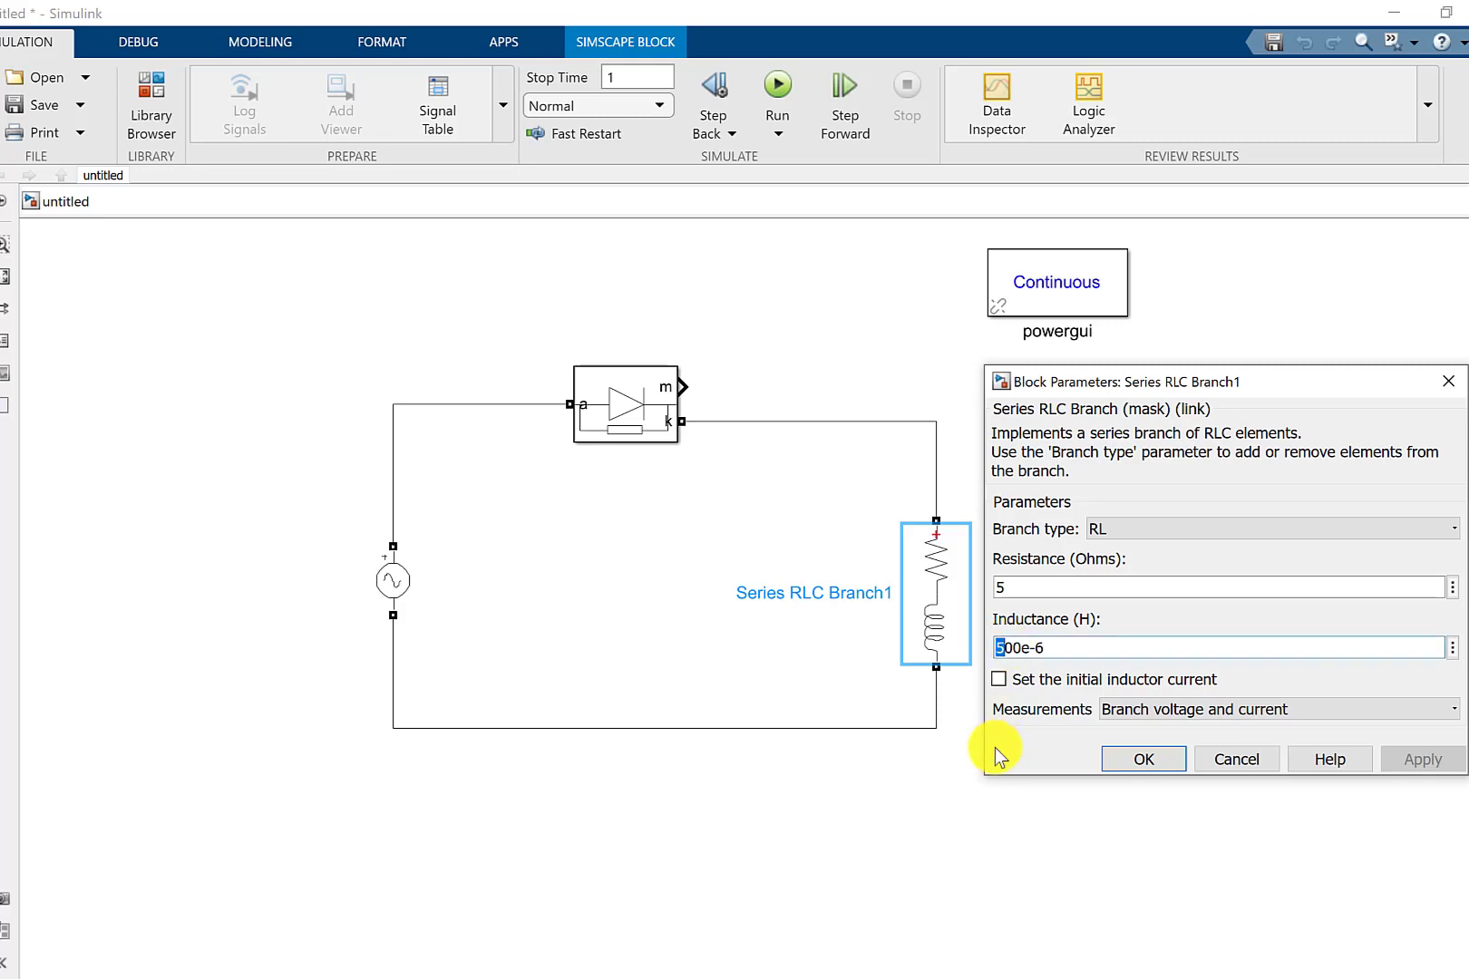
type("10")
left_click(1430, 753)
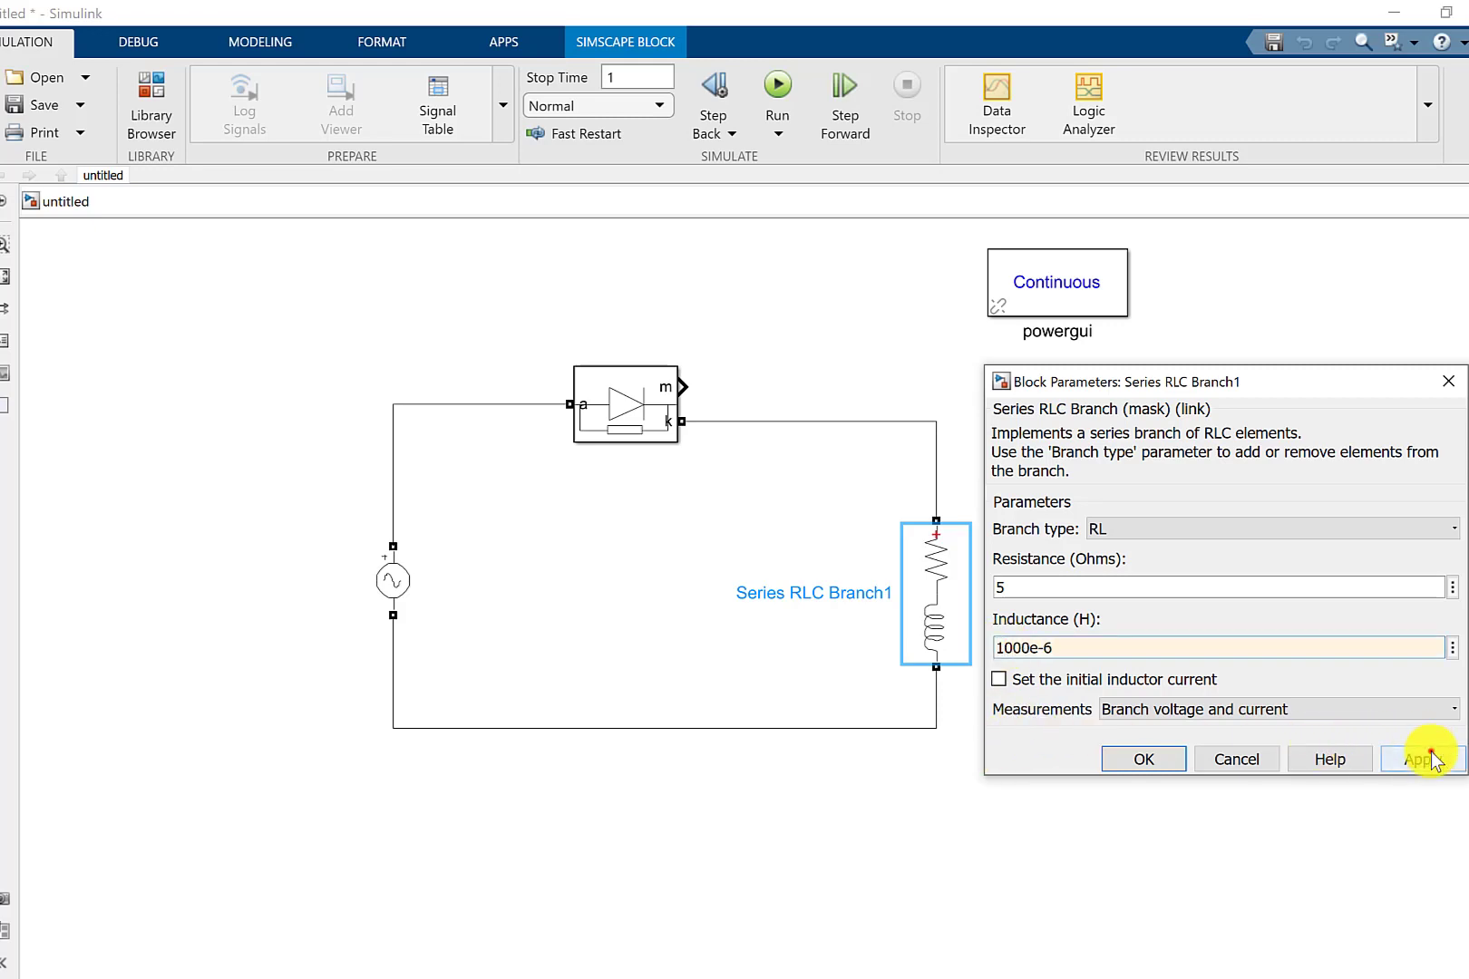
left_click(1144, 759)
Rerun the simulation and change the current run's Multimeter line color to green in the Simulation Data Inspector.
left_click(777, 84)
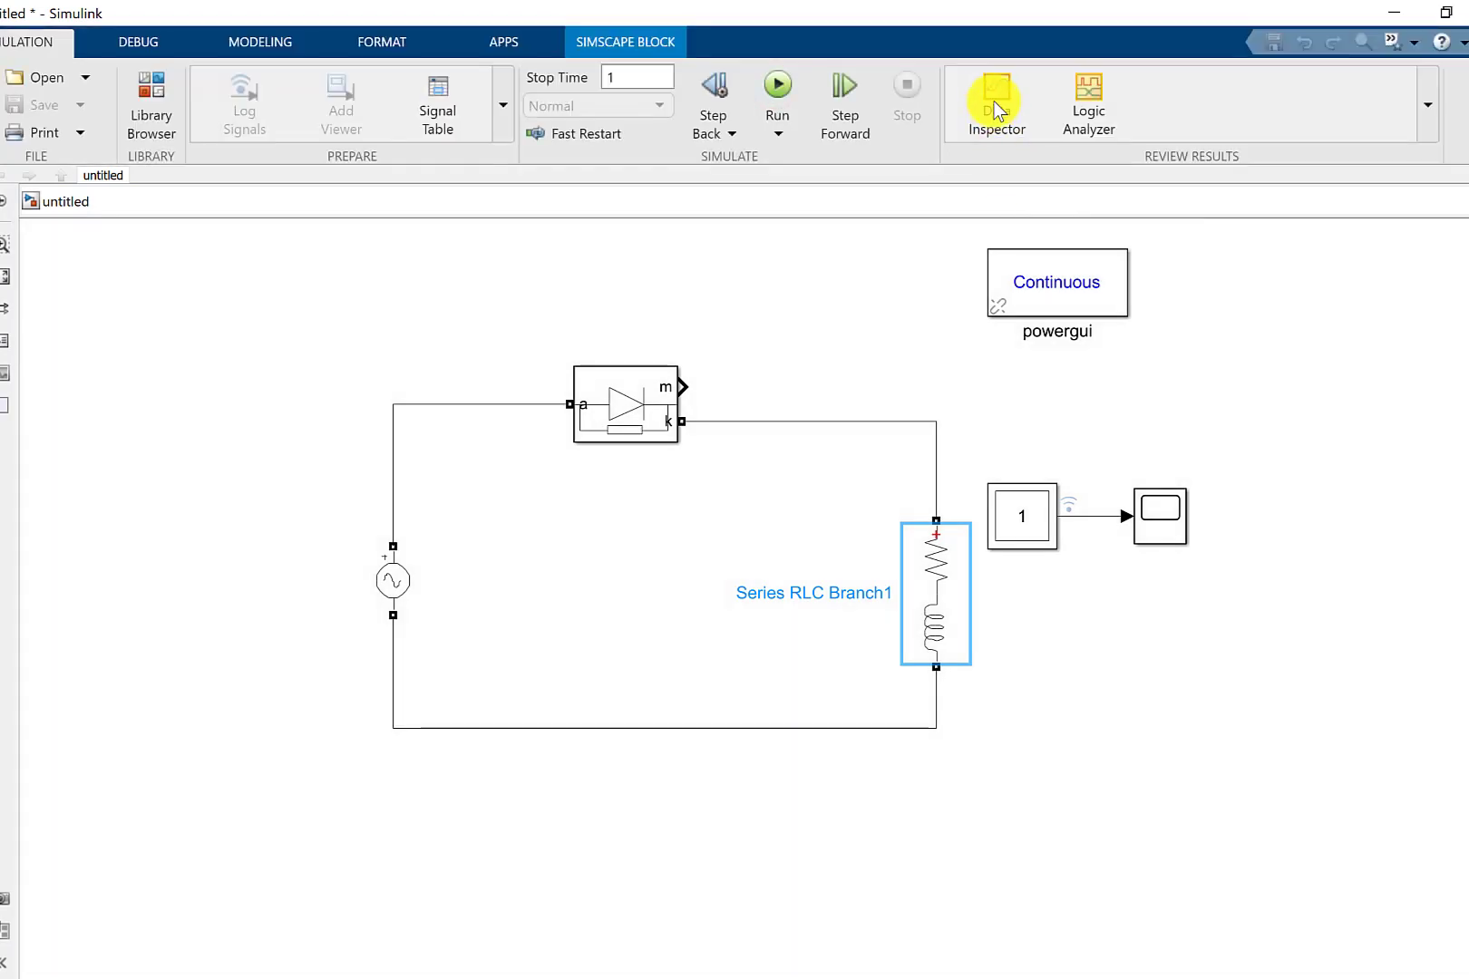
left_click(994, 98)
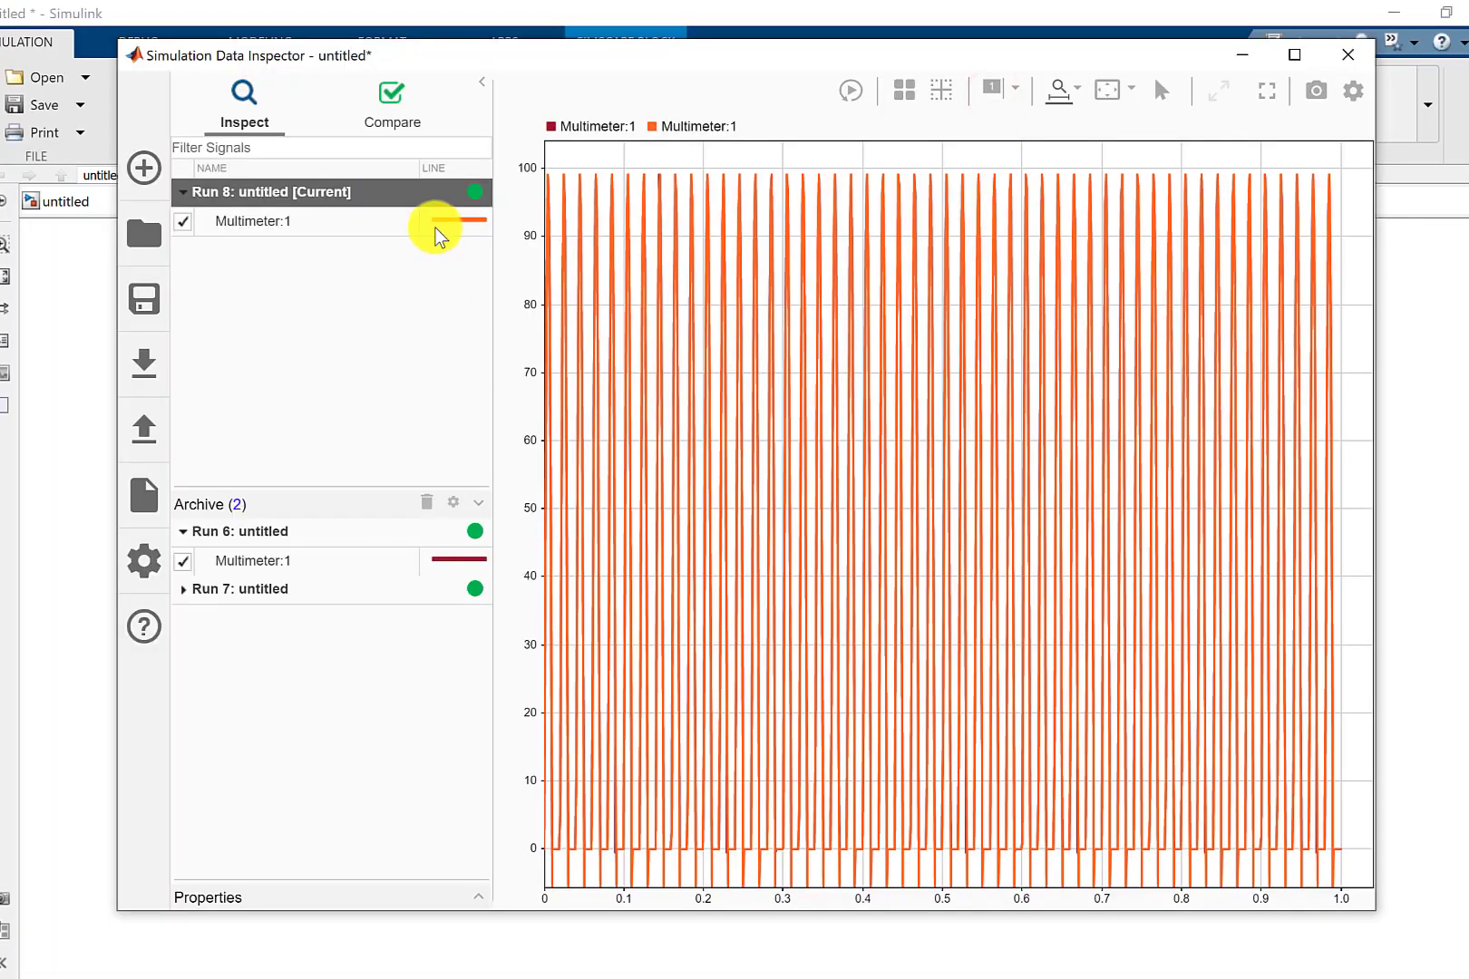
left_click(459, 220)
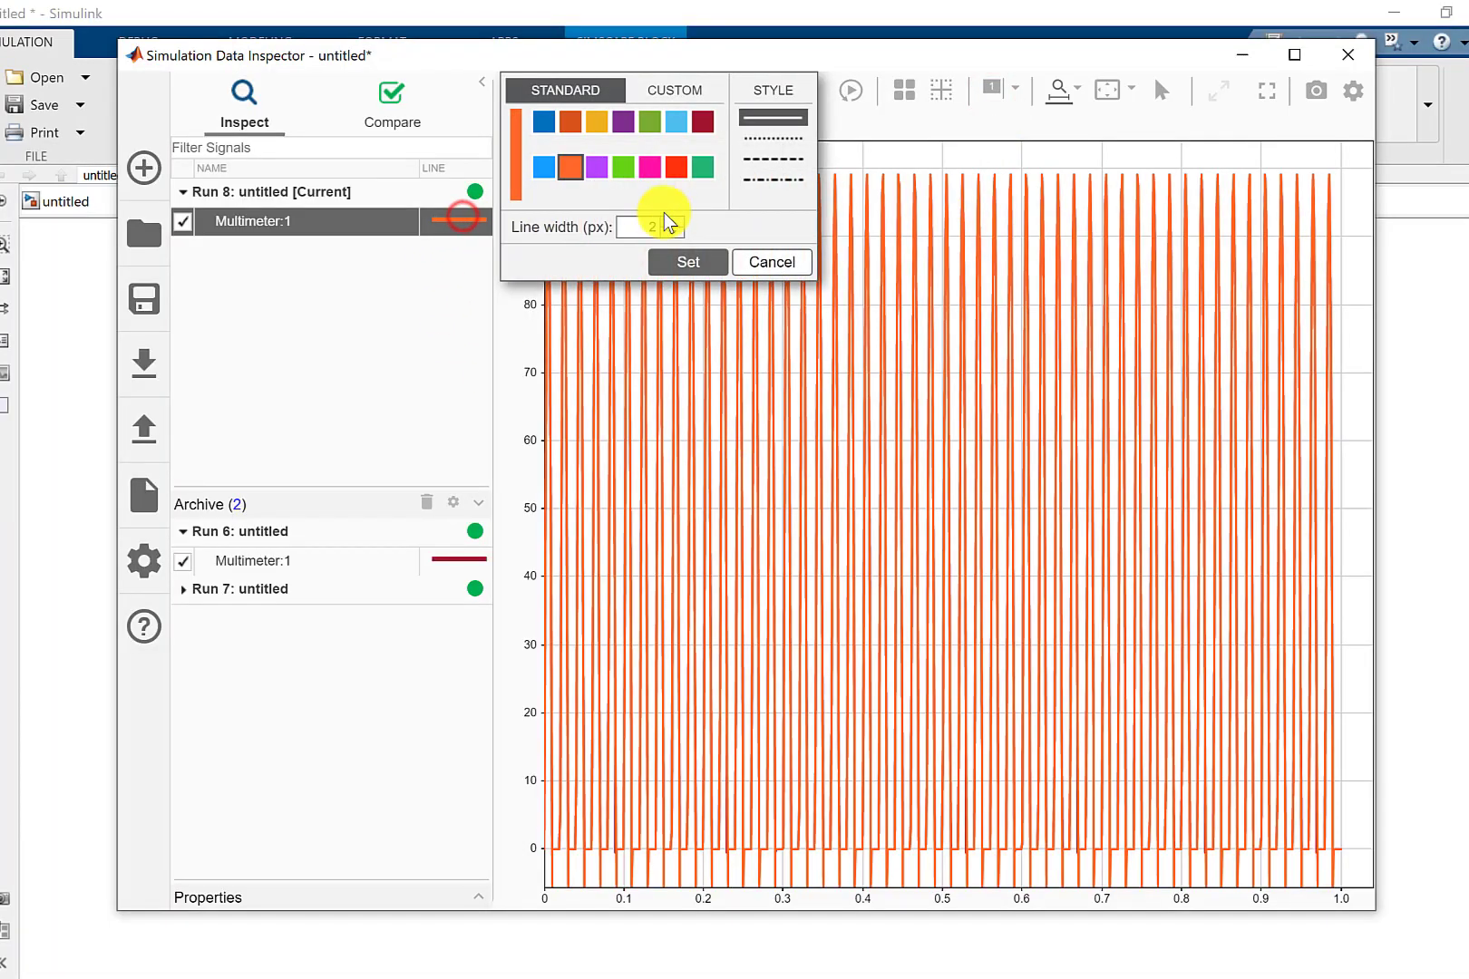
left_click(704, 166)
left_click(691, 261)
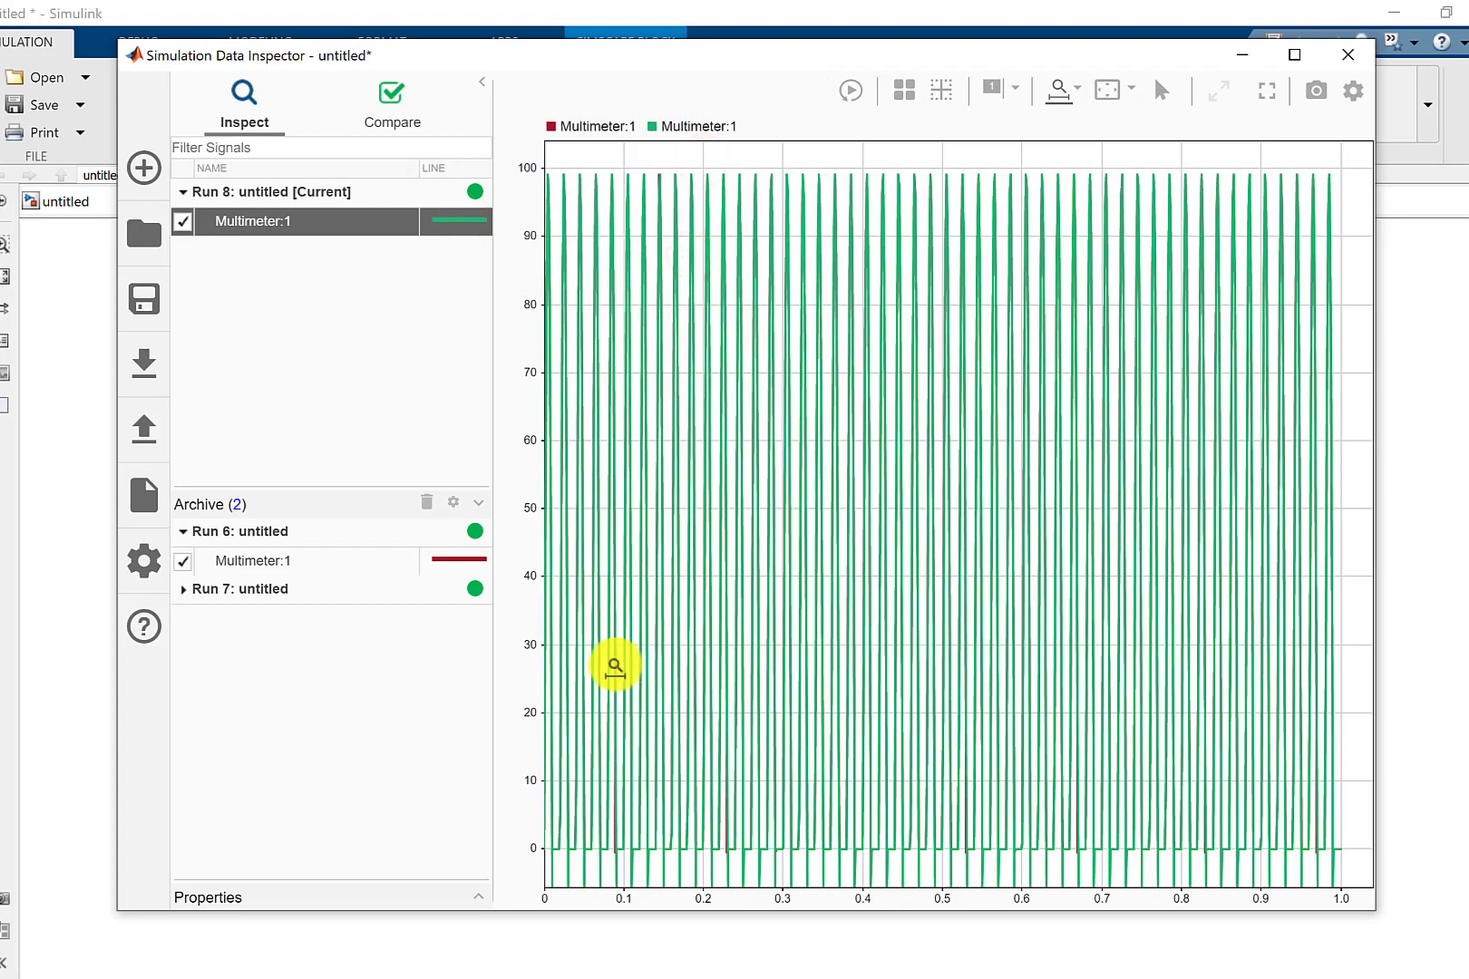
Examine the Run 6 and current-run voltages magnified in time to about 0–0.021 s, and minimize the Simulation Data Inspector.
left_click_drag(610, 667, 490, 671)
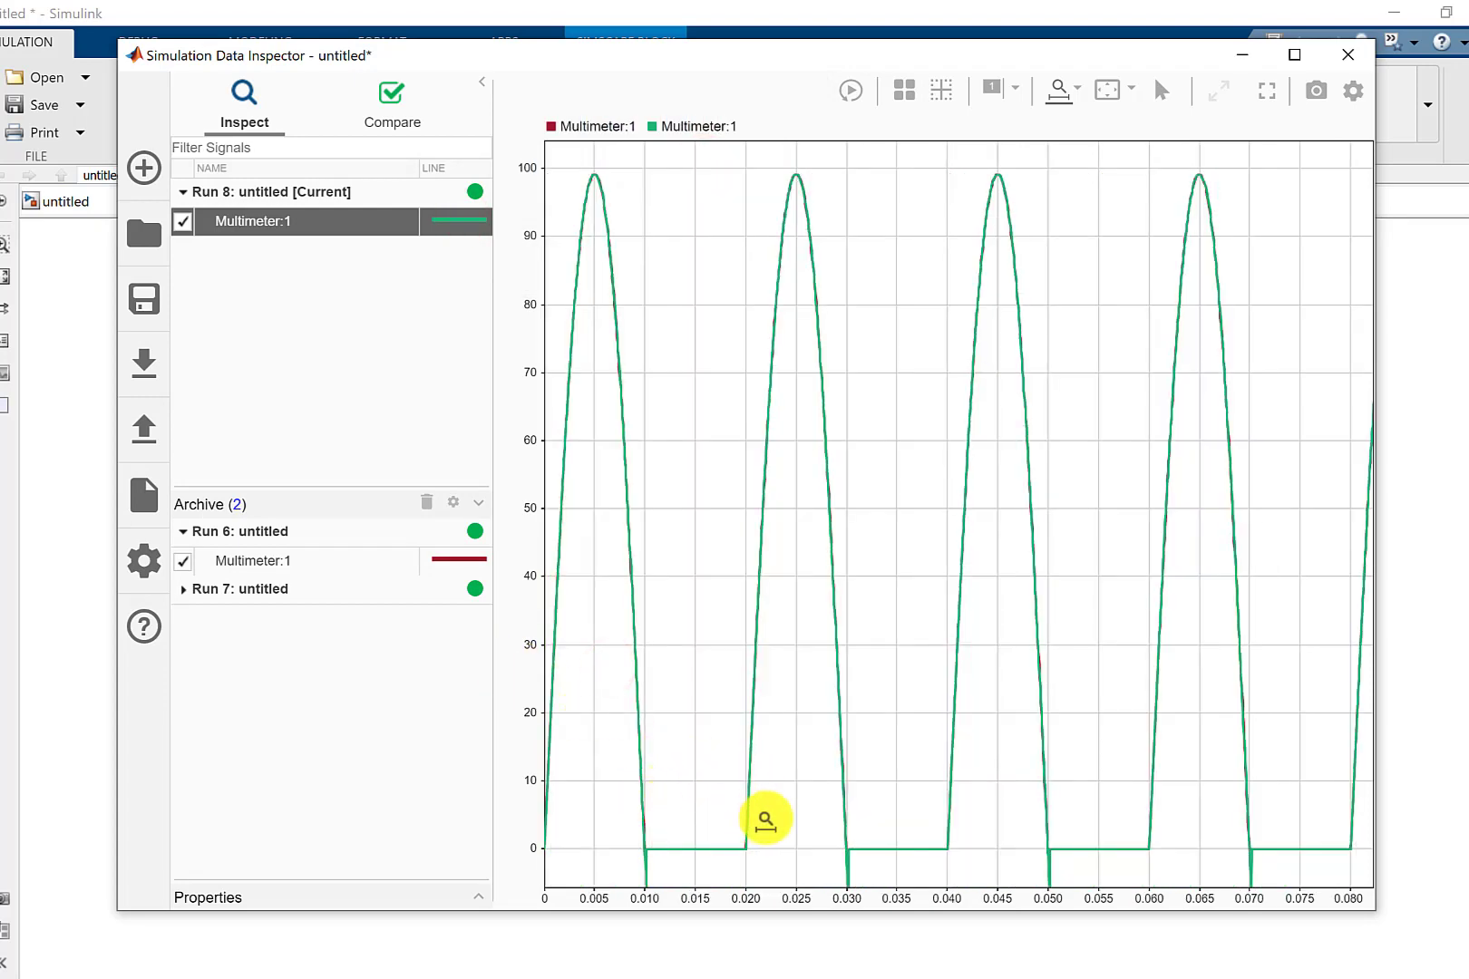
left_click_drag(761, 823, 546, 818)
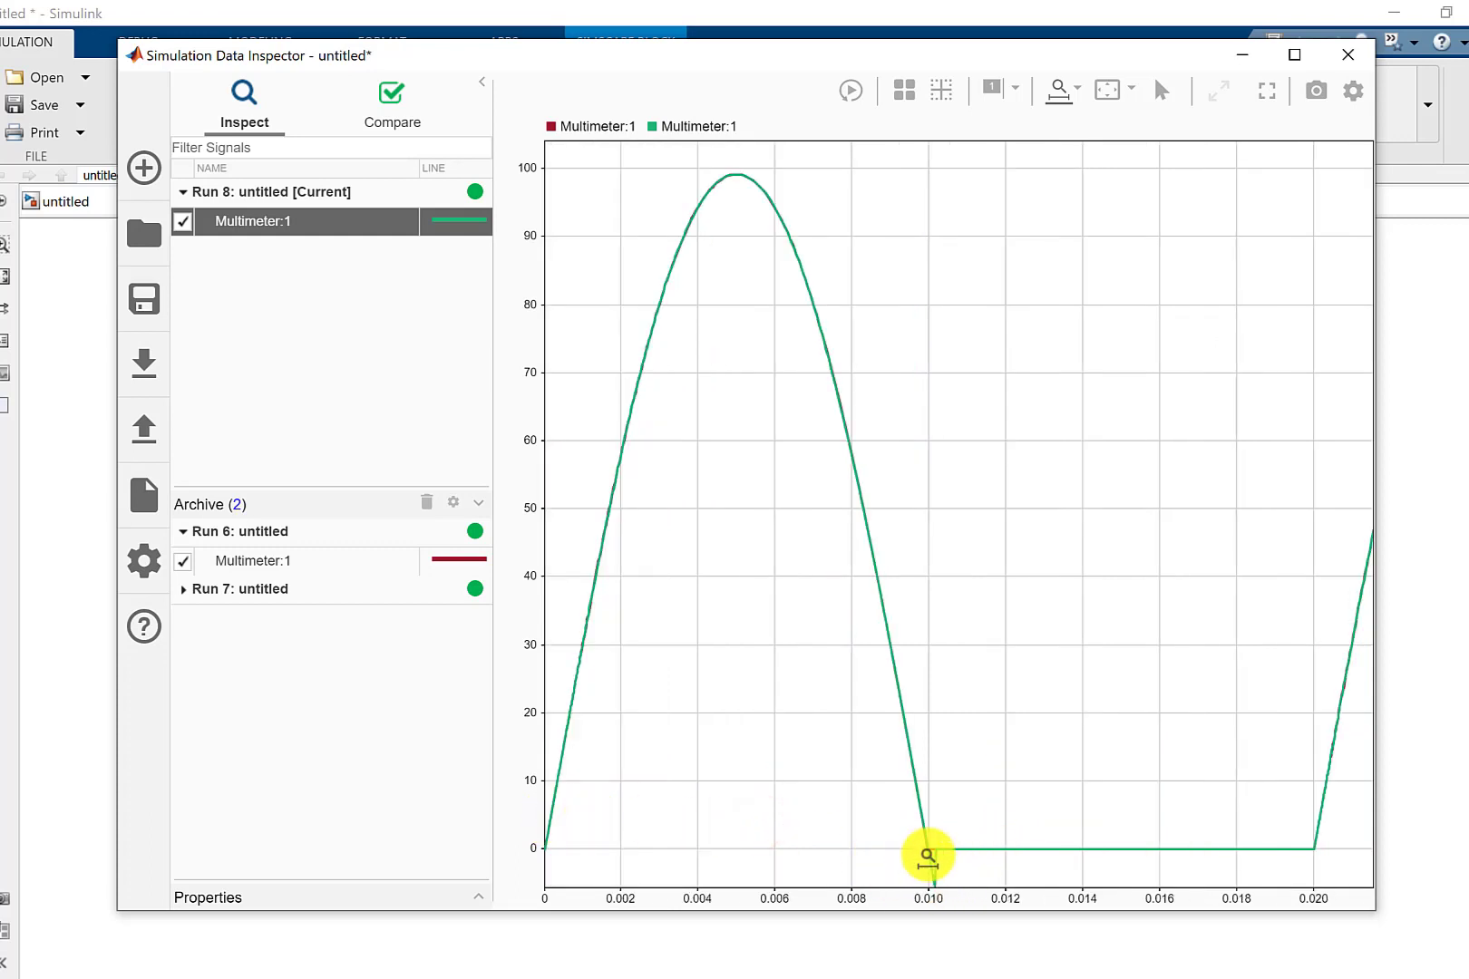
left_click(1251, 55)
Set the inductance of Series RLC Branch1 to 5000e-6 H.
double_click(961, 634)
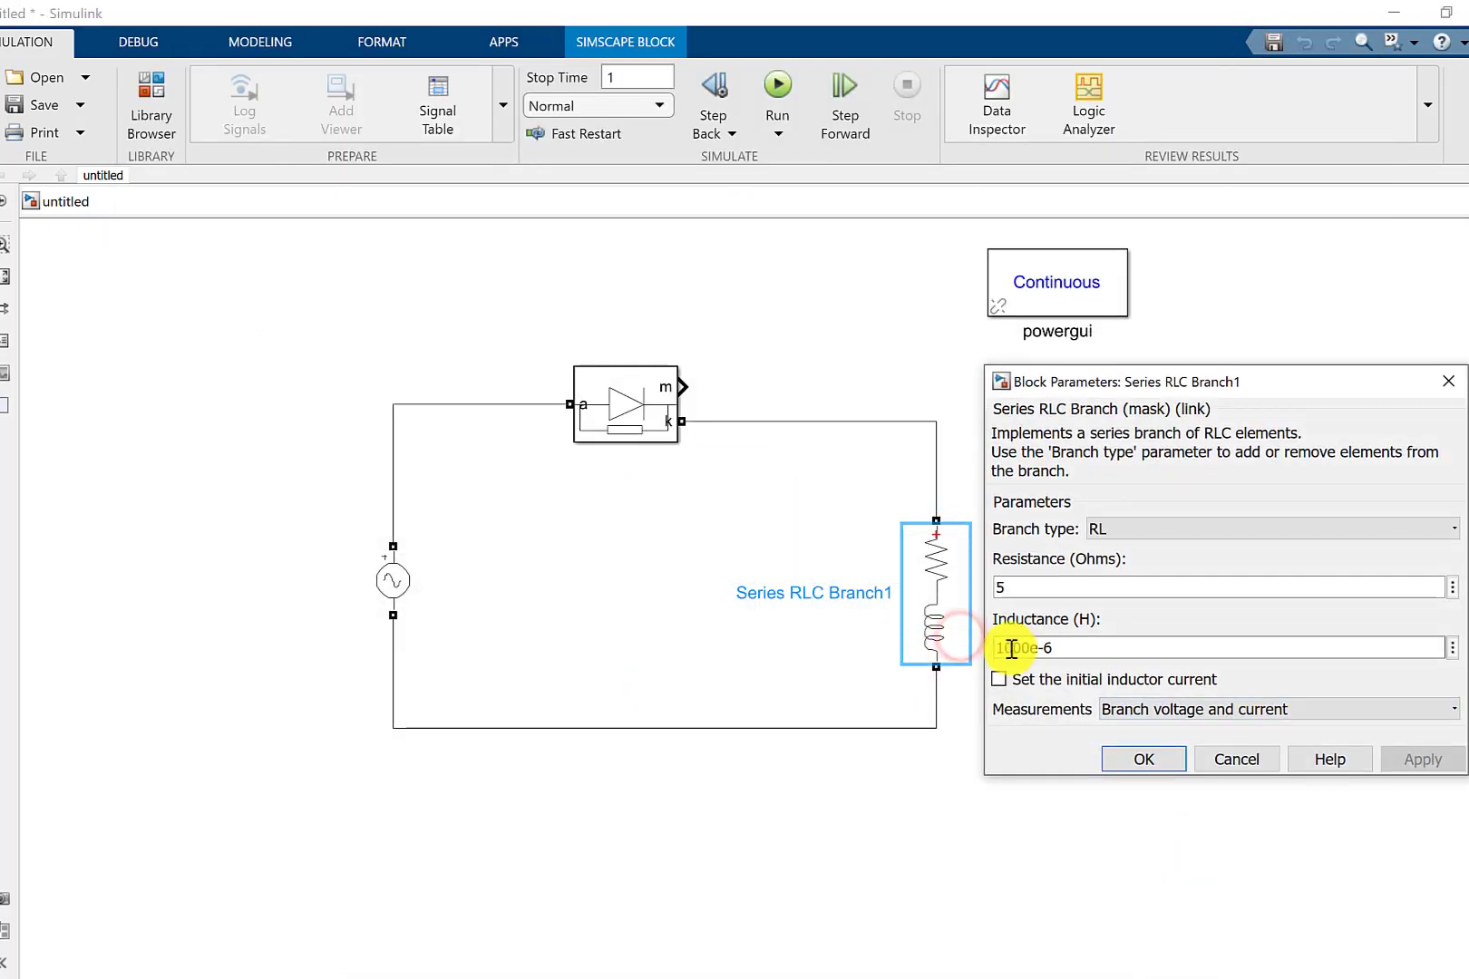
left_click_drag(1003, 652, 981, 653)
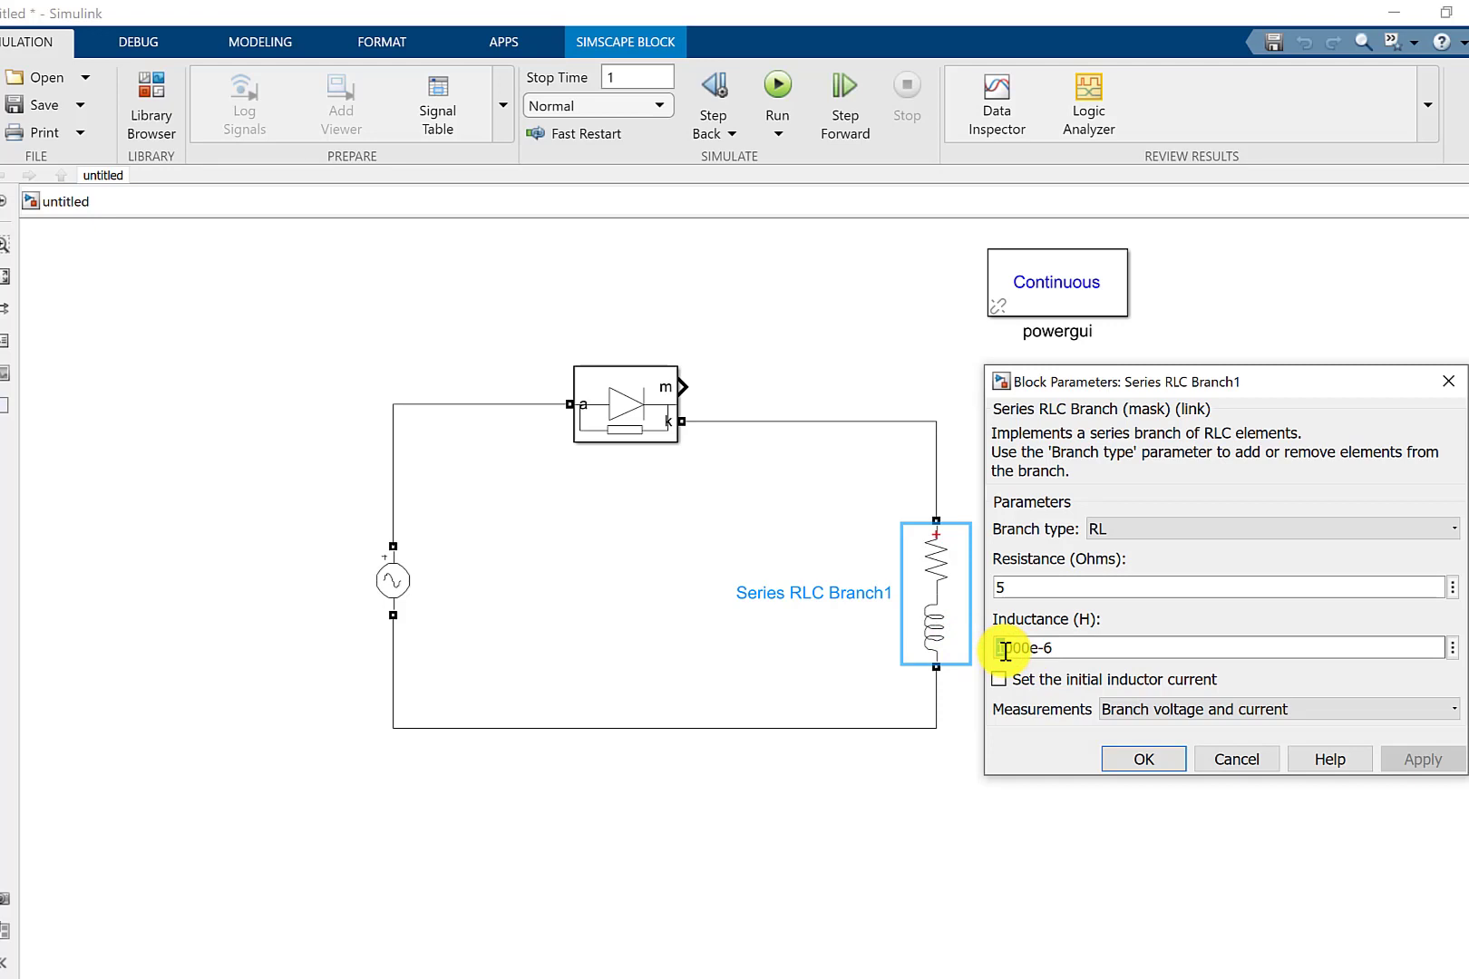
type("3")
left_click(1172, 764)
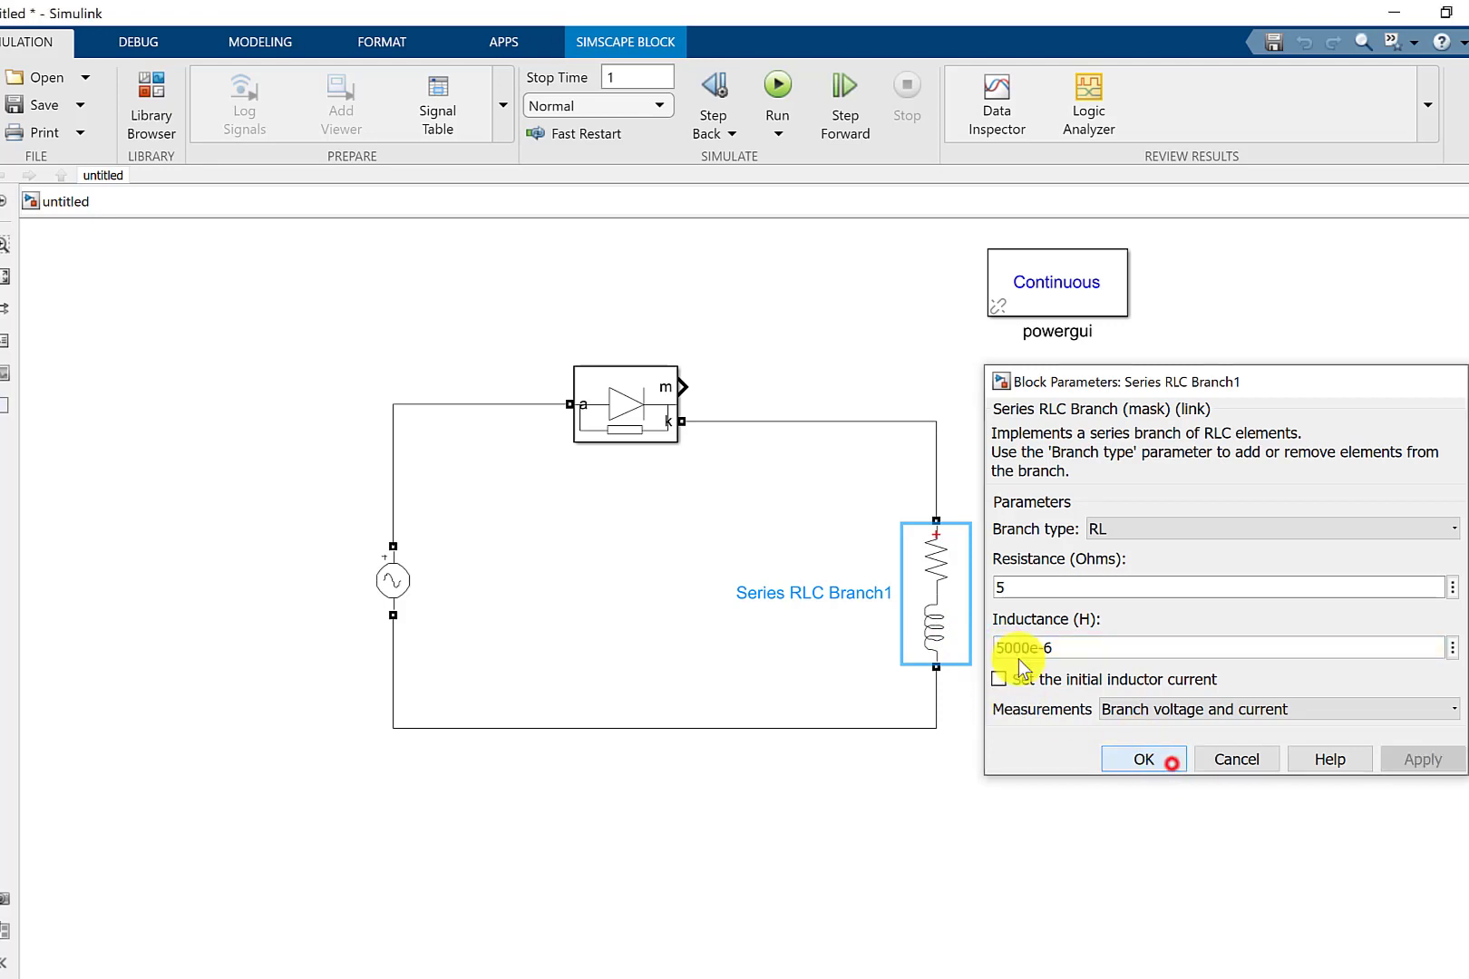
Rerun the simulation and add the archived Run 7 and Run 8 Multimeter signals to the Simulation Data Inspector plot.
left_click(790, 82)
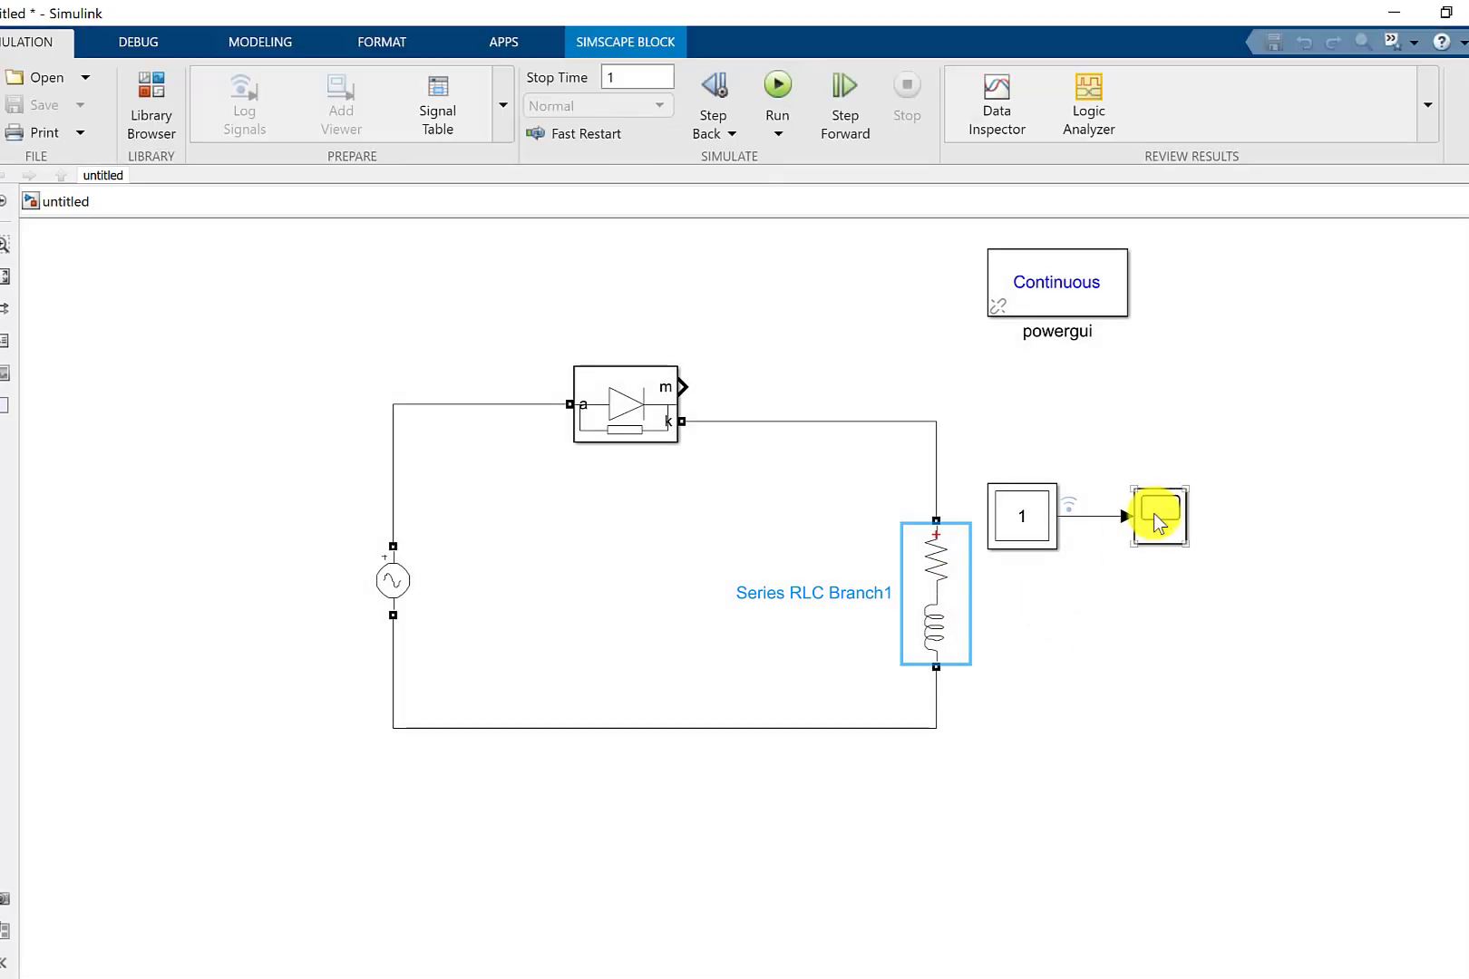
left_click(1007, 102)
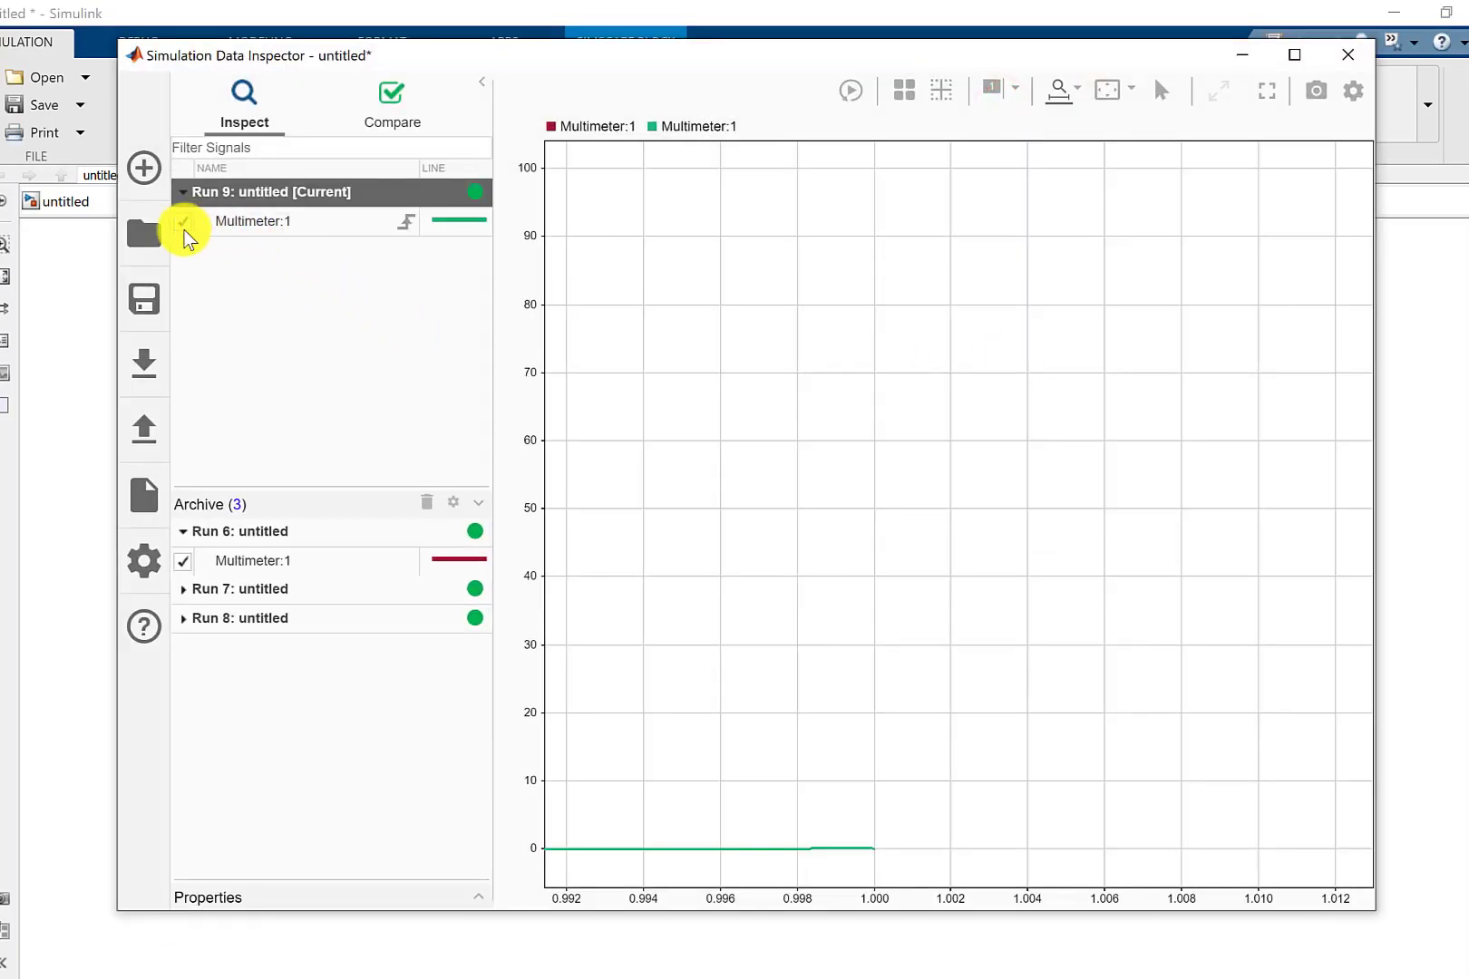
left_click(183, 589)
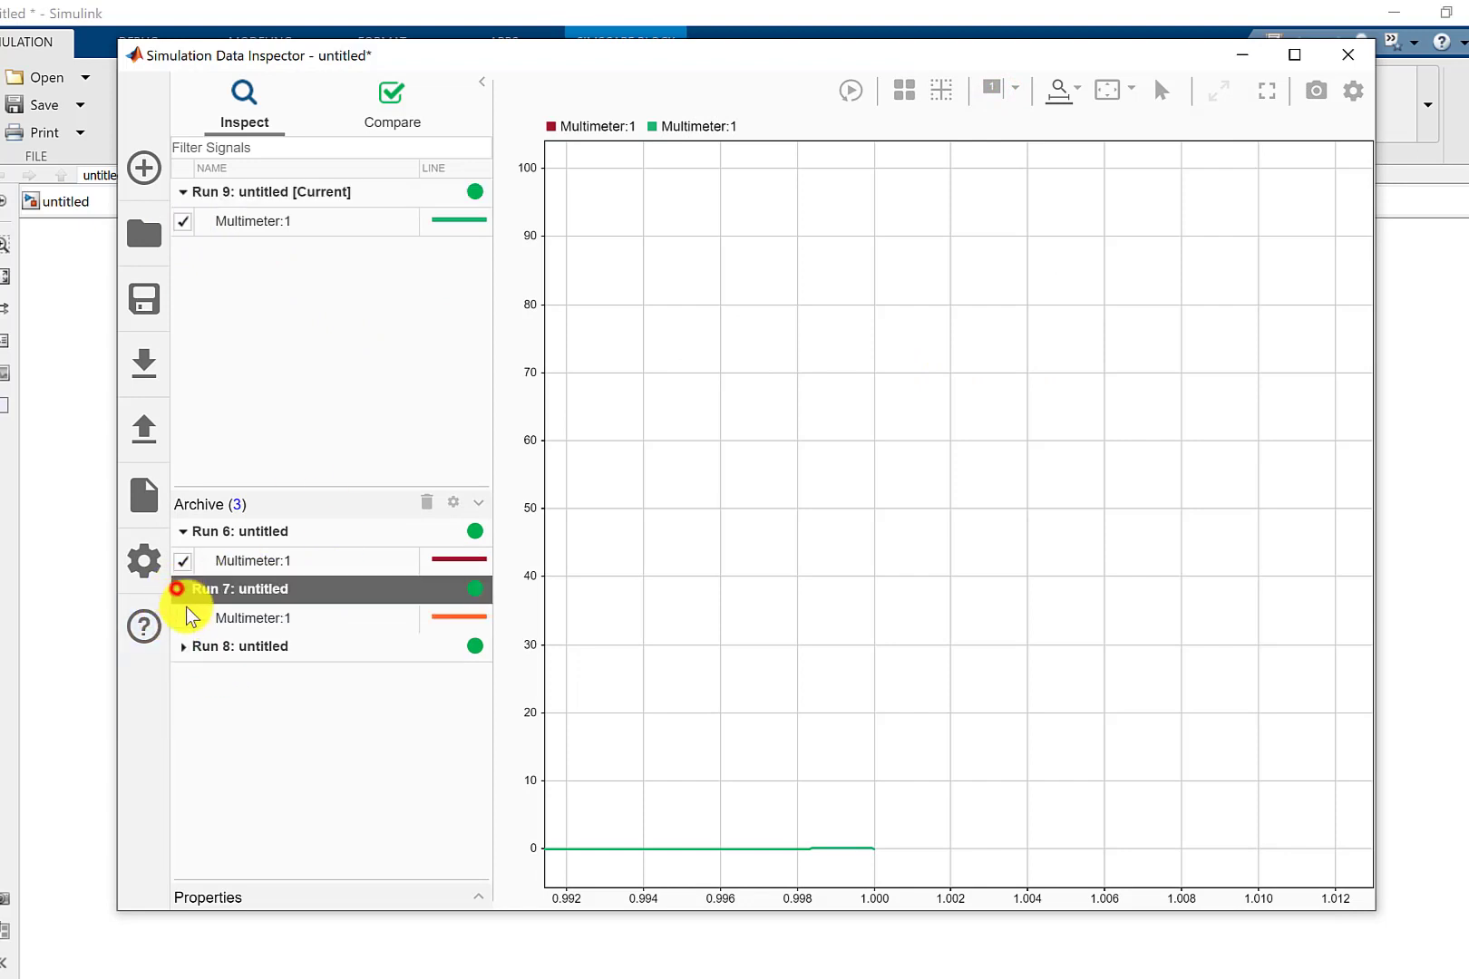
left_click(182, 619)
left_click(184, 647)
left_click(182, 676)
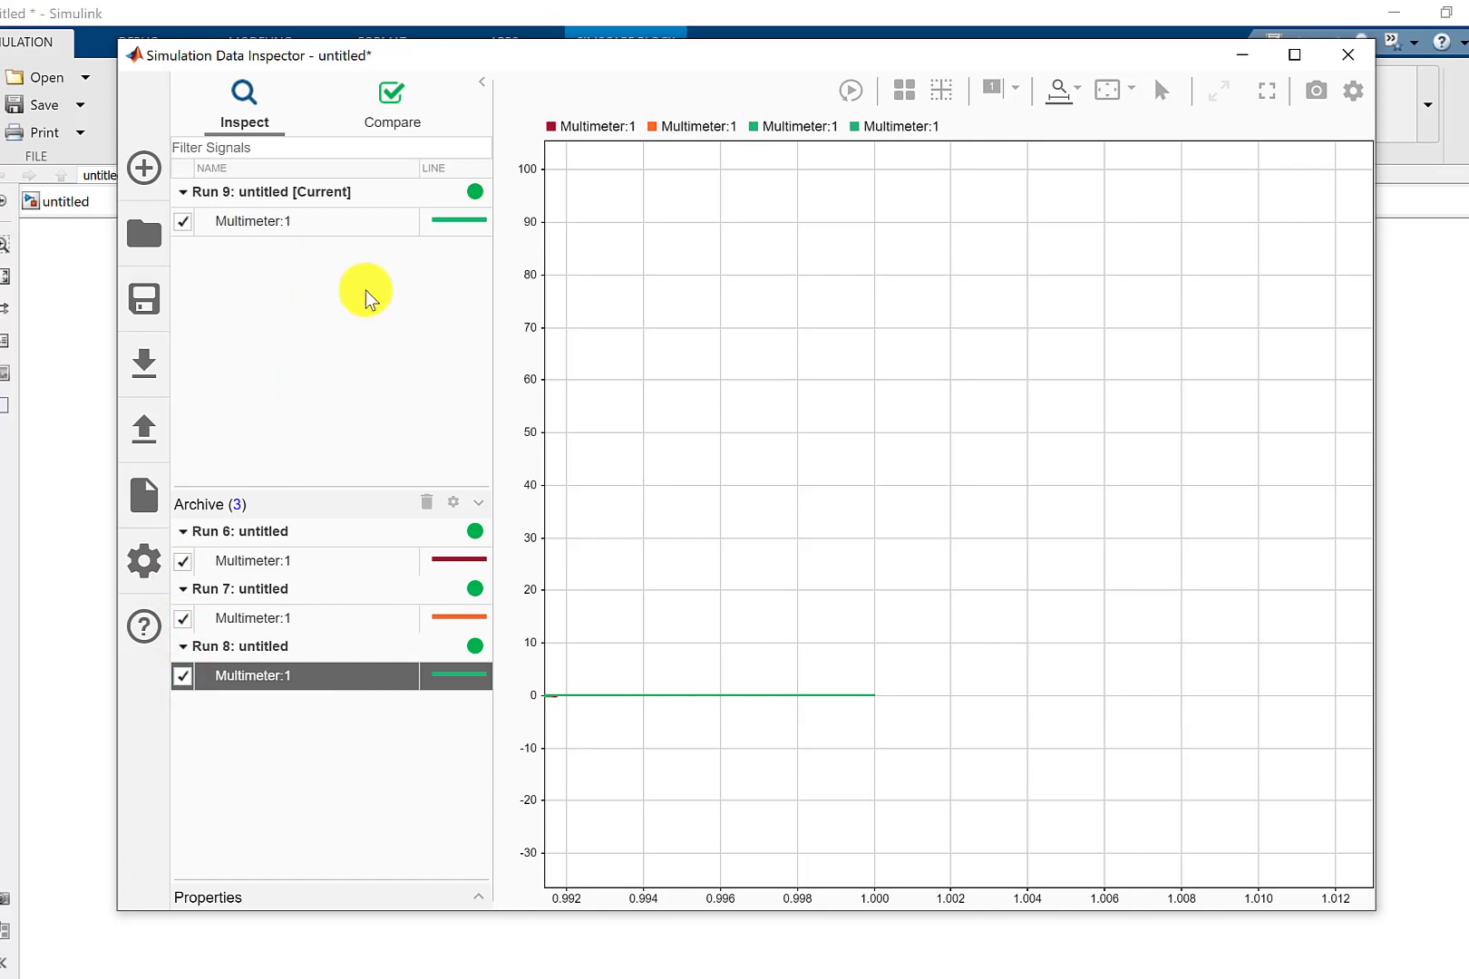
Change the line color of the current run's Multimeter signal to purple.
left_click(448, 219)
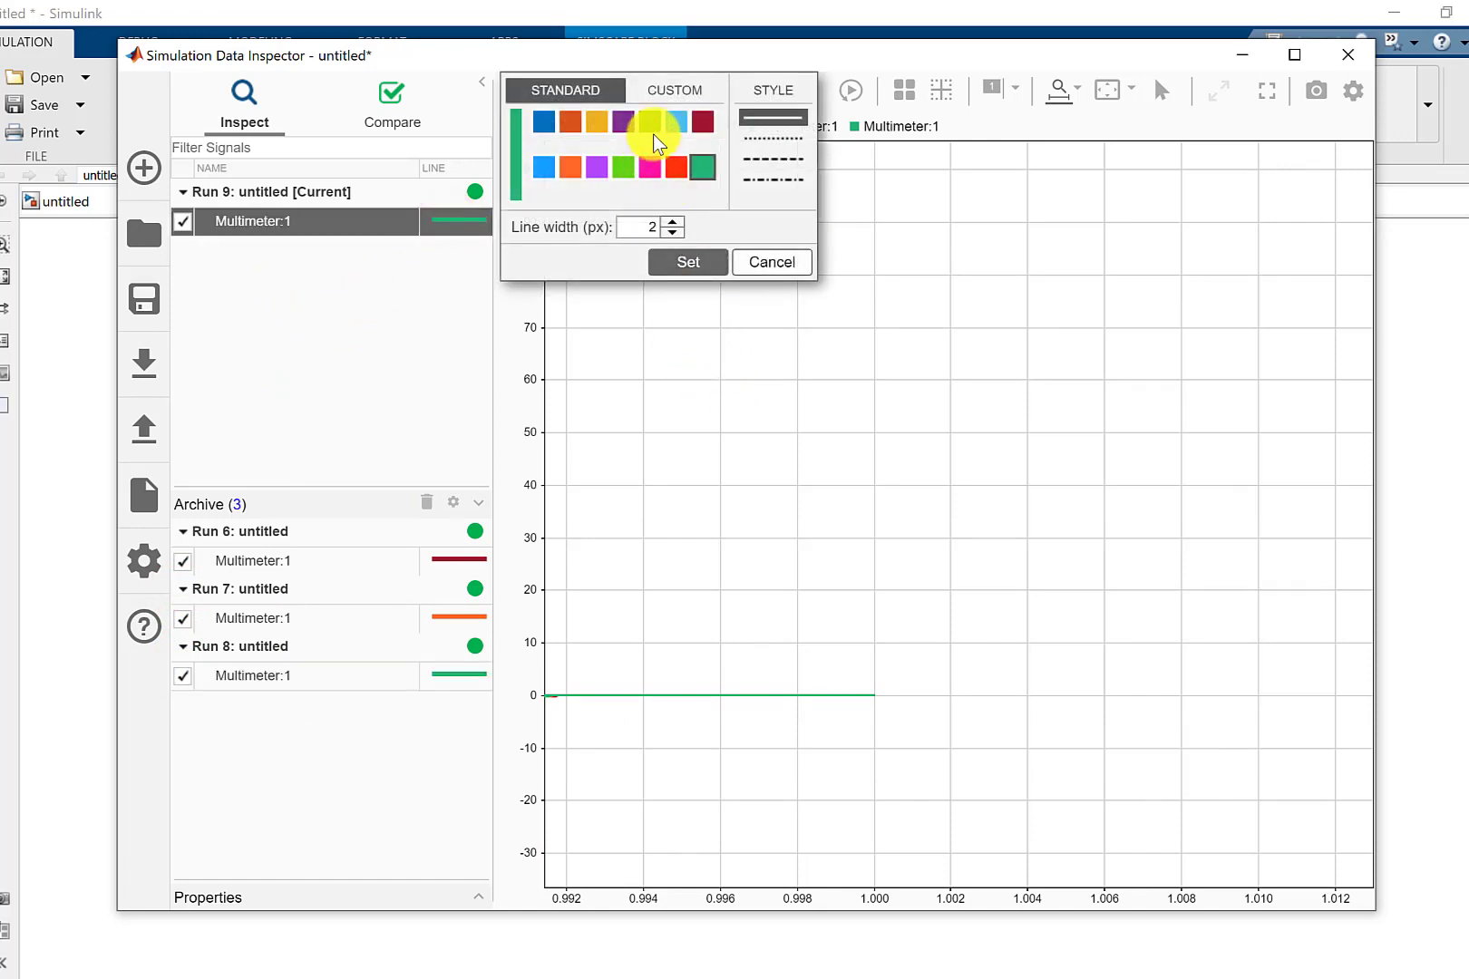
left_click(632, 125)
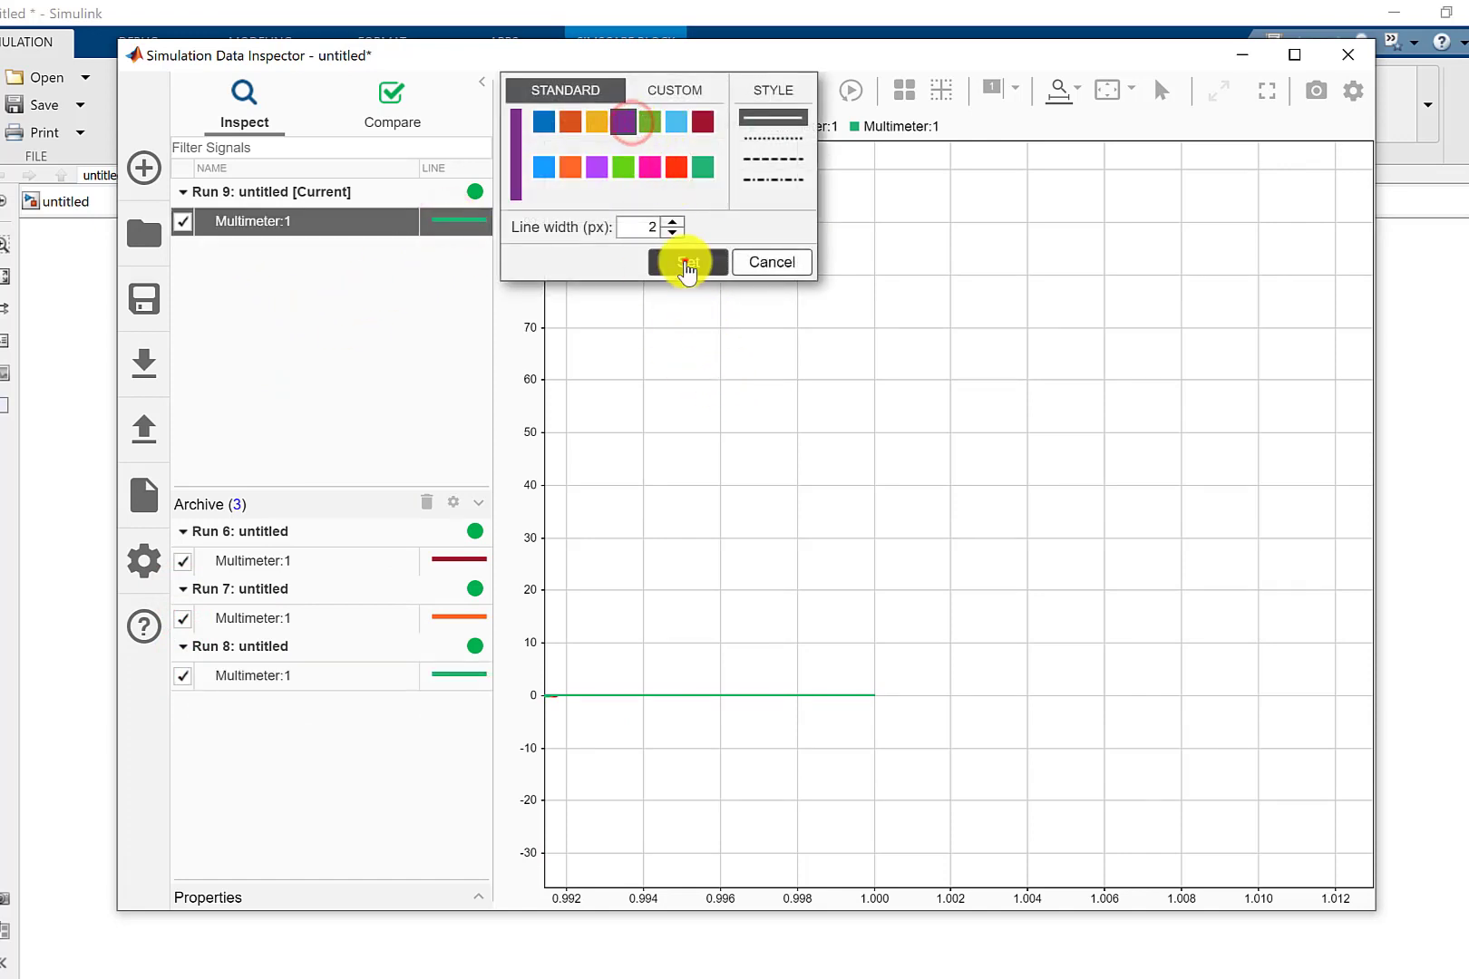
left_click(687, 262)
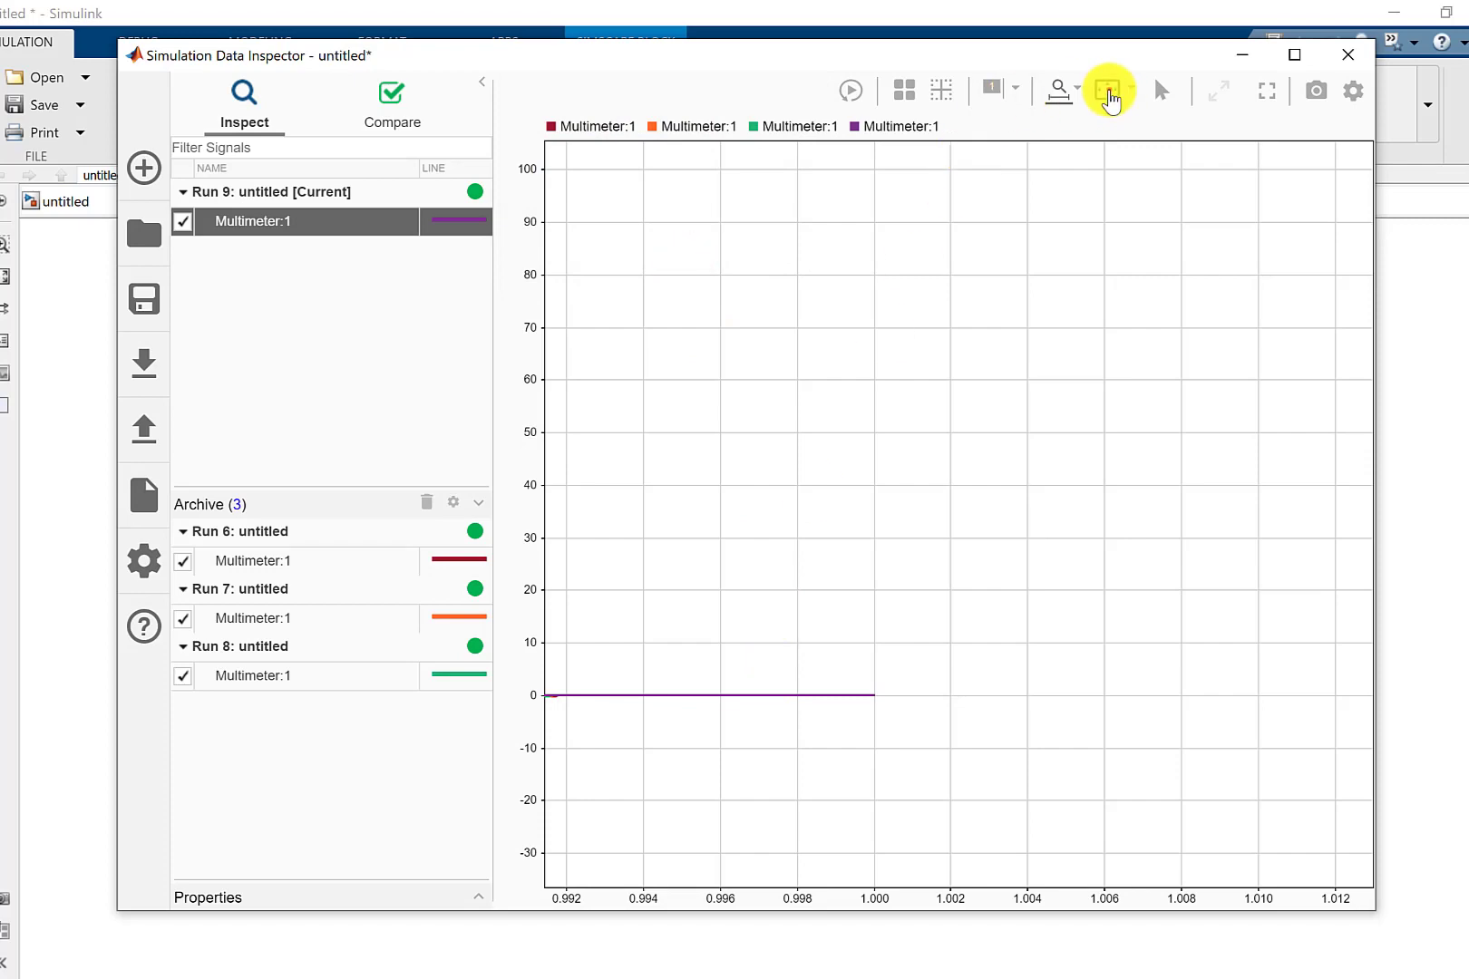
Compare all four runs' Multimeter voltages around 0.030 s, magnified to about 0.0274–0.0336 s, and minimize the Simulation Data Inspector.
left_click(1107, 90)
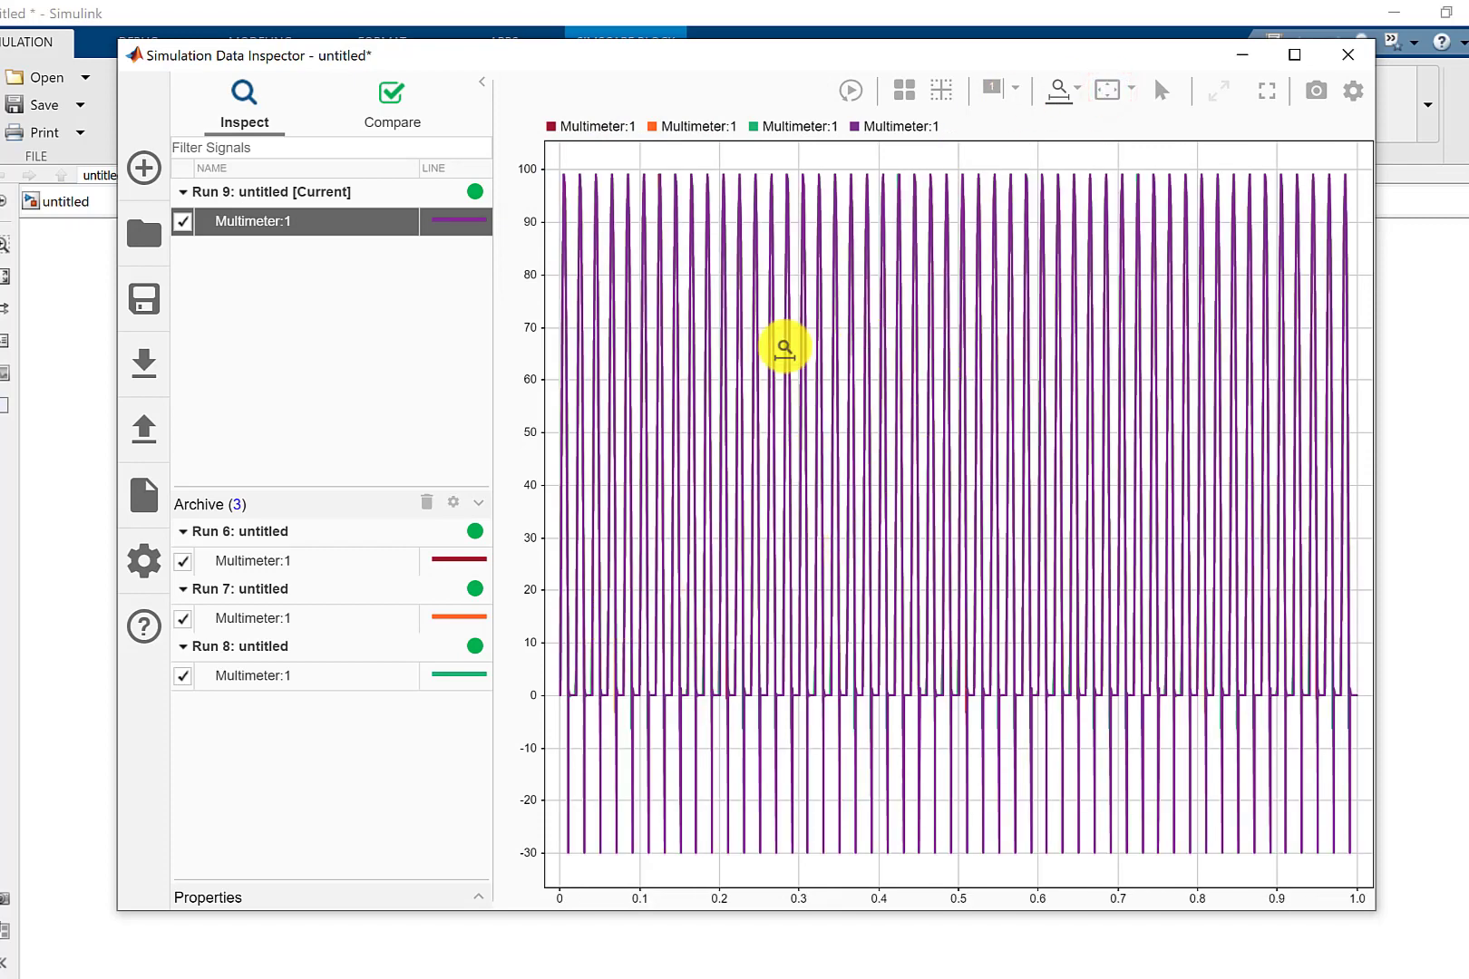
left_click_drag(636, 544, 572, 546)
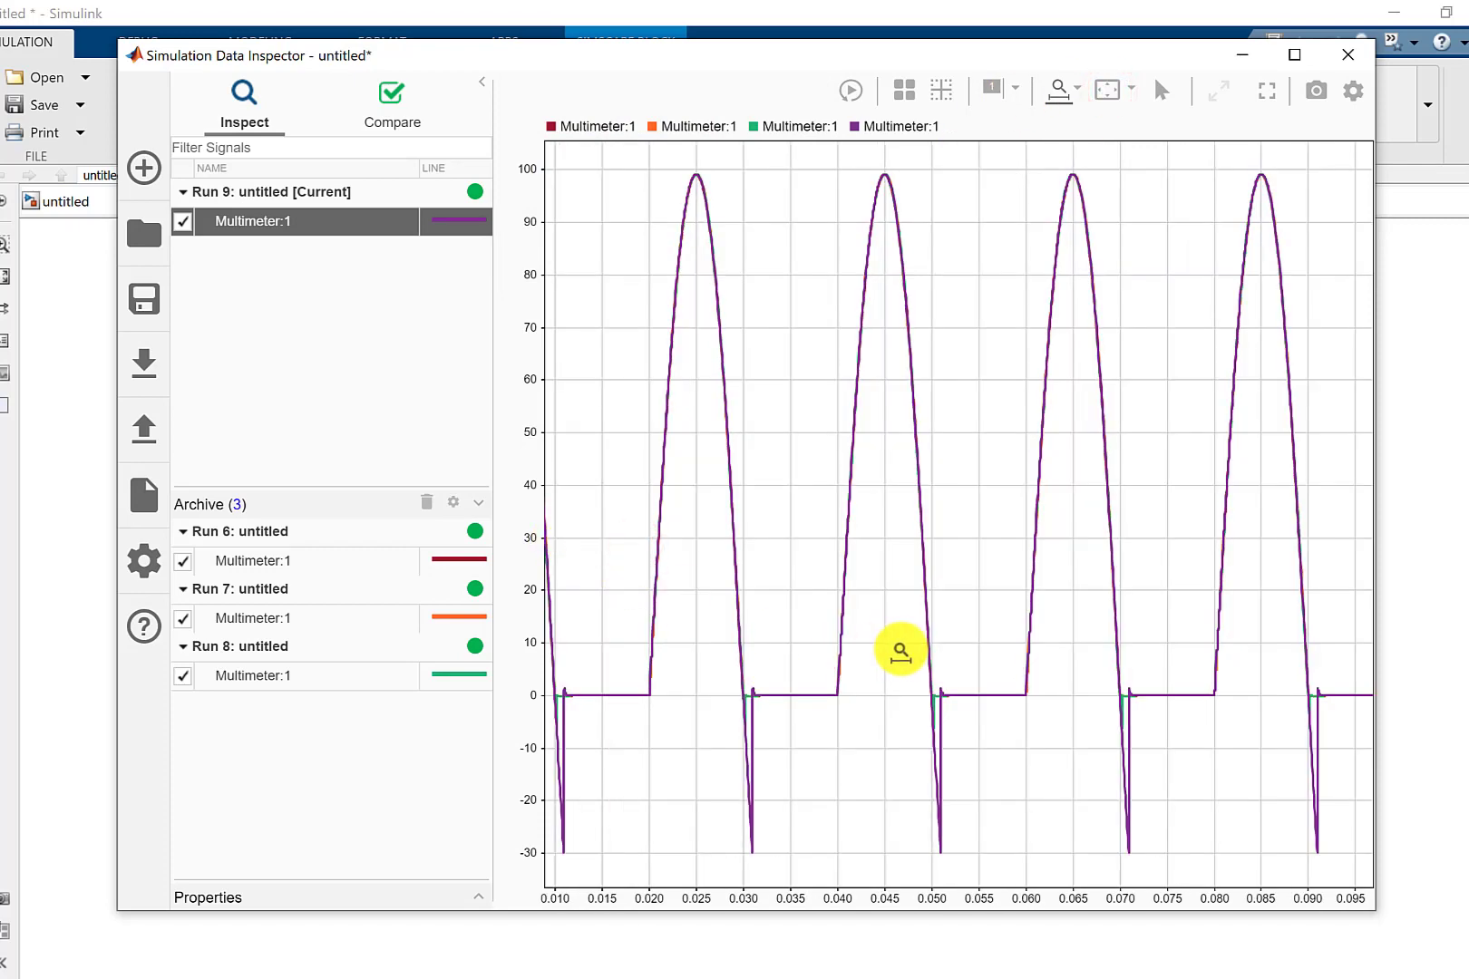
left_click_drag(1051, 670, 623, 669)
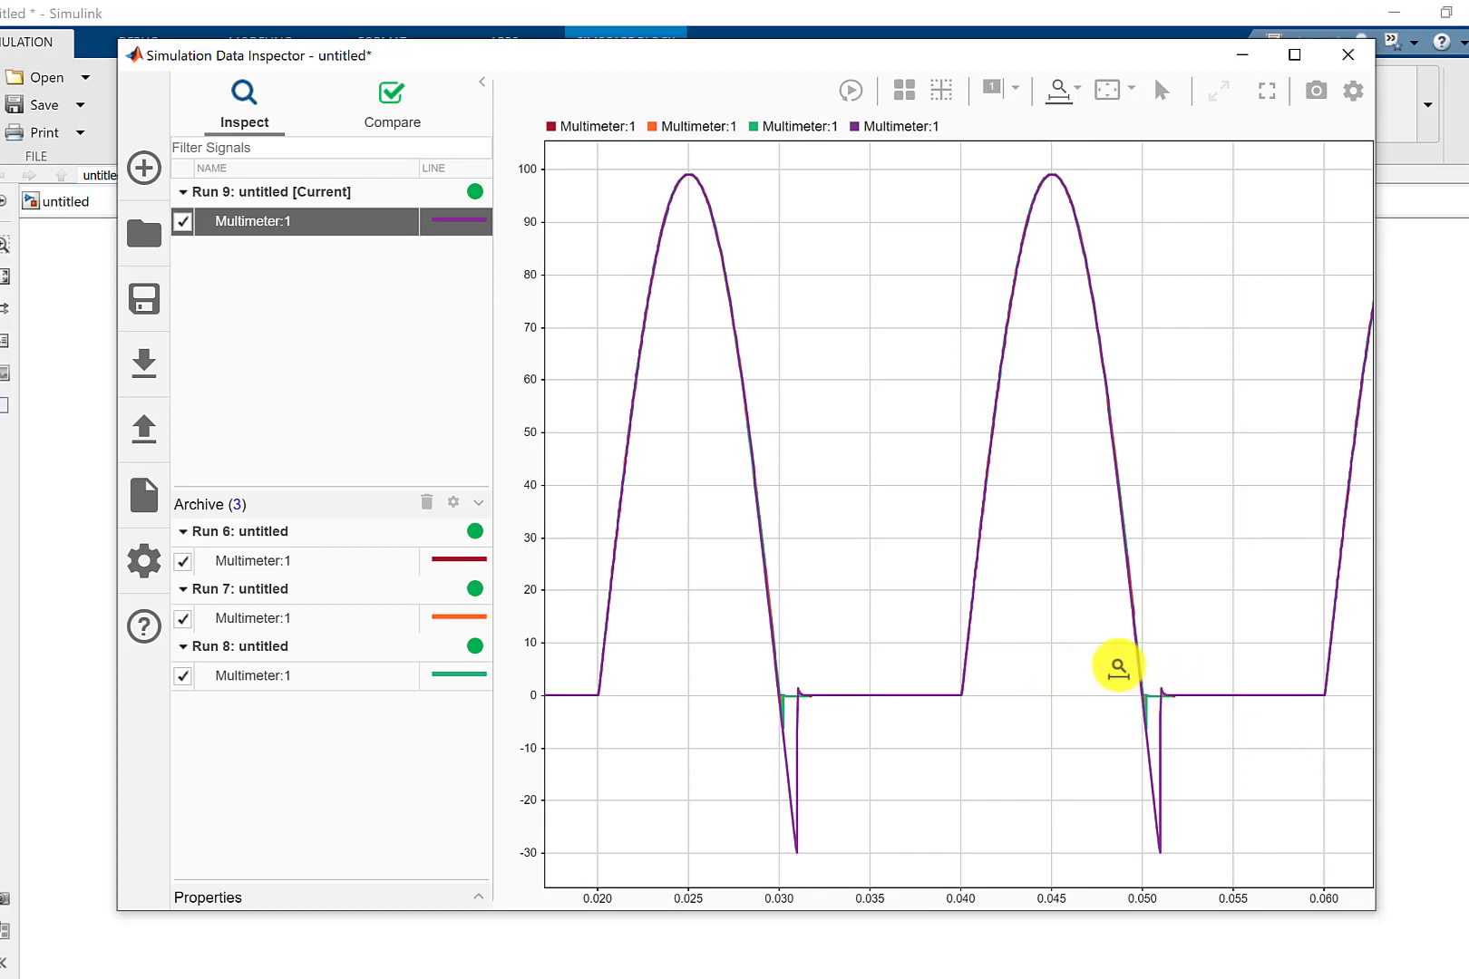
left_click_drag(844, 715, 741, 722)
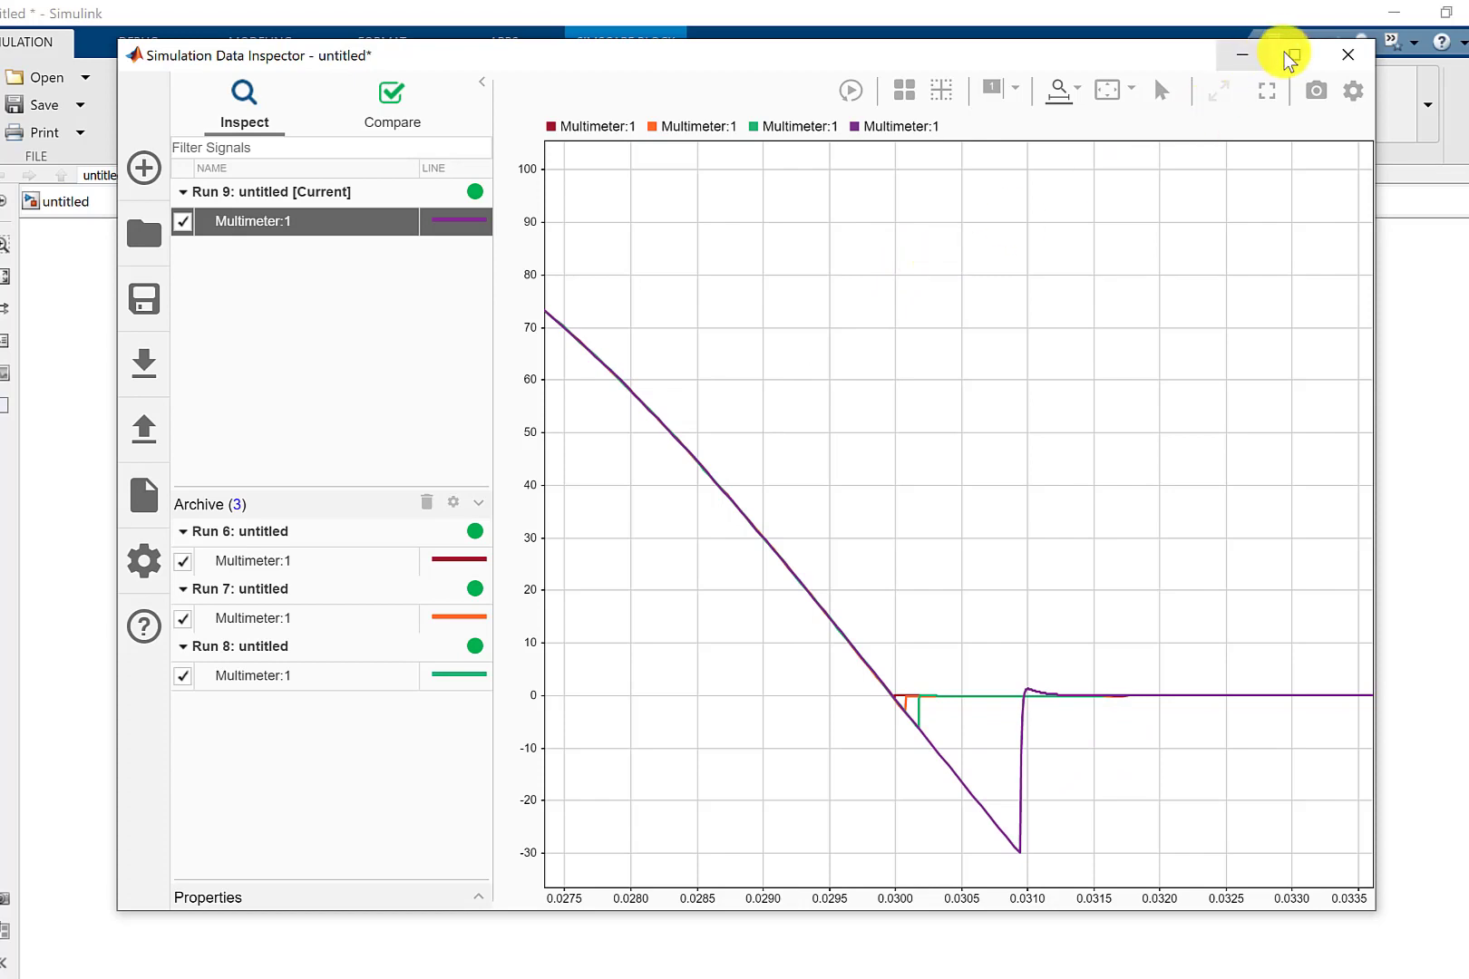
left_click(1242, 56)
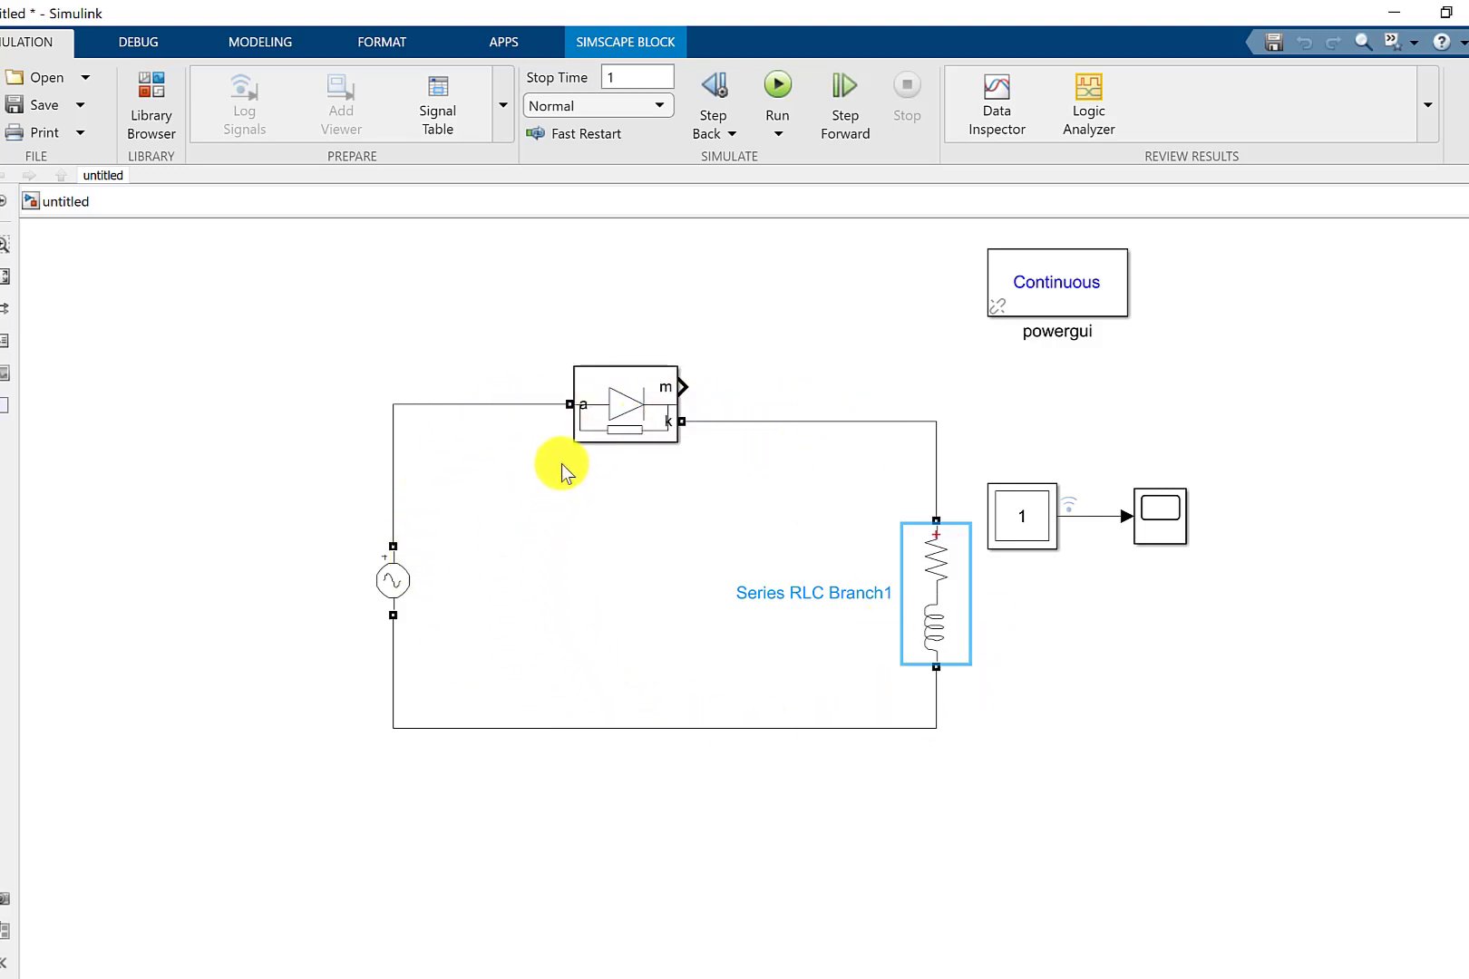
left_click(956, 614)
left_click(654, 433)
left_click(738, 448)
left_click(1095, 513)
Set the inductance of Series RLC Branch1 to 10000e-6 H.
double_click(934, 605)
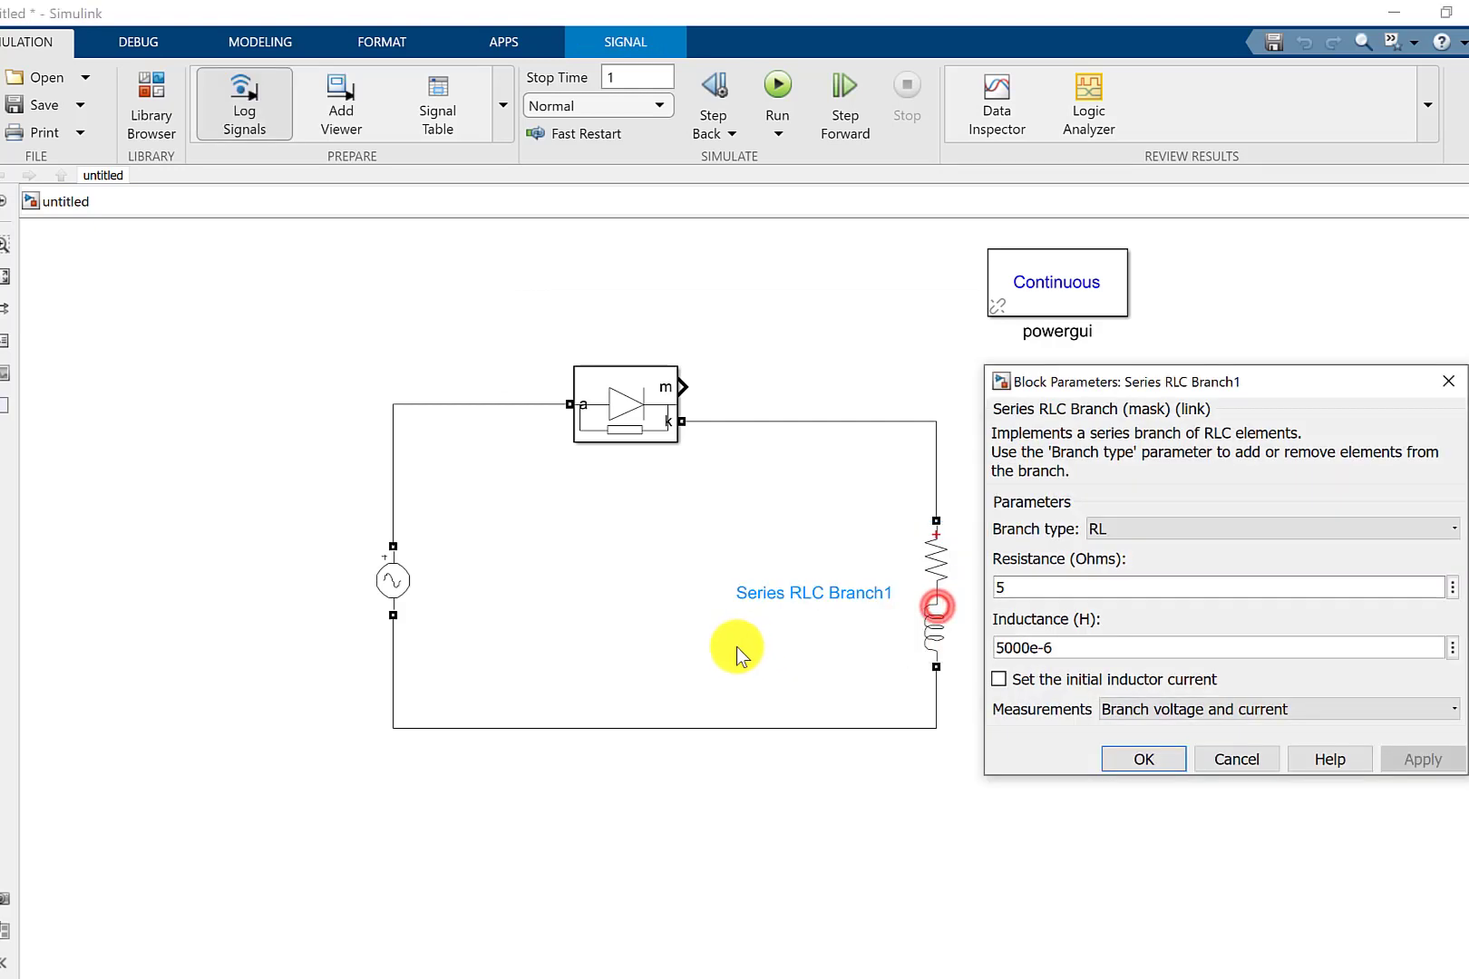
left_click(1004, 649)
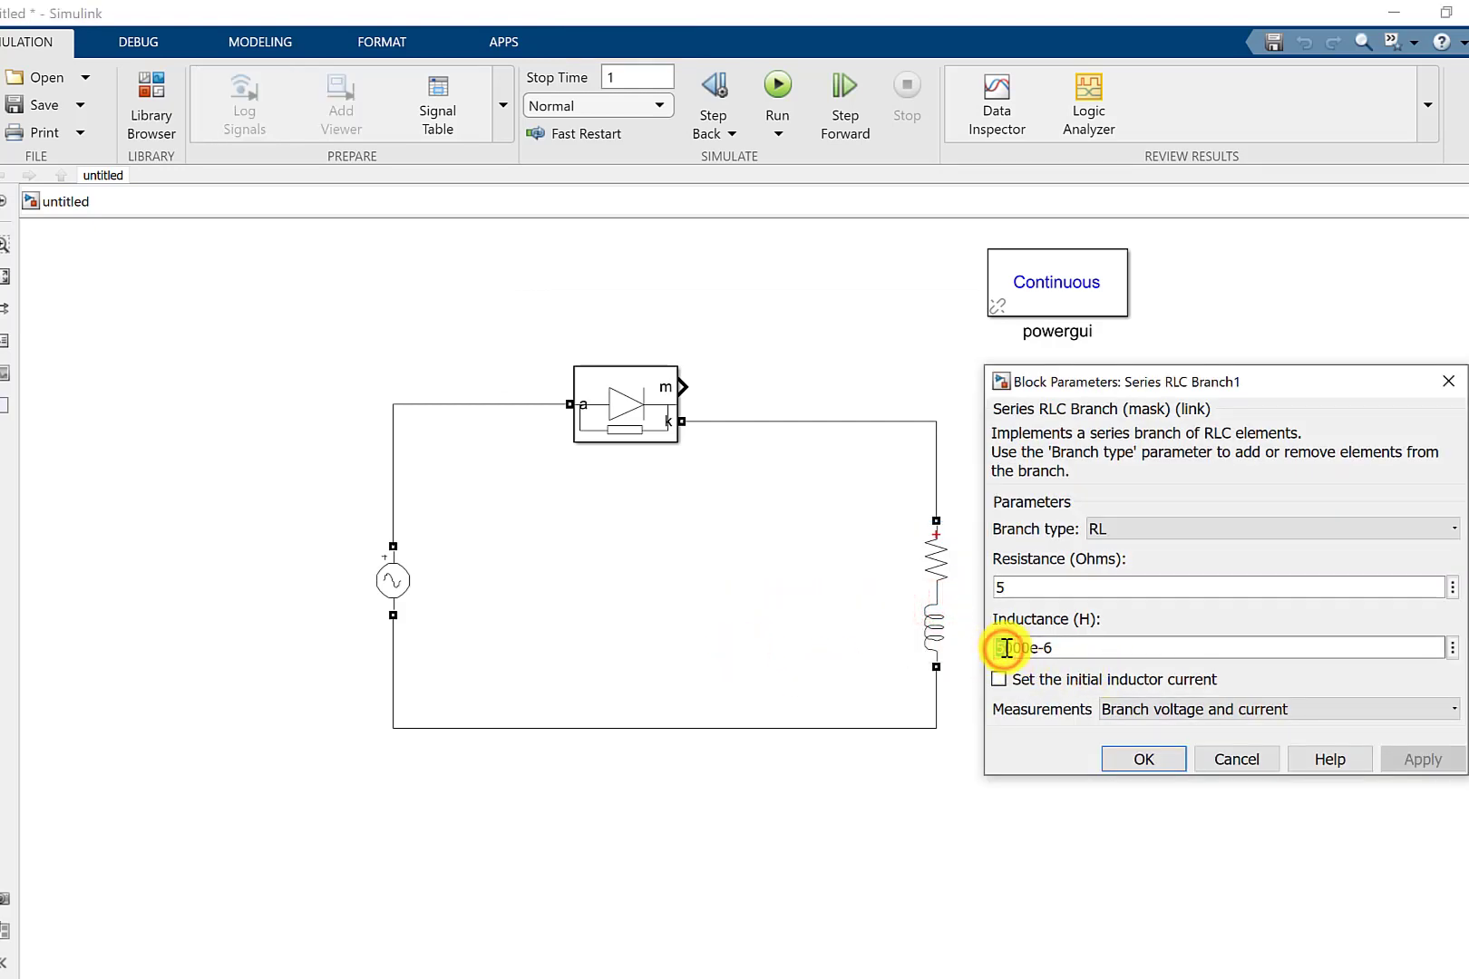
left_click_drag(1005, 647, 998, 658)
type("10")
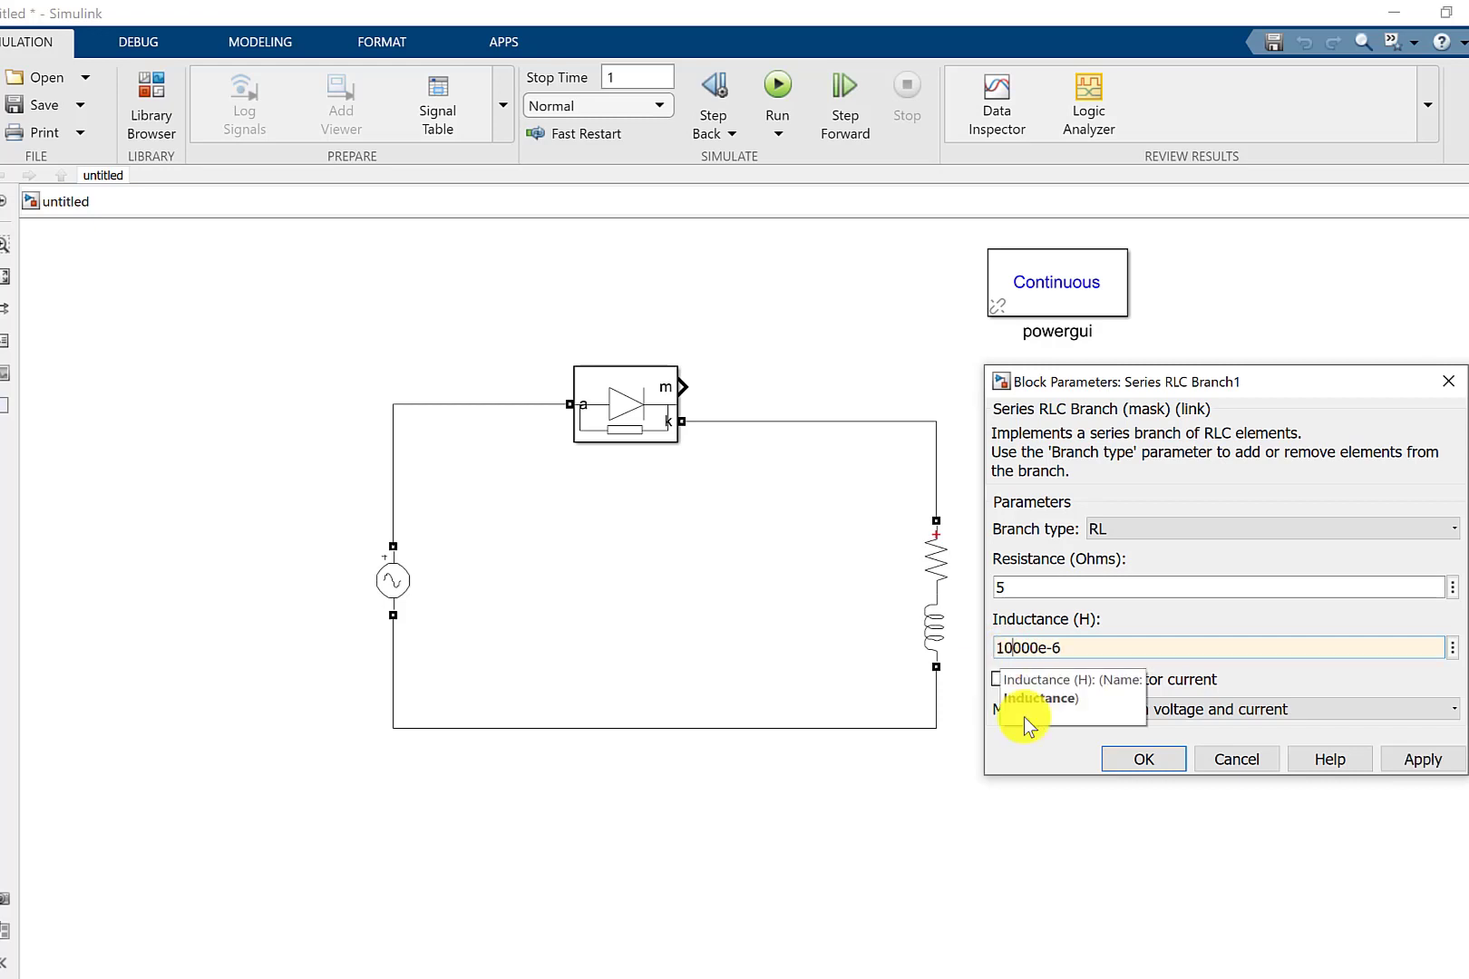
left_click(1119, 761)
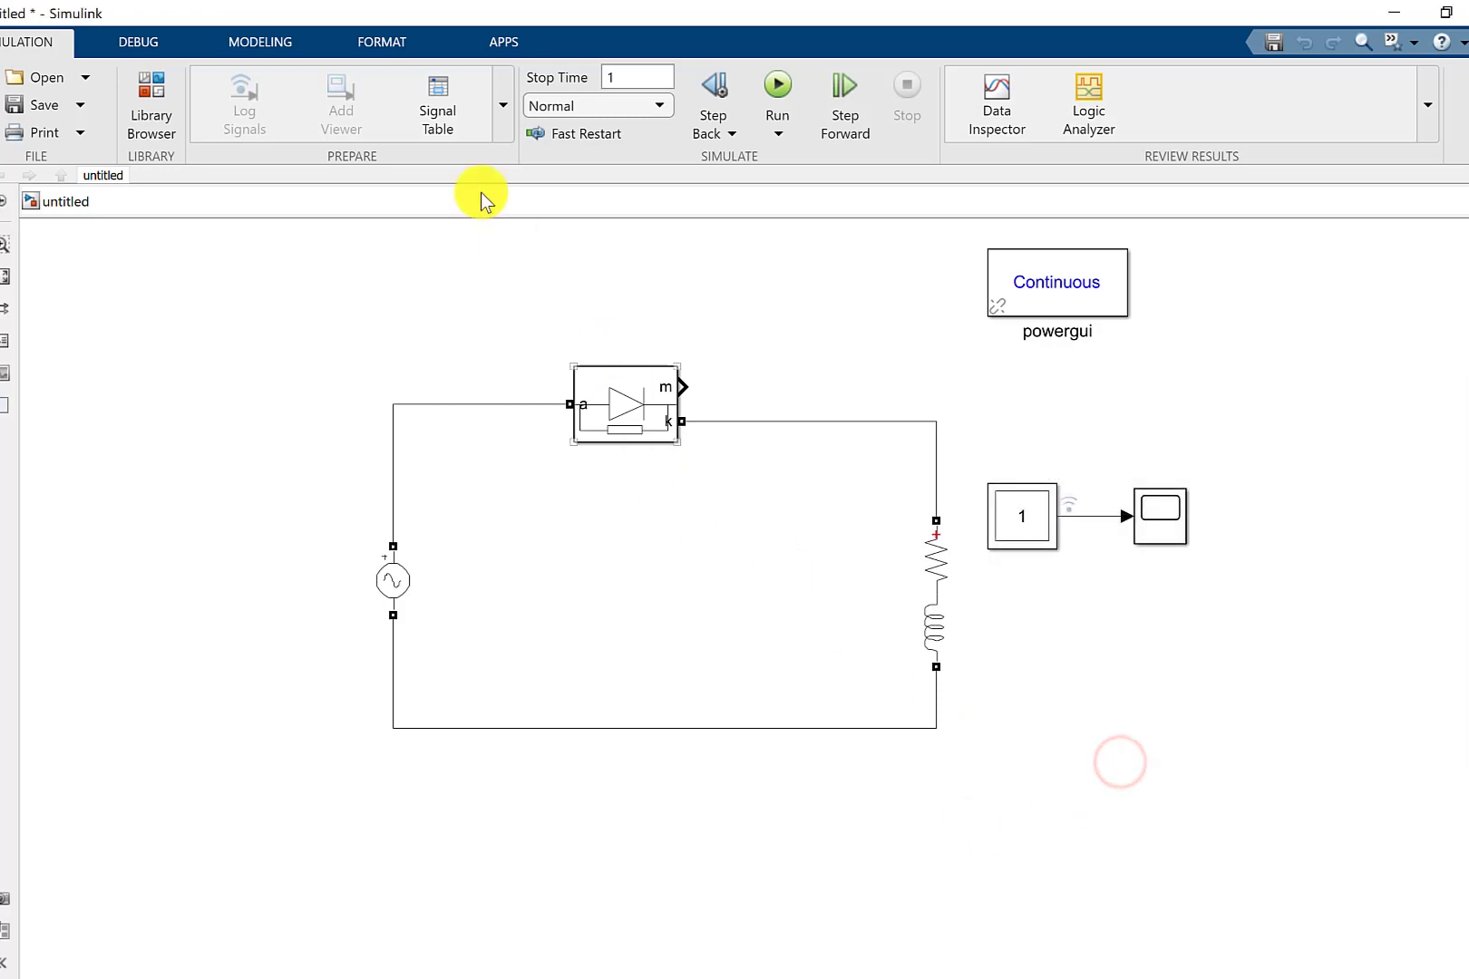
Rerun the simulation with the new inductance and switch to the current run's Multimeter signal in the Simulation Data Inspector.
left_click(791, 85)
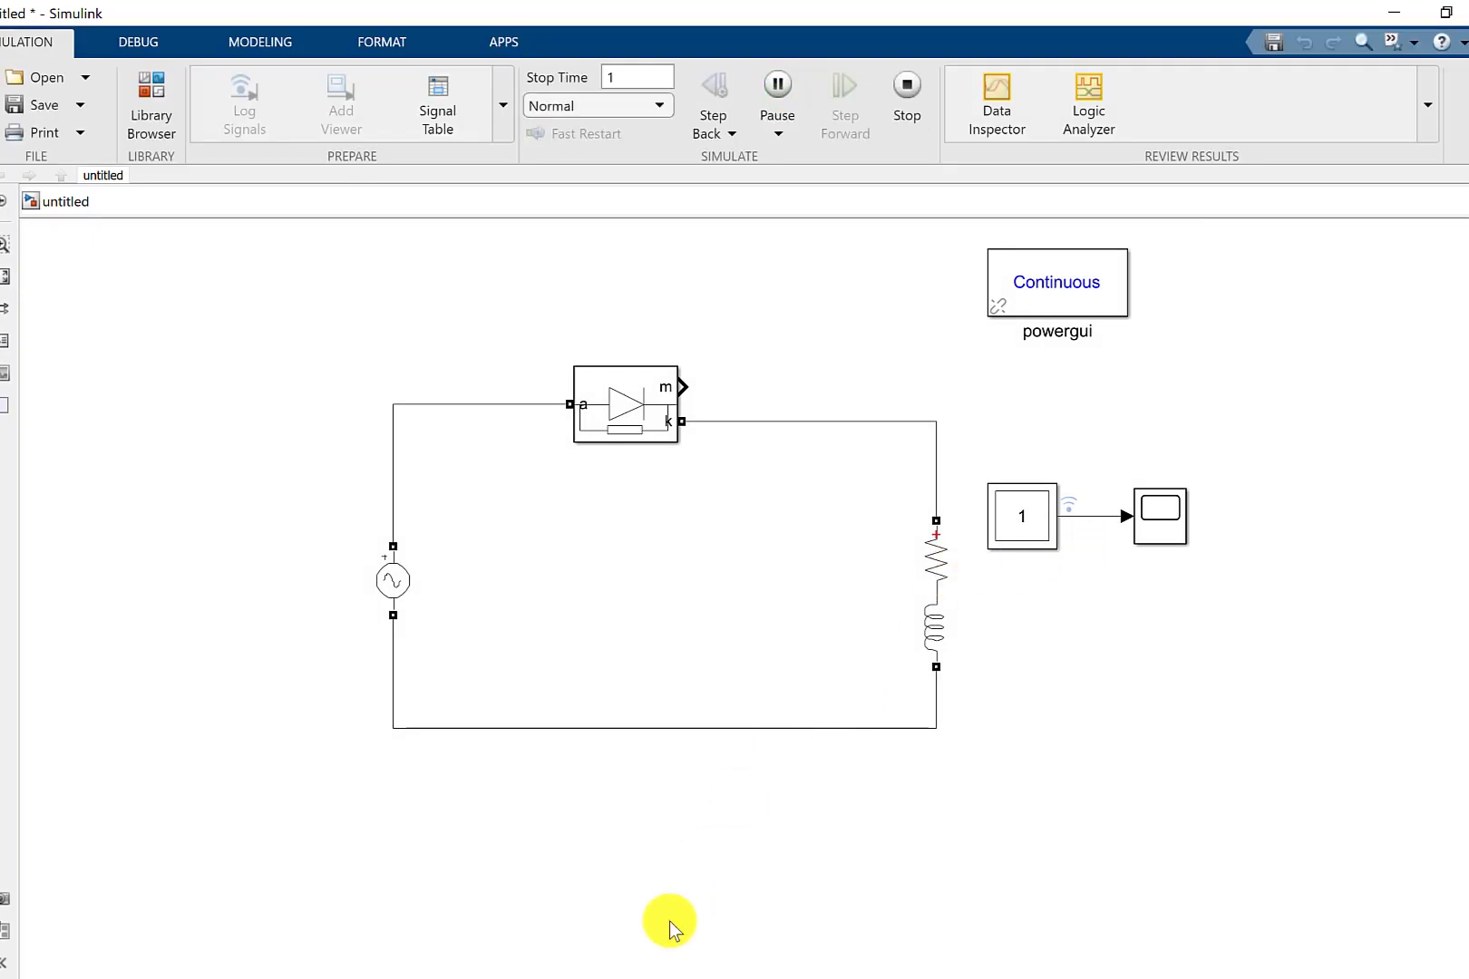
mouse_move(836, 863)
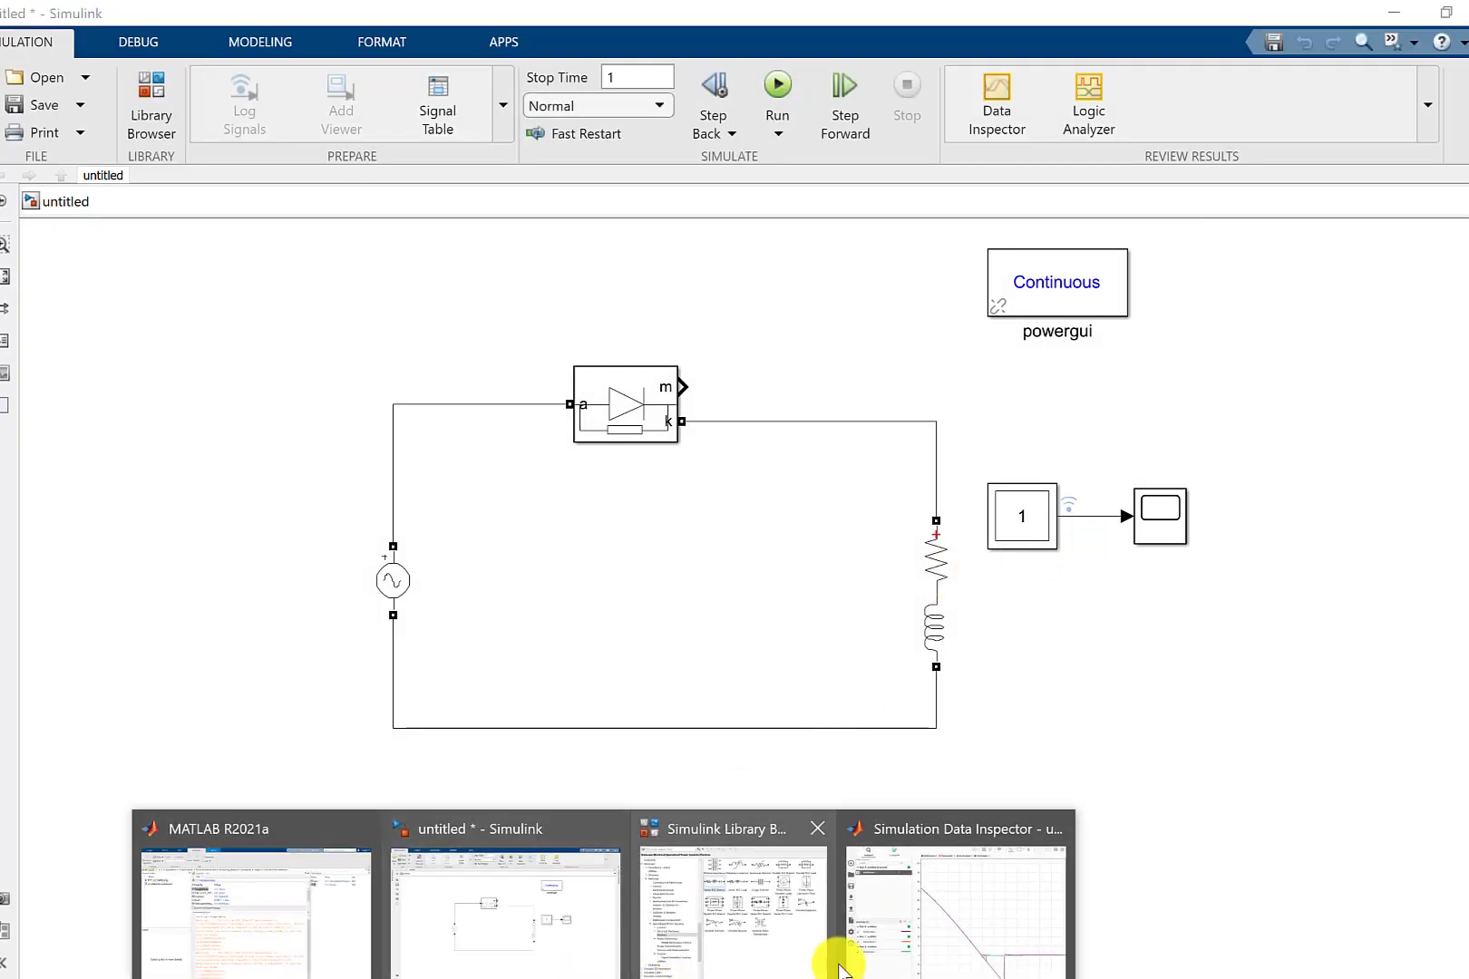
left_click(938, 944)
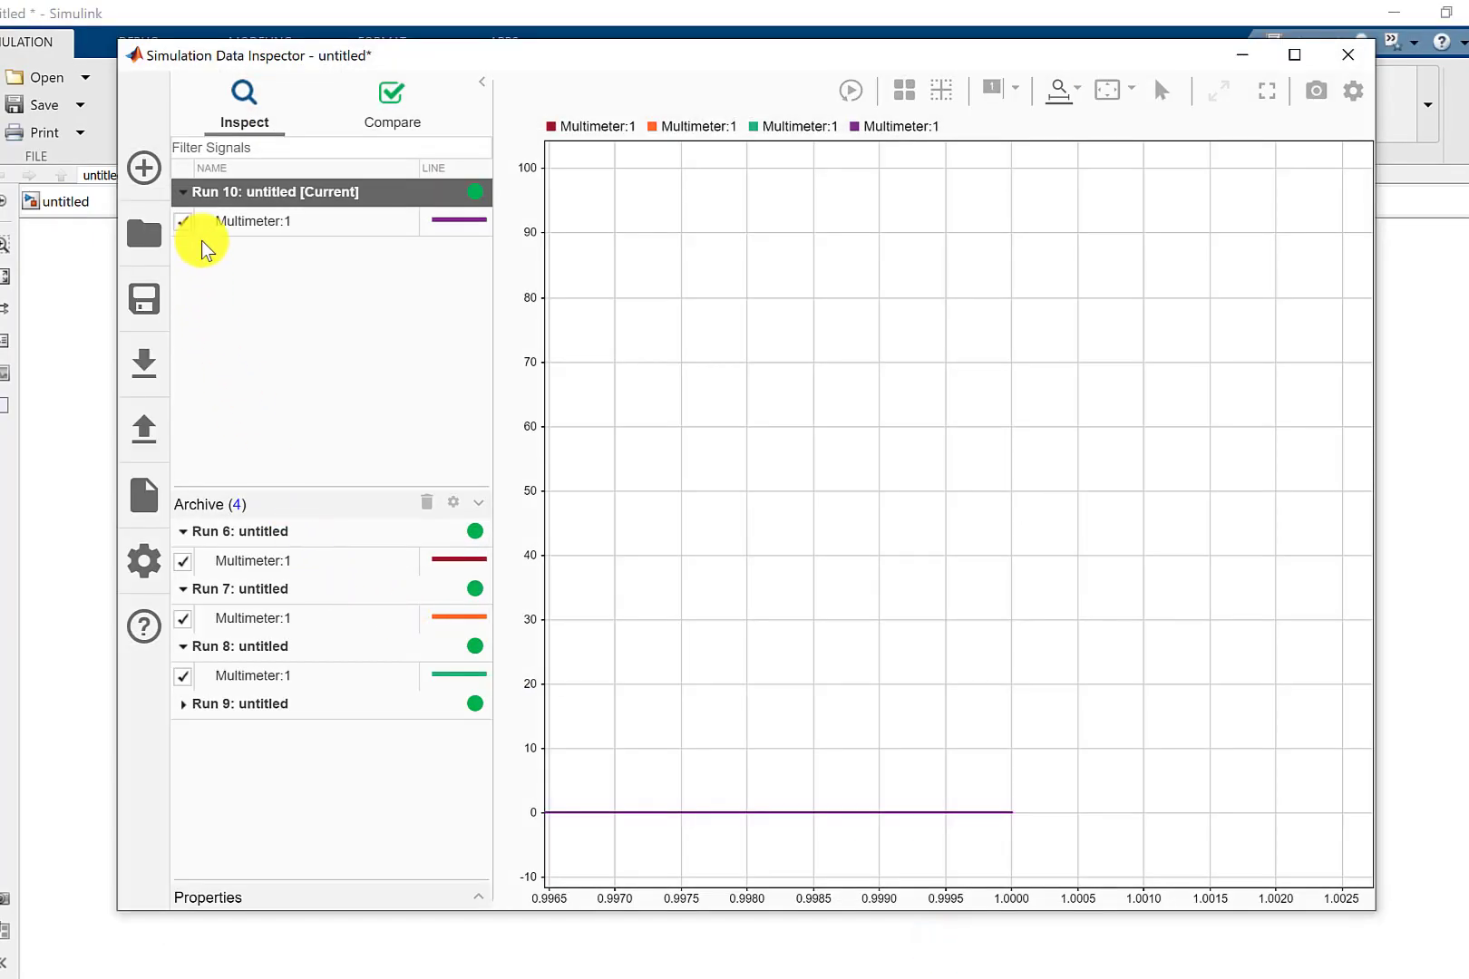
left_click(184, 190)
left_click(185, 189)
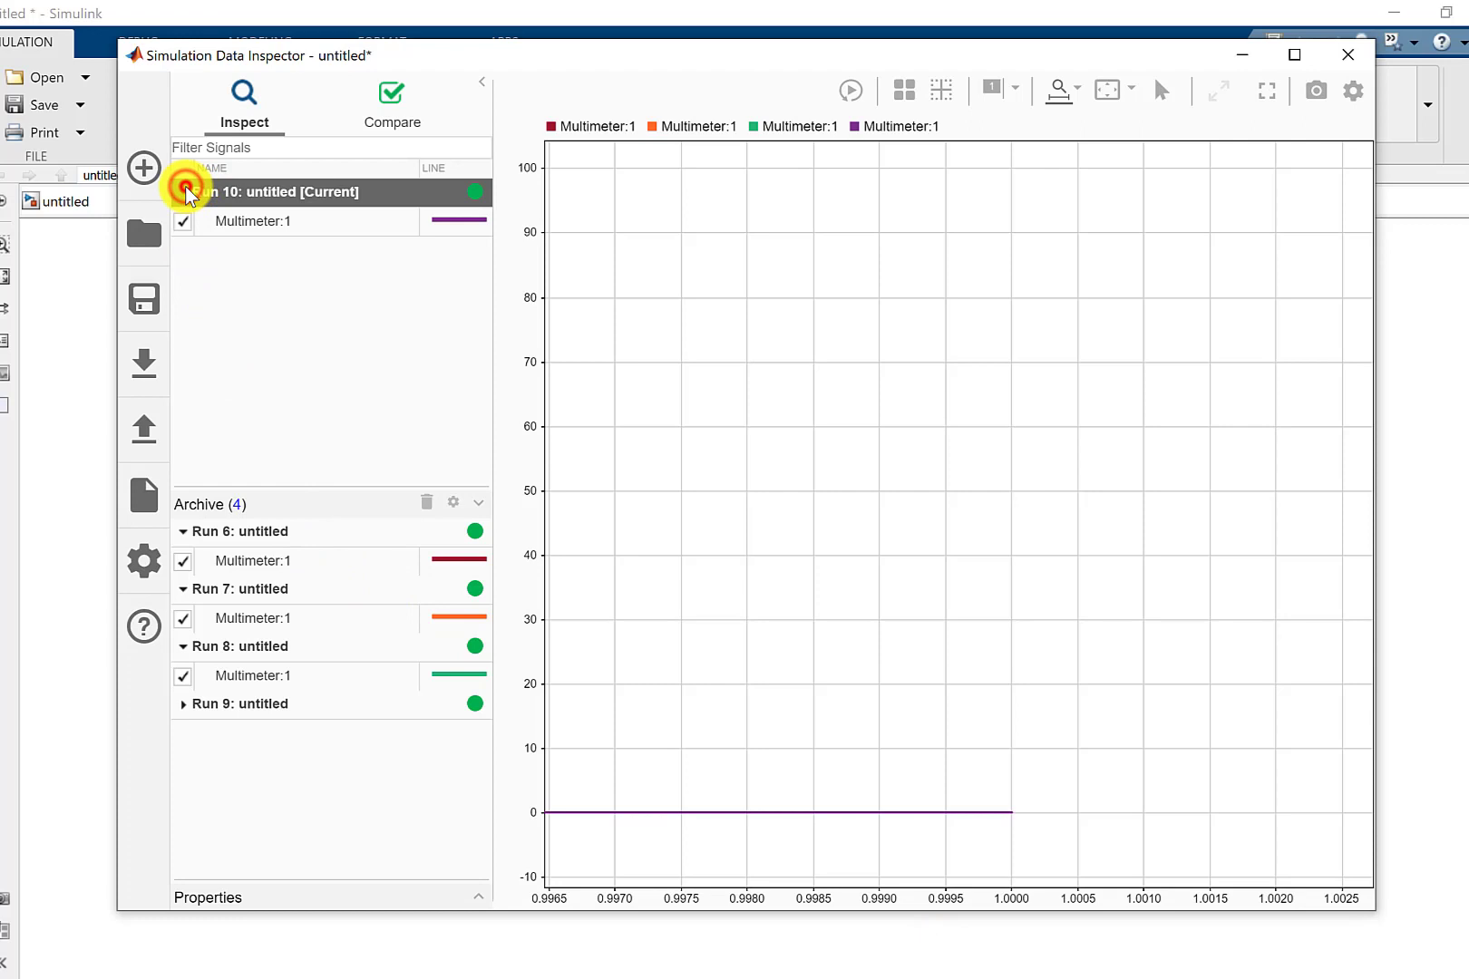
Change the line color of the current run's Multimeter signal to magenta.
left_click(462, 219)
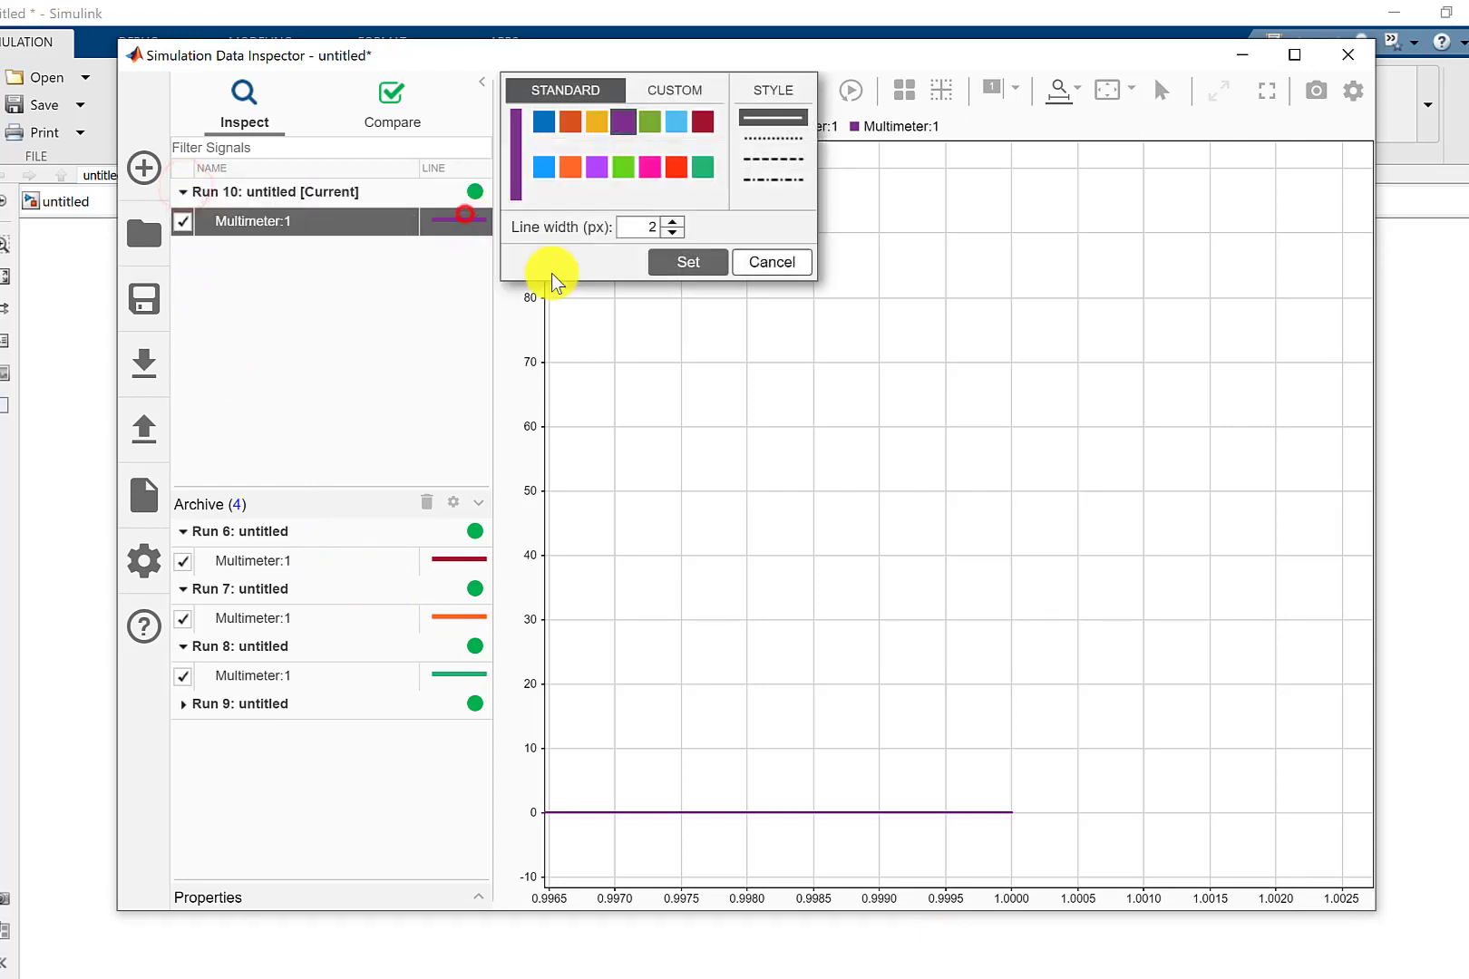
left_click(652, 169)
left_click(689, 262)
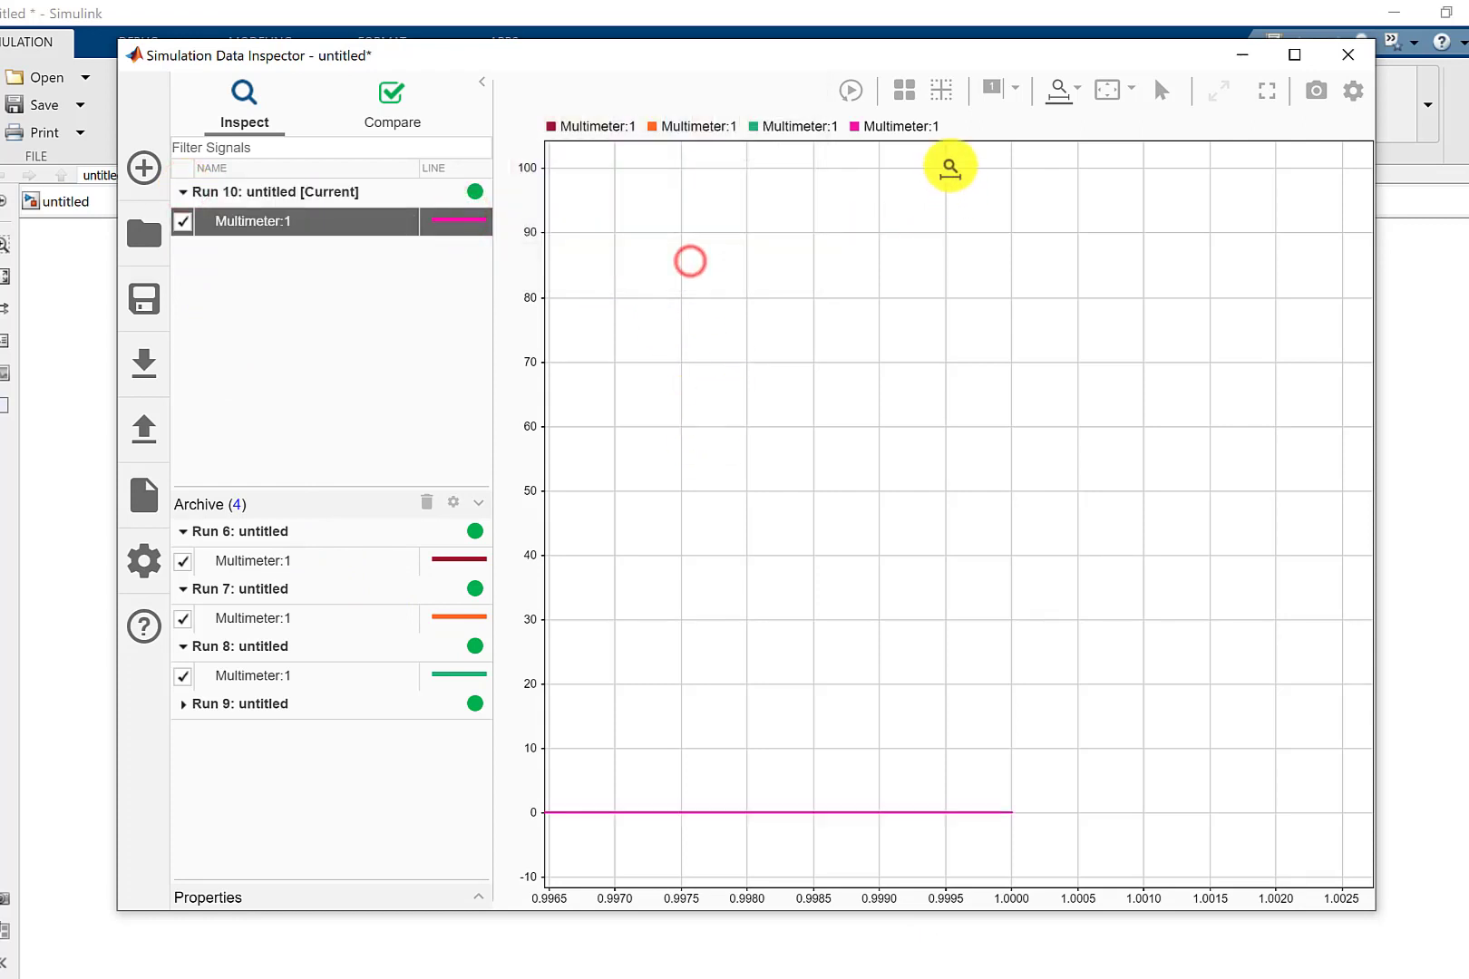
Compare the Multimeter voltages of Runs 6, 7, 8 and 10 around 0.030 s, magnified to about 0.0281–0.0327 s.
left_click(1108, 91)
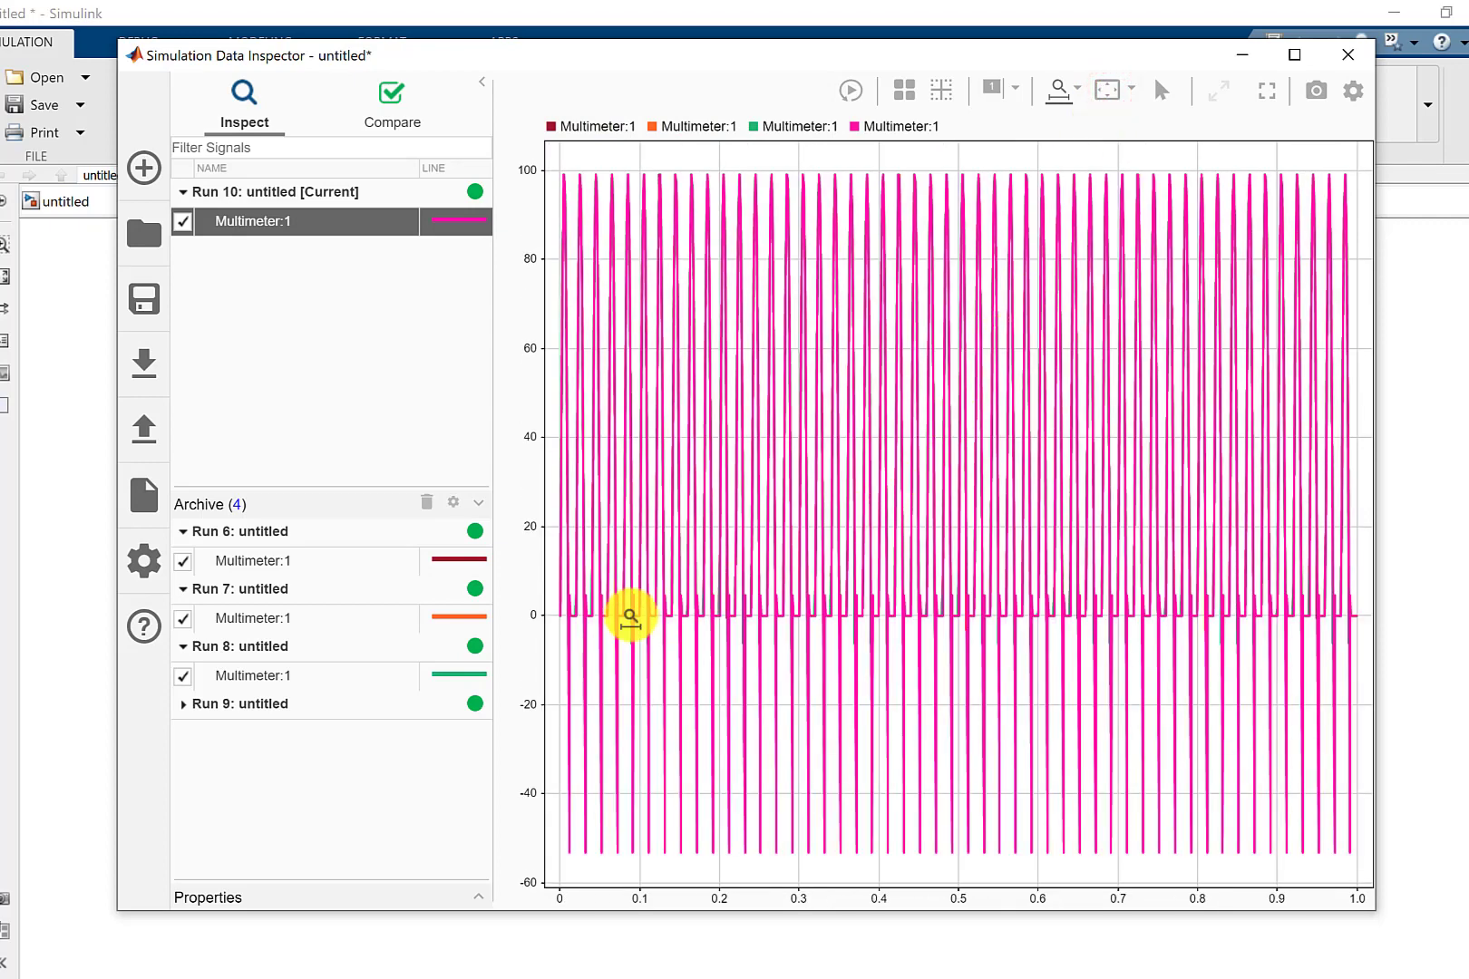
left_click_drag(610, 615, 574, 623)
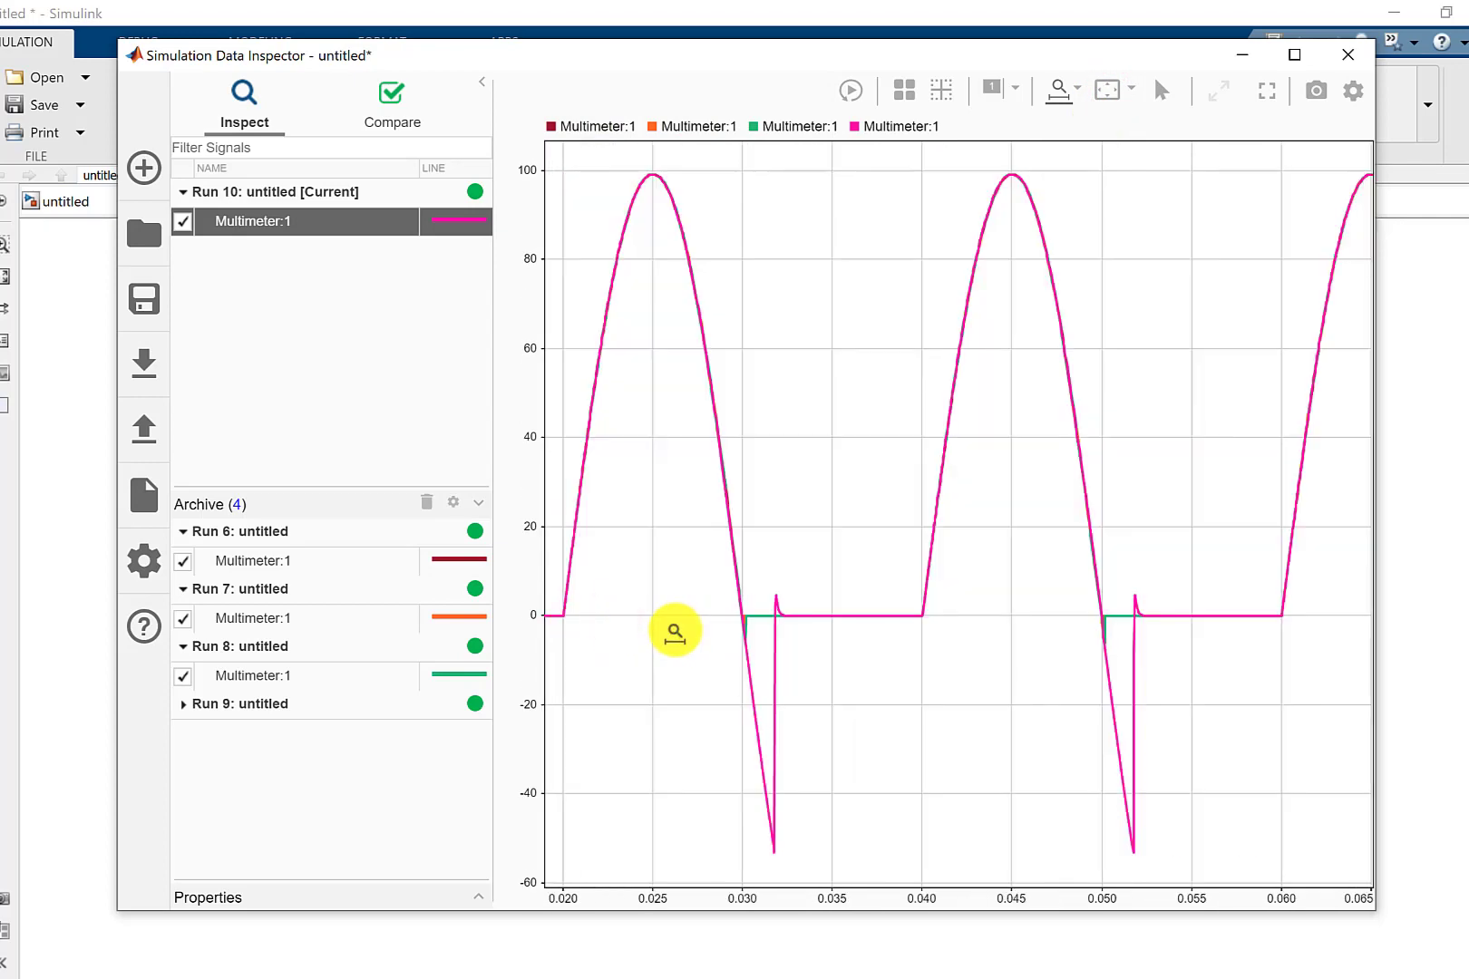
left_click_drag(681, 642, 1186, 682)
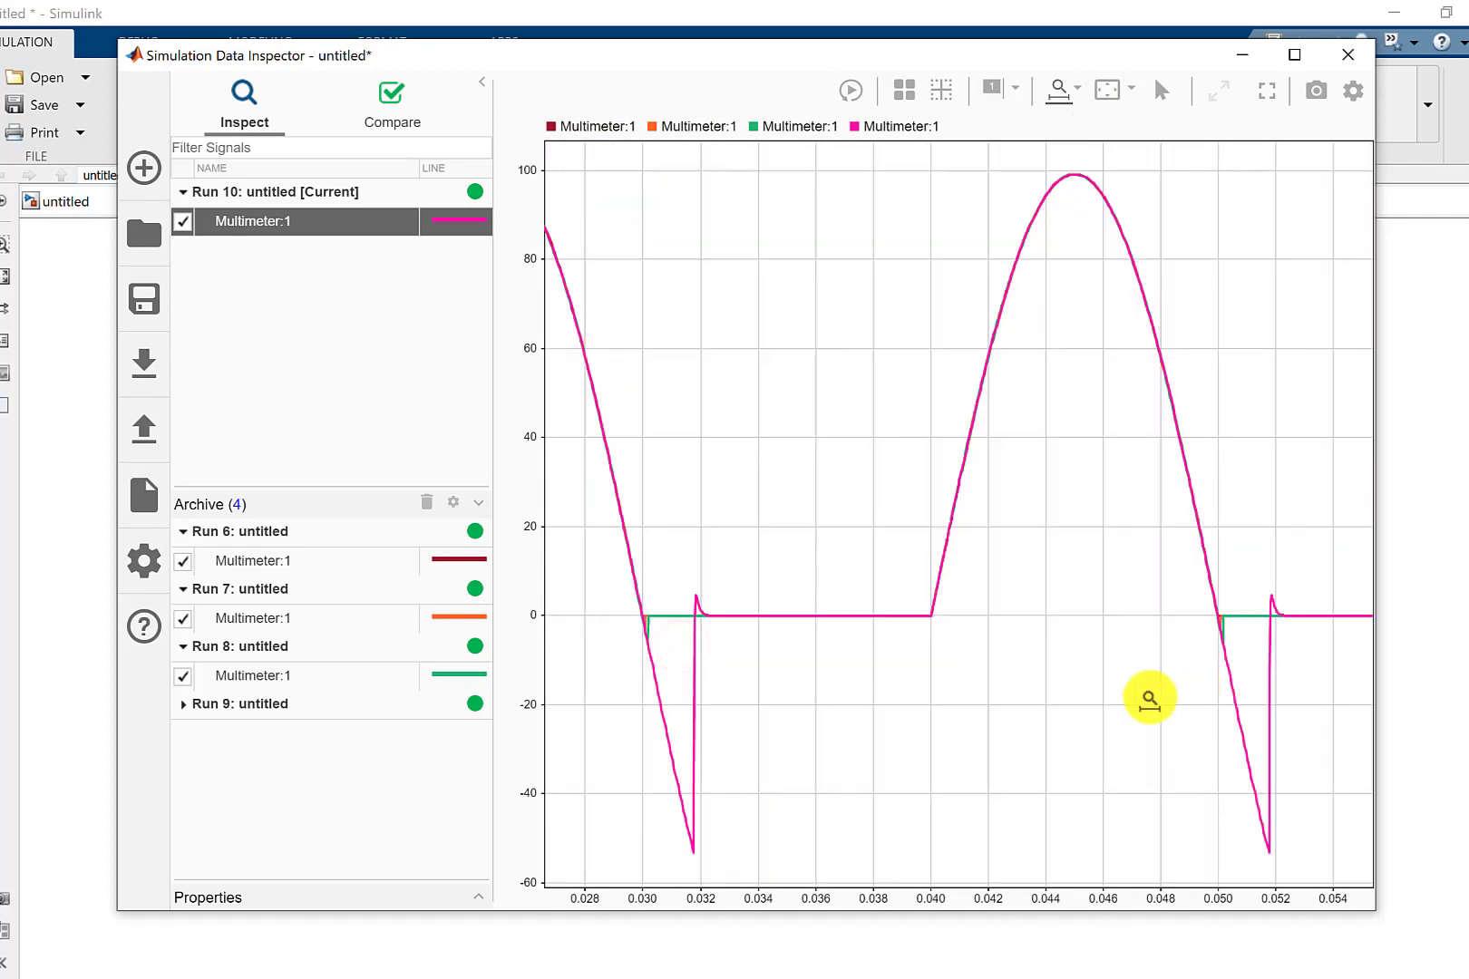
left_click_drag(590, 706, 717, 719)
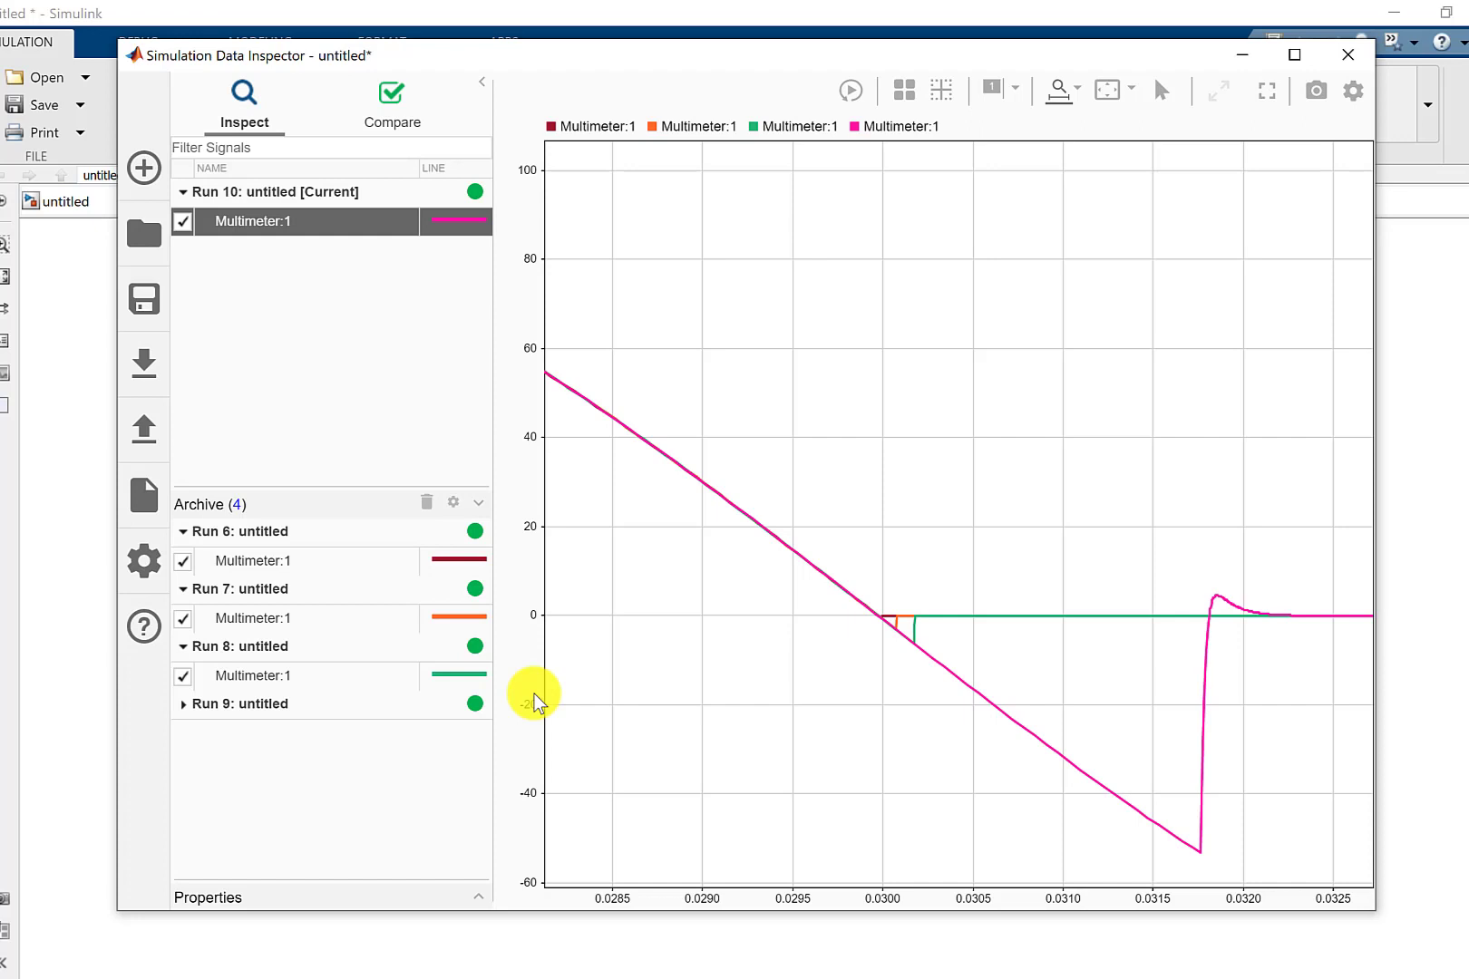
left_click(603, 978)
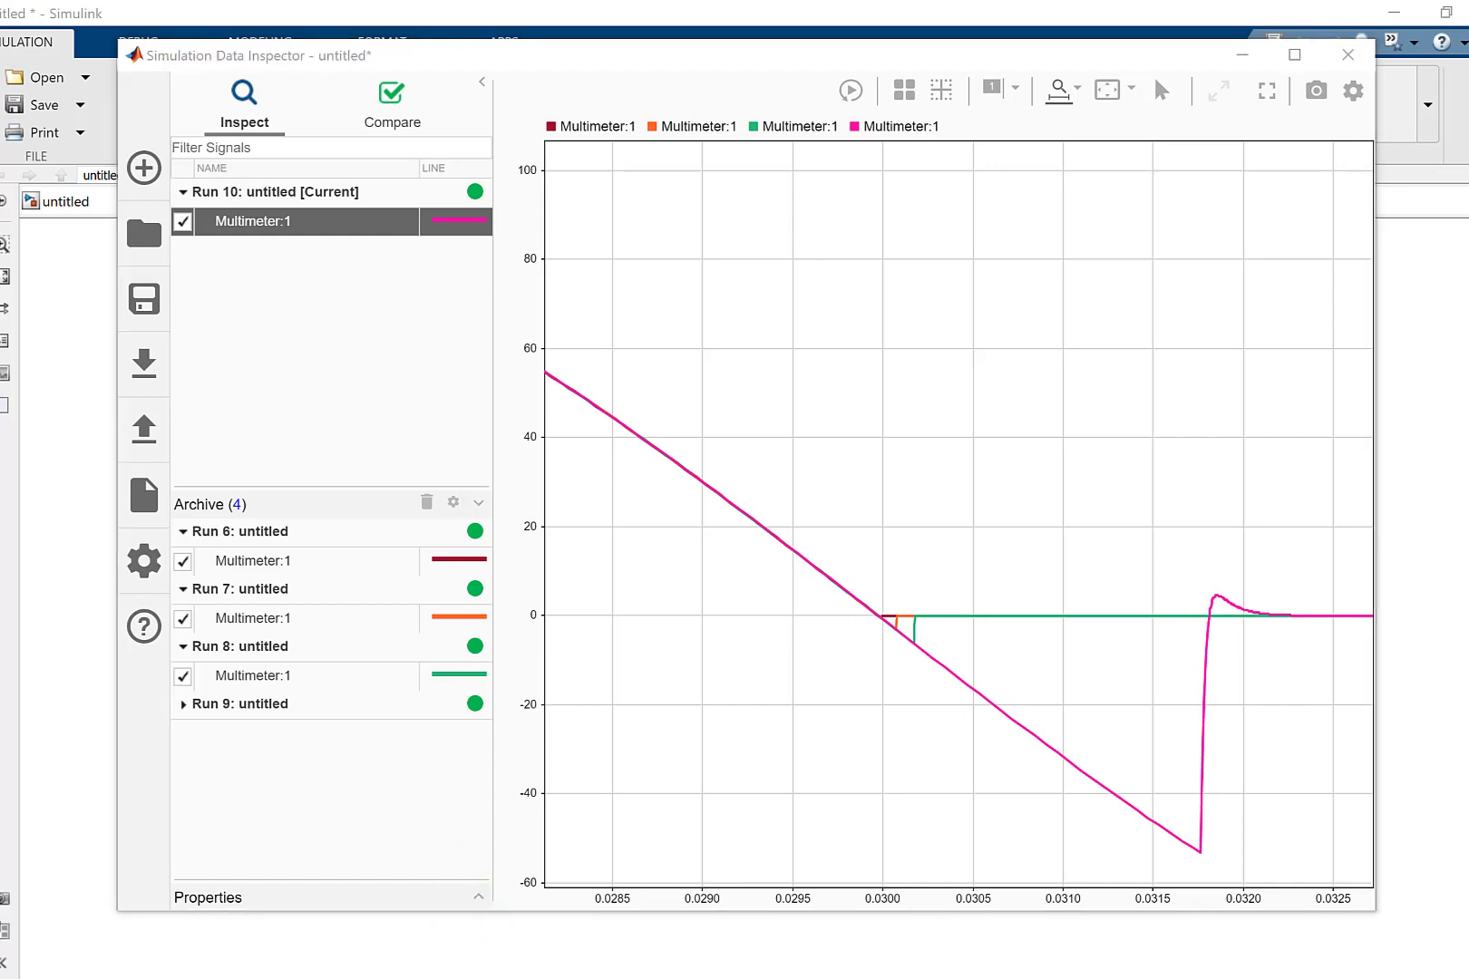